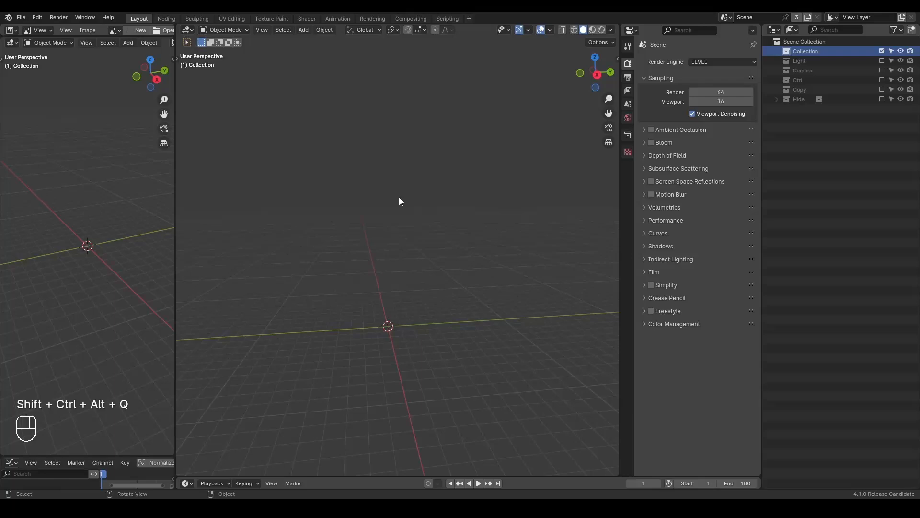
# Step: Add a mesh plane to the scene in the Noding workspace and show its modifier properties
pyautogui.click(162, 19)
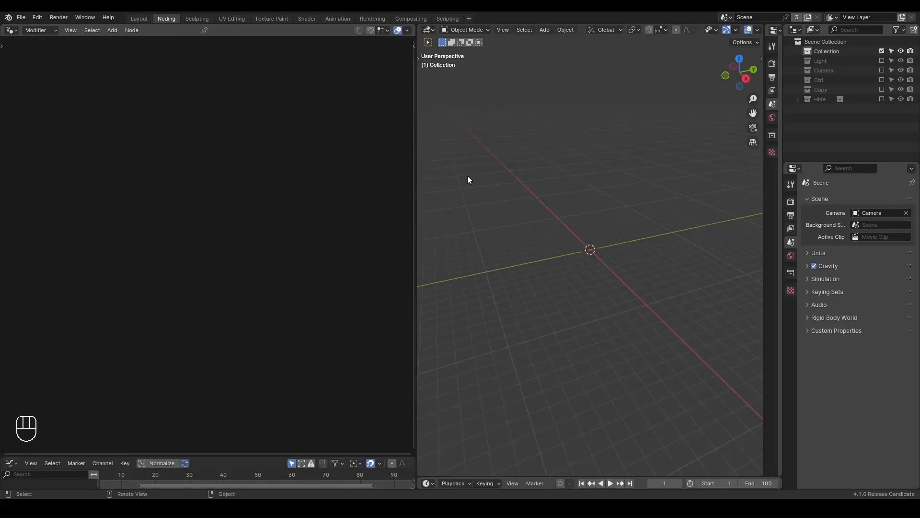
pyautogui.hotkey('shift', 'a')
pyautogui.moveTo(516, 171)
pyautogui.click(554, 174)
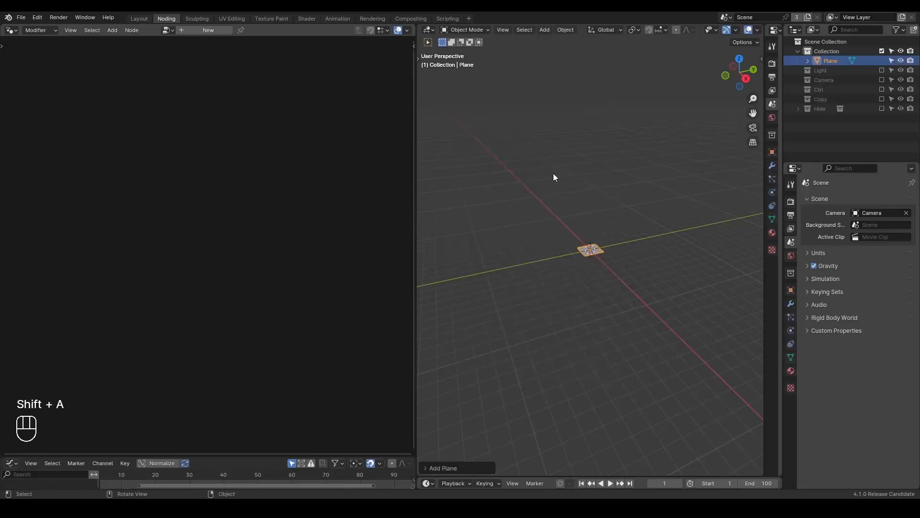
pyautogui.click(790, 302)
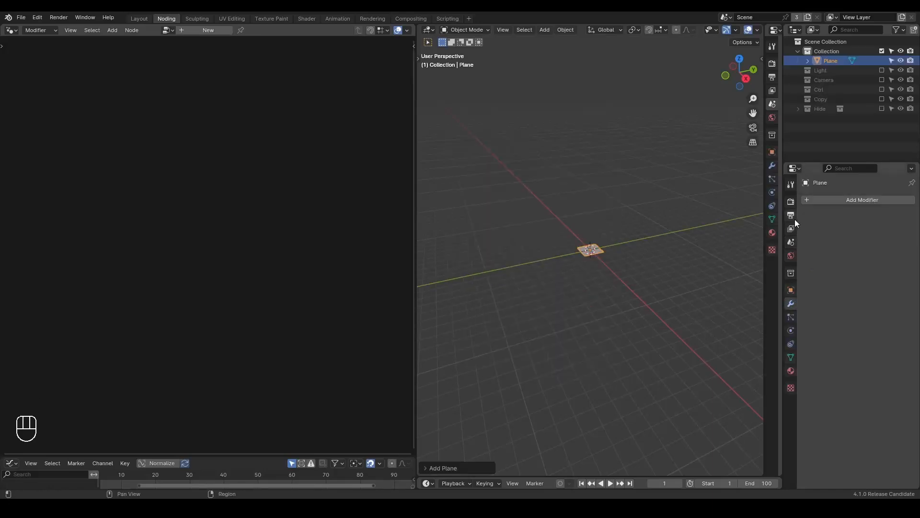
pyautogui.press('s')
pyautogui.click(494, 220)
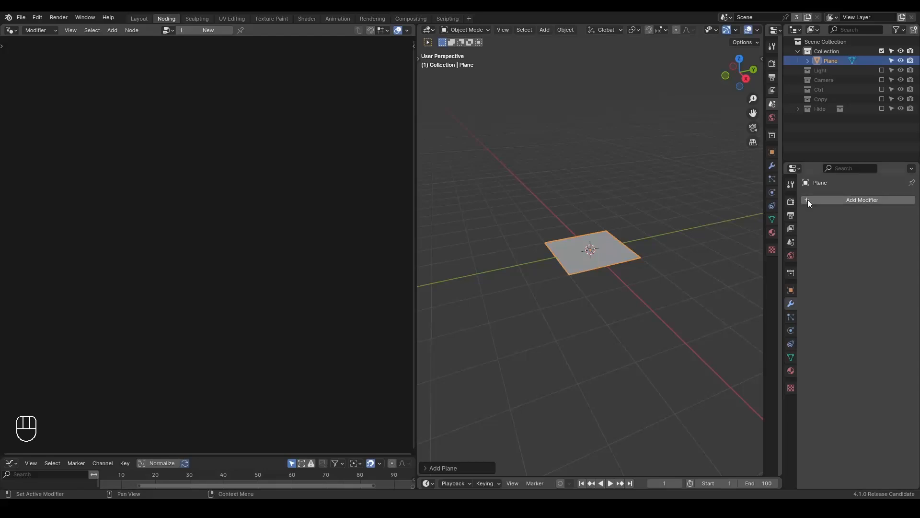
# Step: Create a new geometry node tree on the plane and save an incremental version of the file
pyautogui.click(21, 17)
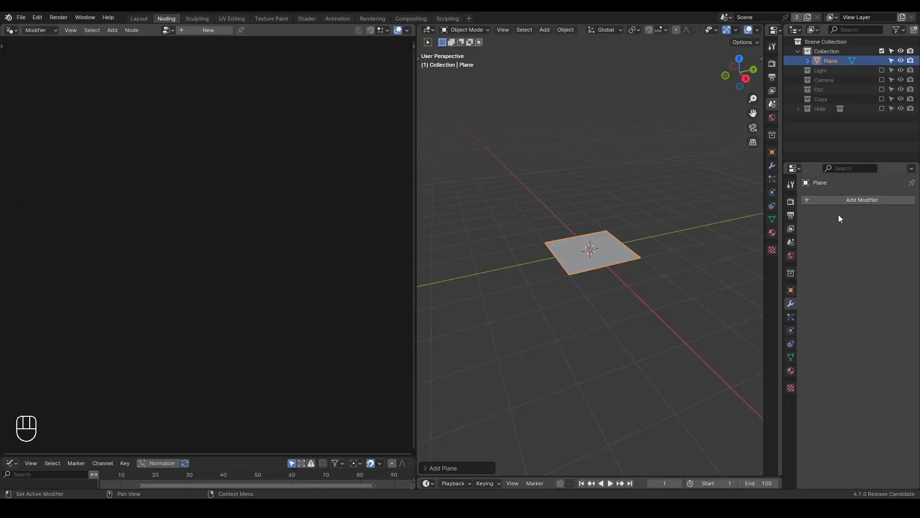
pyautogui.click(813, 201)
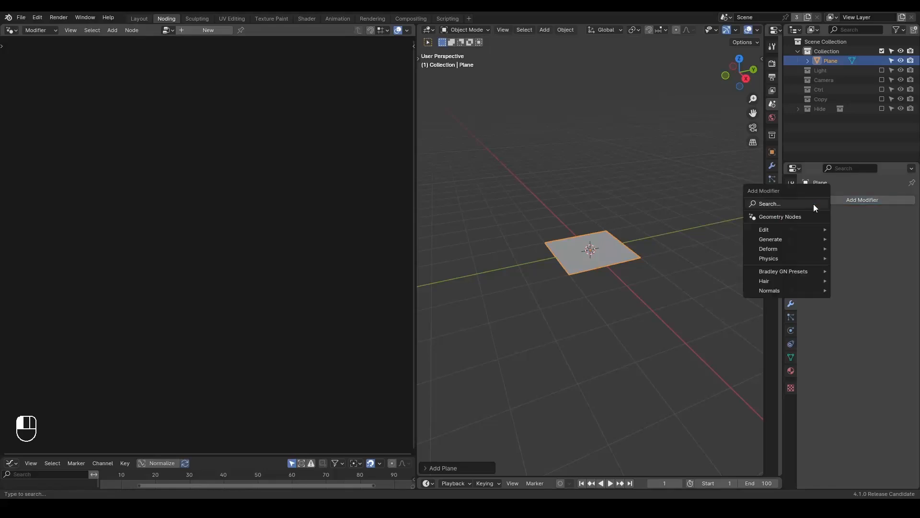
pyautogui.moveTo(784, 272)
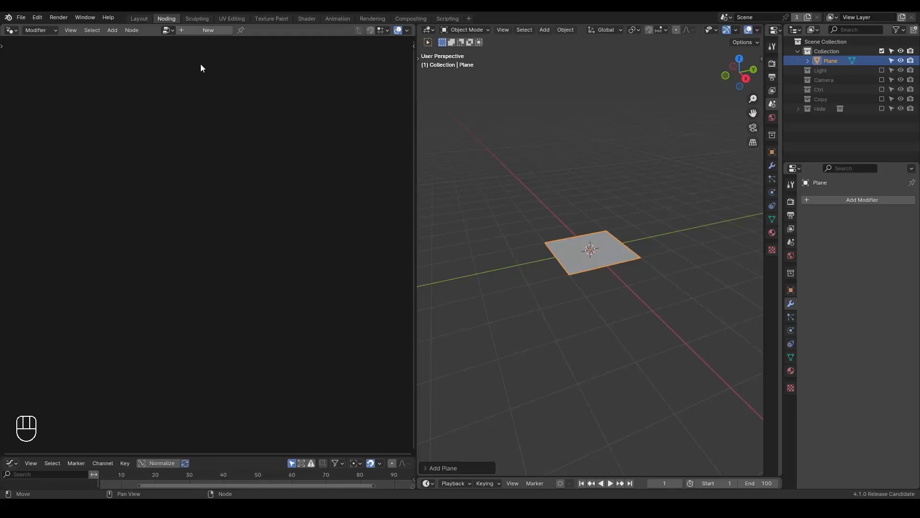
pyautogui.click(182, 30)
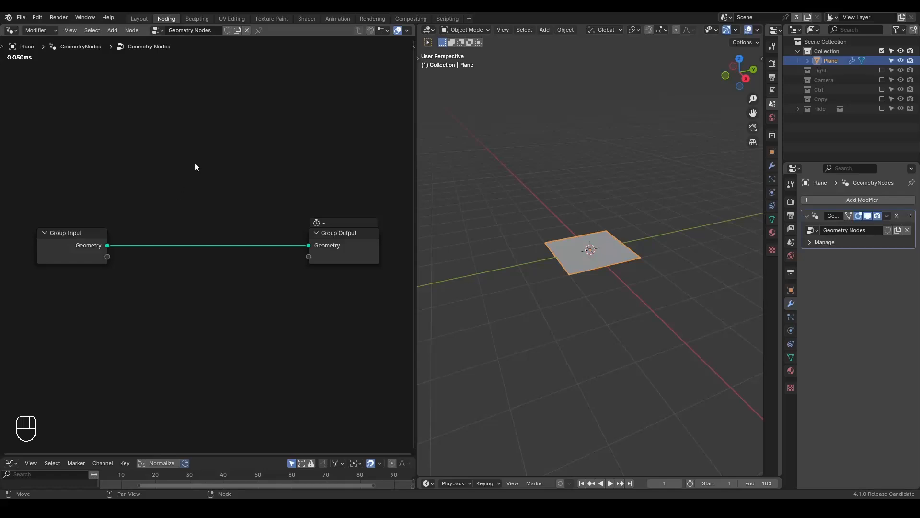
pyautogui.hotkey('ctrl', 'alt', 'shift', 'q')
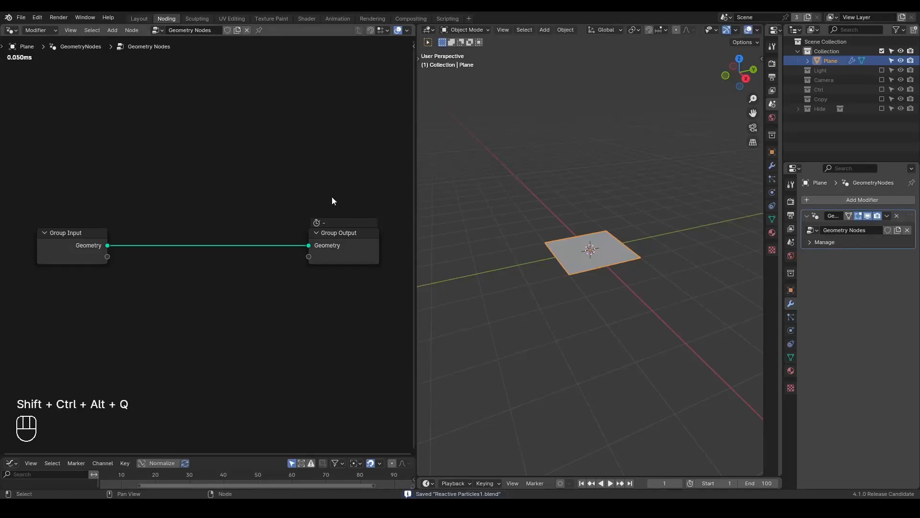
# Step: Delete the Group Input node from the geometry node tree
pyautogui.moveTo(199, 216); pyautogui.dragTo(332, 182, button='middle')
pyautogui.moveTo(282, 144); pyautogui.dragTo(104, 321)
pyautogui.moveTo(220, 159); pyautogui.dragTo(178, 151, button='middle')
pyautogui.press('x')
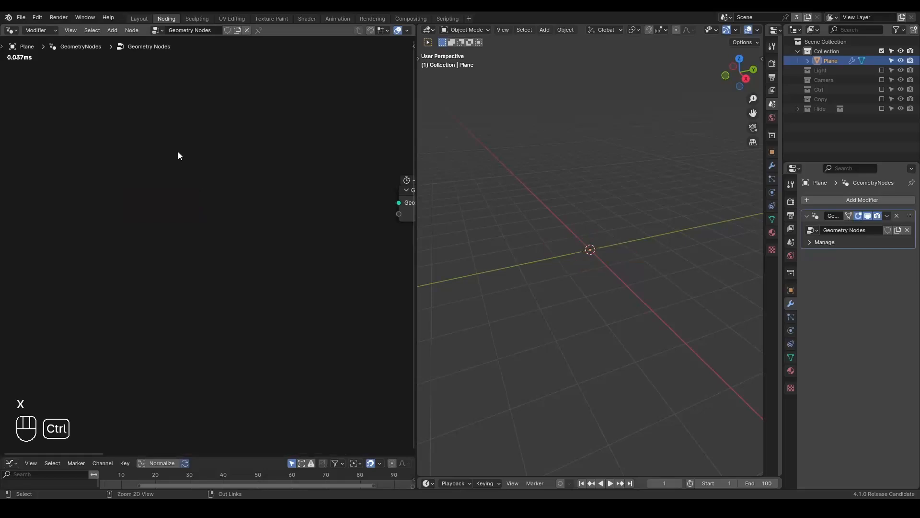
# Step: Add a Cube mesh primitive node and connect its Mesh output to the Group Output
pyautogui.hotkey('ctrl', 'a')
pyautogui.write('cube')
pyautogui.press('Return')
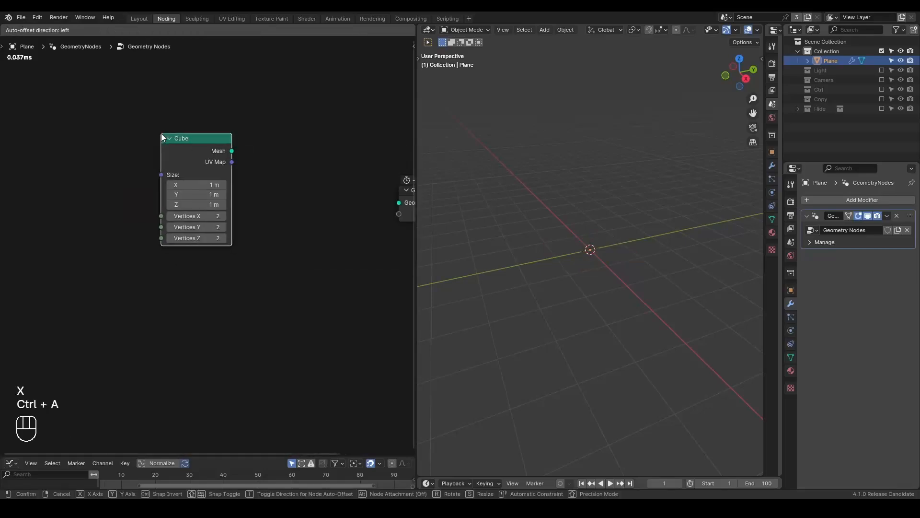
pyautogui.click(162, 134)
pyautogui.keyDown('alt'); pyautogui.keyDown('shift'); pyautogui.click(202, 145); pyautogui.keyUp('shift'); pyautogui.keyUp('alt')
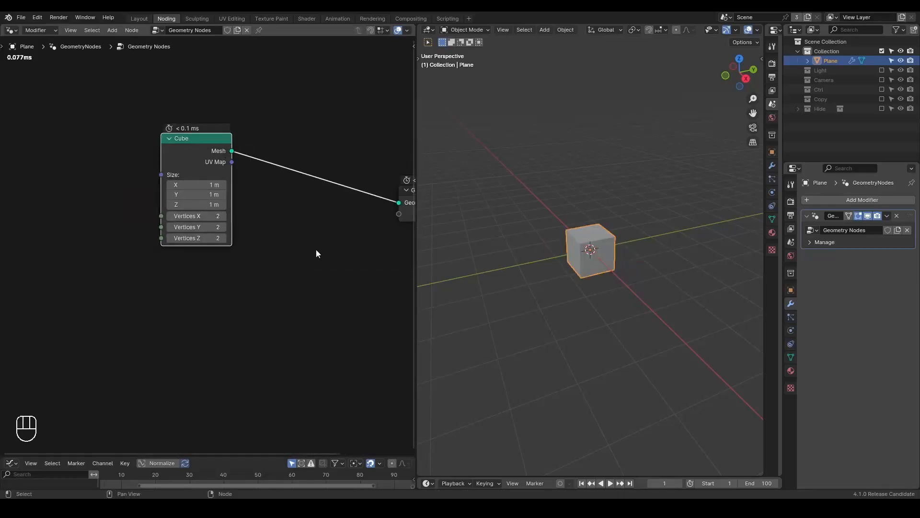
# Step: Set the Cube node's Vertices X, Y and Z all to 55
pyautogui.moveTo(218, 238); pyautogui.dragTo(301, 207)
pyautogui.write('5')
pyautogui.press('Return')
pyautogui.moveTo(206, 216); pyautogui.dragTo(271, 189)
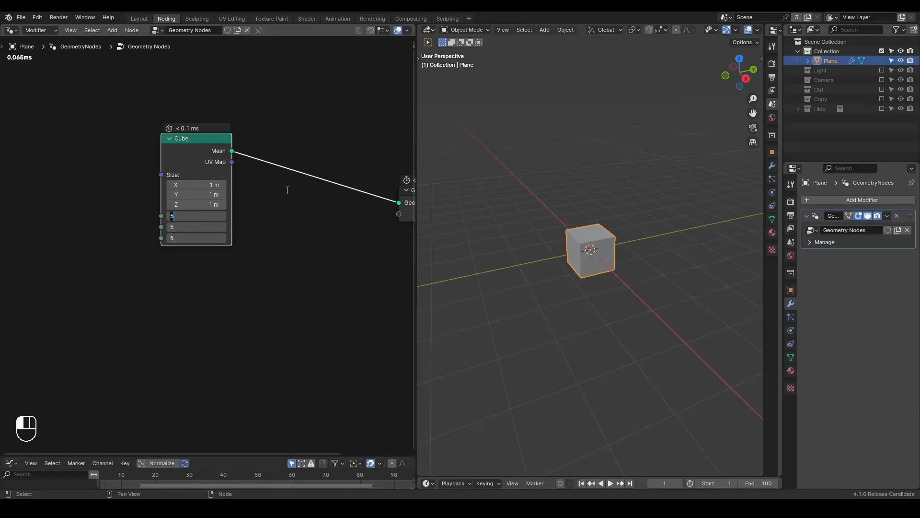
pyautogui.write('5')
pyautogui.click(287, 189)
# Step: Examine the cube's vertex density in wireframe display and return to solid shading
pyautogui.press('z')
pyautogui.click(557, 251)
pyautogui.scroll(6, 557, 251)
pyautogui.moveTo(557, 251); pyautogui.dragTo(589, 251, button='middle')
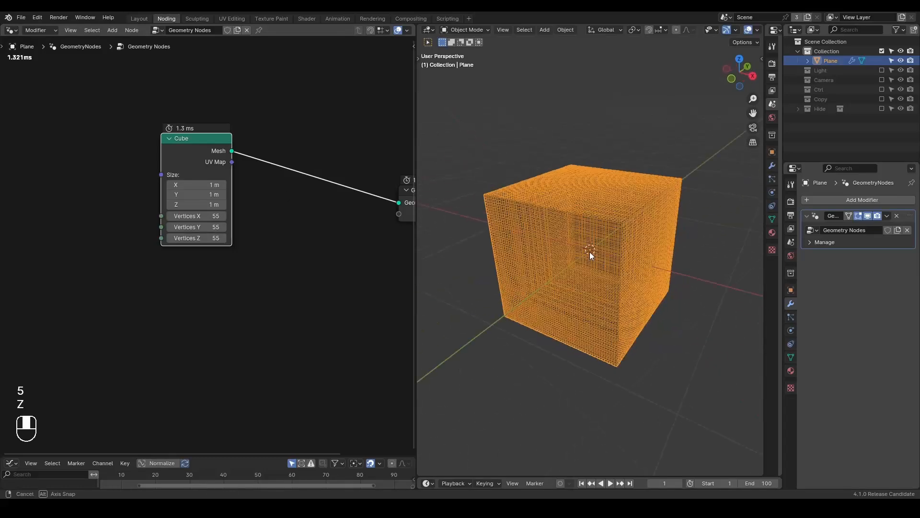
pyautogui.press('z')
pyautogui.click(610, 162)
pyautogui.moveTo(610, 162); pyautogui.dragTo(585, 194, button='middle')
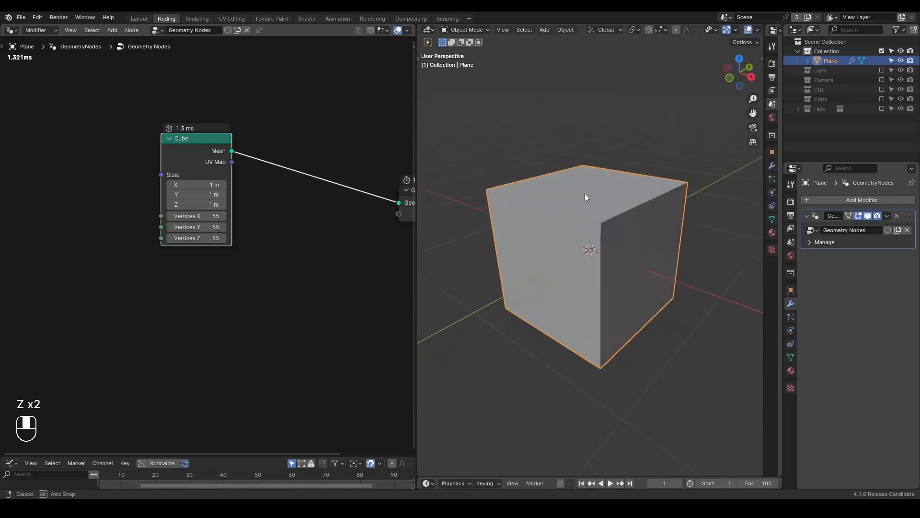
pyautogui.moveTo(165, 149); pyautogui.dragTo(109, 175)
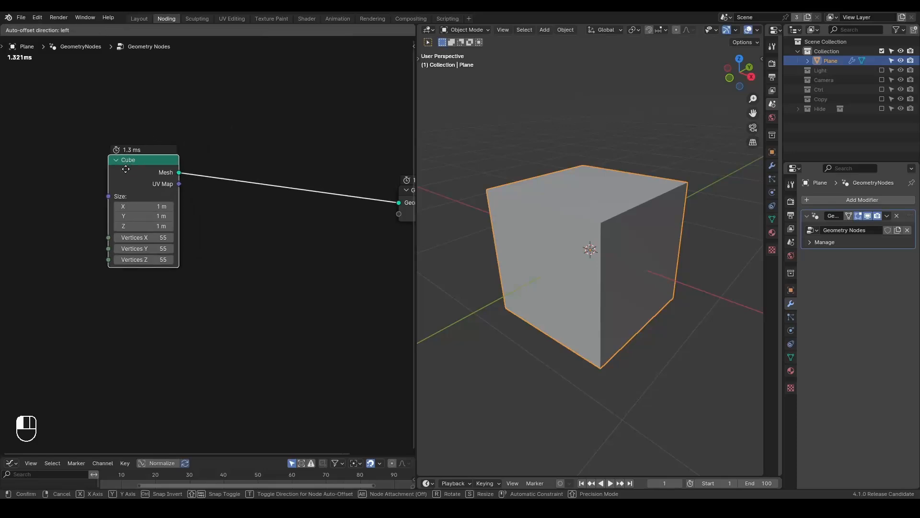
pyautogui.hotkey('ctrl', 'a')
pyautogui.write('proximi')
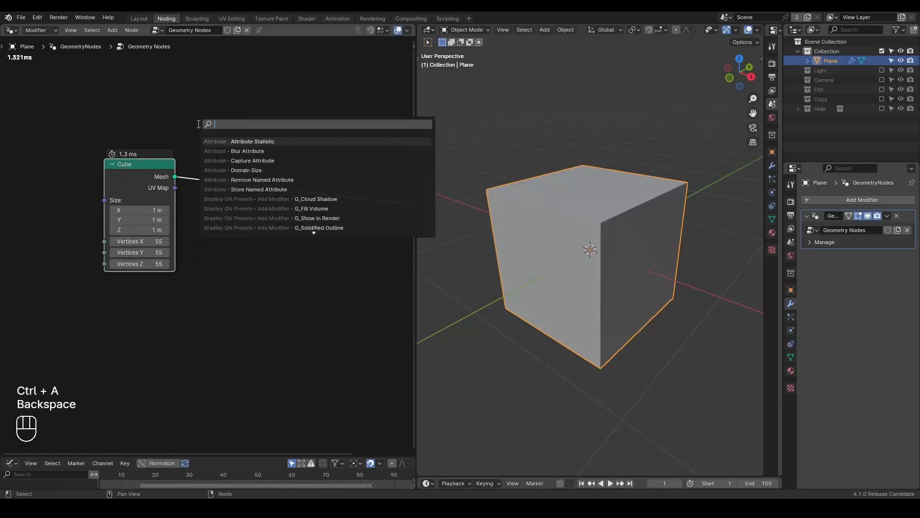
pyautogui.write('t')
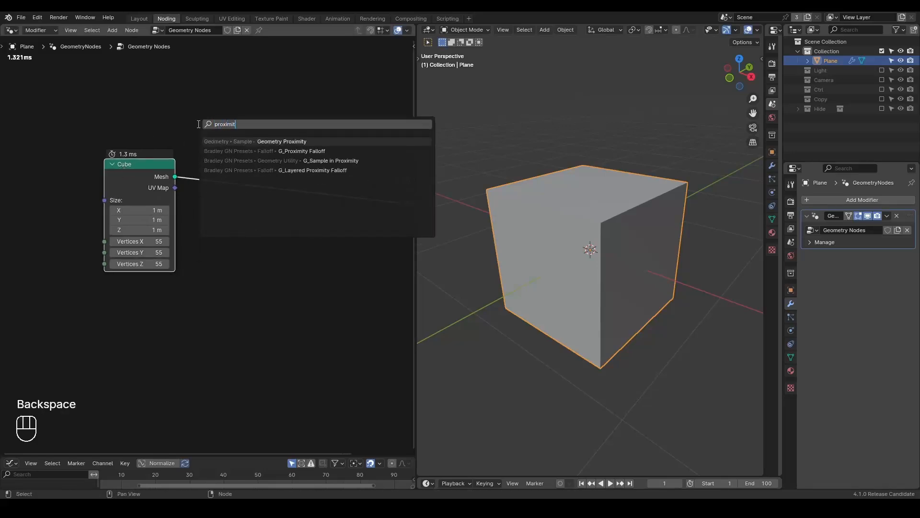
pyautogui.press('Return')
pyautogui.click(203, 251)
pyautogui.press('x')
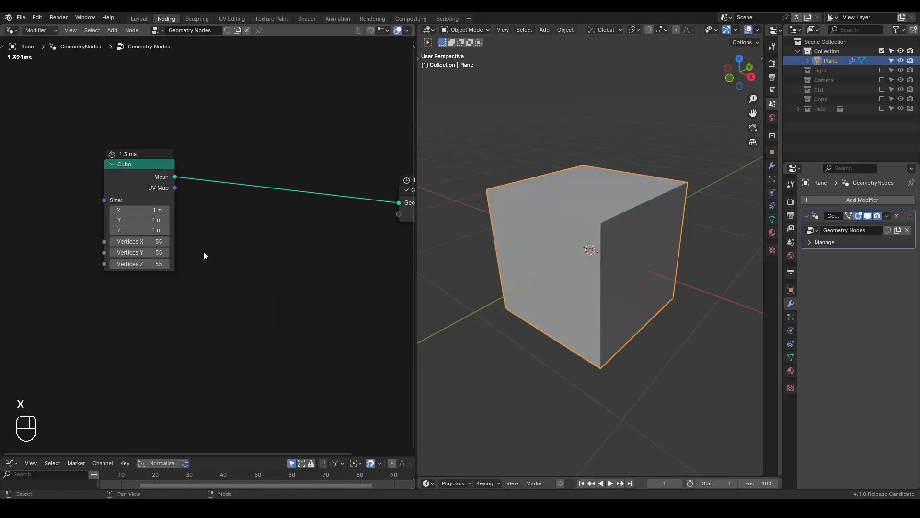
# Step: Add a G_Proximity Falloff preset node below the link between Cube and Group Output
pyautogui.hotkey('ctrl', 'a')
pyautogui.write('proximity falloff')
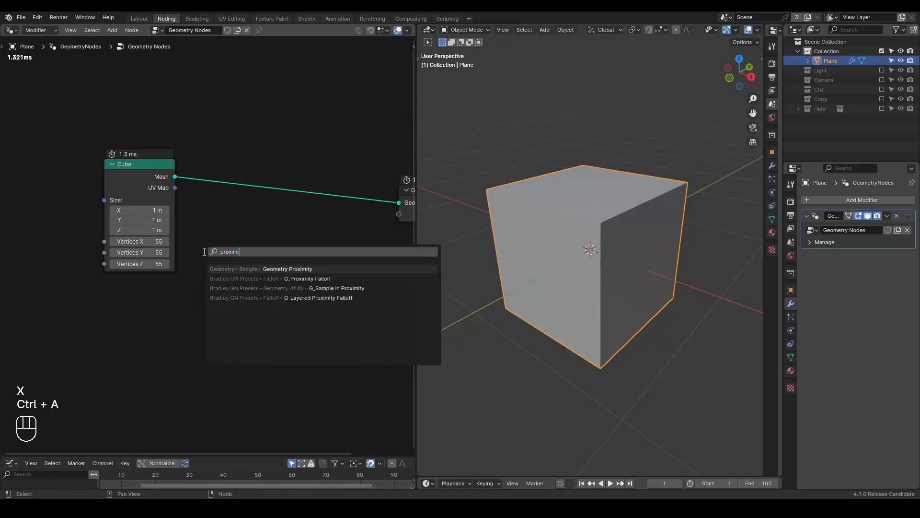
pyautogui.press('Return')
pyautogui.click(203, 251)
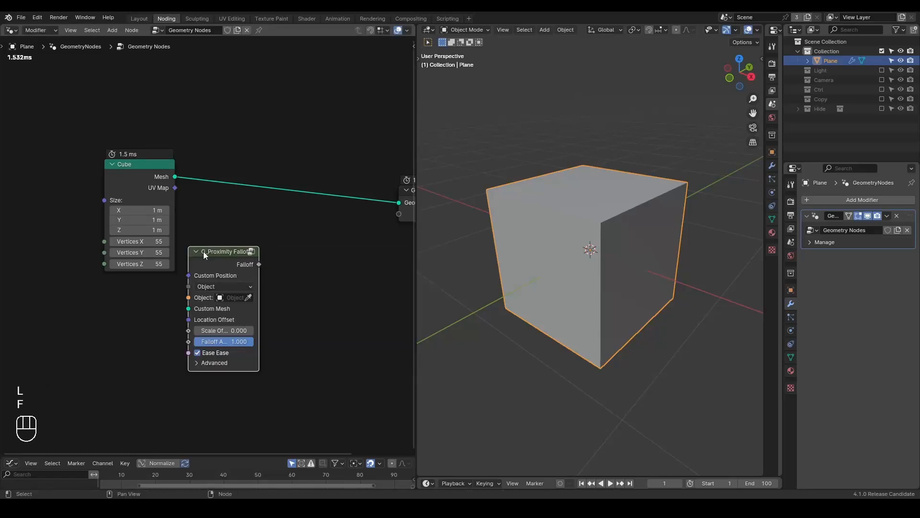
pyautogui.hotkey('ctrl', 'a')
pyautogui.write('proxi')
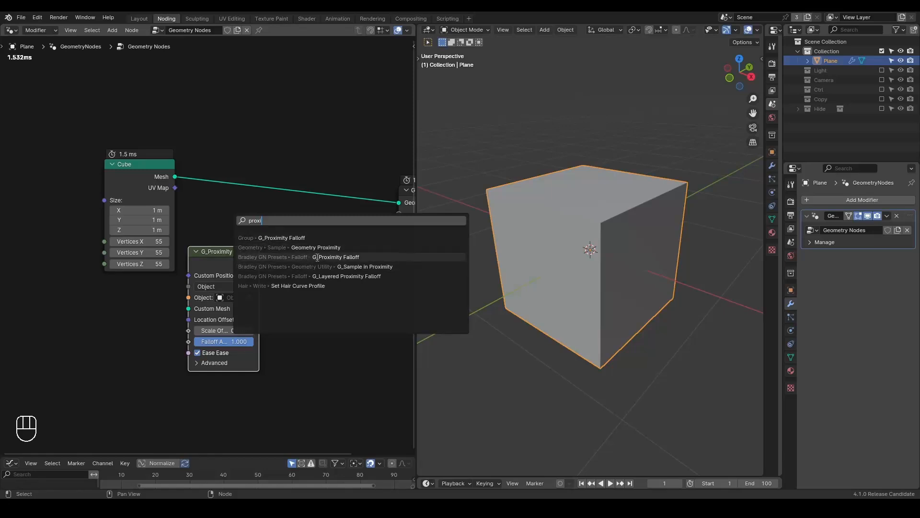
pyautogui.hotkey('shift', 'a')
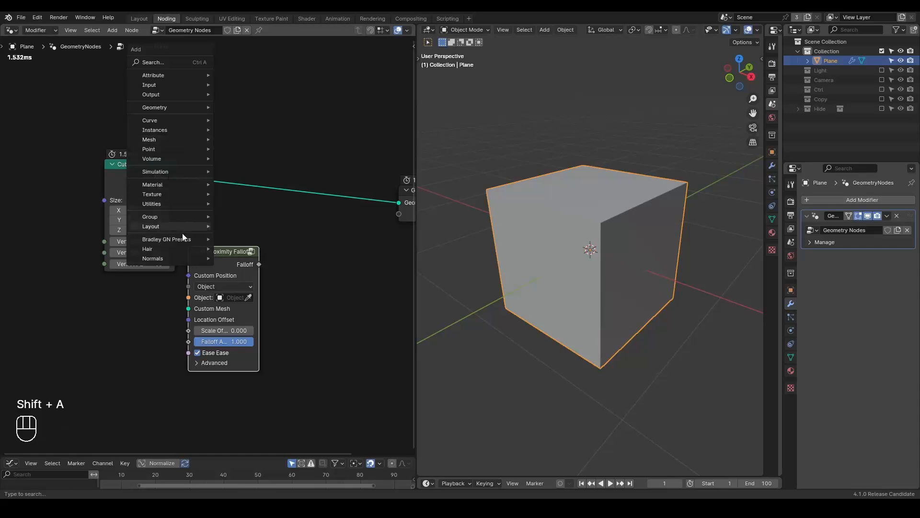
pyautogui.moveTo(185, 246)
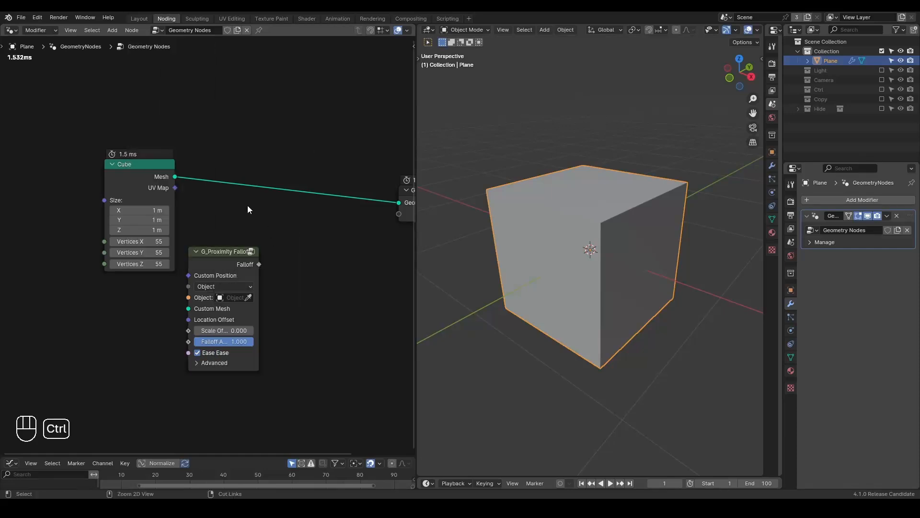
pyautogui.hotkey('ctrl', 'a')
pyautogui.write('proxi')
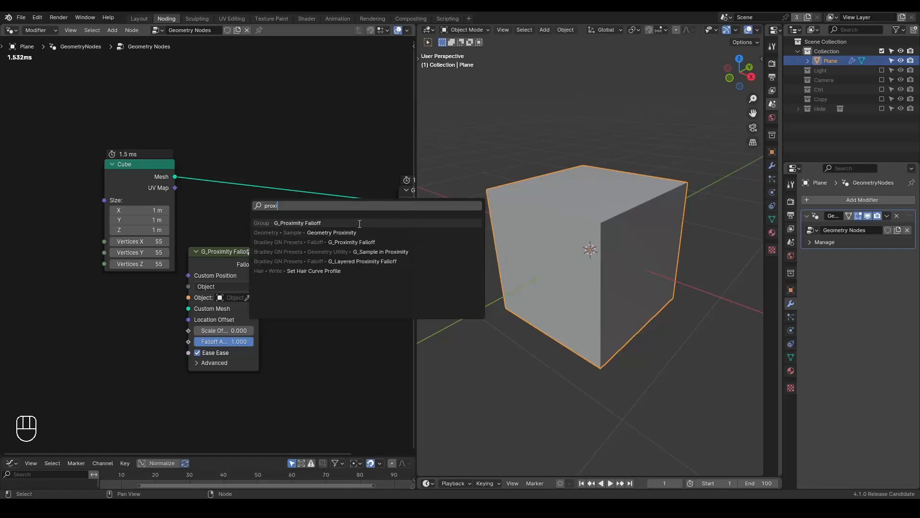
pyautogui.press('Escape')
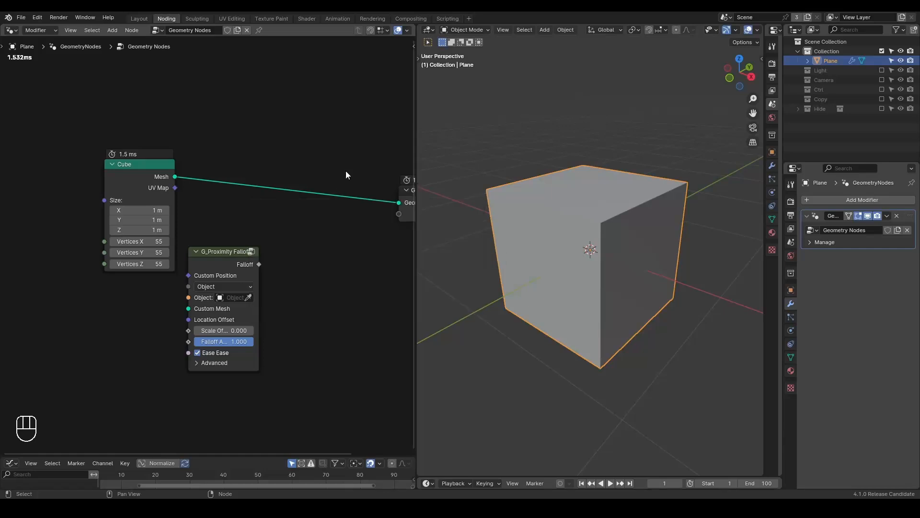
# Step: Add a simulation zone and place it unconnected above the Cube node
pyautogui.moveTo(259, 222); pyautogui.dragTo(284, 184, button='middle')
pyautogui.moveTo(254, 220); pyautogui.dragTo(190, 263)
pyautogui.hotkey('ctrl', 'a')
pyautogui.write('sim')
pyautogui.press('Return')
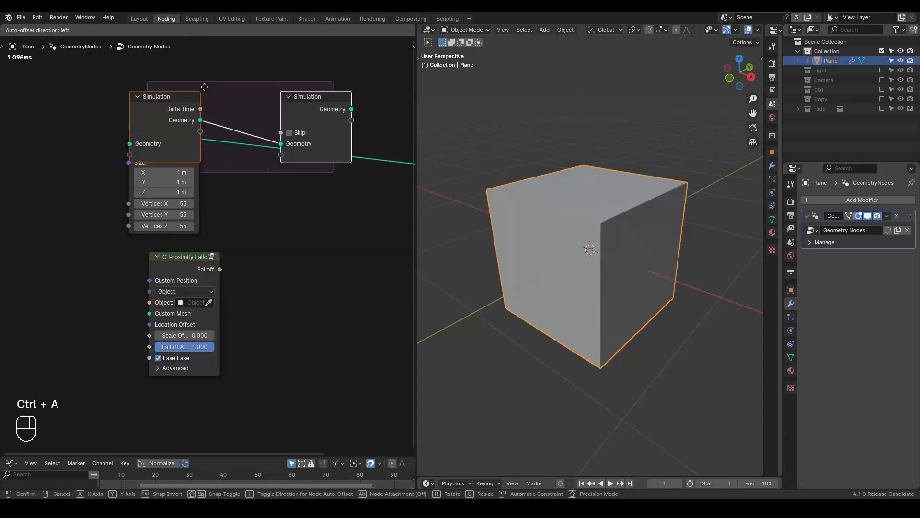
pyautogui.click(108, 84)
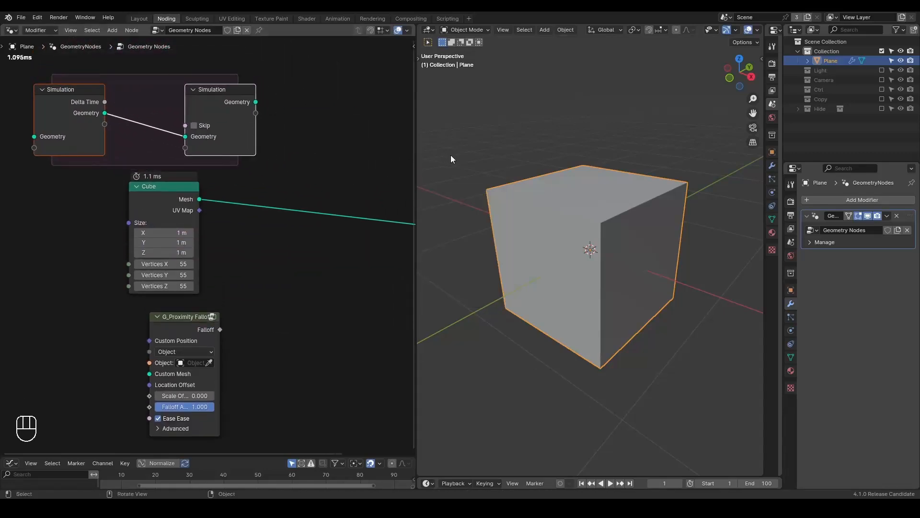
# Step: Widen the node editor and insert the G_ points distribution preset node between the Cube and the Group Output
pyautogui.moveTo(417, 156); pyautogui.dragTo(544, 157)
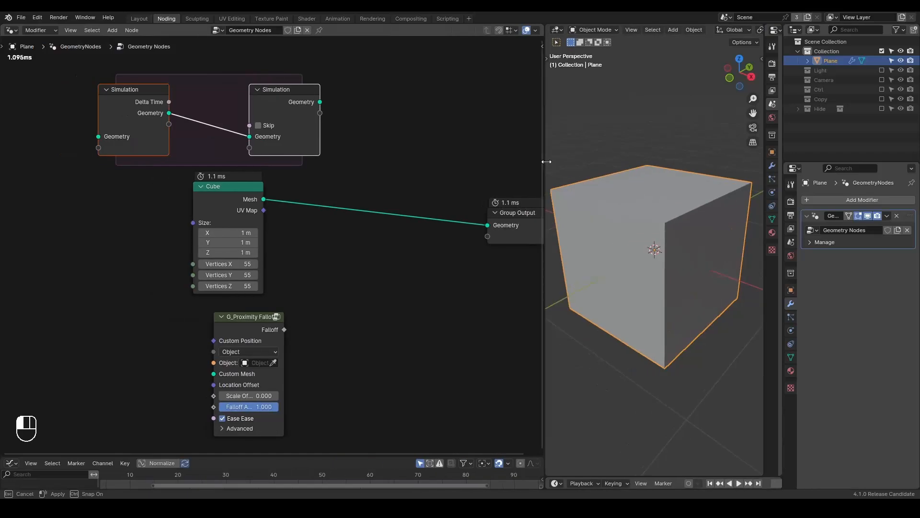
pyautogui.moveTo(390, 210); pyautogui.dragTo(422, 203, button='middle')
pyautogui.hotkey('ctrl', 'a')
pyautogui.write('point distr')
pyautogui.press('Return')
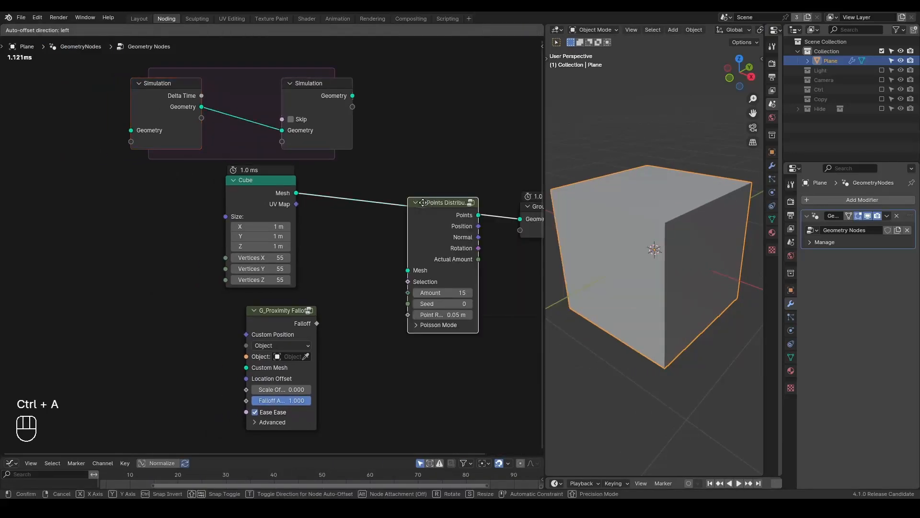
pyautogui.click(352, 178)
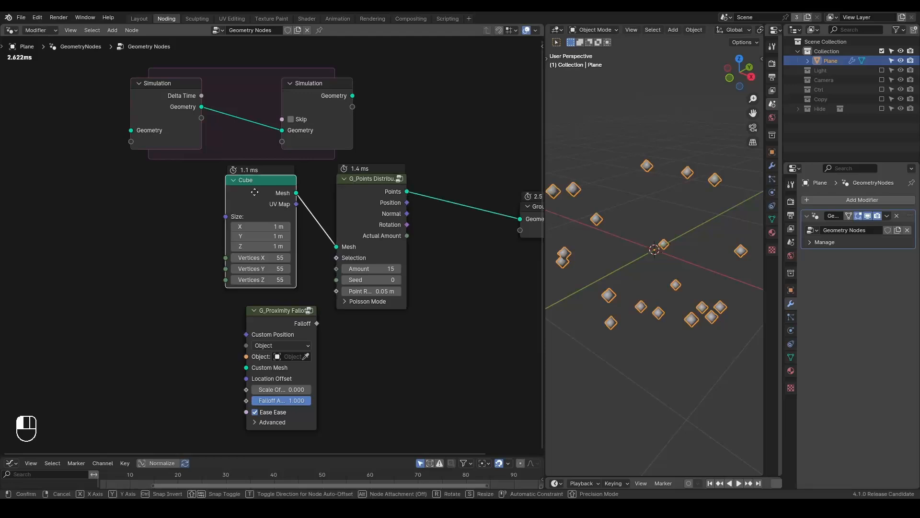
# Step: Spread out the Cube, points distribution and G_Proximity Falloff nodes, and narrow the node editor to enlarge the 3D view
pyautogui.moveTo(259, 192); pyautogui.dragTo(181, 211)
pyautogui.moveTo(391, 199); pyautogui.dragTo(330, 192)
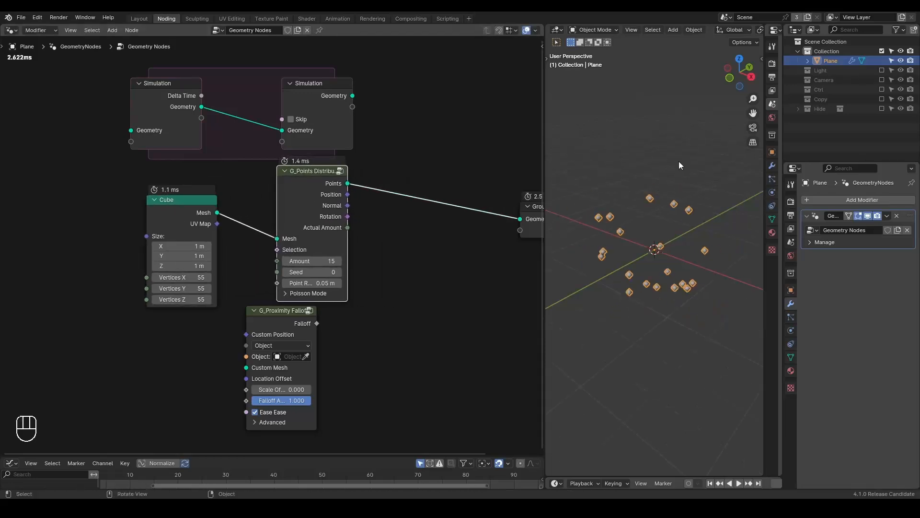
pyautogui.moveTo(277, 327); pyautogui.dragTo(182, 345)
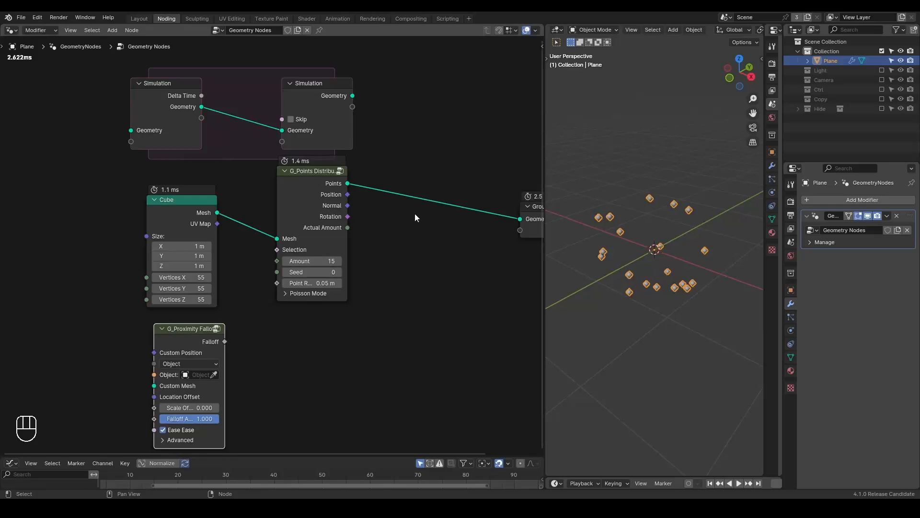
pyautogui.moveTo(544, 175); pyautogui.dragTo(472, 177)
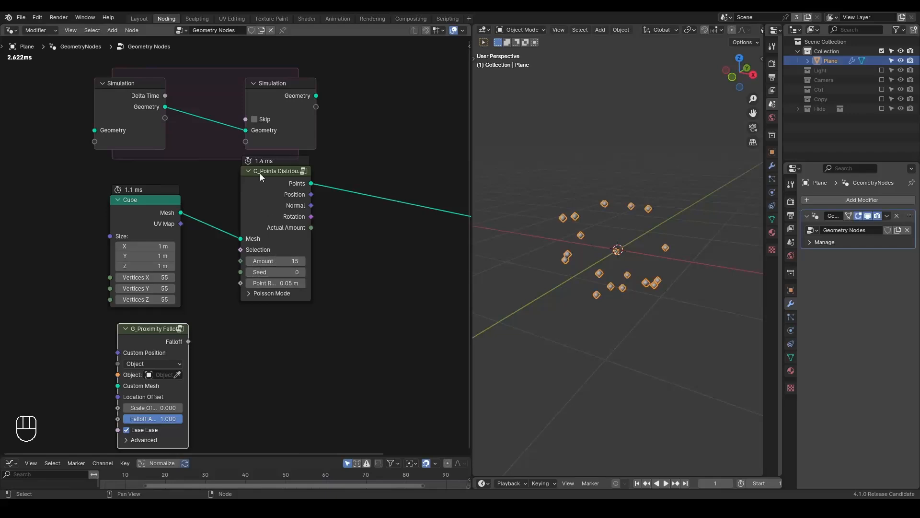
# Step: Add an unconnected Distribute Points on Faces node below and beside the G_ points distribution node
pyautogui.hotkey('ctrl', 'a')
pyautogui.write('po')
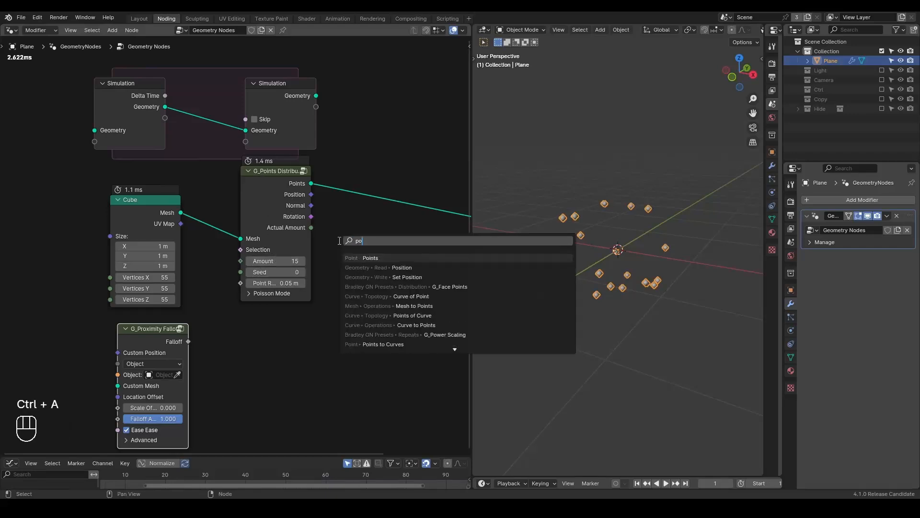
pyautogui.press('BackSpace')
pyautogui.press('BackSpace')
pyautogui.write('distribute points')
pyautogui.press('Return')
pyautogui.click(339, 244)
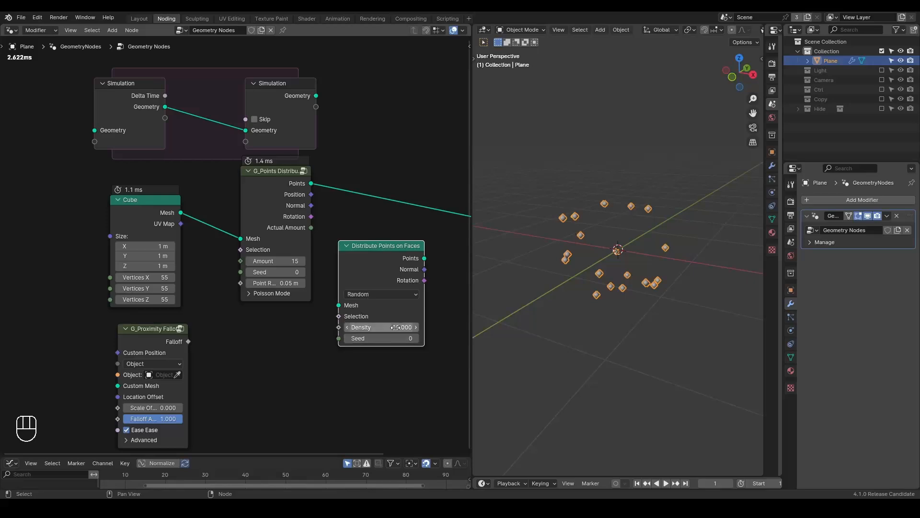
# Step: Set the points distribution node's Amount to 398 and delete the Distribute Points on Faces node
pyautogui.moveTo(277, 261); pyautogui.dragTo(335, 261)
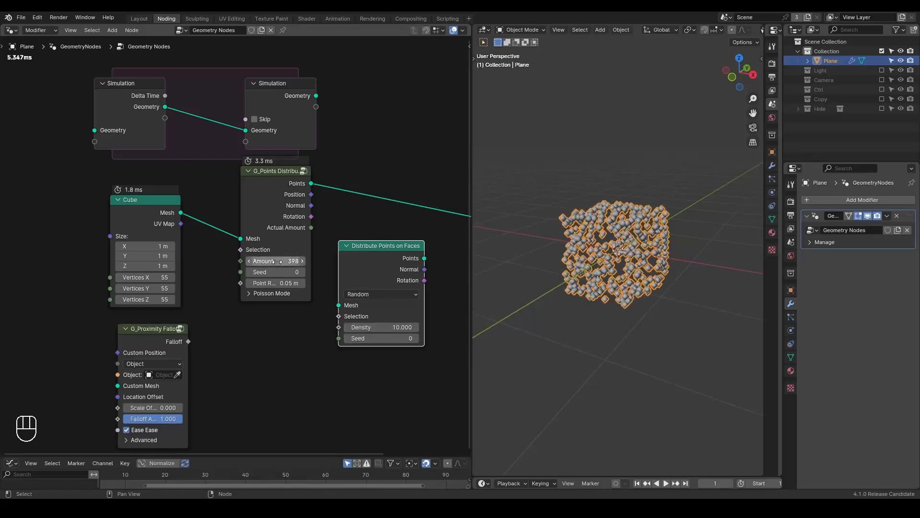
pyautogui.press('x')
# Step: Widen the simulation zone and insert a Join Geometry node inside it, just before the simulation output
pyautogui.moveTo(280, 160); pyautogui.dragTo(189, 181, button='middle')
pyautogui.moveTo(185, 118); pyautogui.dragTo(298, 96)
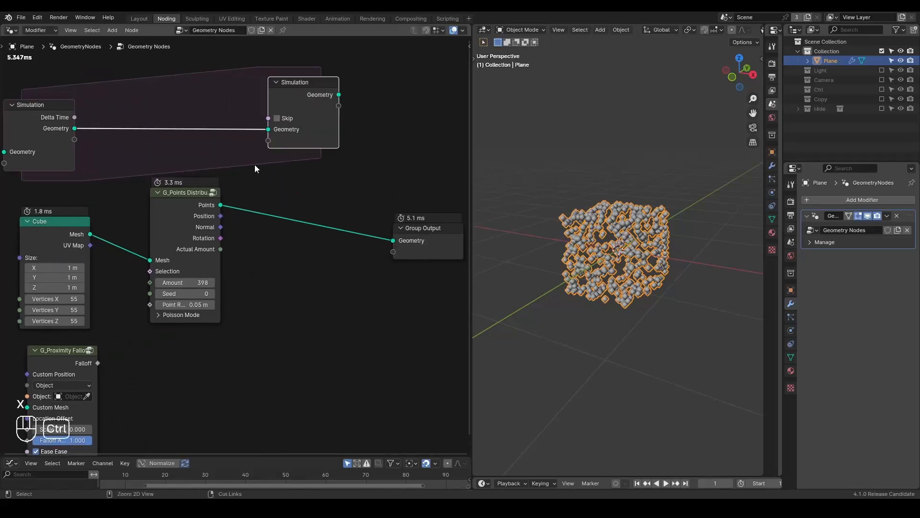
pyautogui.hotkey('ctrl', 'a')
pyautogui.write('join')
pyautogui.press('Down')
pyautogui.press('Return')
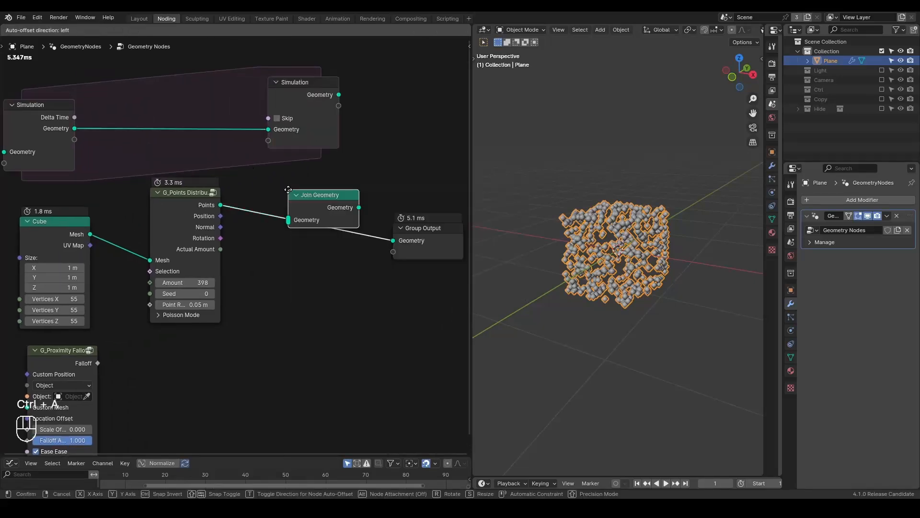
pyautogui.click(164, 133)
pyautogui.press('g')
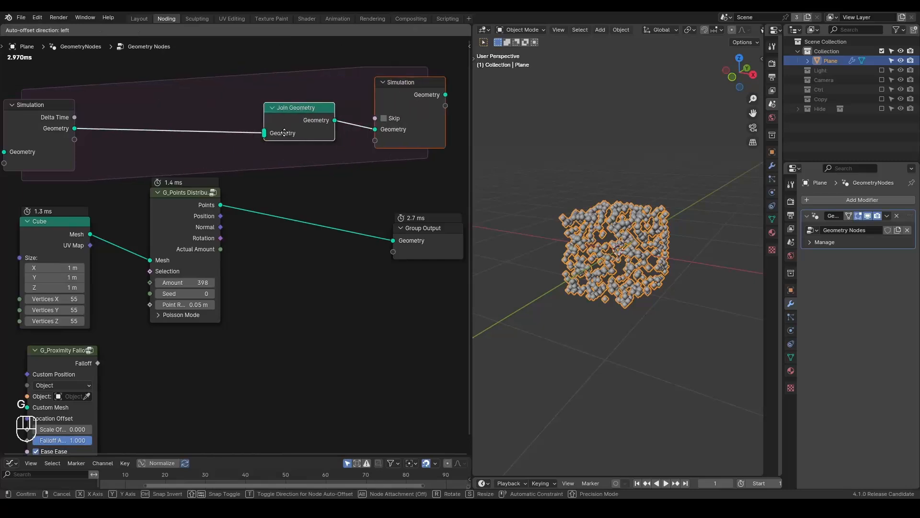
pyautogui.click(343, 132)
# Step: Link the distributed Points into the zone's Join Geometry and connect the simulation output to the Group Output
pyautogui.moveTo(411, 230); pyautogui.dragTo(444, 214)
pyautogui.moveTo(216, 204); pyautogui.dragTo(332, 131)
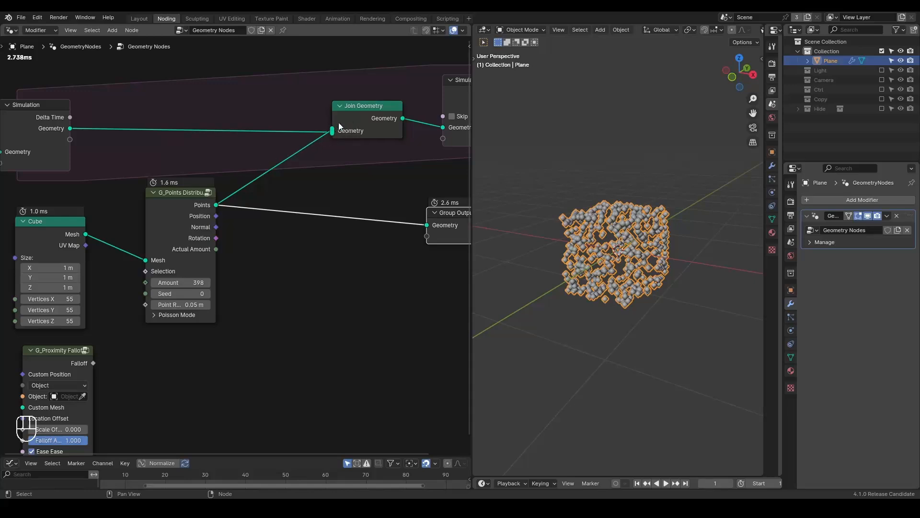
pyautogui.click(285, 169)
pyautogui.moveTo(332, 131)
pyautogui.mouseDown()
pyautogui.moveTo(339, 141)
pyautogui.moveTo(331, 138)
pyautogui.mouseUp()
pyautogui.moveTo(294, 261); pyautogui.dragTo(239, 260, button='middle')
pyautogui.keyDown('alt'); pyautogui.keyDown('shift'); pyautogui.click(423, 87); pyautogui.keyUp('shift'); pyautogui.keyUp('alt')
# Step: Connect the proximity Falloff to the points distribution's Selection, and give the node tree a fake user and pin it
pyautogui.moveTo(112, 323); pyautogui.dragTo(291, 266, button='middle')
pyautogui.moveTo(220, 306); pyautogui.dragTo(269, 219)
pyautogui.moveTo(108, 248); pyautogui.dragTo(152, 214, button='middle')
pyautogui.click(250, 29)
pyautogui.click(283, 30)
# Step: Enable and expand the Ctrl collection and pick the Controller as the G_Proximity Falloff node's object
pyautogui.click(882, 89)
pyautogui.click(798, 89)
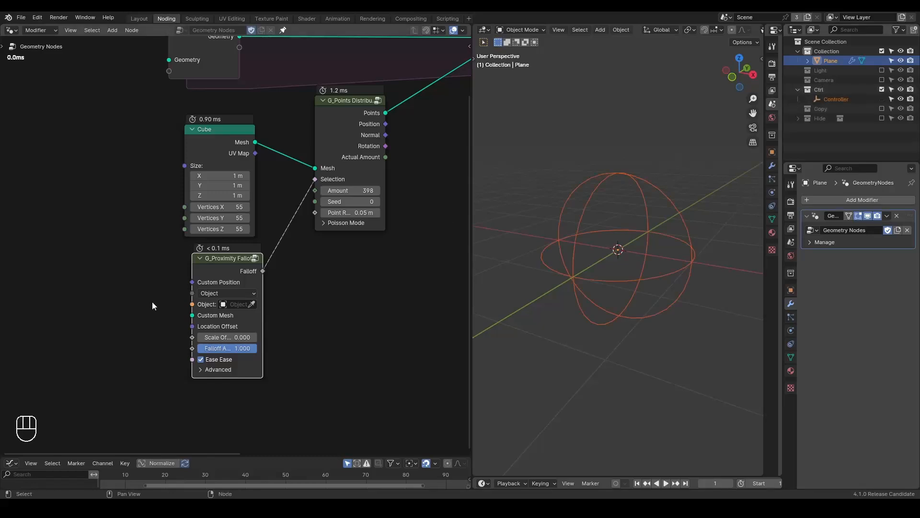
pyautogui.click(251, 304)
pyautogui.click(604, 173)
# Step: Move the Controller along the global Y axis to about -1.14 m, at one side of the cube
pyautogui.click(644, 186)
pyautogui.hotkey('ctrl', 'z')
pyautogui.press('g')
pyautogui.click(836, 99)
pyautogui.press('g')
pyautogui.press('y')
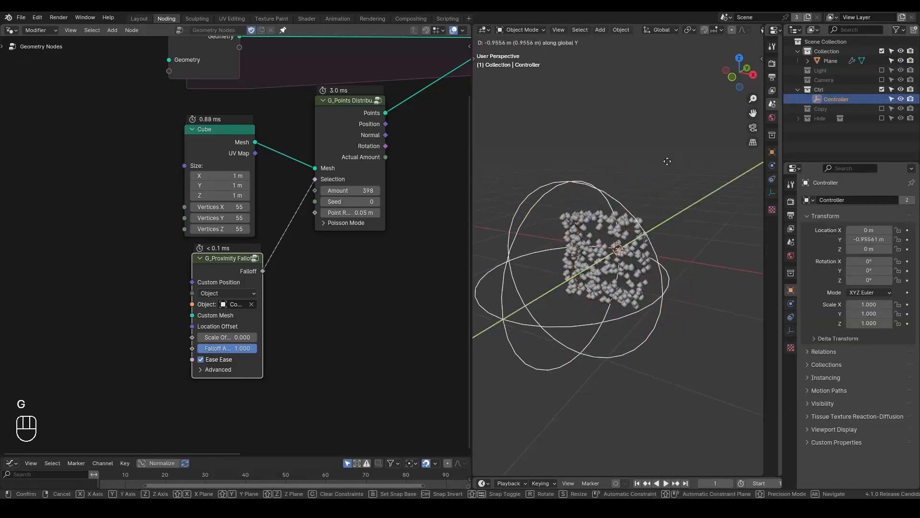
pyautogui.click(657, 162)
pyautogui.moveTo(657, 162); pyautogui.dragTo(644, 255, button='middle')
# Step: Move the Group Output away and insert a second Join Geometry node between the simulation output and it
pyautogui.moveTo(342, 162); pyautogui.dragTo(2, 264, button='middle')
pyautogui.moveTo(312, 232); pyautogui.dragTo(382, 213)
pyautogui.hotkey('ctrl', 'a')
pyautogui.write('join')
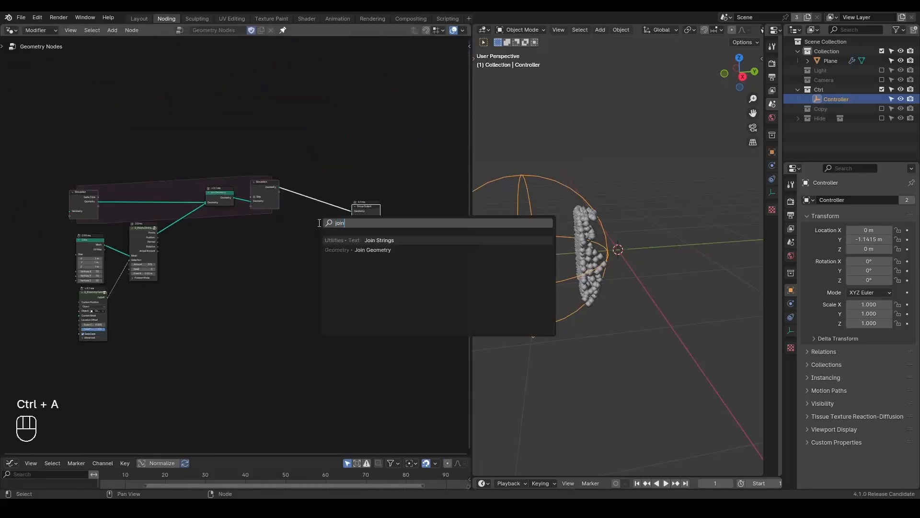
pyautogui.press('Down')
pyautogui.press('Return')
pyautogui.click(296, 188)
# Step: Connect the Cube mesh to the second Join Geometry, routing the link through a reroute below the simulation zone
pyautogui.keyDown('alt'); pyautogui.moveTo(93, 249); pyautogui.dragTo(309, 197, button='right'); pyautogui.keyUp('alt')
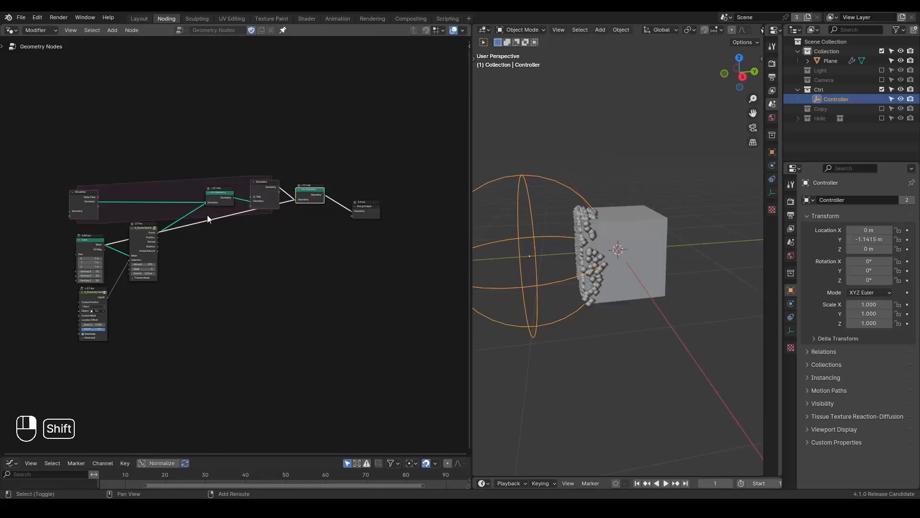
pyautogui.keyDown('shift'); pyautogui.moveTo(207, 215); pyautogui.dragTo(208, 226, button='right'); pyautogui.keyUp('shift')
pyautogui.press('g')
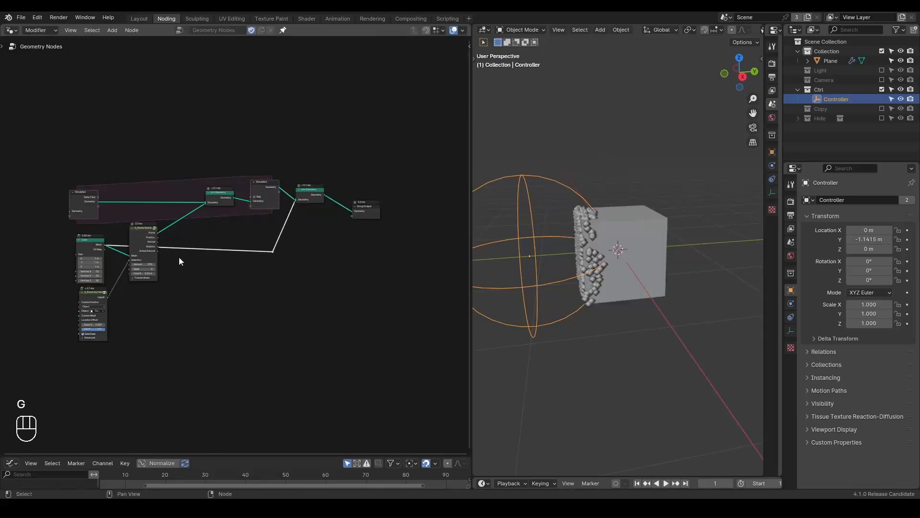
pyautogui.moveTo(179, 261); pyautogui.dragTo(260, 269, button='middle')
pyautogui.hotkey('shift', 'ctrl', 'alt', 'q')
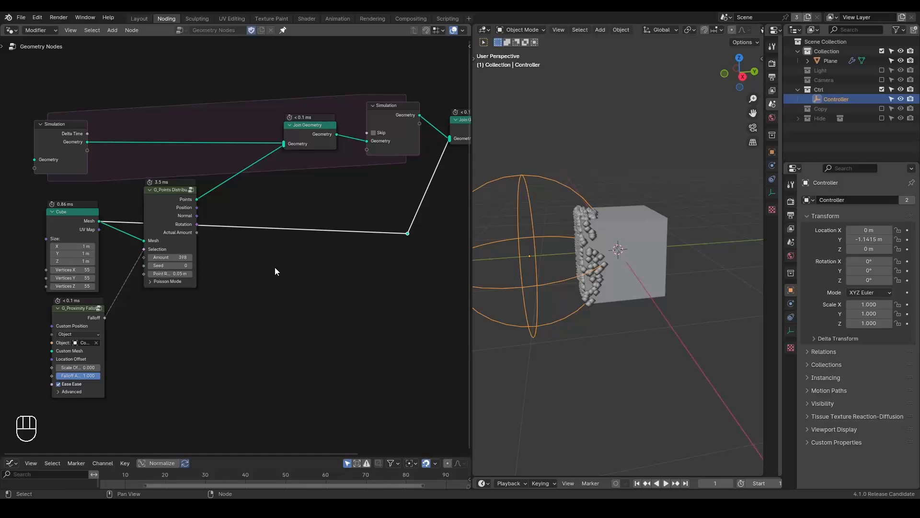
# Step: Insert a Store Named Attribute node between the points distribution and the zone's Join Geometry
pyautogui.scroll(2, 275, 271)
pyautogui.keyDown('ctrl'); pyautogui.scroll(2, 274, 271); pyautogui.keyUp('ctrl')
pyautogui.hotkey('ctrl', 'a')
pyautogui.write('sto')
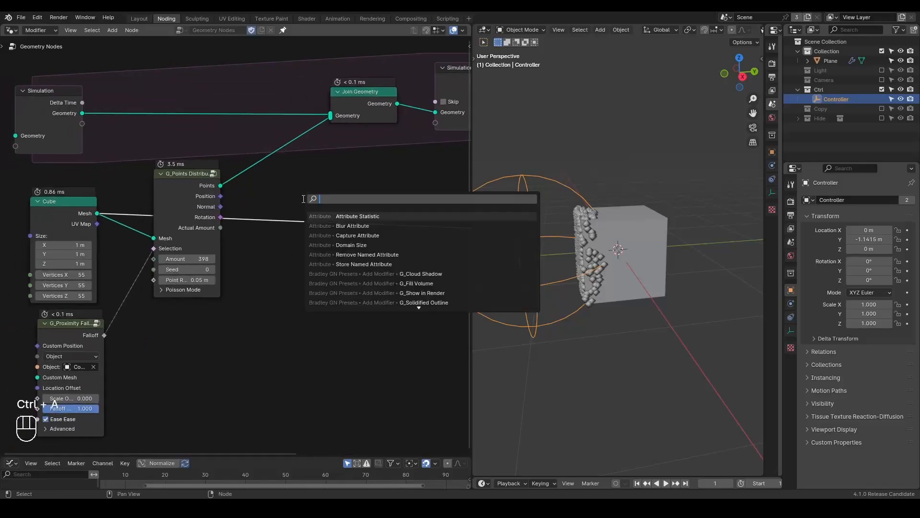
pyautogui.write('re')
pyautogui.press('Down')
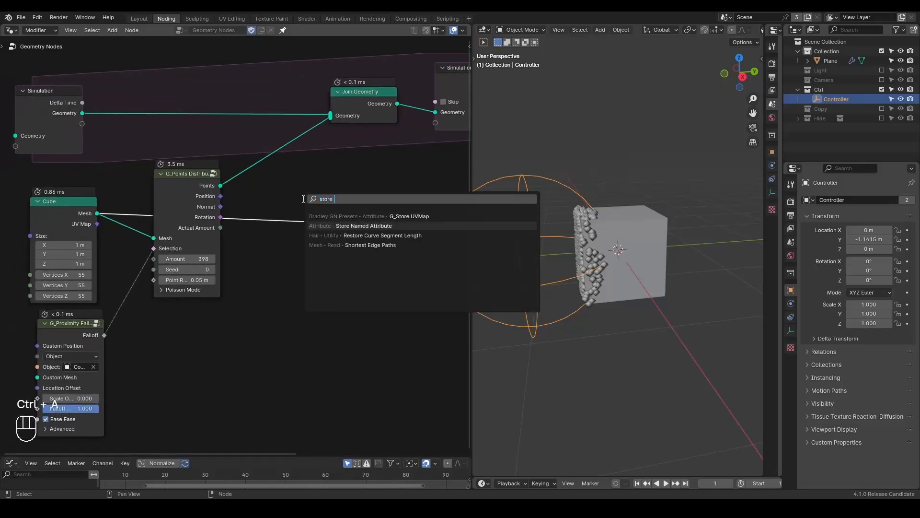
pyautogui.press('Return')
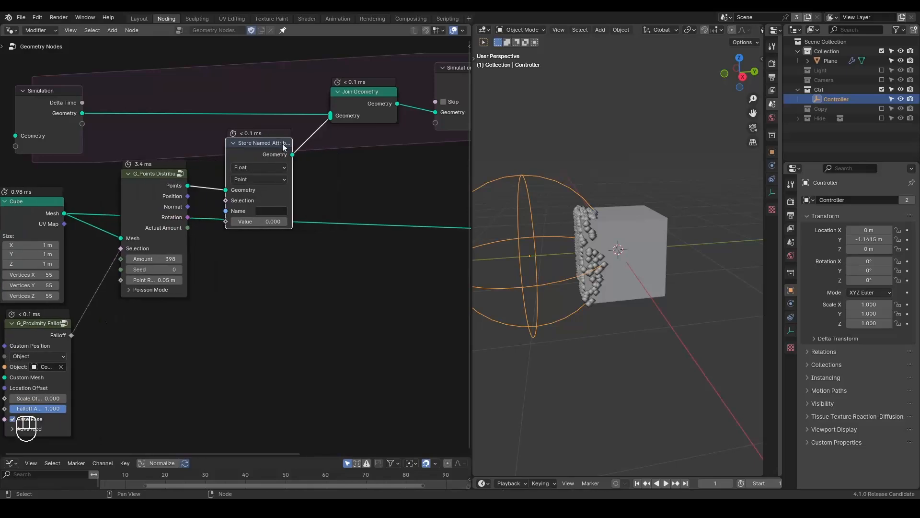
pyautogui.click(251, 120)
# Step: Set the stored attribute to Vector, feed it the distributed points' Normal and name it V
pyautogui.click(291, 149)
pyautogui.click(287, 170)
pyautogui.moveTo(188, 207); pyautogui.dragTo(251, 203)
pyautogui.click(296, 192)
pyautogui.write('V')
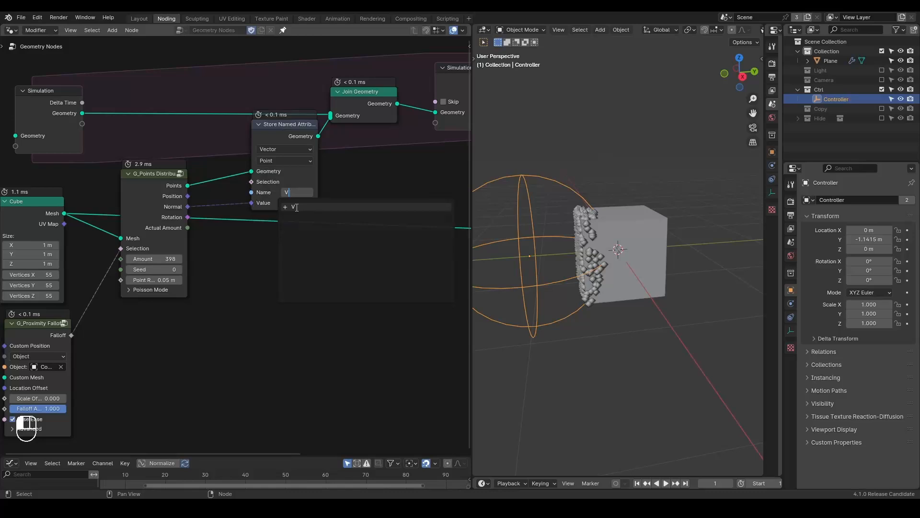
pyautogui.press('Return')
# Step: Insert the G_Set Particle preset node after the points distribution and remove the Store Named Attribute node
pyautogui.hotkey('ctrl', 'a')
pyautogui.write('set particle')
pyautogui.press('Return')
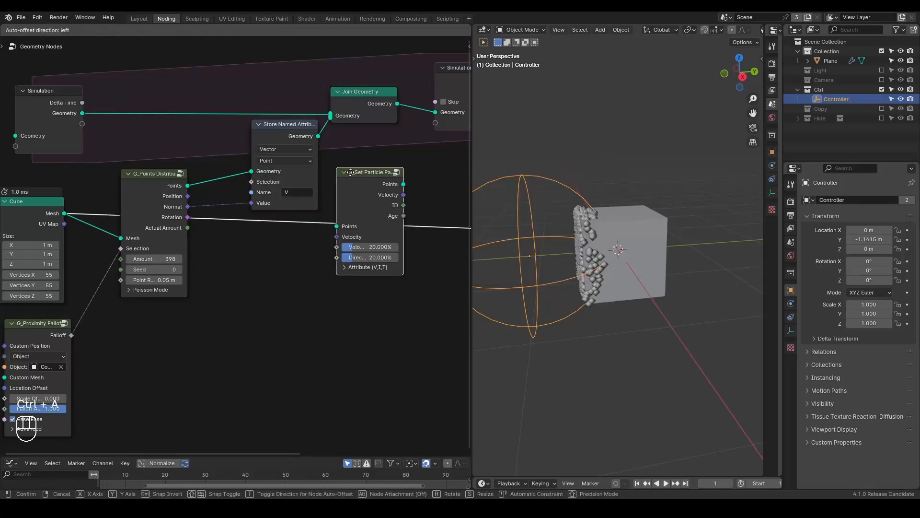
pyautogui.click(159, 153)
pyautogui.click(297, 139)
pyautogui.hotkey('ctrl', 'x')
# Step: Connect the points distribution's Normal to the G_Set Particle node's Velocity, and move and widen that node
pyautogui.moveTo(110, 206); pyautogui.dragTo(146, 217)
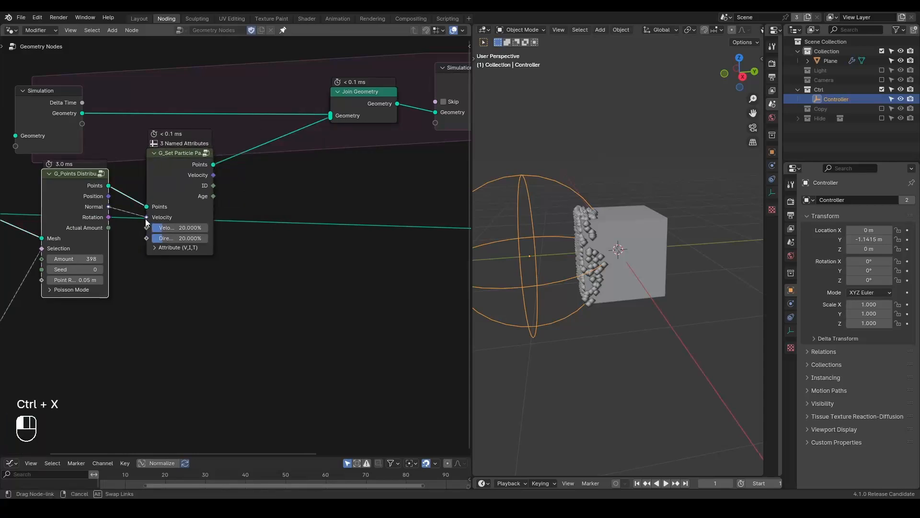
pyautogui.moveTo(180, 175); pyautogui.dragTo(232, 161)
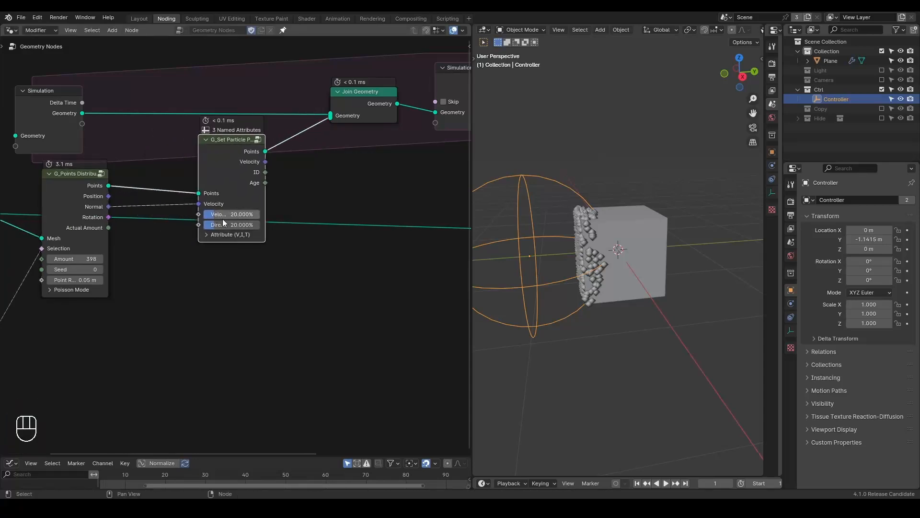
pyautogui.moveTo(199, 170)
pyautogui.mouseDown()
pyautogui.moveTo(162, 170)
pyautogui.moveTo(204, 160)
pyautogui.moveTo(188, 162)
pyautogui.mouseUp()
# Step: Insert a Set Position node between the zone's Join Geometry and simulation output, with the particle Velocity driving its Offset
pyautogui.moveTo(360, 187); pyautogui.dragTo(252, 231, button='middle')
pyautogui.hotkey('ctrl', 'a')
pyautogui.write('set pos')
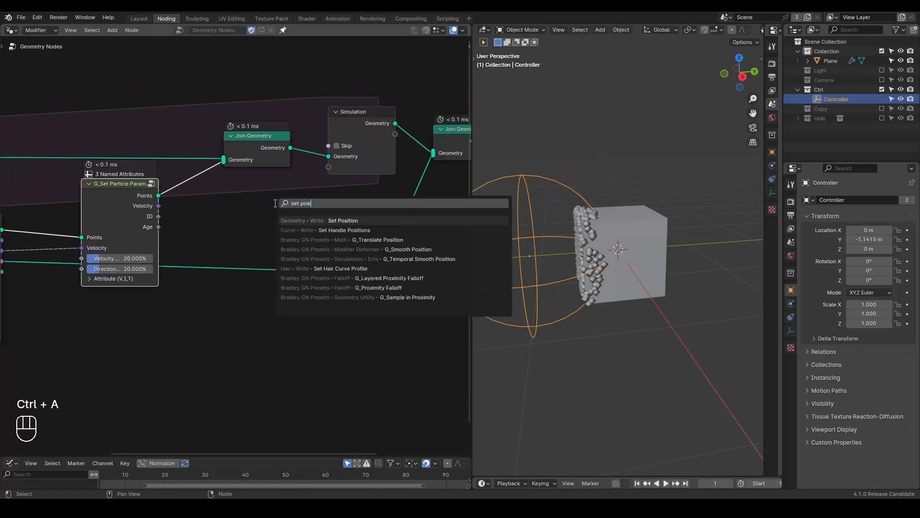
pyautogui.press('Return')
pyautogui.click(307, 134)
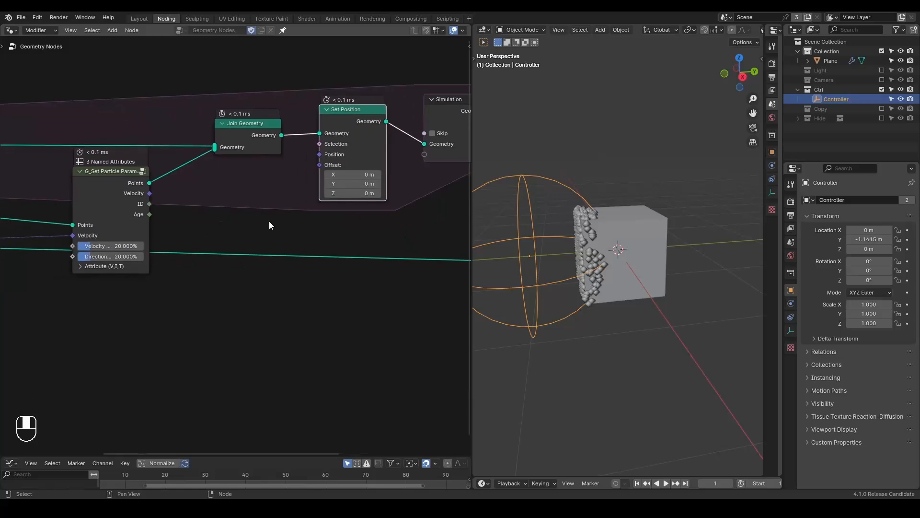
pyautogui.moveTo(148, 194); pyautogui.dragTo(178, 194)
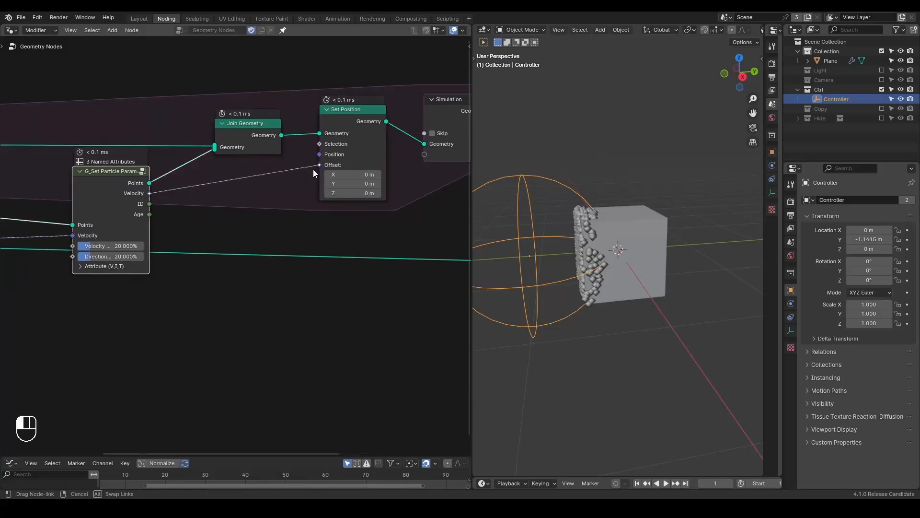
pyautogui.moveTo(313, 169); pyautogui.dragTo(313, 170)
# Step: Play the particle simulation briefly, stop it and return to the first frame
pyautogui.moveTo(128, 271); pyautogui.dragTo(305, 215, button='middle')
pyautogui.scroll(-3, 617, 248)
pyautogui.moveTo(298, 147); pyautogui.dragTo(251, 167, button='middle')
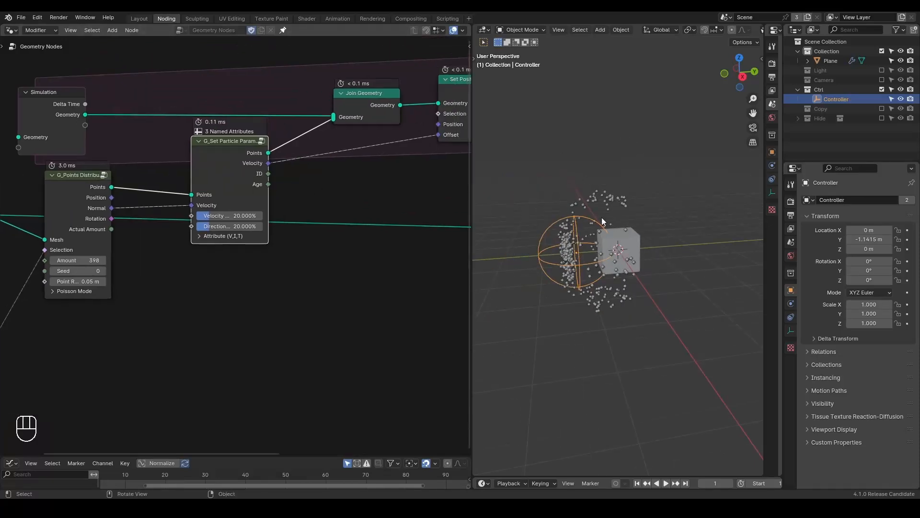
pyautogui.press('space')
pyautogui.press('space')
pyautogui.hotkey('shift', 'space')
# Step: Add a Scale vector math node below the link from the points distribution's Normal to Velocity
pyautogui.hscroll(-5, 233, 205)
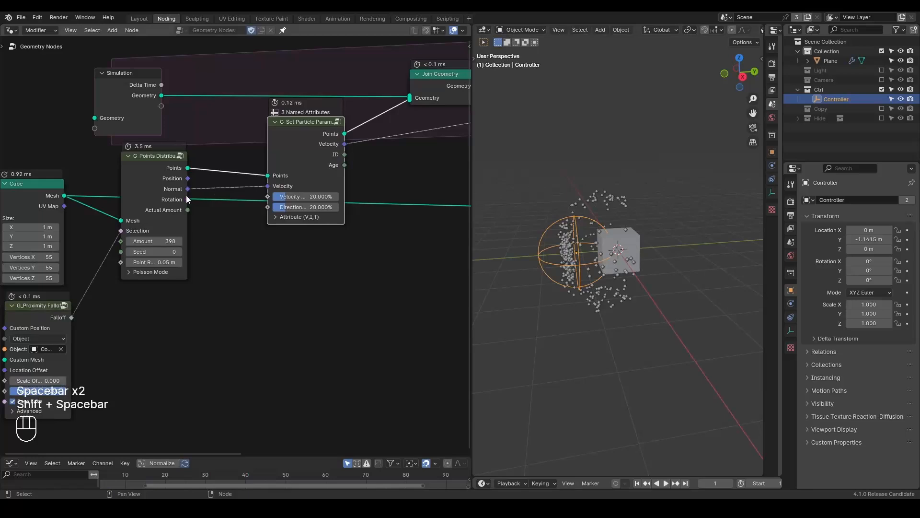
pyautogui.moveTo(186, 189); pyautogui.dragTo(262, 275)
pyautogui.write('scale')
pyautogui.press('Return')
pyautogui.press('alt')
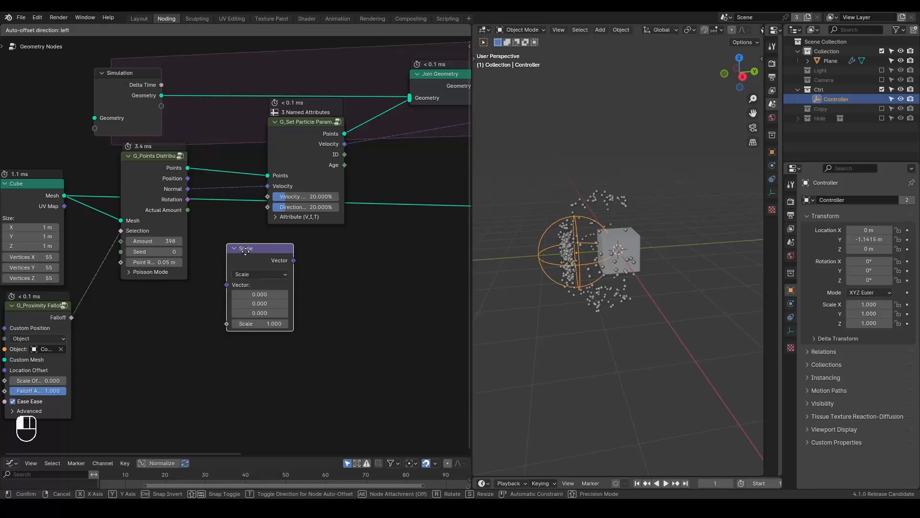
pyautogui.click(225, 257)
# Step: Spread the upstream nodes apart and insert the Scale node between the Normal output and the particle Velocity input
pyautogui.moveTo(226, 256); pyautogui.dragTo(305, 277, button='middle')
pyautogui.moveTo(281, 202); pyautogui.dragTo(62, 346)
pyautogui.press('g')
pyautogui.click(163, 240)
pyautogui.click(196, 203)
pyautogui.moveTo(239, 135); pyautogui.dragTo(121, 139)
pyautogui.moveTo(342, 277); pyautogui.dragTo(271, 236)
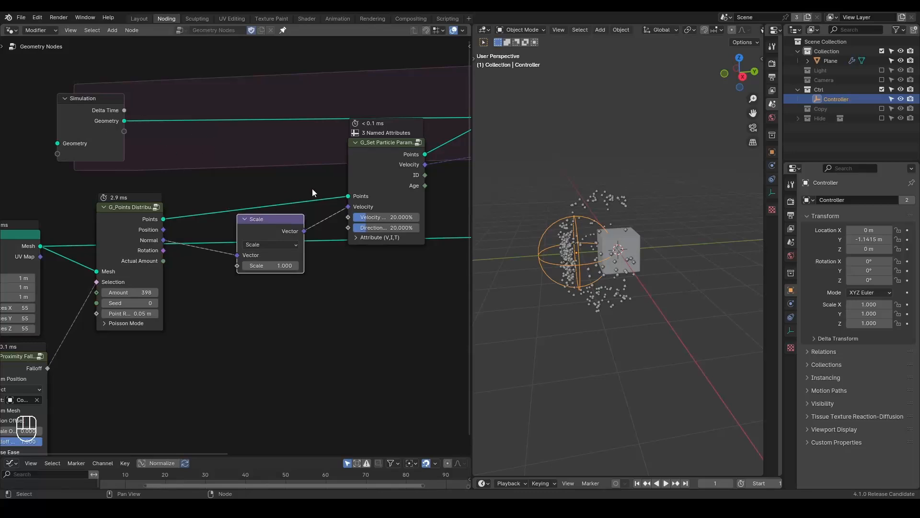
# Step: Show the scene's output properties to check the frame rate, and open the Scale node's factor for editing
pyautogui.click(792, 217)
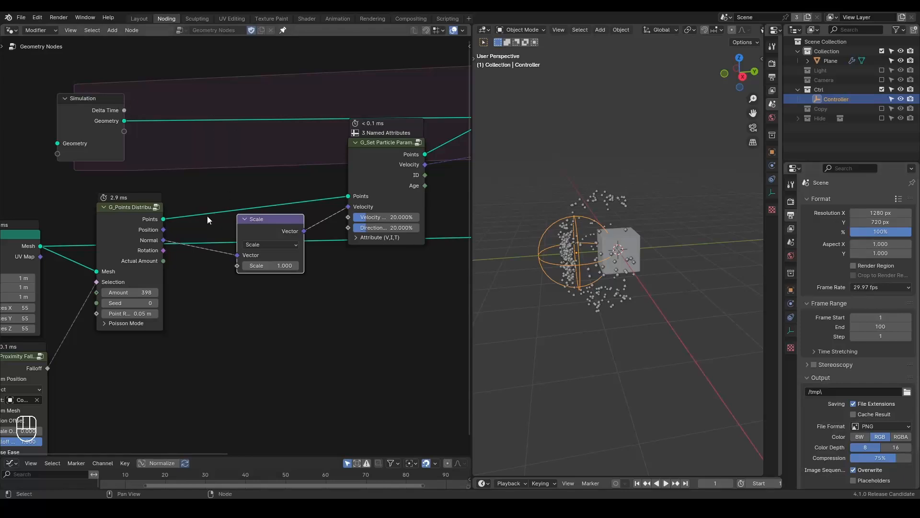
pyautogui.moveTo(207, 215); pyautogui.dragTo(250, 207, button='middle')
pyautogui.moveTo(314, 229); pyautogui.dragTo(320, 227)
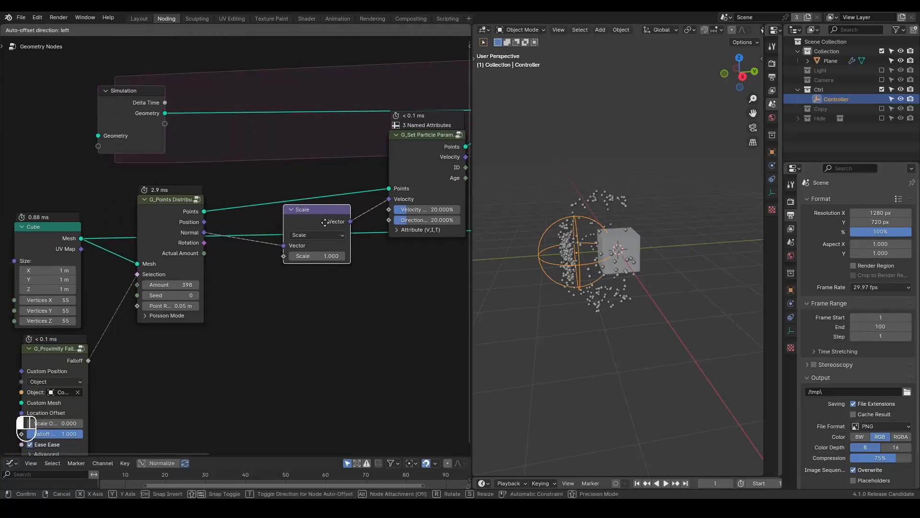
pyautogui.click(317, 256)
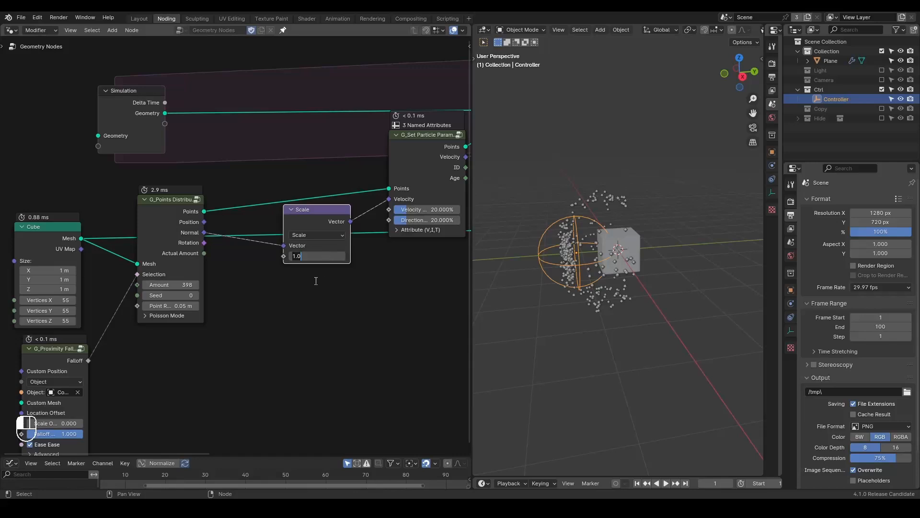
pyautogui.click(312, 284)
# Step: Add a G_Value Precision preset node below the Scale node and connect its Value to the Scale input
pyautogui.hotkey('ctrl', 'a')
pyautogui.write('value prec')
pyautogui.press('Return')
pyautogui.click(220, 289)
pyautogui.moveTo(269, 302); pyautogui.dragTo(286, 264)
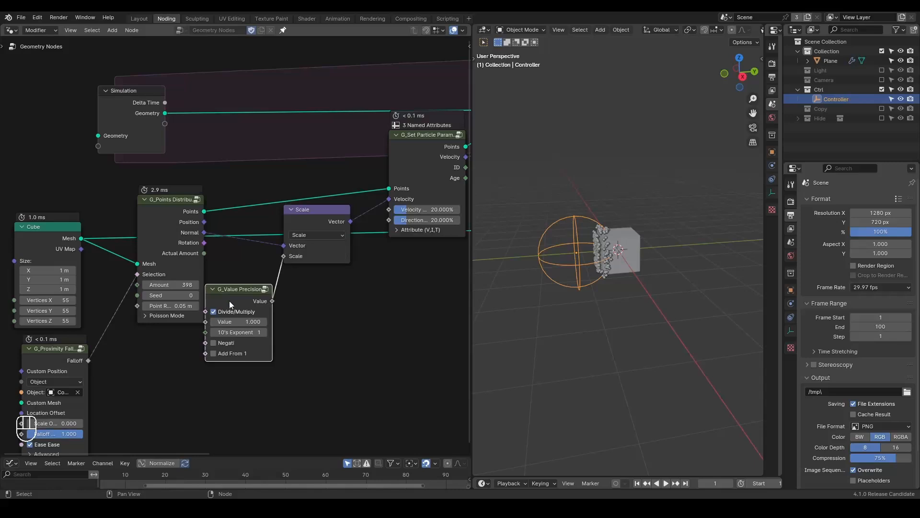
pyautogui.moveTo(237, 285); pyautogui.dragTo(224, 319)
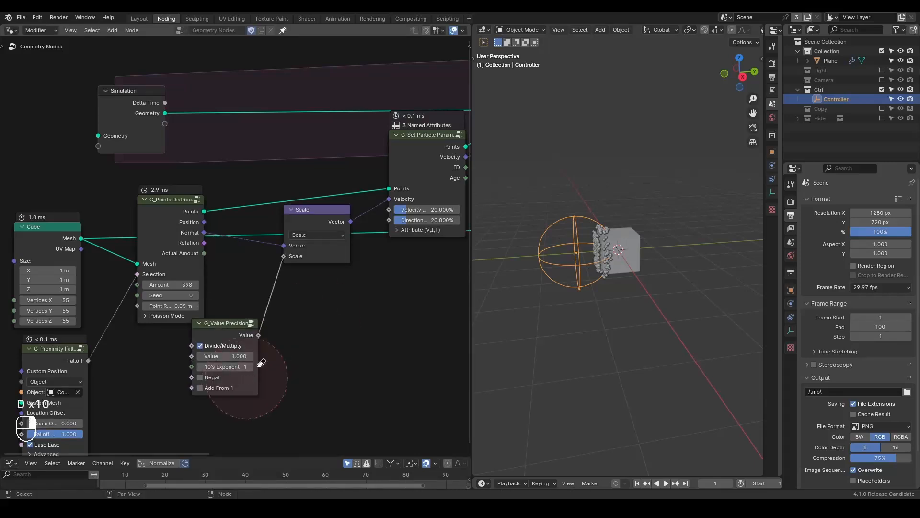
# Step: Play the simulation with the scaled particle velocity, stop it and go back to the first frame
pyautogui.press('space')
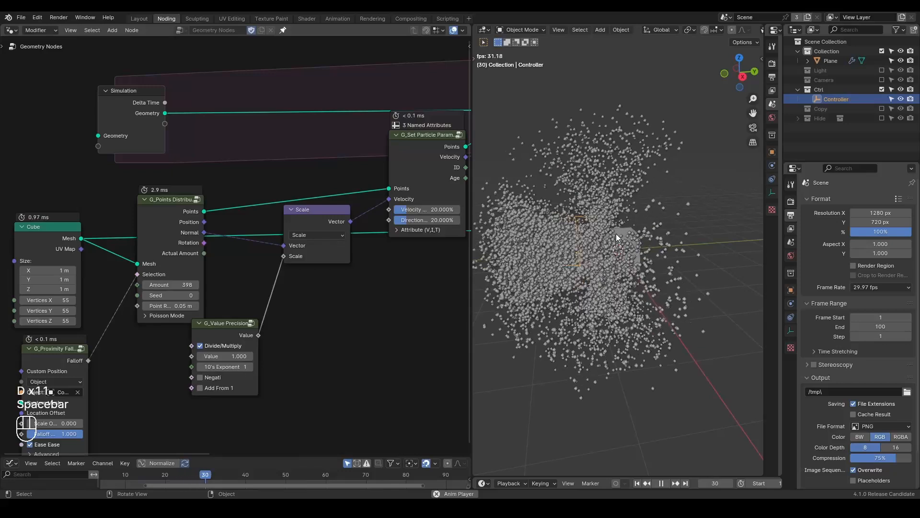
pyautogui.press('space')
pyautogui.hotkey('shift', 'space')
# Step: Set the Points Distribute node's Amount to 35, play the simulation briefly and return to the first frame
pyautogui.moveTo(387, 260); pyautogui.dragTo(428, 238, button='middle')
pyautogui.moveTo(146, 319); pyautogui.dragTo(195, 302, button='middle')
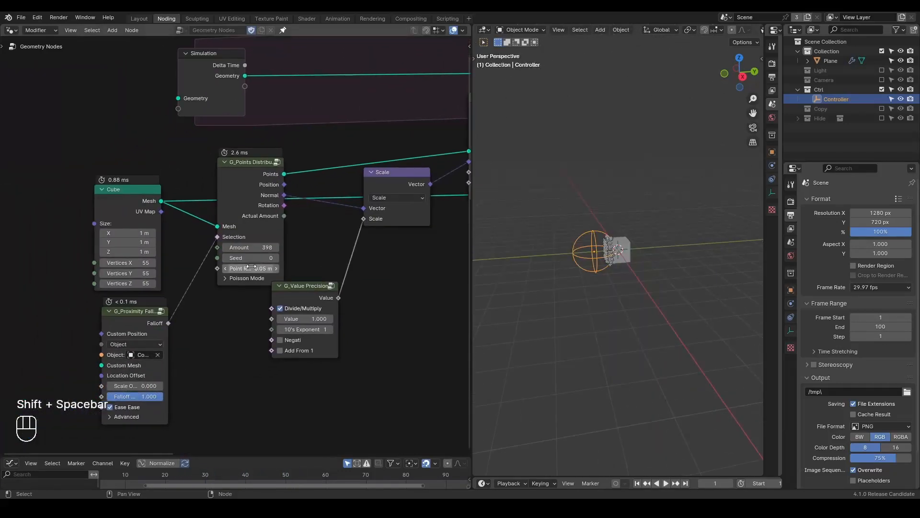
pyautogui.scroll(2, 251, 267)
pyautogui.click(254, 247)
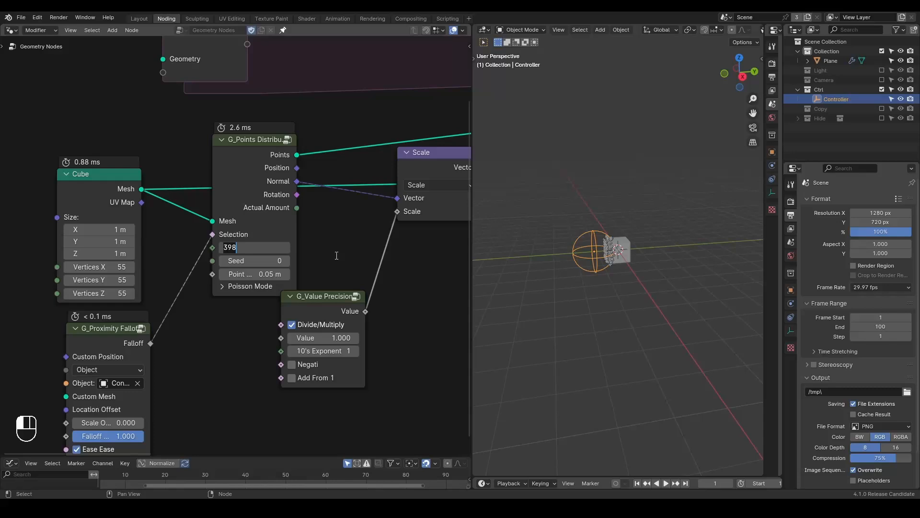
pyautogui.write('35')
pyautogui.press('Return')
pyautogui.press('space')
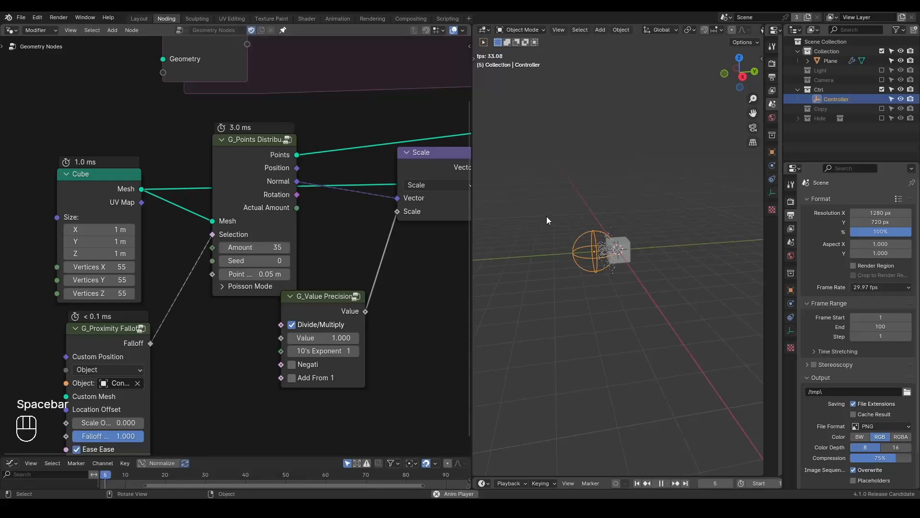
pyautogui.press('space')
pyautogui.hotkey('shift', 'space')
# Step: Insert a Store Named Attribute node of type Vector between Join Geometry and Set Position inside the simulation zone
pyautogui.moveTo(359, 194); pyautogui.dragTo(8, 275, button='middle')
pyautogui.scroll(-6, 225, 203)
pyautogui.moveTo(318, 179); pyautogui.dragTo(293, 186, button='middle')
pyautogui.moveTo(298, 149)
pyautogui.mouseDown()
pyautogui.moveTo(277, 148)
pyautogui.moveTo(289, 154)
pyautogui.mouseUp()
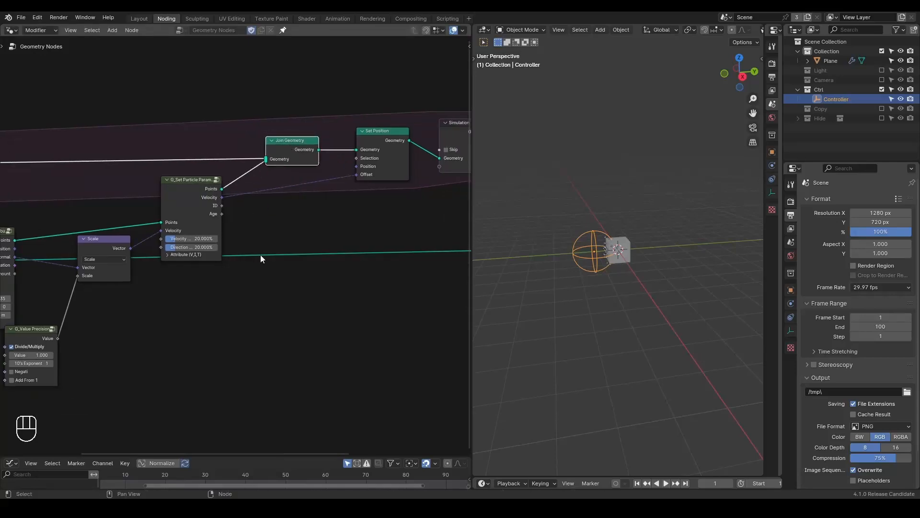
pyautogui.moveTo(260, 258); pyautogui.dragTo(209, 261, button='middle')
pyautogui.scroll(1, 209, 260)
pyautogui.click(209, 260)
pyautogui.hotkey('ctrl', 'a')
pyautogui.write('store')
pyautogui.press('Down')
pyautogui.press('Return')
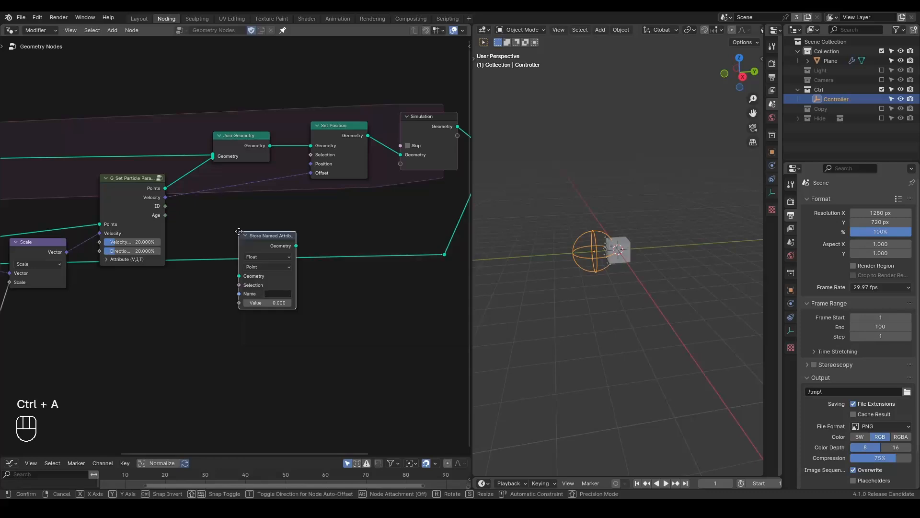
pyautogui.click(272, 119)
pyautogui.click(271, 118)
pyautogui.click(245, 120)
# Step: Name the attribute stored by the new Store Named Attribute node G
pyautogui.scroll(2, 216, 229)
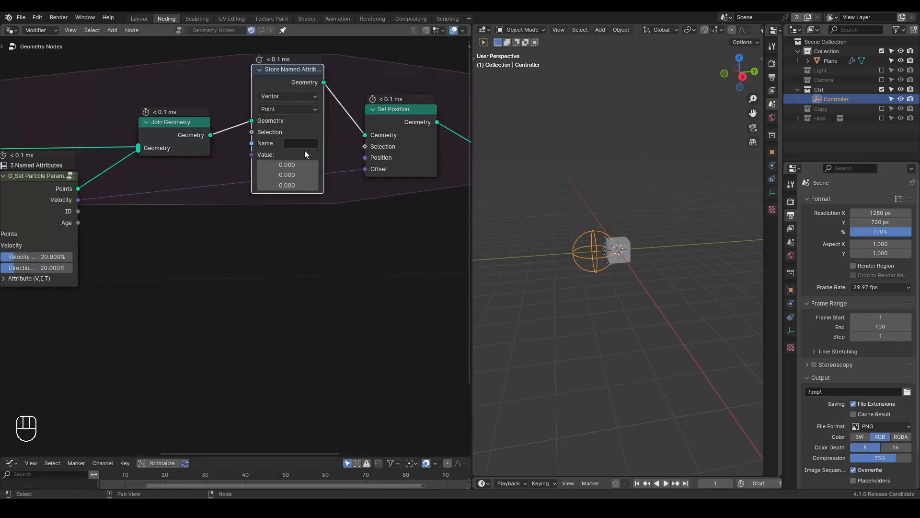
pyautogui.click(305, 144)
pyautogui.write('G')
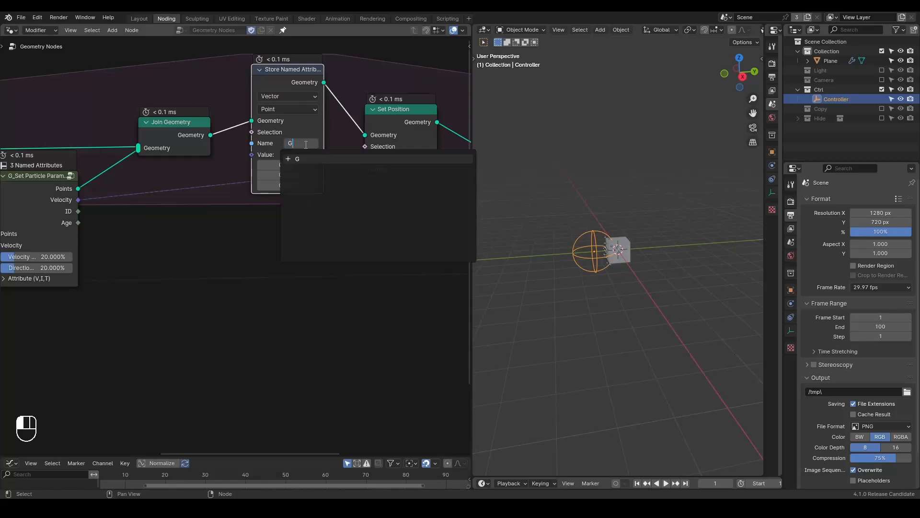
pyautogui.press('Return')
pyautogui.scroll(-2, 156, 257)
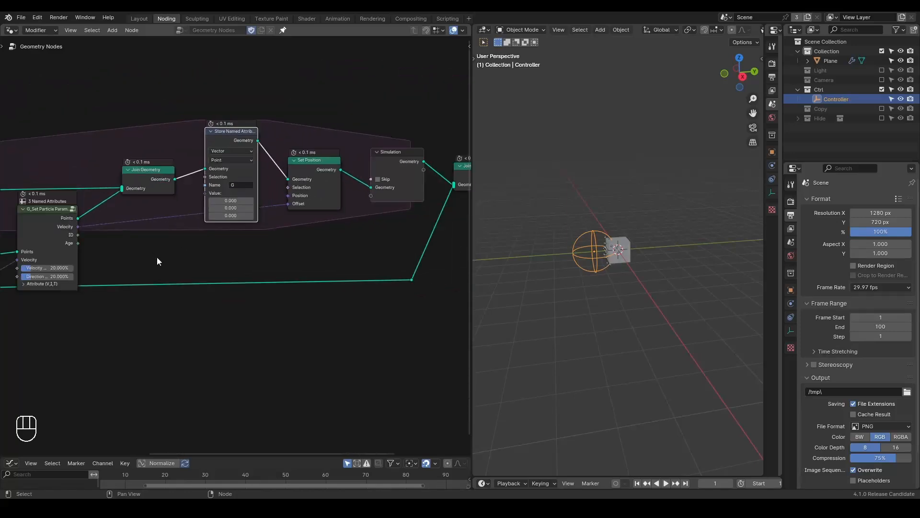
# Step: Annotate the node tree with a circle around the Simulation output and an arrow back to the Simulation input
pyautogui.press('d')
pyautogui.moveTo(392, 123); pyautogui.dragTo(407, 140)
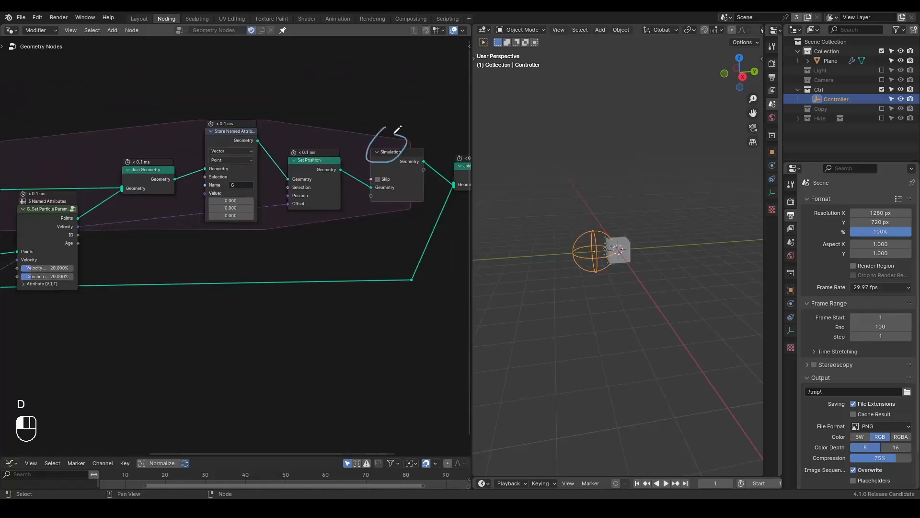
pyautogui.scroll(-1, 358, 203)
pyautogui.scroll(-2, 358, 205)
pyautogui.moveTo(225, 136); pyautogui.dragTo(118, 154)
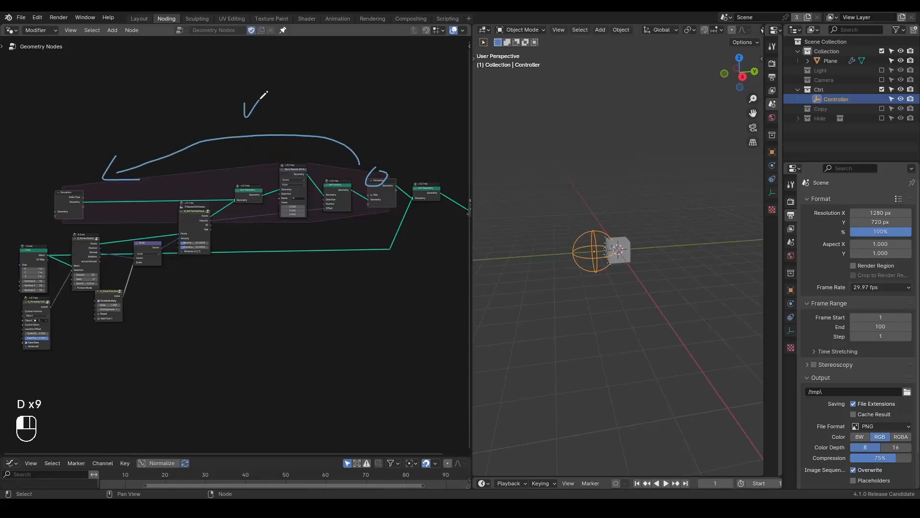
# Step: Nudge the Set Position node slightly and erase the annotation strokes over the simulation zone
pyautogui.scroll(4, 249, 258)
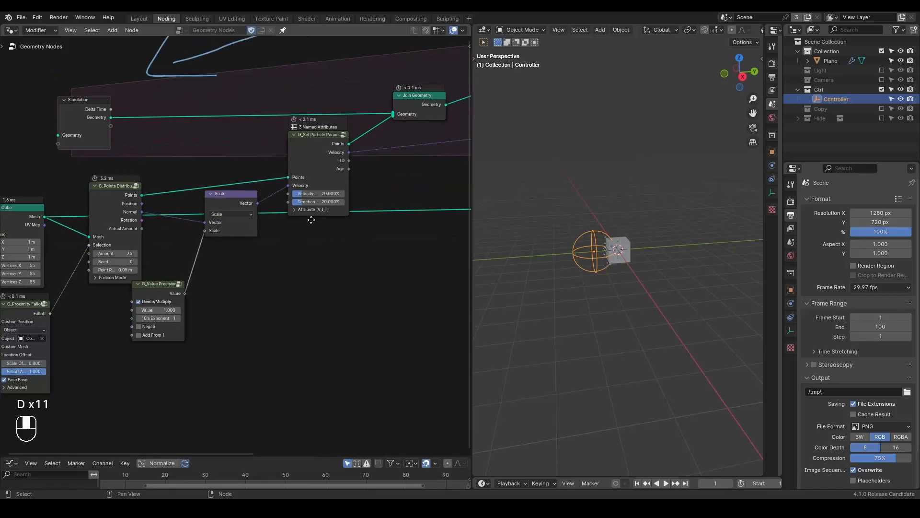
pyautogui.moveTo(315, 234); pyautogui.dragTo(122, 266, button='middle')
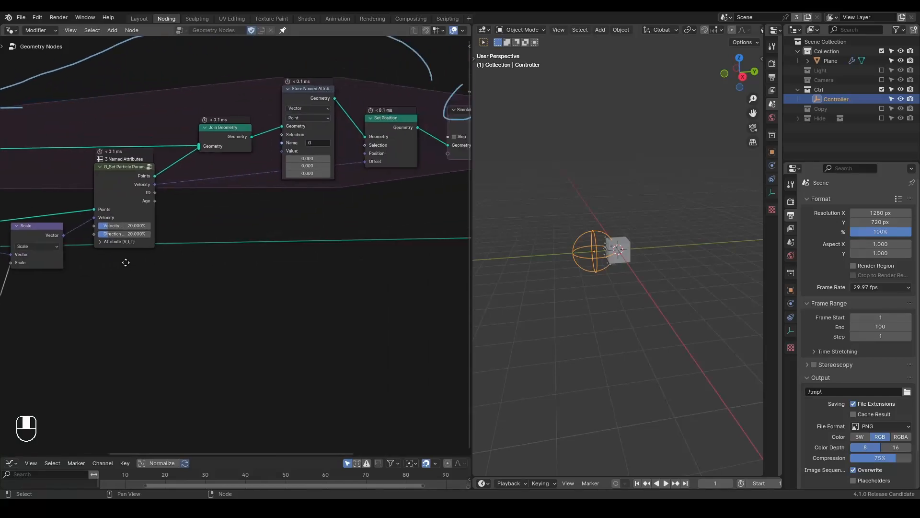
pyautogui.moveTo(385, 131); pyautogui.dragTo(382, 137)
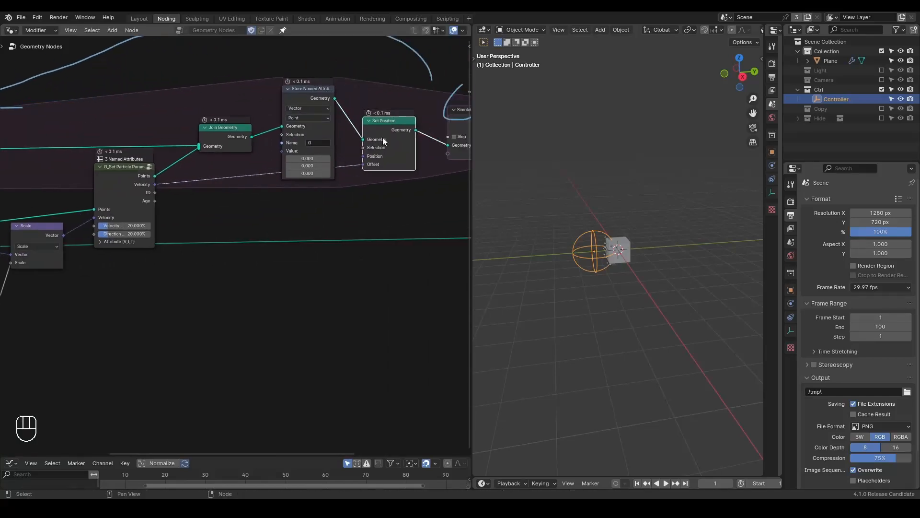
pyautogui.scroll(-3, 358, 168)
pyautogui.moveTo(367, 133)
pyautogui.mouseDown(button='right')
pyautogui.moveTo(278, 87)
pyautogui.moveTo(384, 134)
pyautogui.moveTo(371, 146)
pyautogui.mouseUp(button='right')
# Step: Play the simulation with the empty G attribute stored, stop it and return to the first frame
pyautogui.press('space')
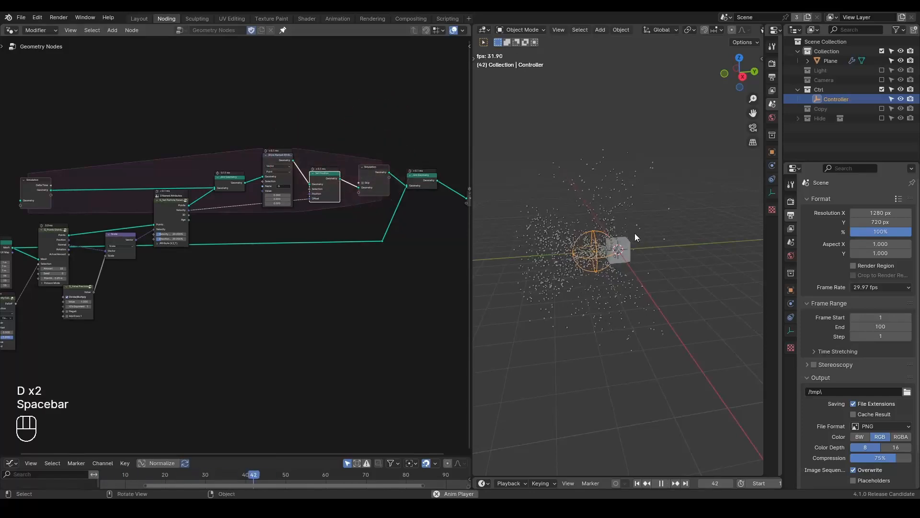
pyautogui.press('space')
pyautogui.hotkey('shift', 'space')
pyautogui.keyDown('ctrl'); pyautogui.moveTo(287, 279); pyautogui.dragTo(286, 254, button='middle'); pyautogui.keyUp('ctrl')
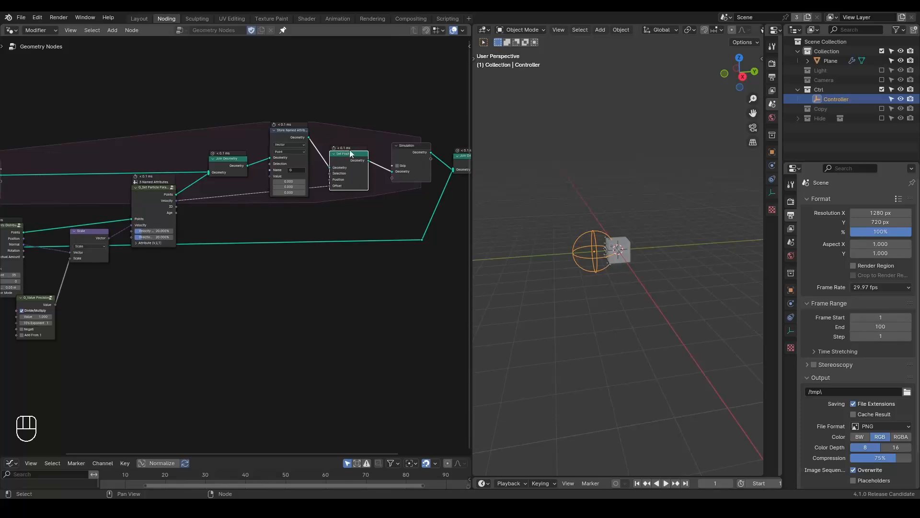
# Step: Add a Combine XYZ node and connect its Vector to the Value input of Store Named Attribute
pyautogui.moveTo(337, 252); pyautogui.dragTo(305, 221, button='middle')
pyautogui.hotkey('ctrl', 'a')
pyautogui.write('c')
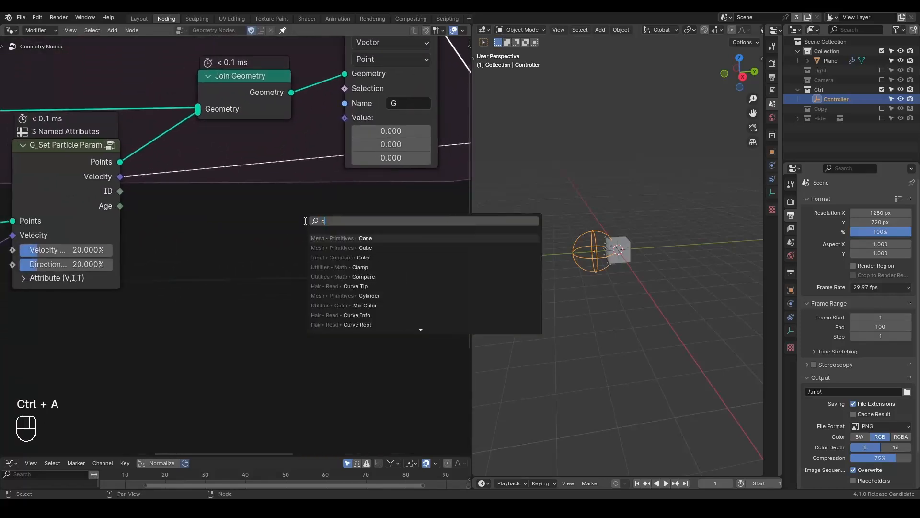
pyautogui.write('ombine')
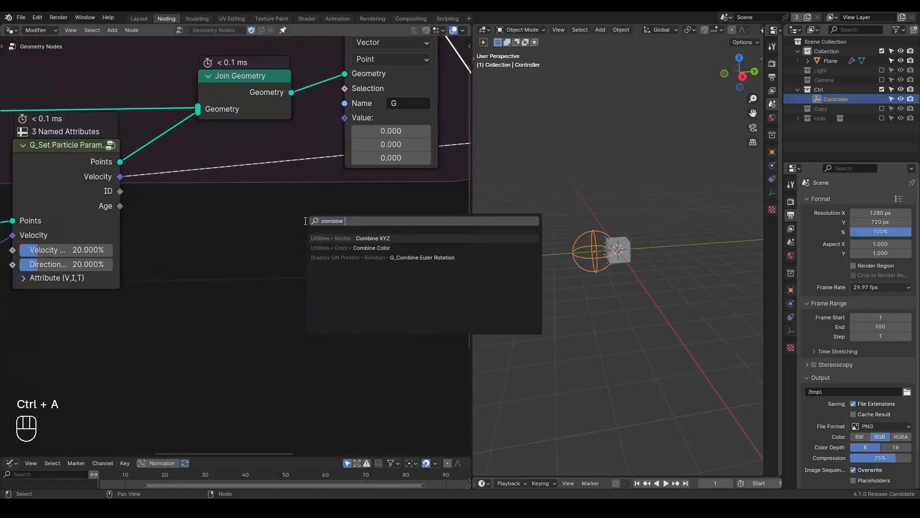
pyautogui.press('Return')
pyautogui.click(268, 315)
pyautogui.moveTo(293, 321); pyautogui.dragTo(344, 117)
# Step: Duplicate the G_Value Precision node beside Combine XYZ and connect the copy's Value to the Z input
pyautogui.moveTo(116, 302); pyautogui.dragTo(272, 215, button='middle')
pyautogui.scroll(-2, 246, 238)
pyautogui.moveTo(92, 279); pyautogui.dragTo(97, 214)
pyautogui.hotkey('shift', 'd')
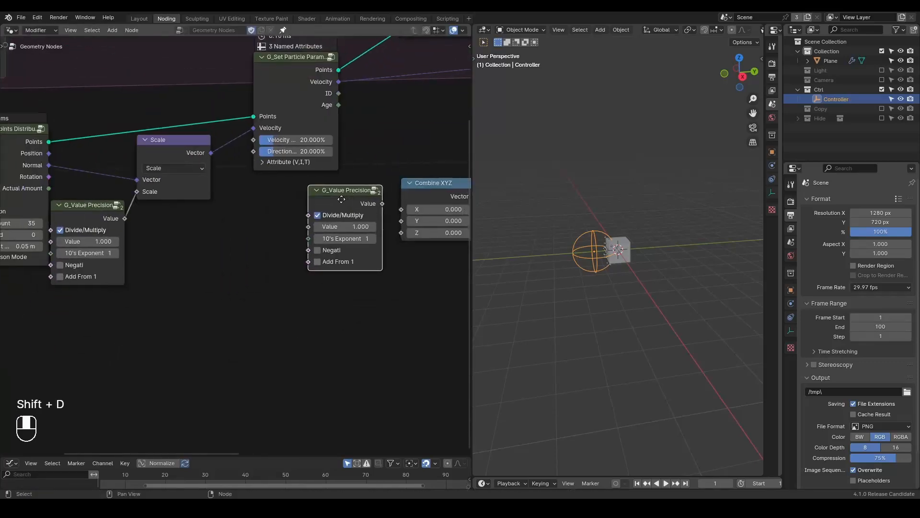
pyautogui.moveTo(342, 200); pyautogui.dragTo(158, 231, button='middle')
pyautogui.moveTo(165, 232); pyautogui.dragTo(220, 260)
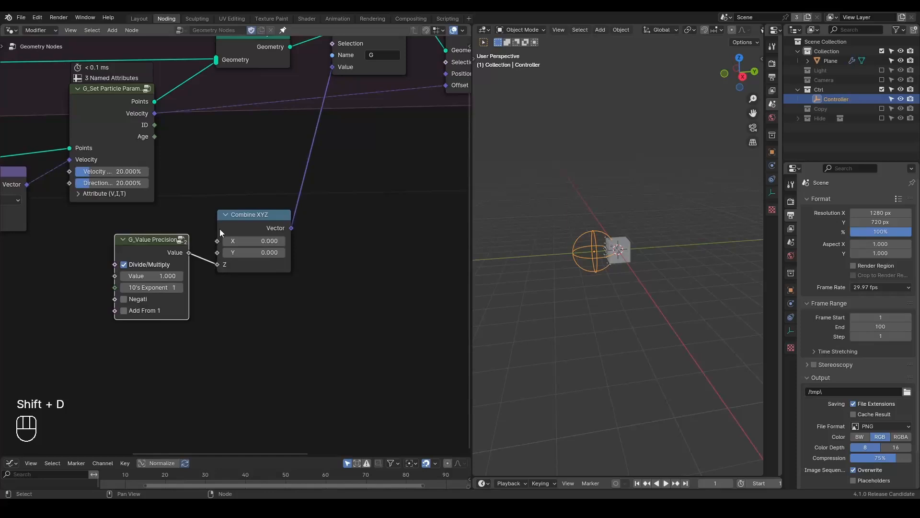
pyautogui.moveTo(258, 215); pyautogui.dragTo(271, 190)
pyautogui.moveTo(224, 219); pyautogui.dragTo(252, 283, button='middle')
pyautogui.scroll(1, 252, 284)
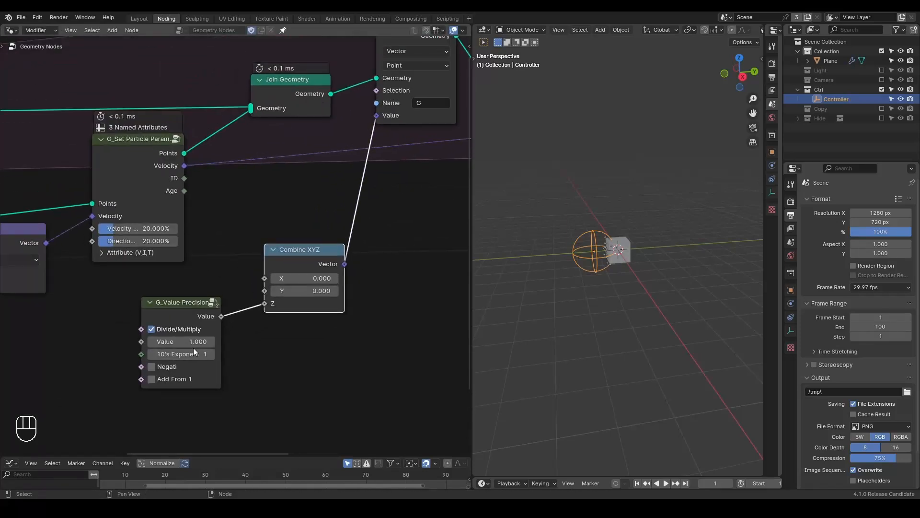
# Step: Play the simulation with the Z vector stored in G, stop it and return to the first frame
pyautogui.press('space')
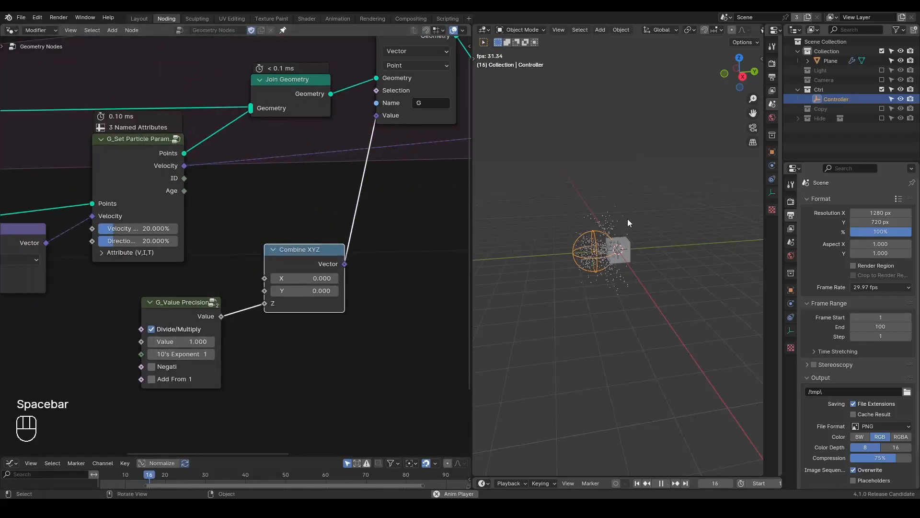
pyautogui.press('space')
pyautogui.hotkey('shift', 'space')
# Step: Add an Add vector math node between the Combine XYZ output and the Value input of Store Named Attribute
pyautogui.moveTo(409, 196); pyautogui.dragTo(335, 240, button='middle')
pyautogui.moveTo(300, 288); pyautogui.dragTo(325, 287)
pyautogui.write('add')
pyautogui.press('Return')
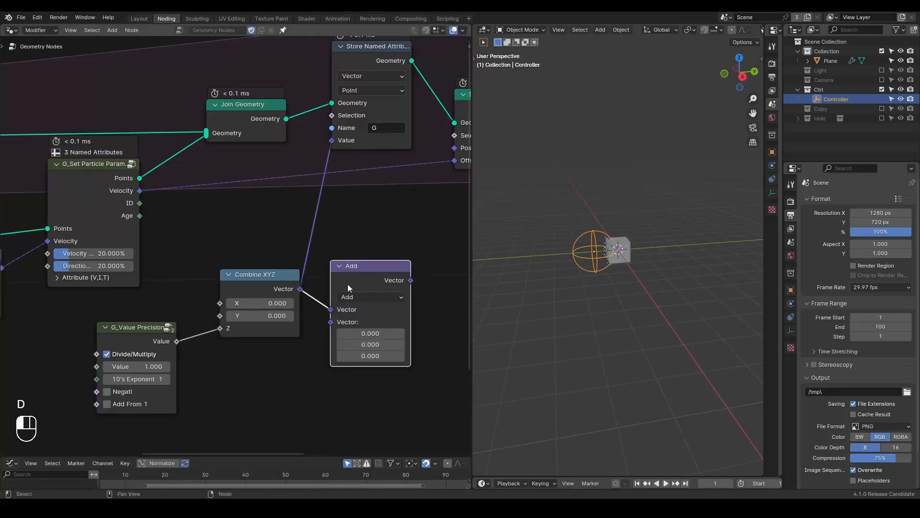
pyautogui.moveTo(410, 280); pyautogui.dragTo(331, 140)
pyautogui.moveTo(319, 333); pyautogui.dragTo(355, 281, button='middle')
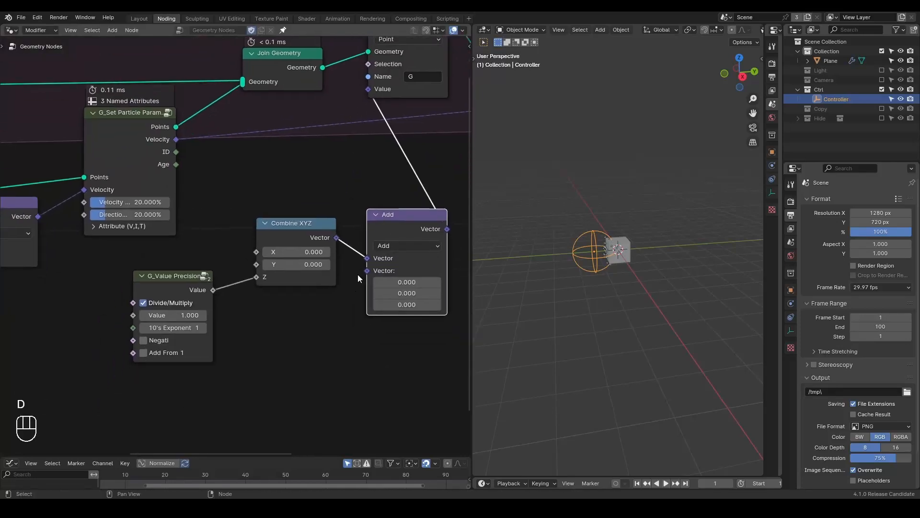
# Step: Add a vector Named Attribute node reading G and connect it to the second input of the Add node
pyautogui.moveTo(365, 272); pyautogui.dragTo(310, 338)
pyautogui.write('named')
pyautogui.press('Return')
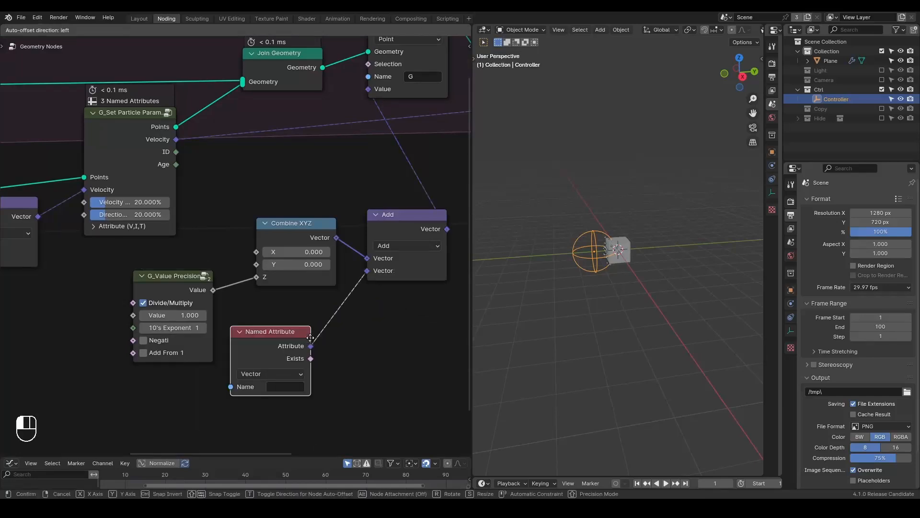
pyautogui.click(339, 309)
pyautogui.click(316, 360)
pyautogui.click(326, 375)
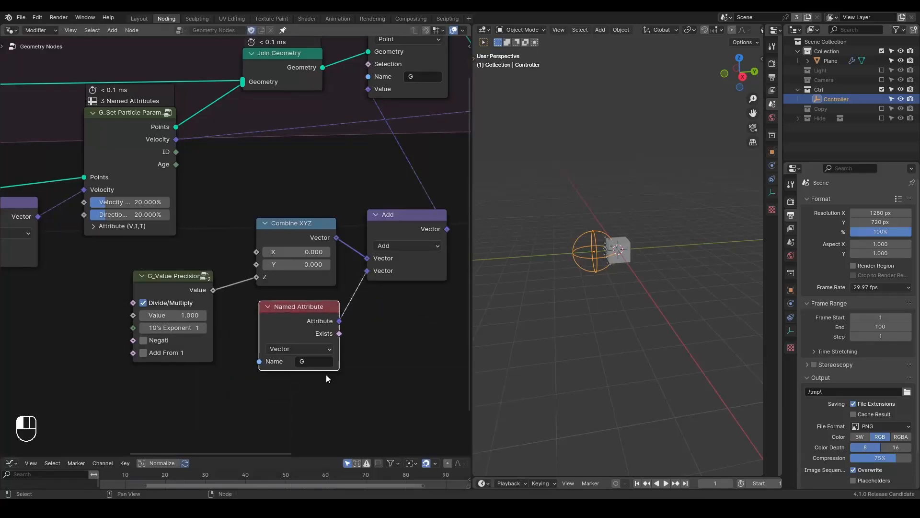
# Step: Move Store Named Attribute and the nodes after it along, and pull Store Named Attribute back to make room before Set Position
pyautogui.scroll(-5, 225, 320)
pyautogui.moveTo(289, 283); pyautogui.dragTo(245, 272, button='middle')
pyautogui.scroll(-1, 320, 247)
pyautogui.keyDown('shift'); pyautogui.moveTo(435, 139); pyautogui.dragTo(180, 200); pyautogui.keyUp('shift')
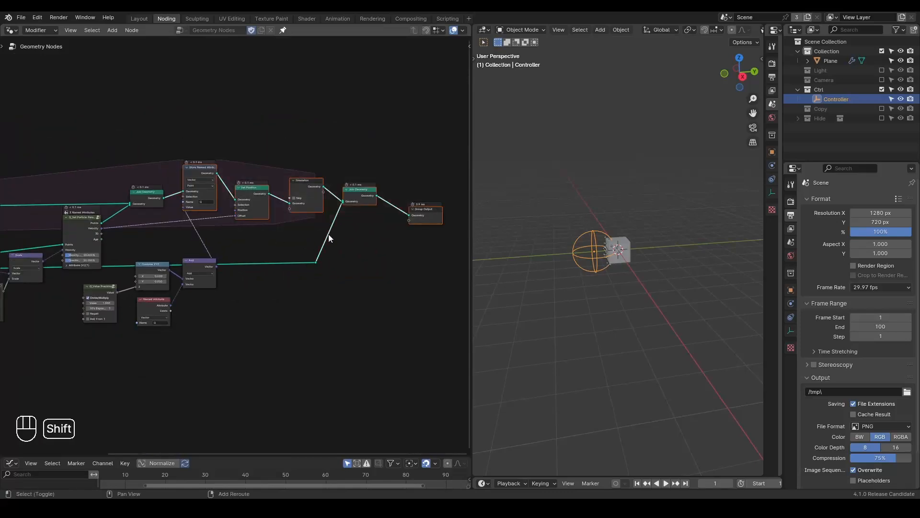
pyautogui.press('g')
pyautogui.click(319, 298)
pyautogui.moveTo(285, 165); pyautogui.dragTo(238, 177)
# Step: Add a second Add vector math node before Set Position and feed the G attribute into its lower vector input
pyautogui.scroll(3, 235, 317)
pyautogui.scroll(1, 232, 322)
pyautogui.moveTo(140, 337); pyautogui.dragTo(332, 225)
pyautogui.write('add')
pyautogui.click(331, 213)
pyautogui.click(325, 178)
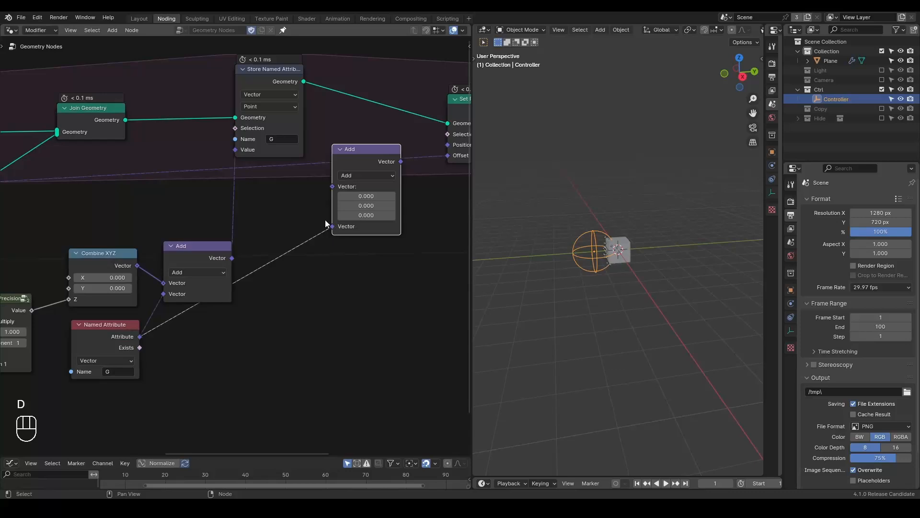
# Step: Connect the particle Velocity to the second Add node and its result to Set Position's Offset, and play the simulation
pyautogui.keyDown('shift'); pyautogui.moveTo(263, 160); pyautogui.dragTo(268, 170, button='right'); pyautogui.keyUp('shift')
pyautogui.moveTo(262, 167); pyautogui.dragTo(332, 186)
pyautogui.moveTo(401, 161); pyautogui.dragTo(437, 157)
pyautogui.click(262, 166)
pyautogui.hotkey('ctrl', 'x')
pyautogui.press('space')
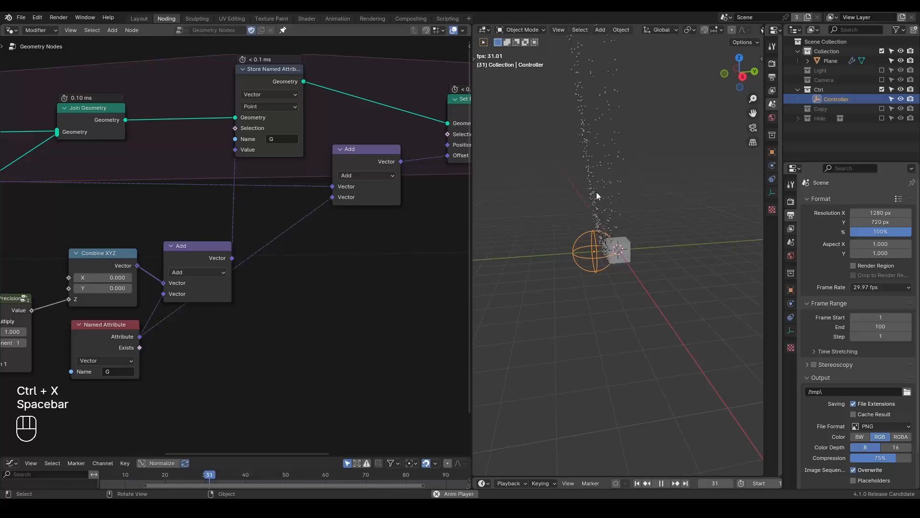
pyautogui.press('space')
# Step: Enable negation on the G_Value Precision node feeding Combine XYZ and replay the simulation from the first frame
pyautogui.moveTo(43, 338); pyautogui.dragTo(121, 298, button='middle')
pyautogui.scroll(2, 140, 297)
pyautogui.click(122, 298)
pyautogui.hotkey('shift', 'space')
pyautogui.press('space')
pyautogui.press('space')
pyautogui.moveTo(625, 181); pyautogui.dragTo(626, 255, button='middle')
pyautogui.hotkey('shift', 'space')
pyautogui.press('space')
pyautogui.press('space')
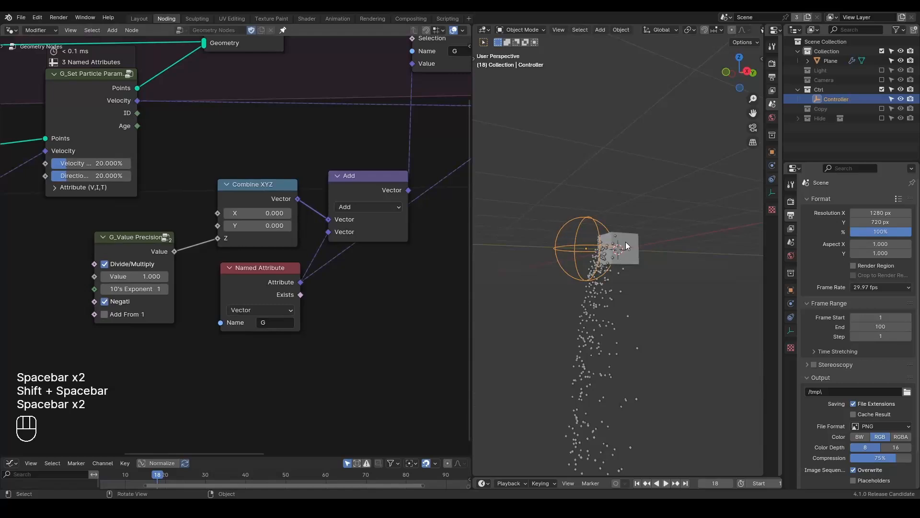
# Step: Set the negated G_Value Precision node's 10's Exponent to 2 and replay the simulation
pyautogui.moveTo(203, 298); pyautogui.dragTo(282, 280, button='middle')
pyautogui.click(244, 274)
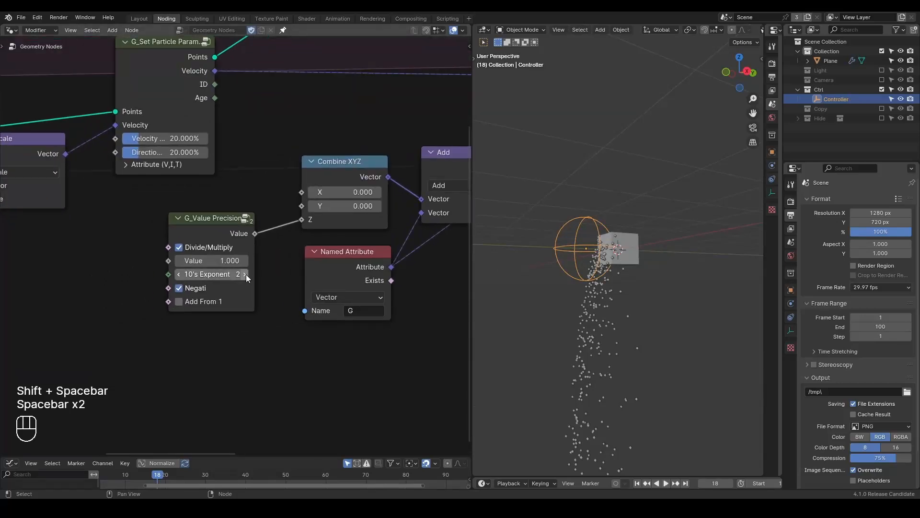
pyautogui.hotkey('shift', 'space')
pyautogui.press('space')
pyautogui.press('space')
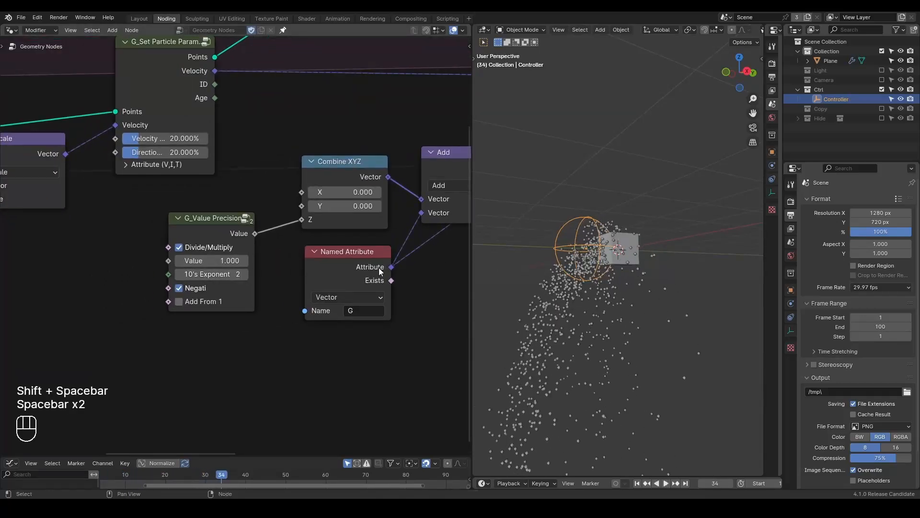
# Step: Try a 10's Exponent of 3 on the negated G_Value Precision node and replay the simulation
pyautogui.click(245, 274)
pyautogui.hotkey('shift', 'space')
pyautogui.press('space')
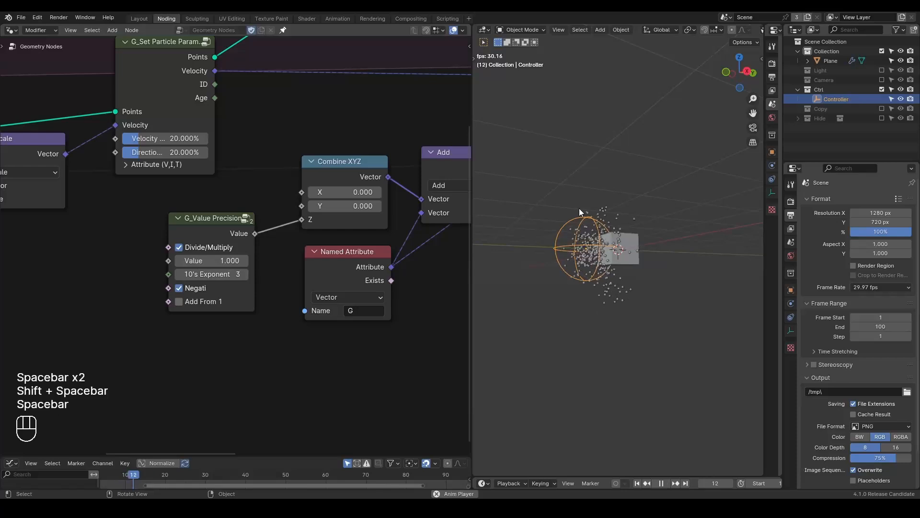
# Step: Return the negated G_Value Precision node's 10's Exponent to 2 and replay the simulation
pyautogui.click(179, 274)
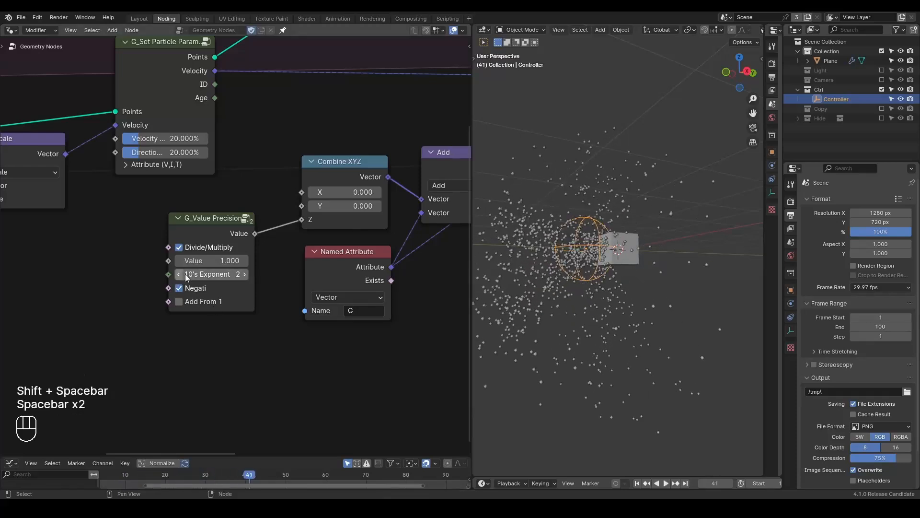
pyautogui.hotkey('shift', 'space')
pyautogui.press('space')
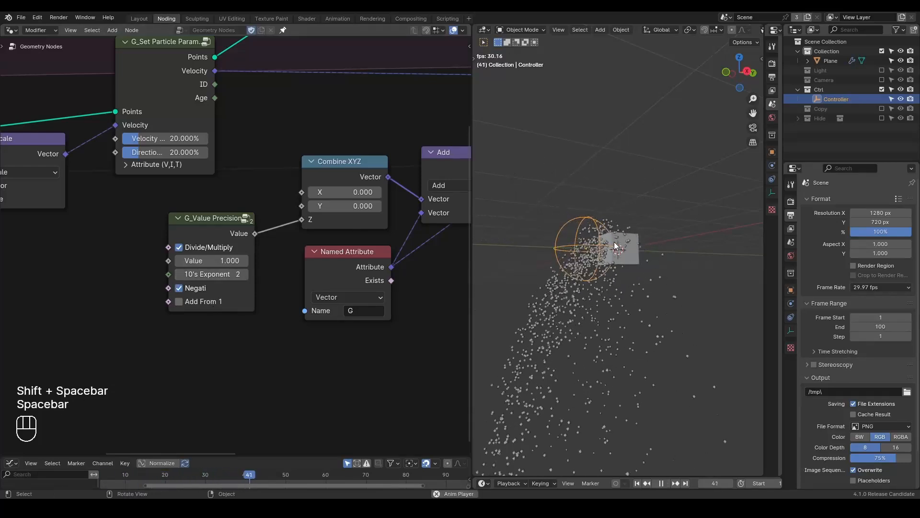
pyautogui.press('space')
# Step: Set the negated G_Value Precision node's 10's Exponent to 3 and Value to 3, and replay the simulation from the first frame
pyautogui.click(242, 274)
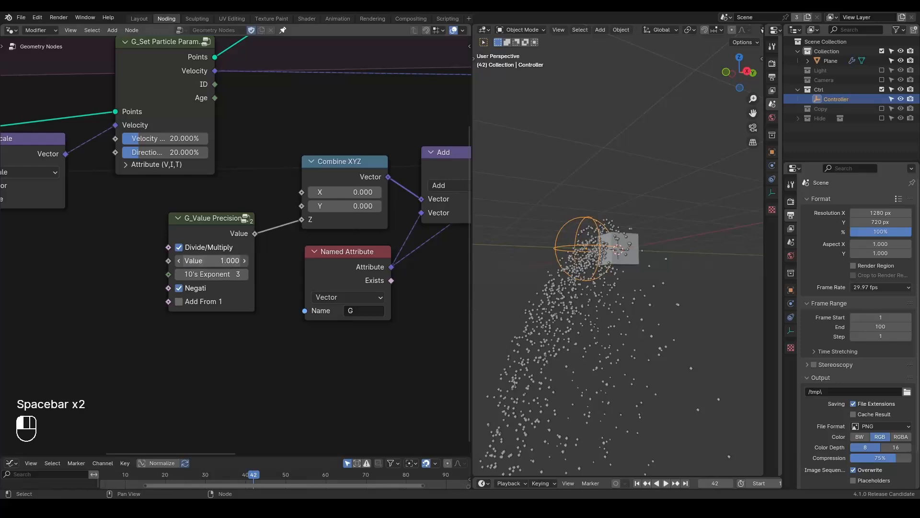
pyautogui.hotkey('shift', 'space')
pyautogui.press('space')
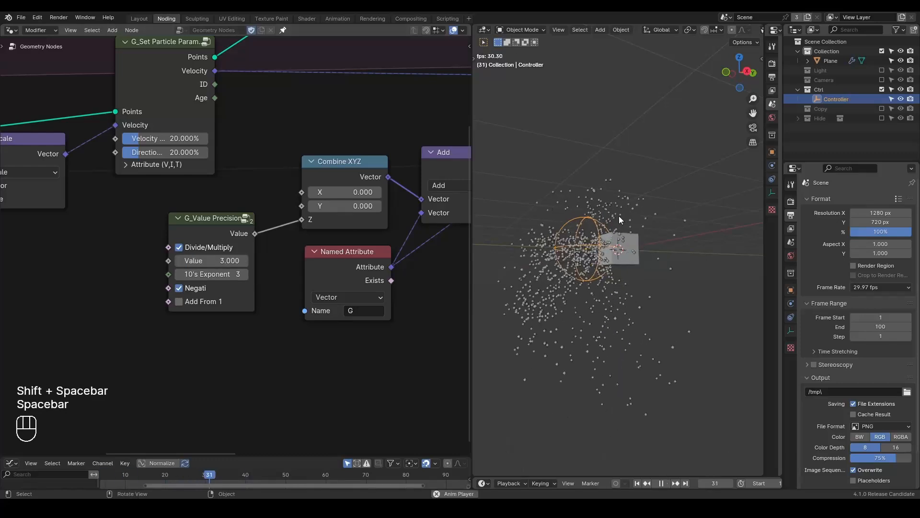
pyautogui.press('space')
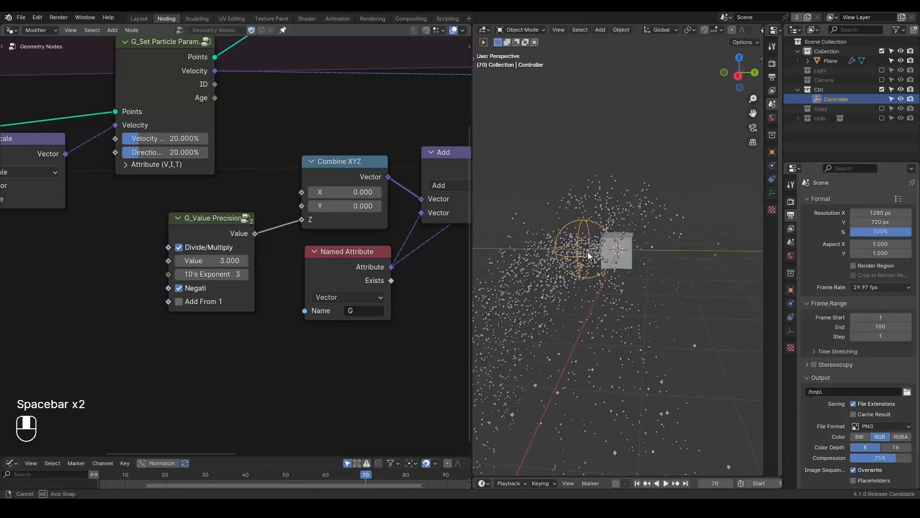
pyautogui.hotkey('shift', 'space')
pyautogui.press('space')
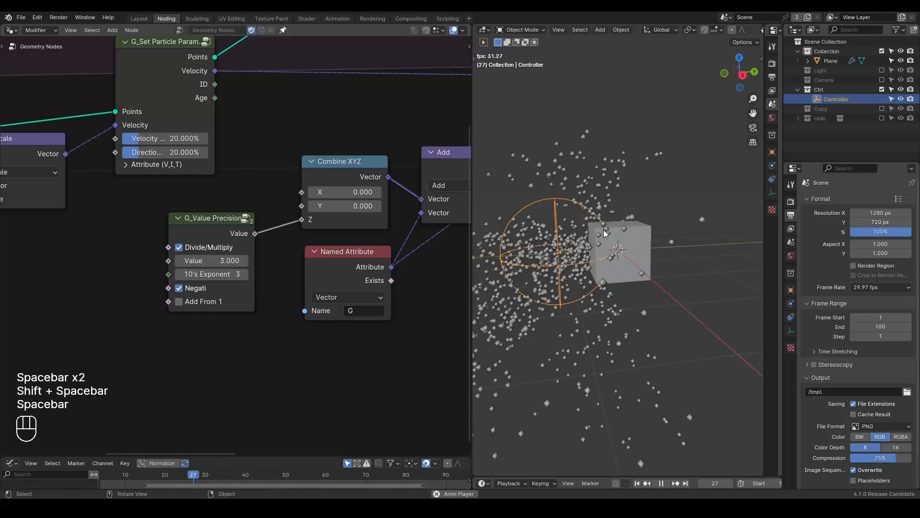
# Step: Replay the simulation while moving the controller along Y away from the cube, and return to the first frame
pyautogui.press('space')
pyautogui.hotkey('shift', 'space')
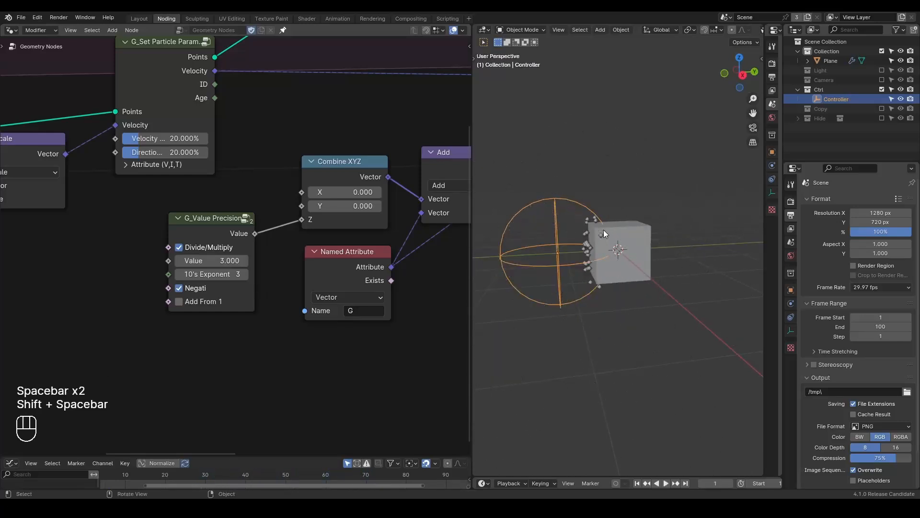
pyautogui.press('space')
pyautogui.press('g')
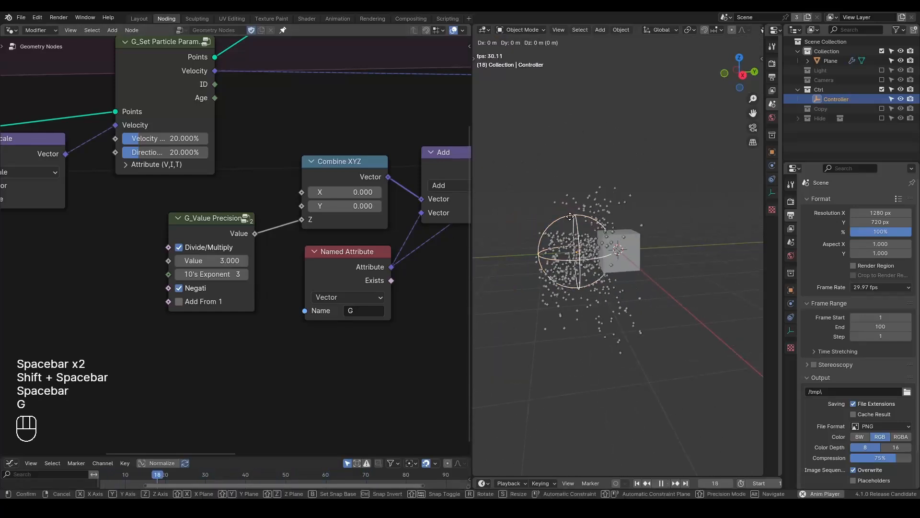
pyautogui.press('g')
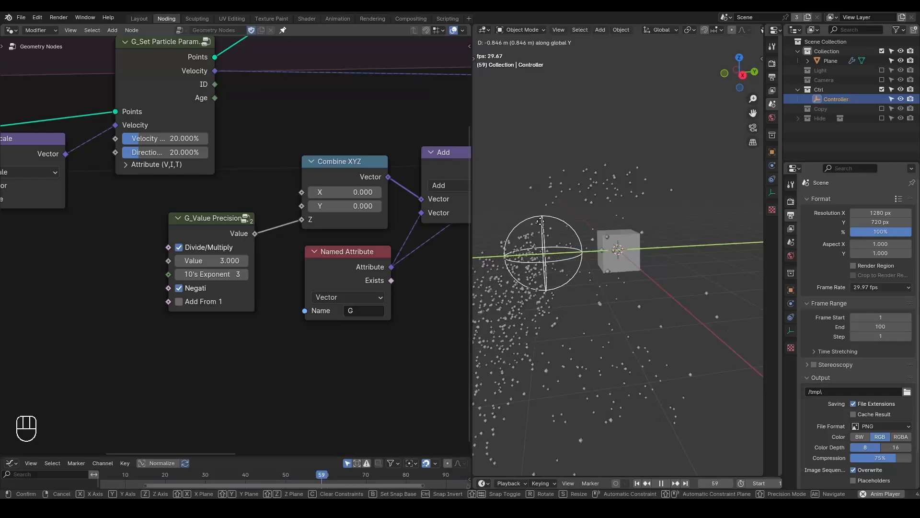
pyautogui.click(551, 217)
pyautogui.press('space')
pyautogui.hotkey('shift', 'space')
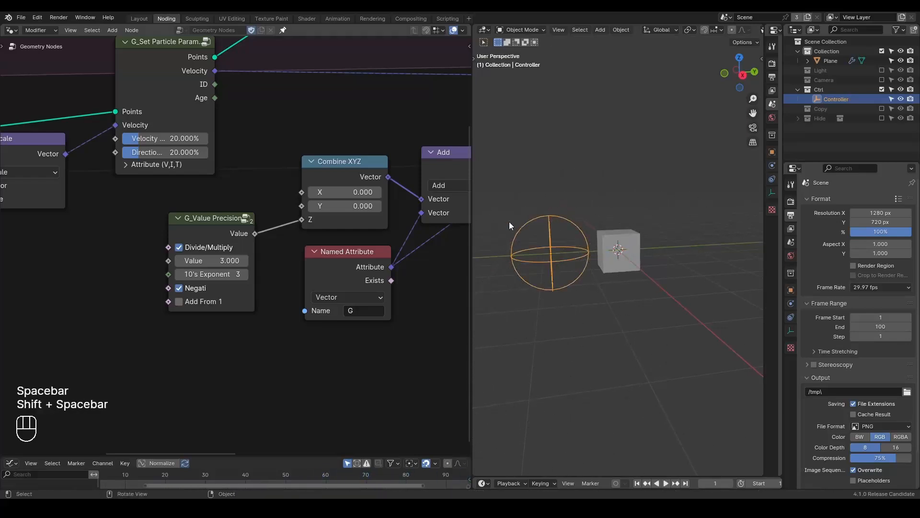
# Step: Move the Join Geometry and Group Output nodes away from the simulation zone to free space for more nodes
pyautogui.keyDown('ctrl'); pyautogui.moveTo(403, 132); pyautogui.dragTo(335, 253, button='middle'); pyautogui.keyUp('ctrl')
pyautogui.scroll(-4, 335, 253)
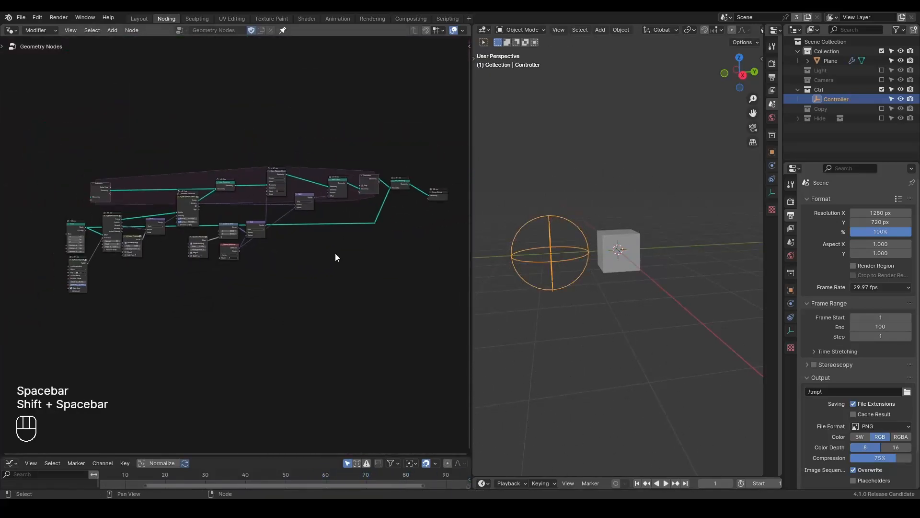
pyautogui.hotkey('shift', 'ctrl', 'alt', 'q')
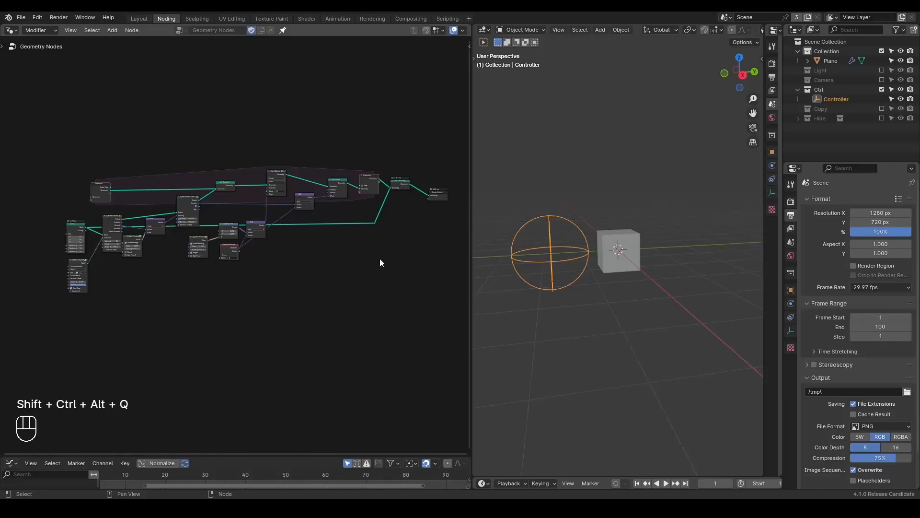
pyautogui.moveTo(394, 250); pyautogui.dragTo(278, 259, button='middle')
pyautogui.moveTo(338, 163); pyautogui.dragTo(271, 223)
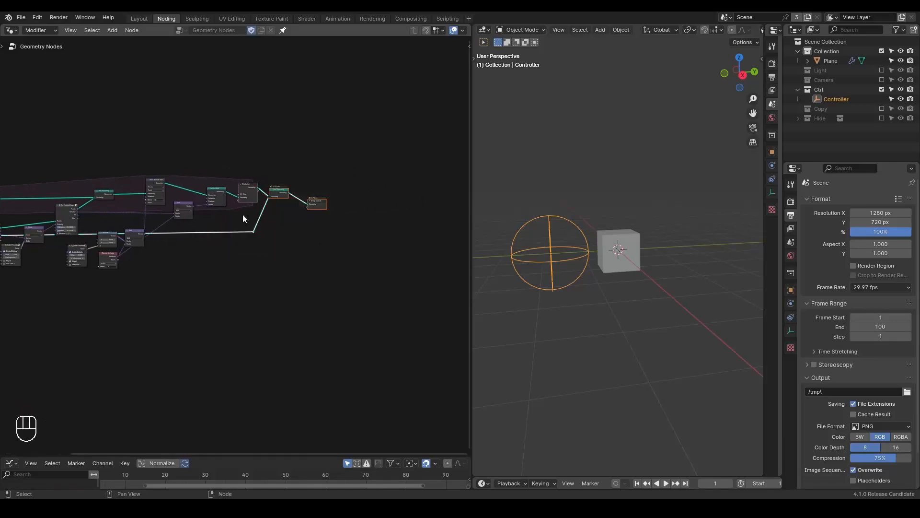
pyautogui.press('g')
pyautogui.click(335, 220)
pyautogui.moveTo(309, 271); pyautogui.dragTo(246, 214, button='middle')
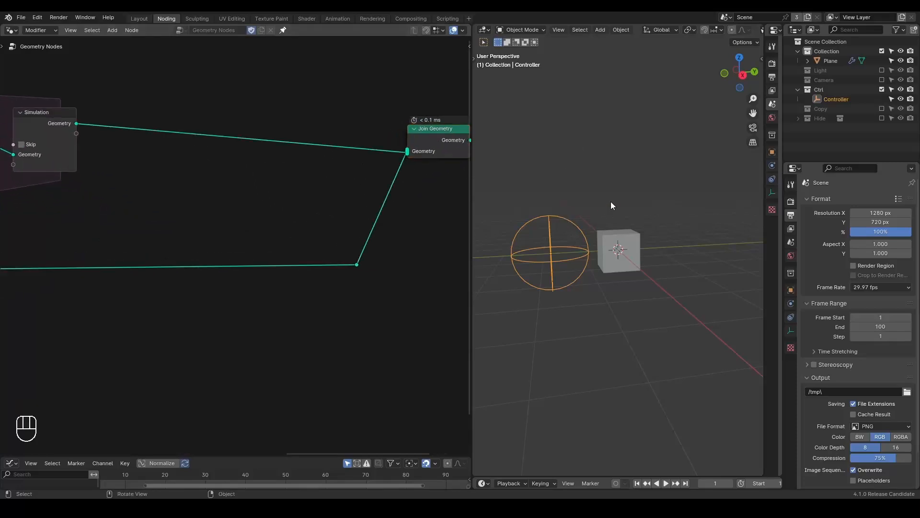
# Step: Move the controller back until it overlaps the cube's side and play the simulation to frame 41
pyautogui.keyDown('shift'); pyautogui.scroll(-3, 595, 206); pyautogui.keyUp('shift')
pyautogui.press('g')
pyautogui.press('x')
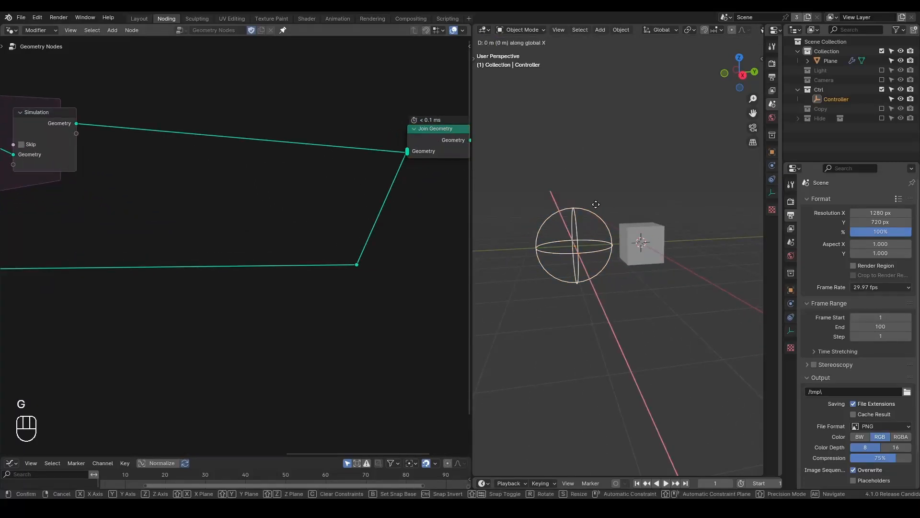
pyautogui.press('g')
pyautogui.click(626, 200)
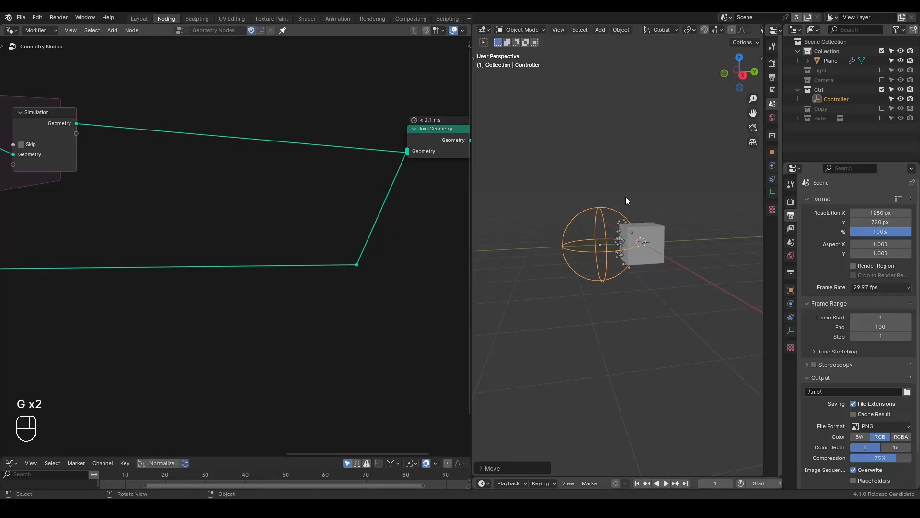
pyautogui.press('space')
pyautogui.press('space')
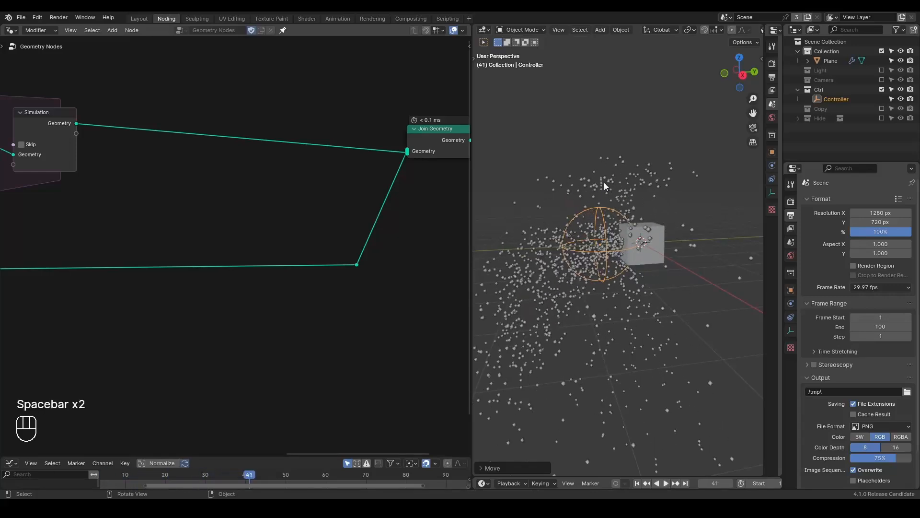
# Step: Add an unconnected Instance on Points node in the free space below the simulation output link
pyautogui.moveTo(233, 181); pyautogui.dragTo(227, 189, button='middle')
pyautogui.hotkey('ctrl', 'a')
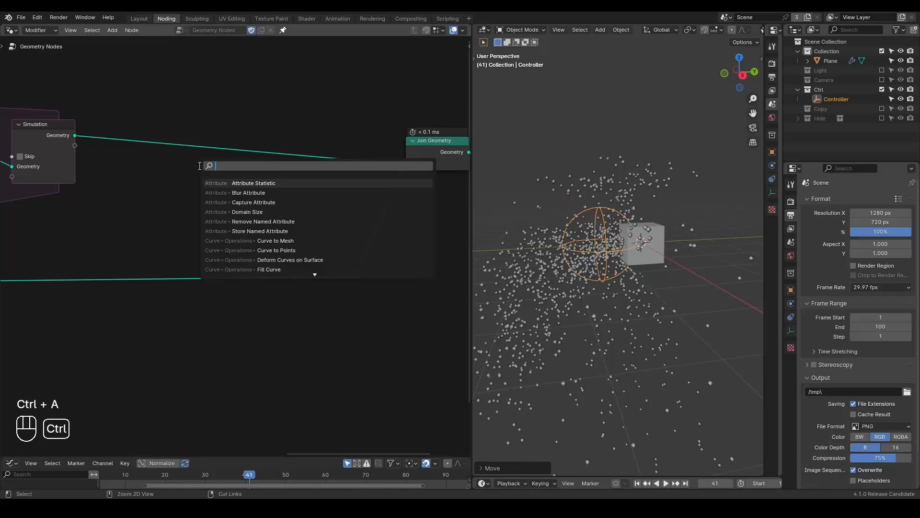
pyautogui.write('instance on')
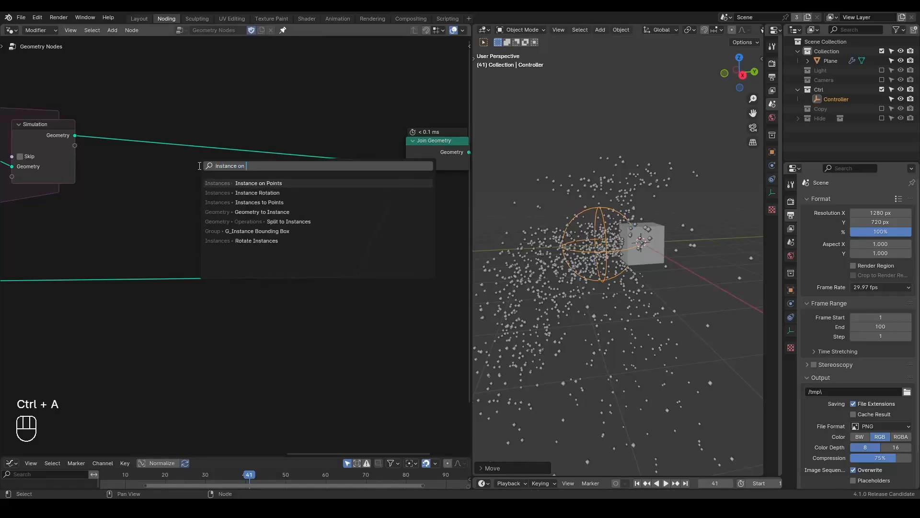
pyautogui.press('Return')
pyautogui.click(194, 302)
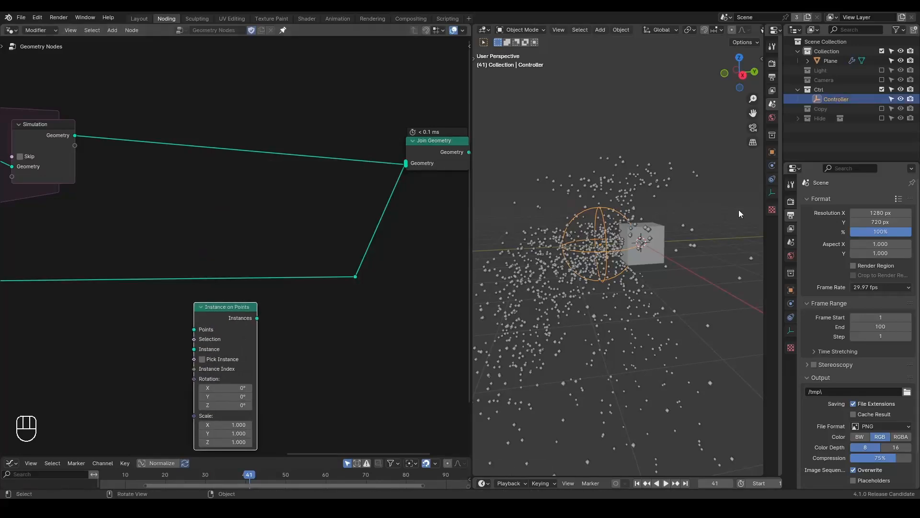
# Step: Switch the viewport to Rendered shading and insert a Set Material node between the Simulation output and Join Geometry
pyautogui.press('z')
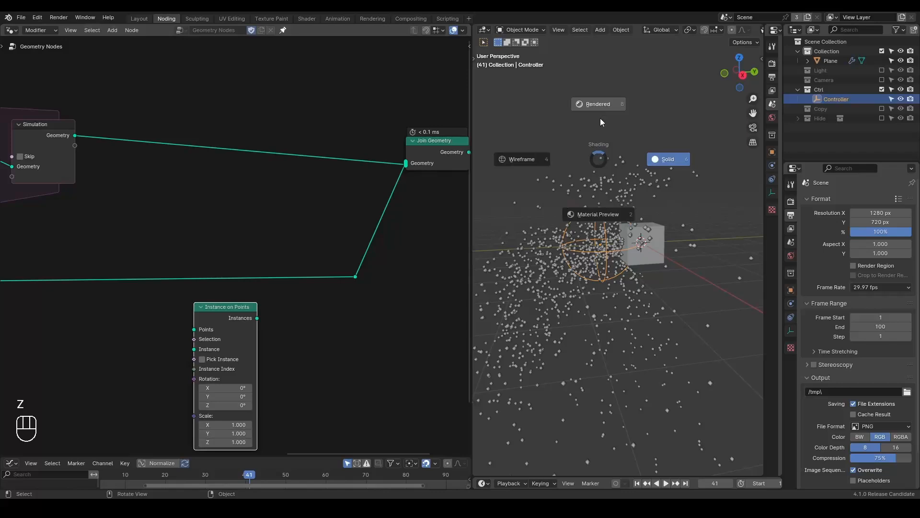
pyautogui.click(600, 115)
pyautogui.moveTo(386, 197); pyautogui.dragTo(308, 202, button='middle')
pyautogui.hotkey('ctrl', 'a')
pyautogui.write('set ma')
pyautogui.press('Return')
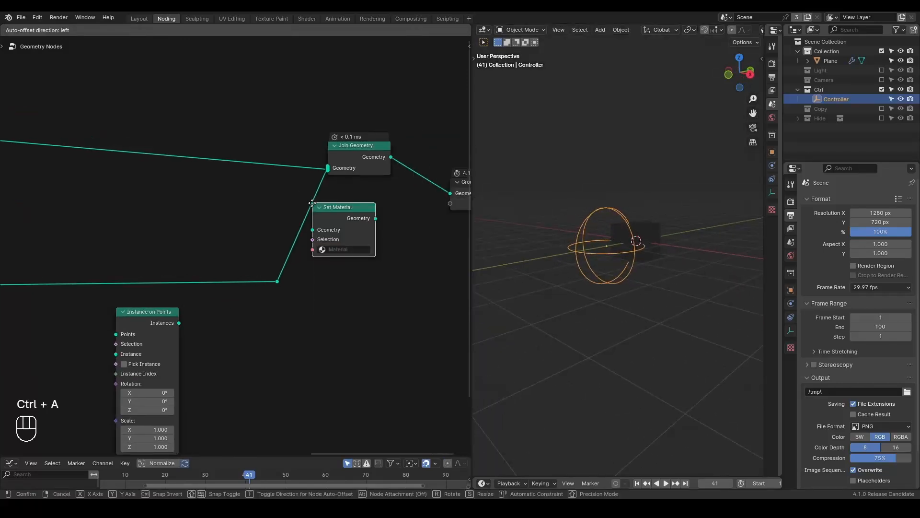
pyautogui.click(232, 143)
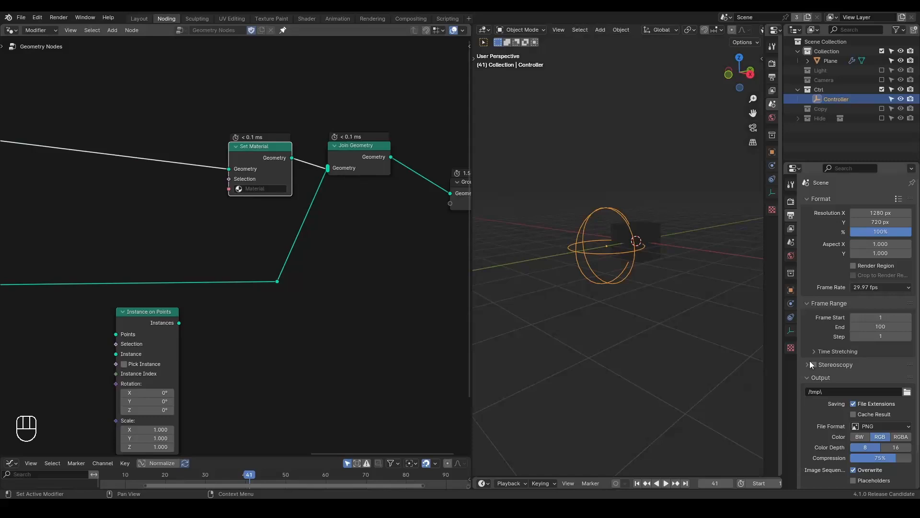
# Step: Change the surface shader of the Plane object's Material.001 to Emission
pyautogui.click(654, 241)
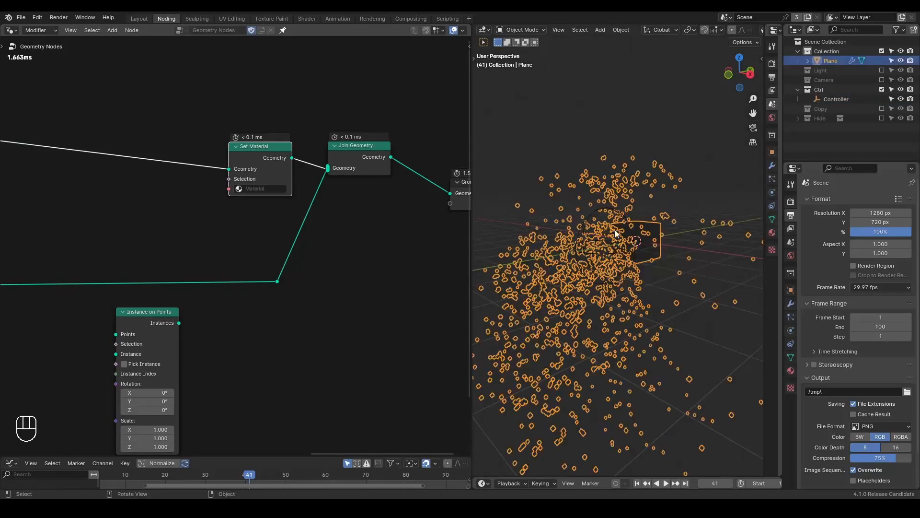
pyautogui.click(788, 371)
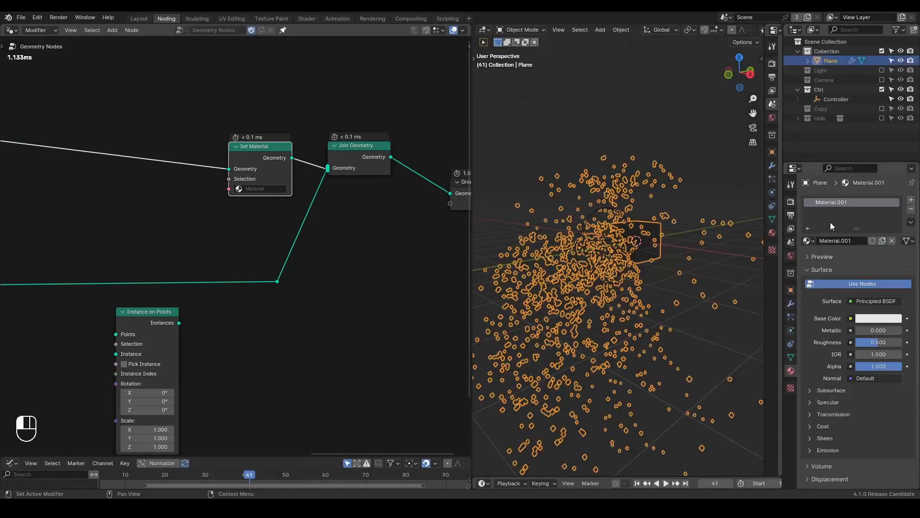
pyautogui.click(874, 300)
pyautogui.click(876, 300)
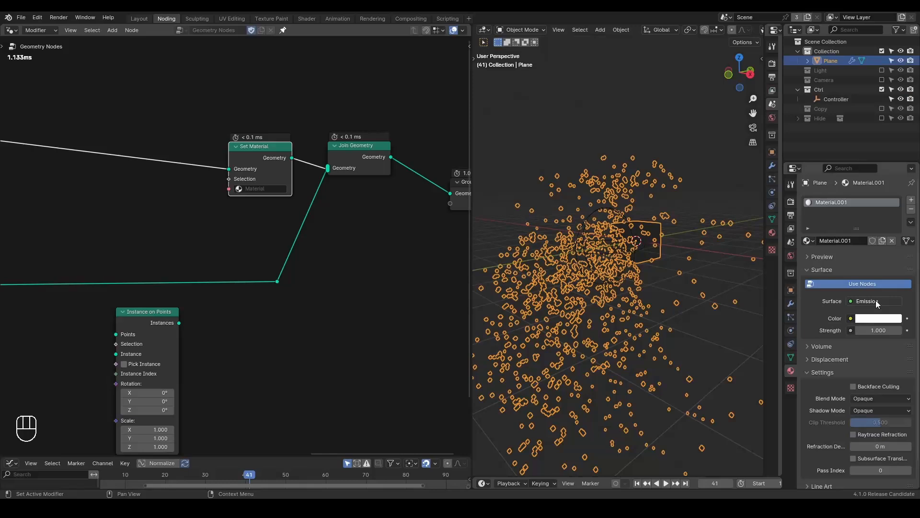
# Step: Assign Material.001 in the Set Material node and rename that material to Particles
pyautogui.click(257, 187)
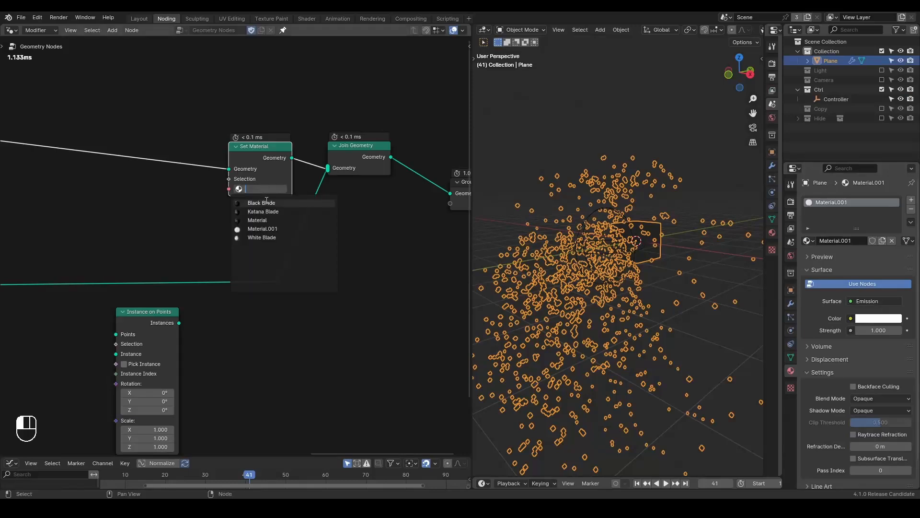
pyautogui.click(256, 228)
pyautogui.doubleClick(839, 203)
pyautogui.write('Particles')
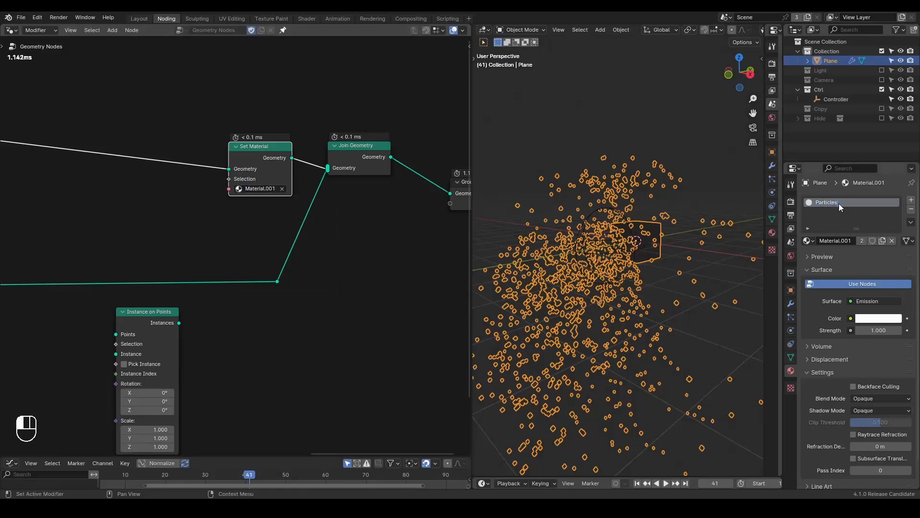
pyautogui.scroll(3, 353, 267)
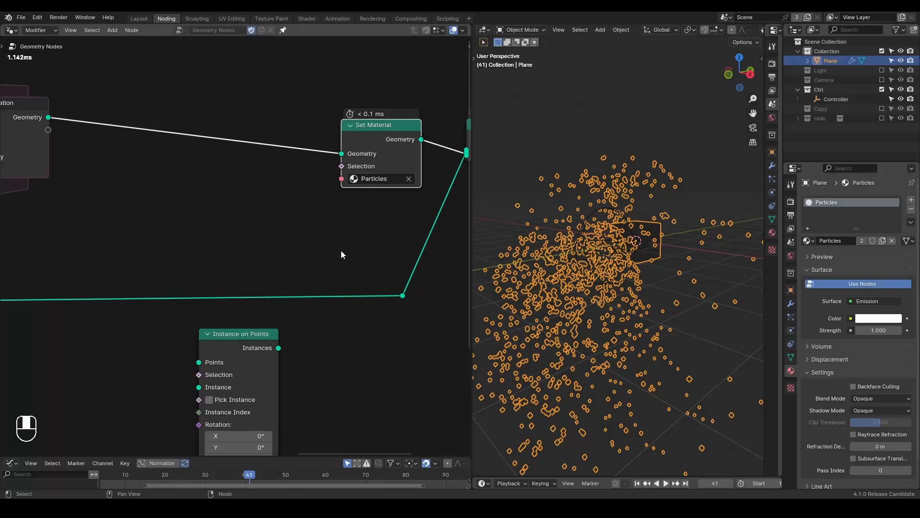
# Step: Switch the viewport to Material Preview shading
pyautogui.press('z')
pyautogui.click(599, 240)
pyautogui.click(584, 127)
pyautogui.click(626, 179)
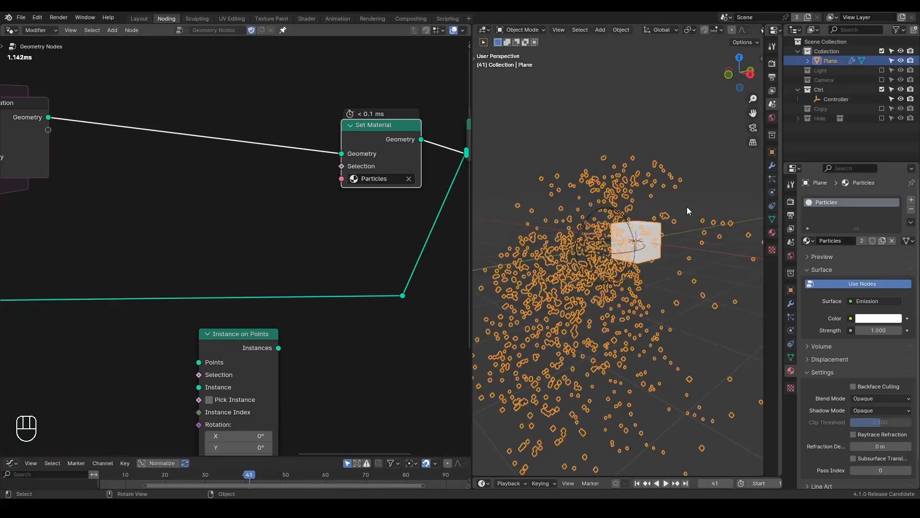
# Step: Insert the Instance on Points node between the Simulation output and Set Material
pyautogui.moveTo(265, 176); pyautogui.dragTo(293, 192, button='middle')
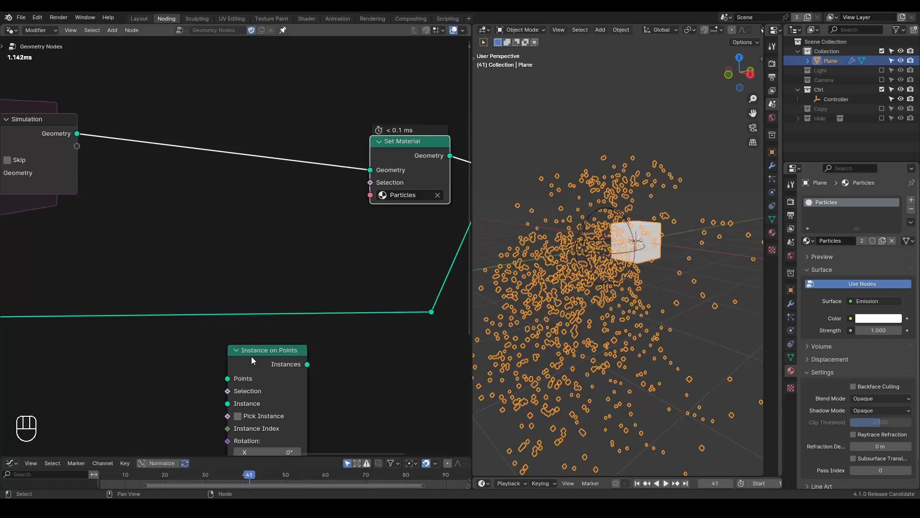
pyautogui.moveTo(251, 356); pyautogui.dragTo(269, 120)
pyautogui.moveTo(187, 223); pyautogui.dragTo(265, 218, button='middle')
# Step: Add a G_Curve Linear node below Instance on Points and preview its curve in the viewport
pyautogui.hotkey('ctrl', 'a')
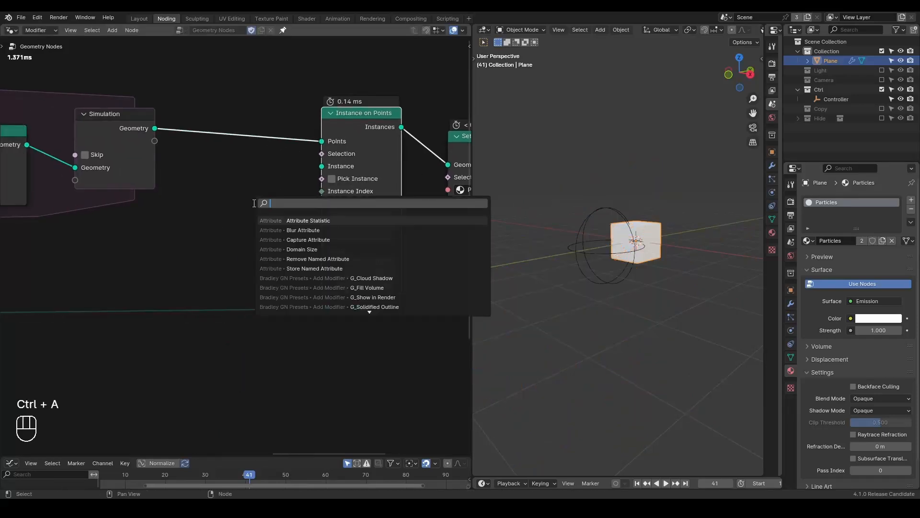
pyautogui.write('curve linear')
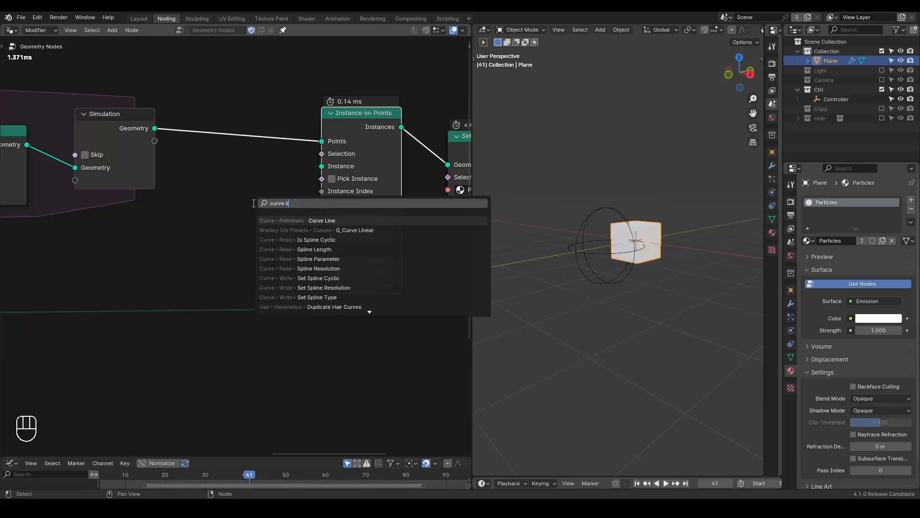
pyautogui.press('Return')
pyautogui.click(226, 364)
pyautogui.moveTo(226, 364); pyautogui.dragTo(225, 292, button='middle')
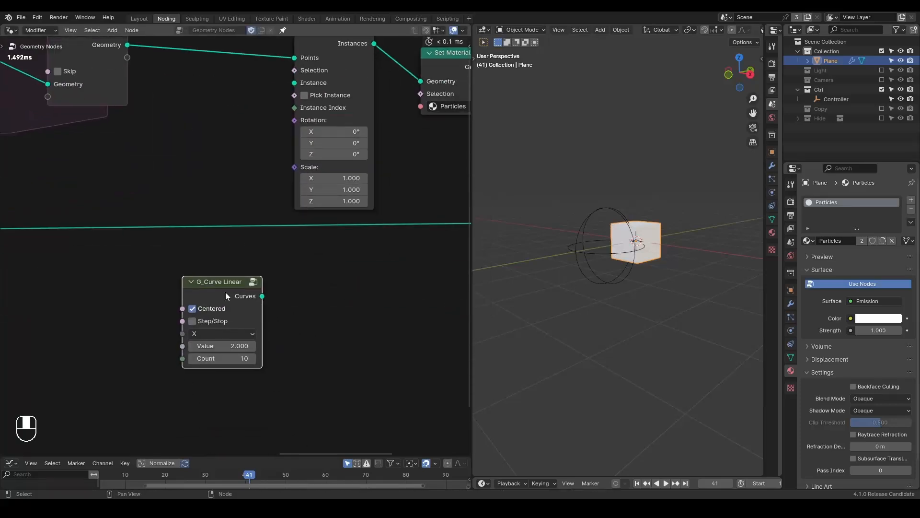
pyautogui.keyDown('ctrl'); pyautogui.keyDown('shift'); pyautogui.click(226, 292); pyautogui.keyUp('shift'); pyautogui.keyUp('ctrl')
pyautogui.moveTo(553, 219); pyautogui.dragTo(651, 247, button='middle')
pyautogui.moveTo(243, 300); pyautogui.dragTo(223, 270, button='middle')
# Step: Insert a G_Bevel Curve node after G_Curve Linear and inspect the resulting tube in the viewport
pyautogui.hotkey('shift', 'a')
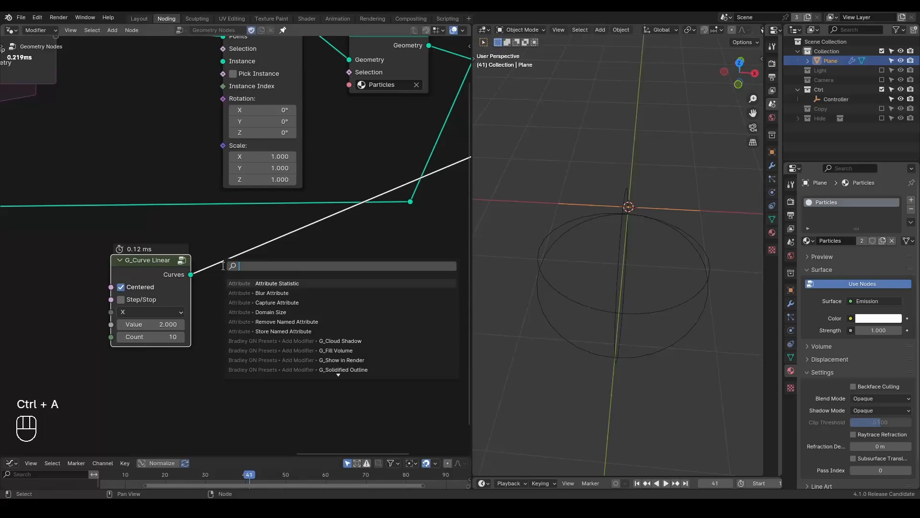
pyautogui.write('ins')
pyautogui.press('BackSpace')
pyautogui.press('BackSpace')
pyautogui.press('BackSpace')
pyautogui.write('bevel')
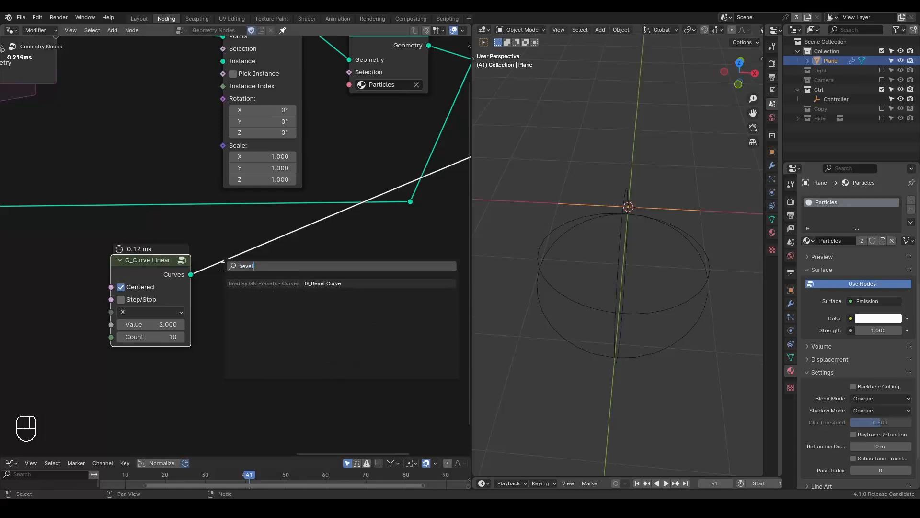
pyautogui.press('Return')
pyautogui.click(226, 234)
pyautogui.moveTo(638, 206); pyautogui.dragTo(693, 223, button='middle')
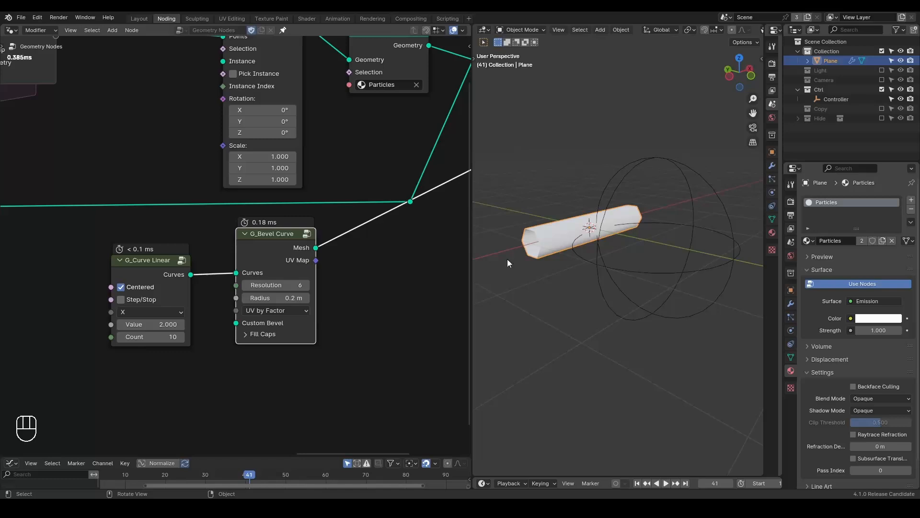
# Step: Round the G_Bevel Curve end caps with Cap Segments 1 and Flat/Round Cap disabled, and set the bevel Resolution to 32
pyautogui.click(264, 333)
pyautogui.click(246, 361)
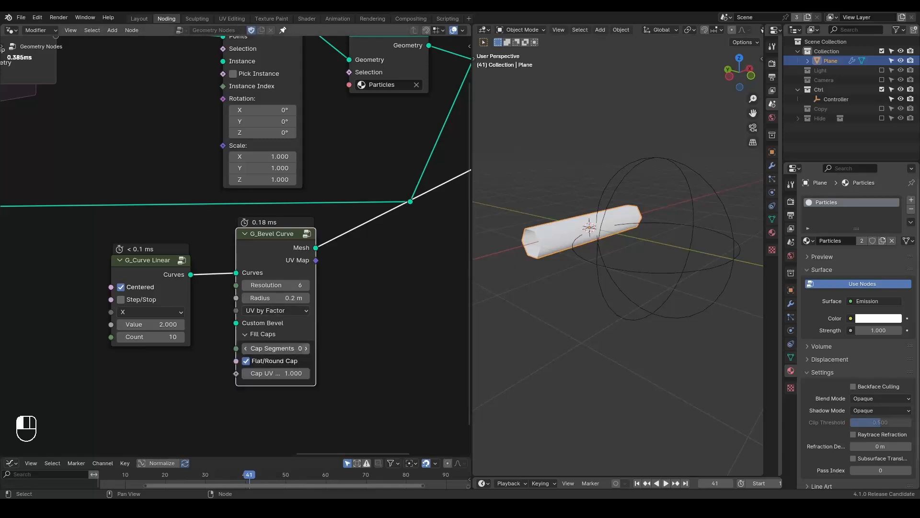
pyautogui.click(263, 364)
pyautogui.keyDown('shift'); pyautogui.moveTo(582, 261); pyautogui.dragTo(591, 299, button='middle'); pyautogui.keyUp('shift')
pyautogui.scroll(2, 639, 283)
pyautogui.moveTo(312, 302); pyautogui.dragTo(251, 284, button='middle')
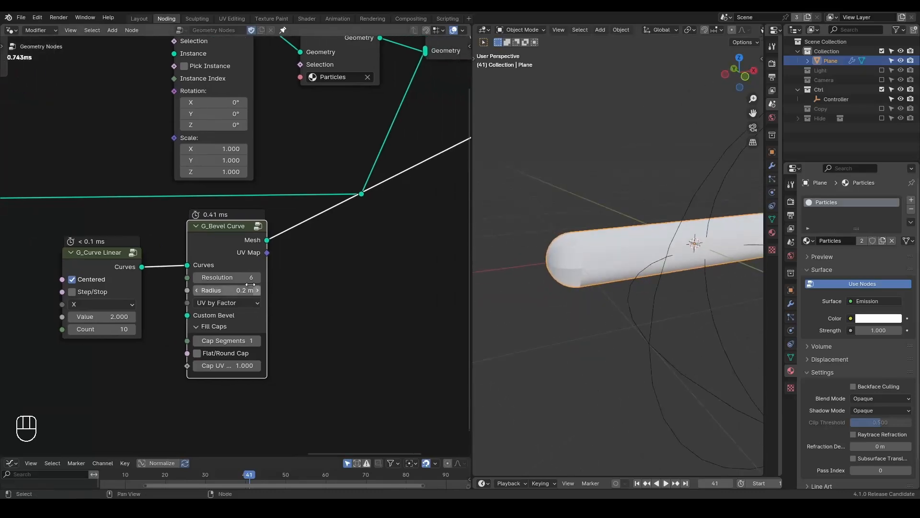
pyautogui.moveTo(230, 278); pyautogui.dragTo(319, 285)
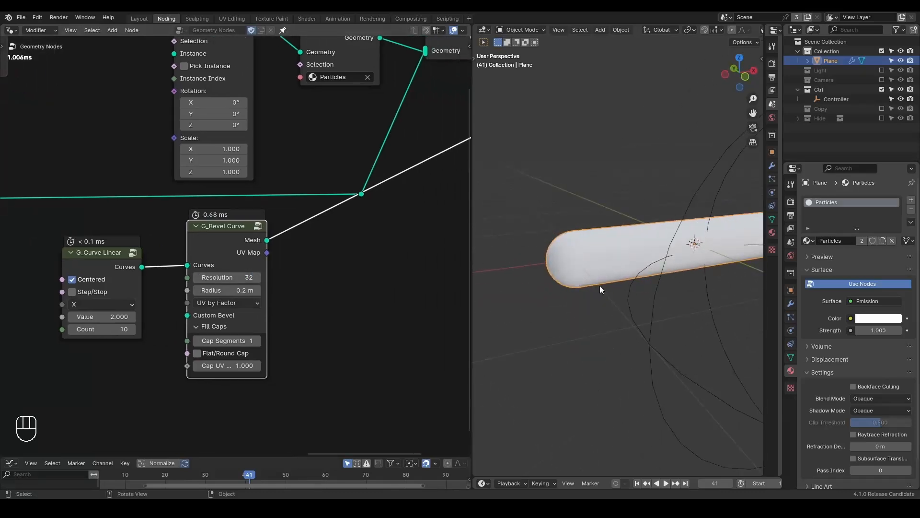
# Step: Insert a Set Shade Smooth node after G_Bevel Curve
pyautogui.moveTo(231, 226); pyautogui.dragTo(221, 267)
pyautogui.hotkey('ctrl', 'a')
pyautogui.write('smooth')
pyautogui.press('Return')
pyautogui.click(302, 225)
# Step: Switch the viewport to Solid shading and compare the tube with Set Shade Smooth muted and unmuted
pyautogui.press('z')
pyautogui.press('z')
pyautogui.moveTo(622, 208); pyautogui.dragTo(598, 278, button='middle')
pyautogui.press('m')
pyautogui.press('m')
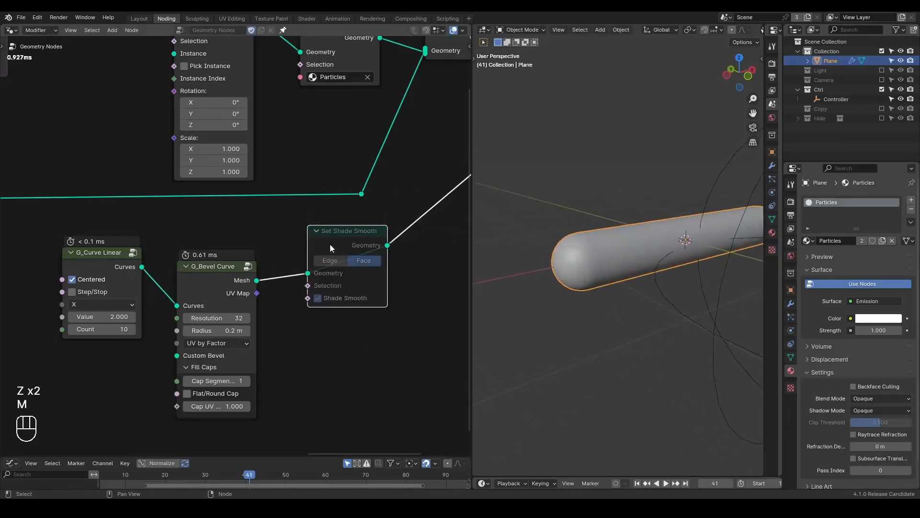
# Step: Collapse the Fill Caps settings and move the G_Curve Linear, G_Bevel Curve and Set Shade Smooth nodes ahead of Instance on Points
pyautogui.click(214, 279)
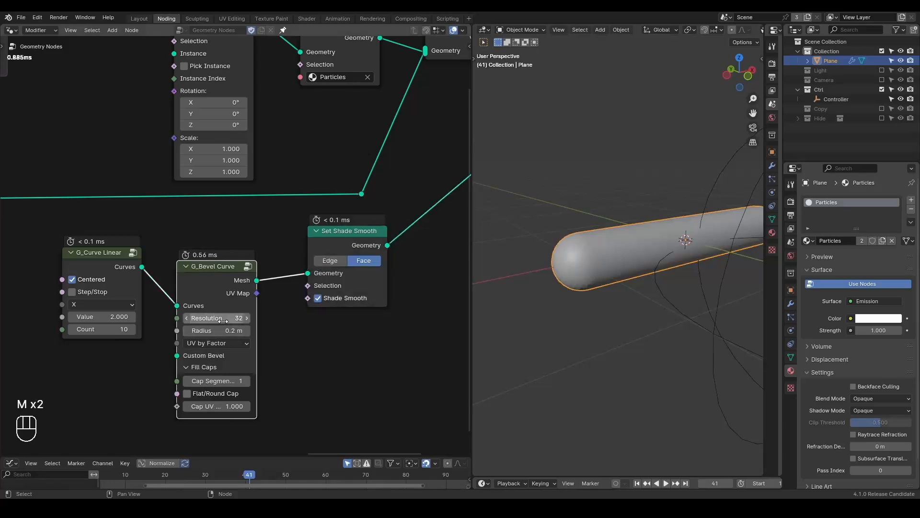
pyautogui.moveTo(230, 325); pyautogui.dragTo(264, 347, button='middle')
pyautogui.scroll(-1, 263, 347)
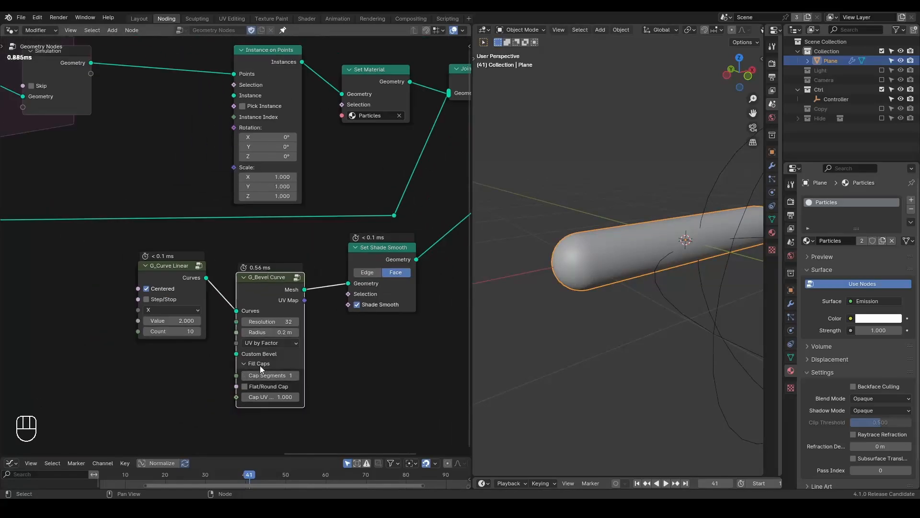
pyautogui.click(260, 364)
pyautogui.moveTo(379, 255); pyautogui.dragTo(358, 277)
pyautogui.scroll(-3, 664, 248)
pyautogui.keyDown('shift'); pyautogui.moveTo(664, 248); pyautogui.dragTo(583, 257, button='middle'); pyautogui.keyUp('shift')
pyautogui.moveTo(372, 238); pyautogui.dragTo(140, 330)
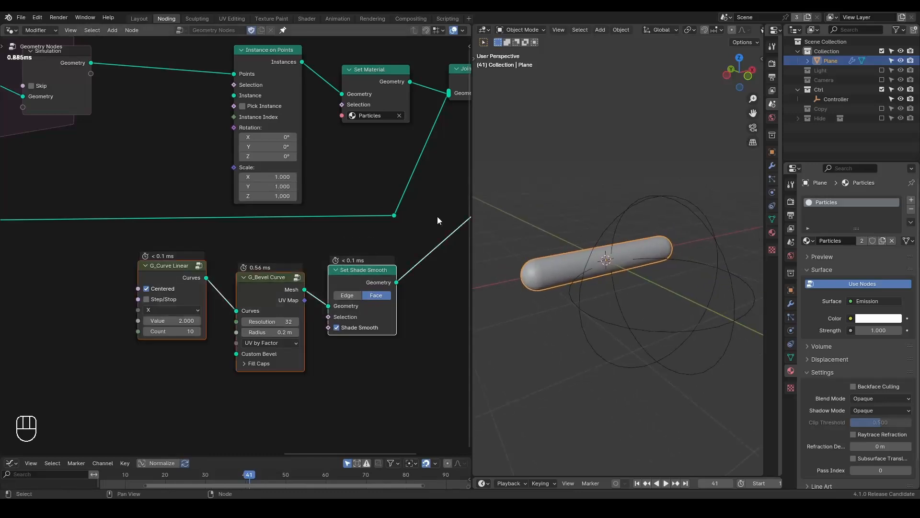
pyautogui.press('g')
pyautogui.press('g')
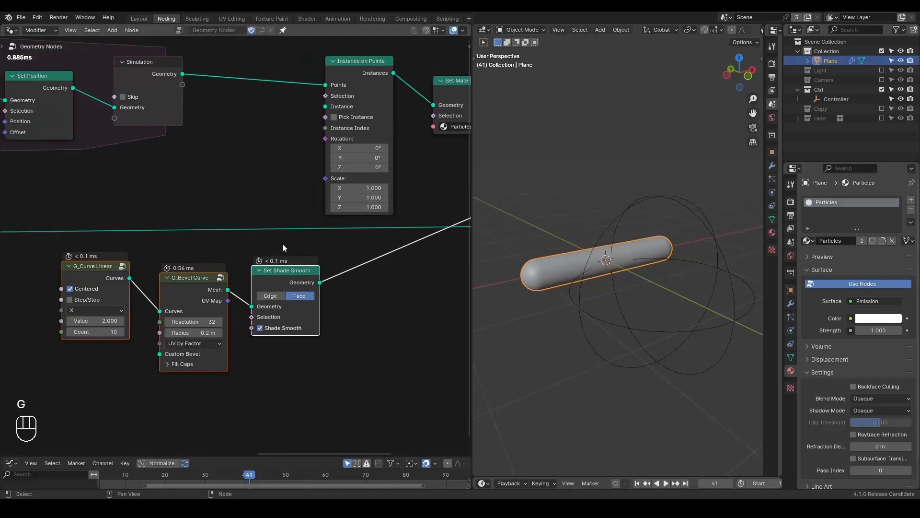
pyautogui.click(238, 228)
pyautogui.click(301, 238)
# Step: Connect the Set Shade Smooth geometry to the Instance input of Instance on Points and preview the Join Geometry result
pyautogui.moveTo(272, 269); pyautogui.dragTo(326, 106)
pyautogui.moveTo(313, 198); pyautogui.dragTo(260, 213, button='middle')
pyautogui.moveTo(464, 106); pyautogui.dragTo(307, 143, button='middle')
pyautogui.keyDown('alt'); pyautogui.keyDown('shift'); pyautogui.click(359, 131); pyautogui.keyUp('shift'); pyautogui.keyUp('alt')
pyautogui.scroll(-6, 590, 182)
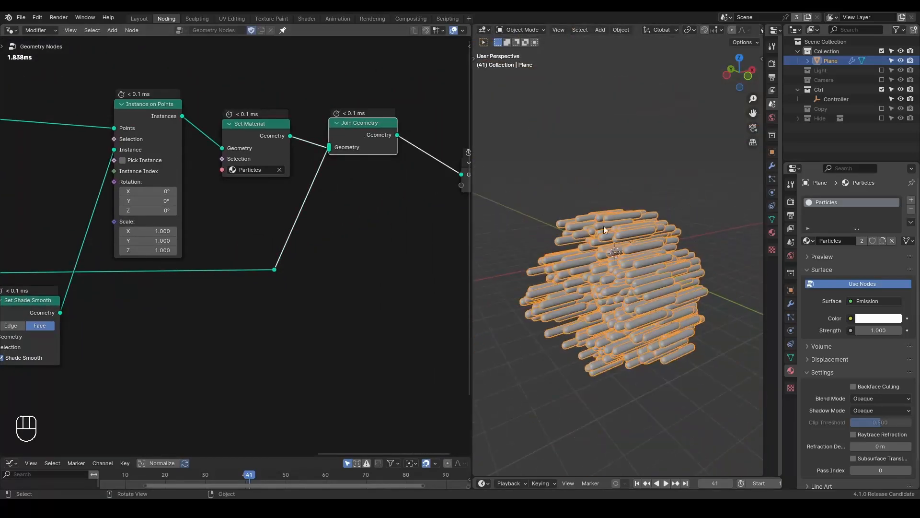
# Step: Shorten the instanced capsules by setting the G_Curve Linear Value to 1
pyautogui.moveTo(148, 290); pyautogui.dragTo(7, 217, button='middle')
pyautogui.scroll(3, 150, 291)
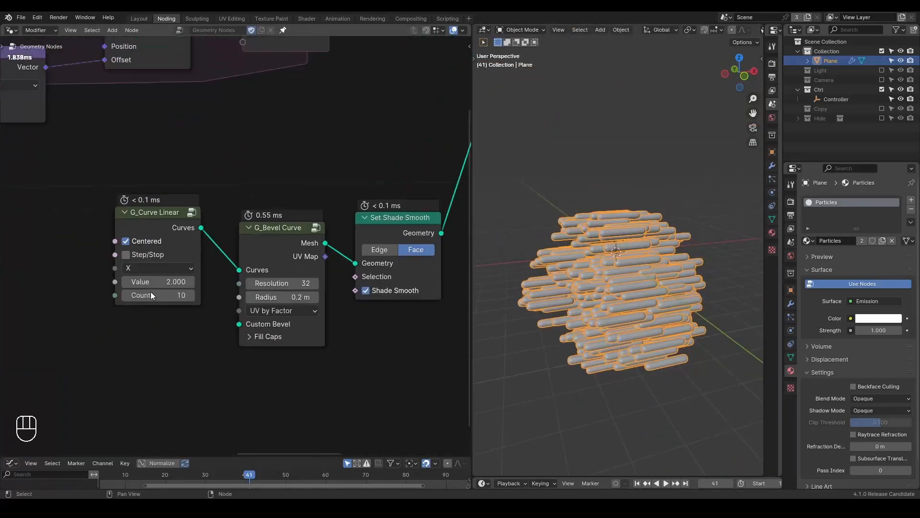
pyautogui.keyDown('shift'); pyautogui.moveTo(163, 278); pyautogui.dragTo(132, 278); pyautogui.keyUp('shift')
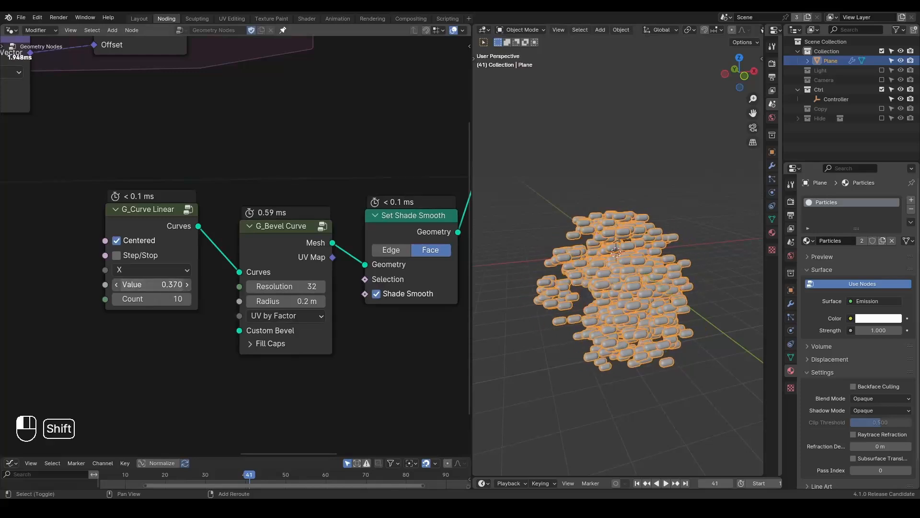
pyautogui.click(163, 284)
pyautogui.write('1')
pyautogui.press('Return')
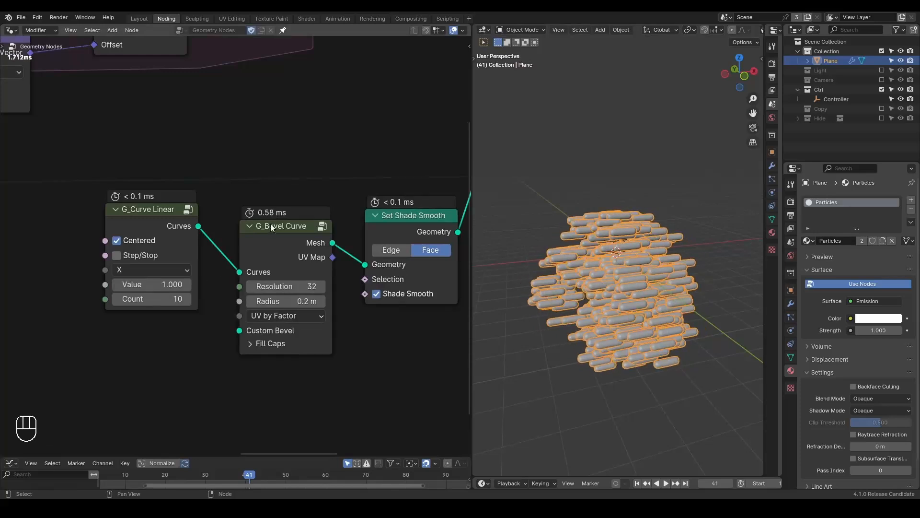
# Step: Insert a G_Record Velocity node between Set Position and the Simulation output
pyautogui.moveTo(271, 223); pyautogui.dragTo(197, 312, button='middle')
pyautogui.scroll(-1, 196, 312)
pyautogui.scroll(-1, 197, 312)
pyautogui.moveTo(208, 216); pyautogui.dragTo(288, 218, button='middle')
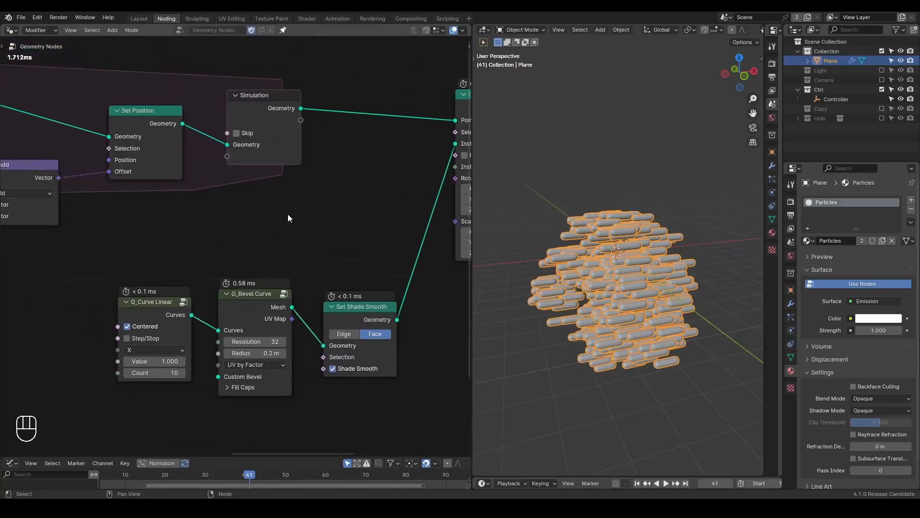
pyautogui.hotkey('ctrl', 'a')
pyautogui.write('record')
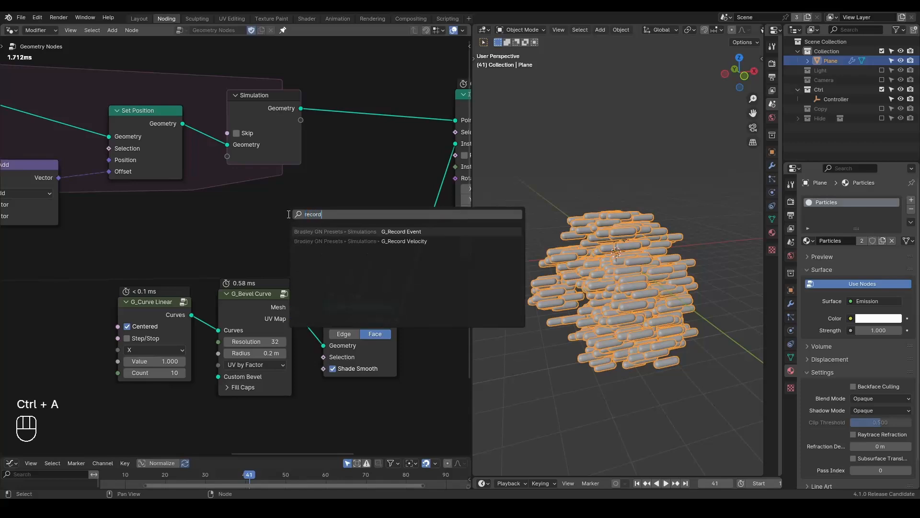
pyautogui.press('Down')
pyautogui.press('Return')
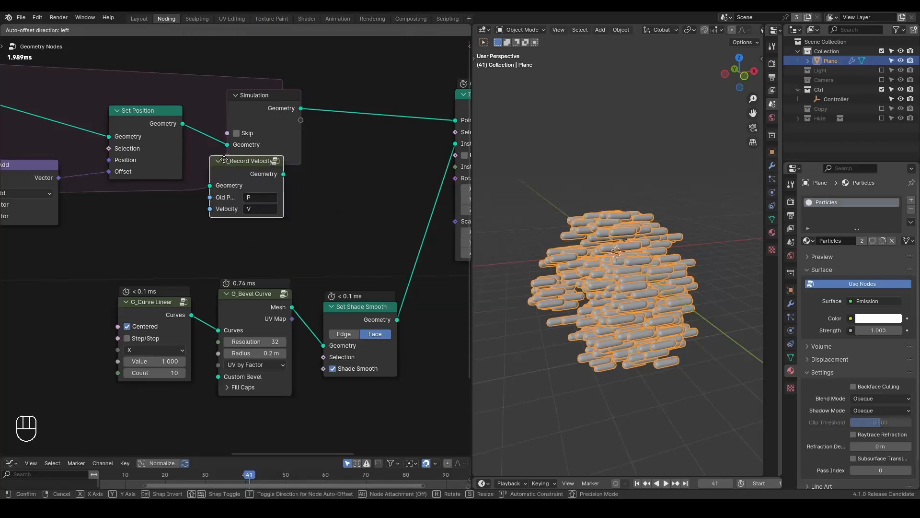
pyautogui.click(212, 119)
# Step: Sketch an annotation arrow from the Simulation output back to the simulation's input node and erase it
pyautogui.moveTo(211, 119); pyautogui.dragTo(346, 181, button='middle')
pyautogui.scroll(-2, 272, 195)
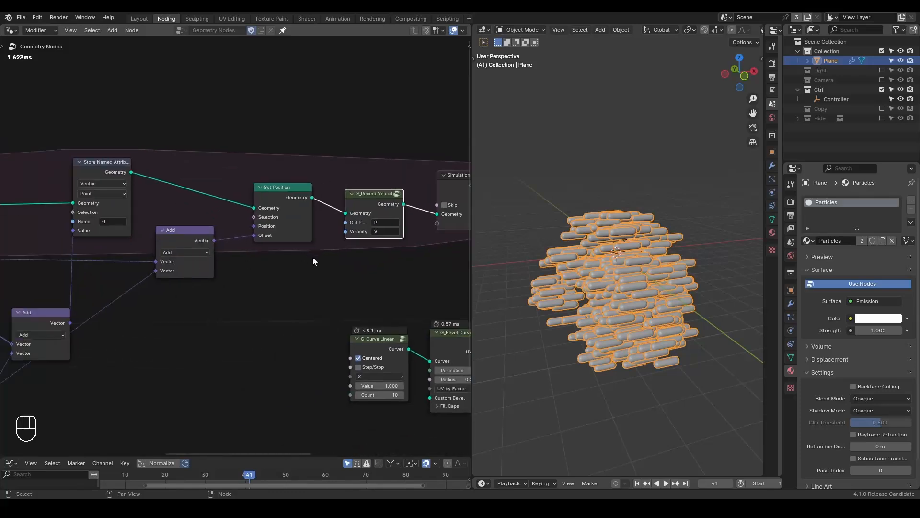
pyautogui.moveTo(442, 226); pyautogui.dragTo(336, 226, button='middle')
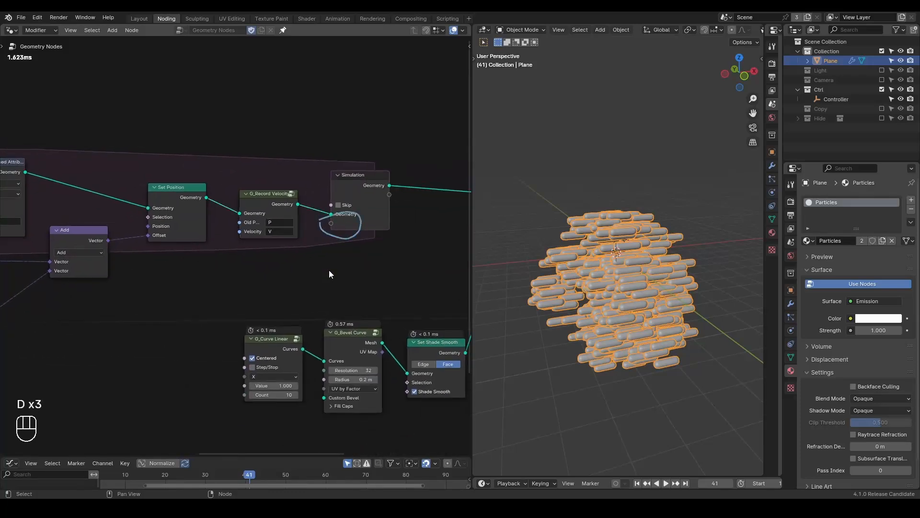
pyautogui.scroll(-6, 329, 275)
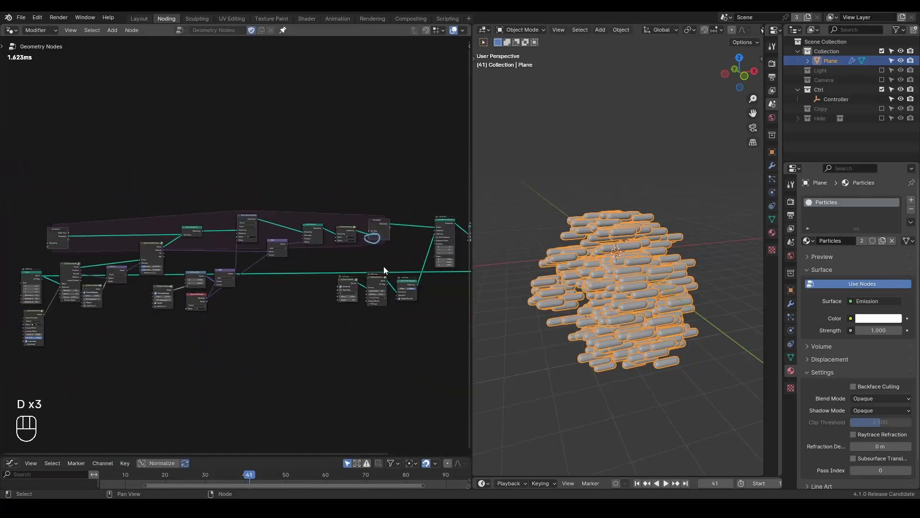
pyautogui.moveTo(349, 183); pyautogui.dragTo(62, 212)
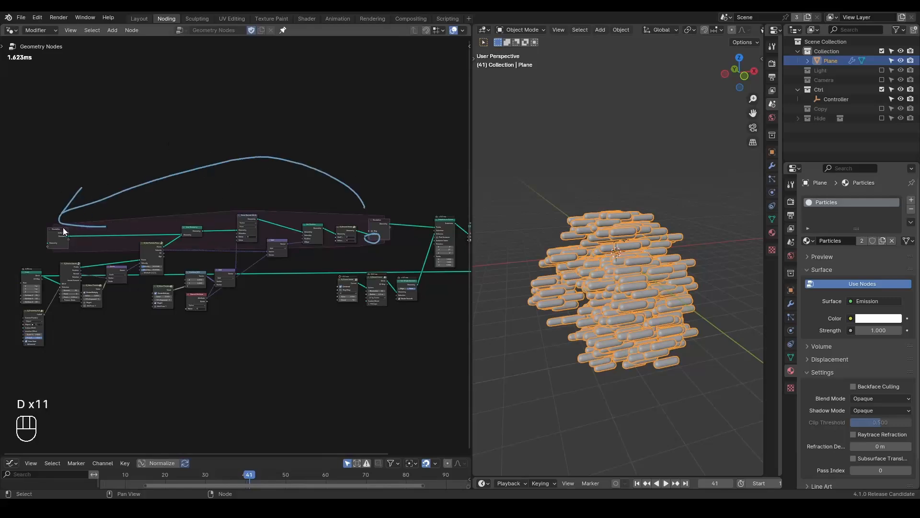
pyautogui.moveTo(124, 193)
pyautogui.mouseDown(button='right')
pyautogui.moveTo(195, 144)
pyautogui.moveTo(365, 216)
pyautogui.mouseUp(button='right')
# Step: Set the Velocity attribute name in G_Record Velocity to VD and erase the annotation around Set Position
pyautogui.moveTo(378, 294)
pyautogui.mouseDown(button='middle')
pyautogui.moveTo(290, 310)
pyautogui.moveTo(301, 206)
pyautogui.moveTo(316, 264)
pyautogui.mouseUp(button='middle')
pyautogui.moveTo(366, 311); pyautogui.dragTo(273, 285, button='middle')
pyautogui.keyDown('ctrl'); pyautogui.scroll(-2, 297, 261); pyautogui.keyUp('ctrl')
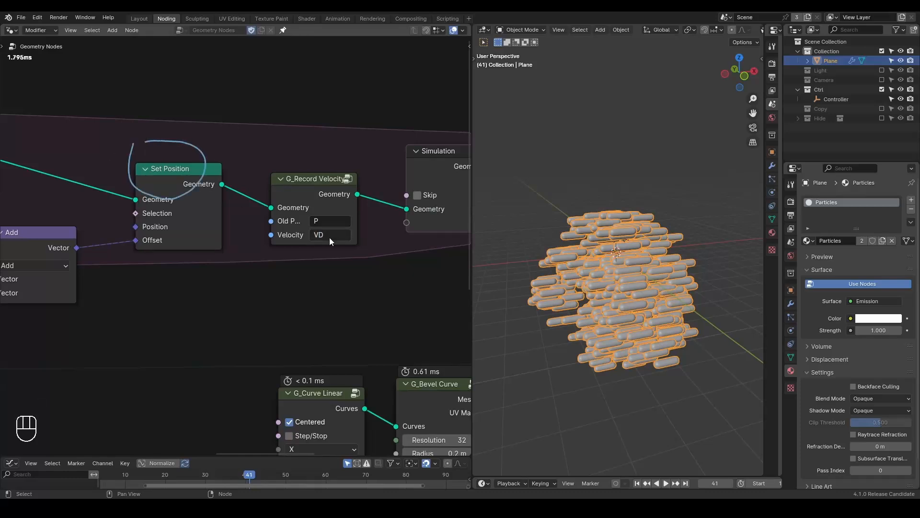
pyautogui.moveTo(96, 219); pyautogui.dragTo(201, 77, button='right')
# Step: Collapse the Set Shade Smooth and G_Bevel Curve nodes and move them with G_Curve Linear up beneath the Simulation output
pyautogui.moveTo(323, 283); pyautogui.dragTo(18, 192, button='middle')
pyautogui.scroll(-1, 104, 258)
pyautogui.moveTo(105, 258); pyautogui.dragTo(259, 230, button='middle')
pyautogui.moveTo(372, 270); pyautogui.dragTo(352, 154)
pyautogui.click(341, 189)
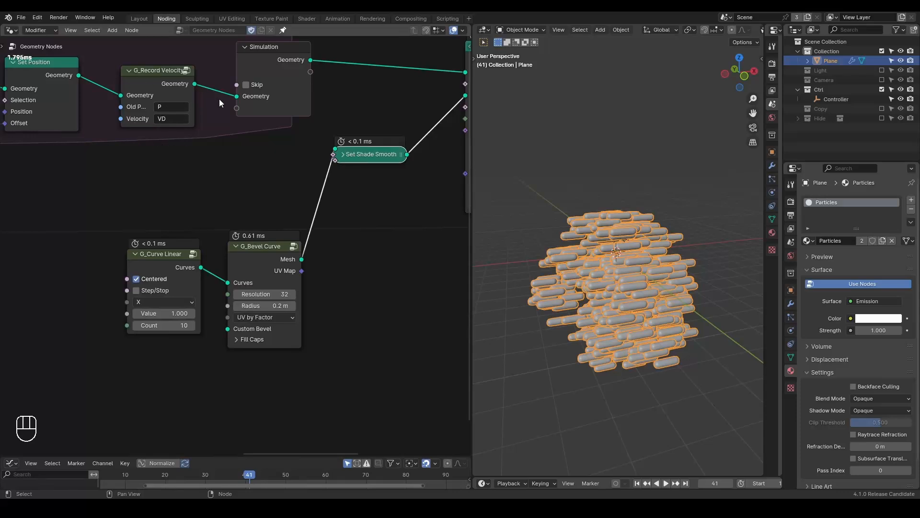
pyautogui.click(236, 246)
pyautogui.moveTo(247, 246); pyautogui.dragTo(251, 179)
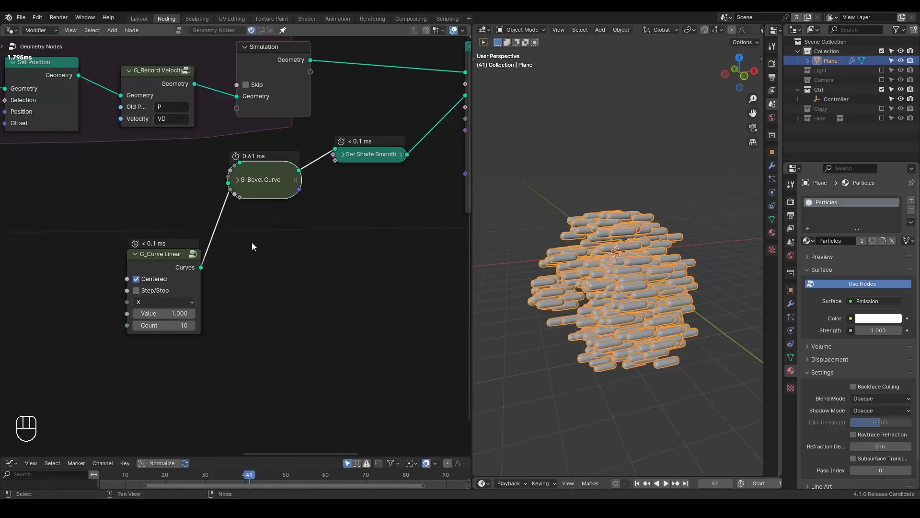
pyautogui.moveTo(169, 257); pyautogui.dragTo(160, 191)
pyautogui.moveTo(274, 243); pyautogui.dragTo(215, 276, button='middle')
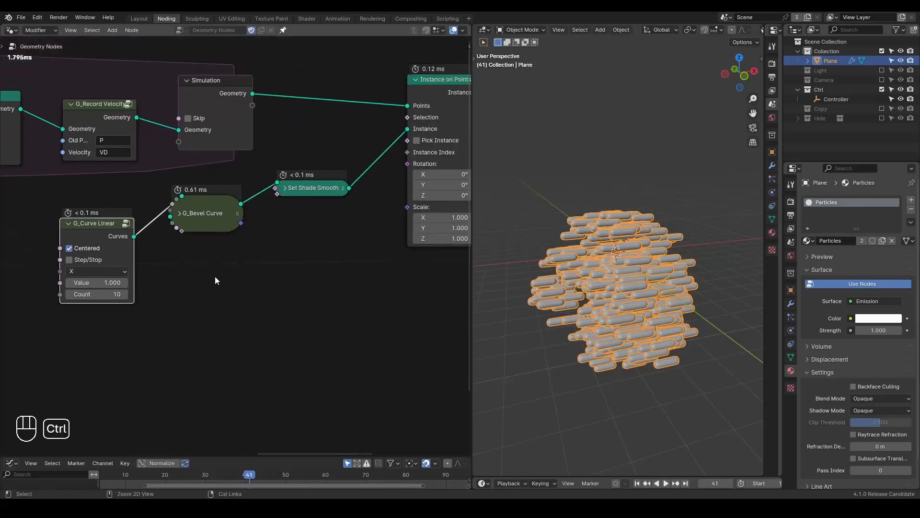
# Step: Add an Align Euler to Vector node below the curve nodes and set its axis to Z
pyautogui.hotkey('ctrl', 'a')
pyautogui.write('align')
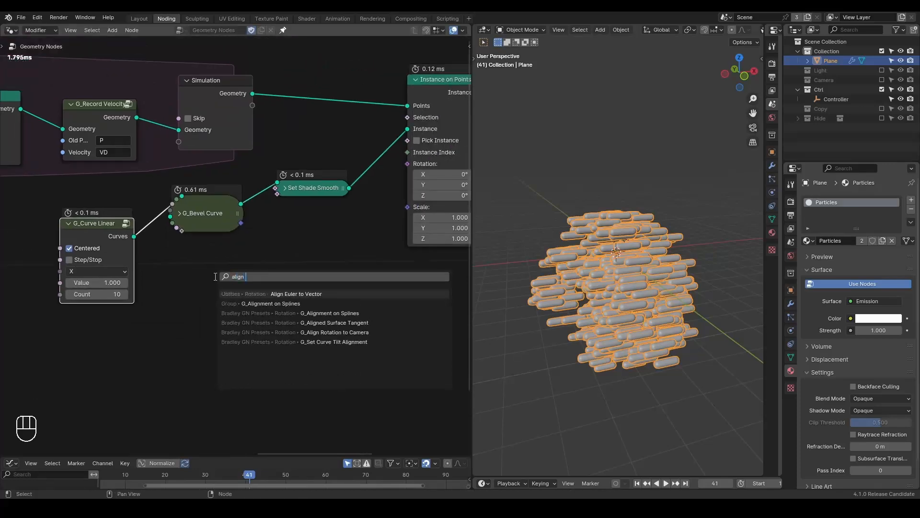
pyautogui.press('Return')
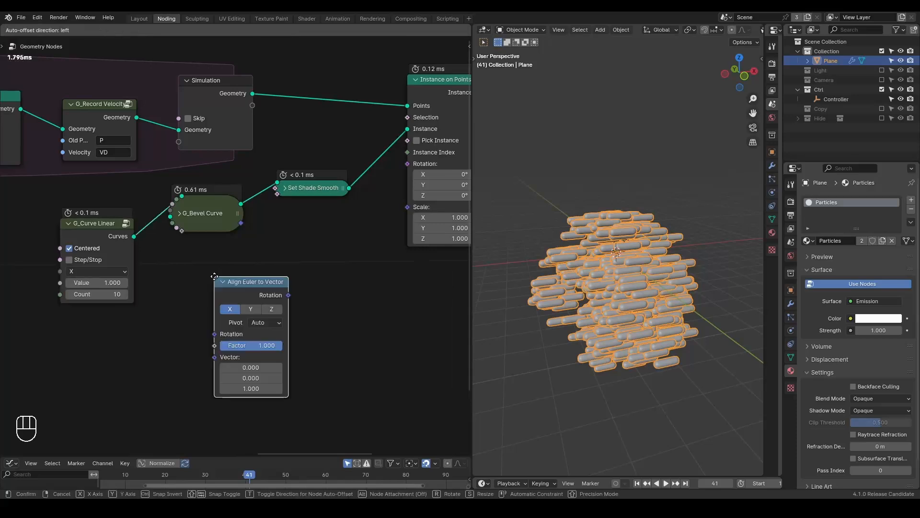
pyautogui.click(254, 254)
pyautogui.moveTo(231, 307); pyautogui.dragTo(276, 269, button='middle')
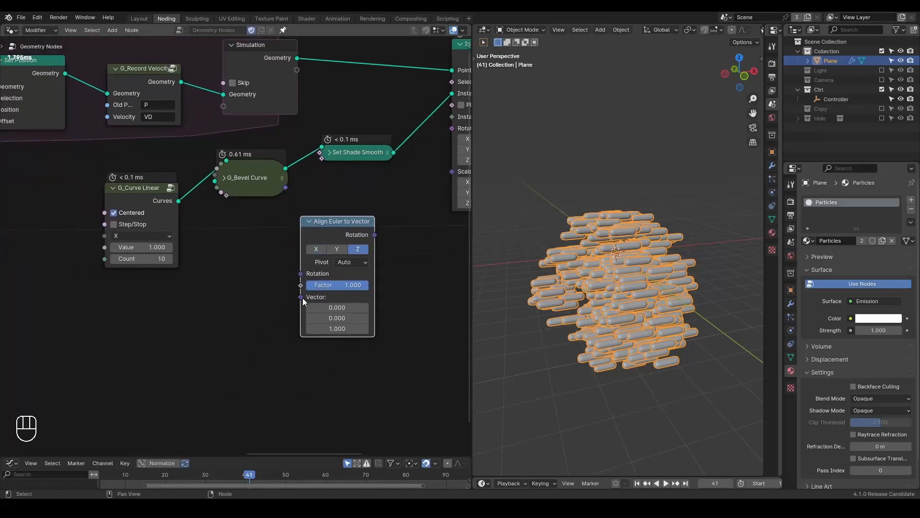
# Step: Add a Vector Named Attribute node named VD feeding the Vector input of Align Euler to Vector
pyautogui.hotkey('shift', 'a')
pyautogui.write('named')
pyautogui.press('Return')
pyautogui.click(225, 303)
pyautogui.click(210, 348)
pyautogui.write('VD')
pyautogui.press('Return')
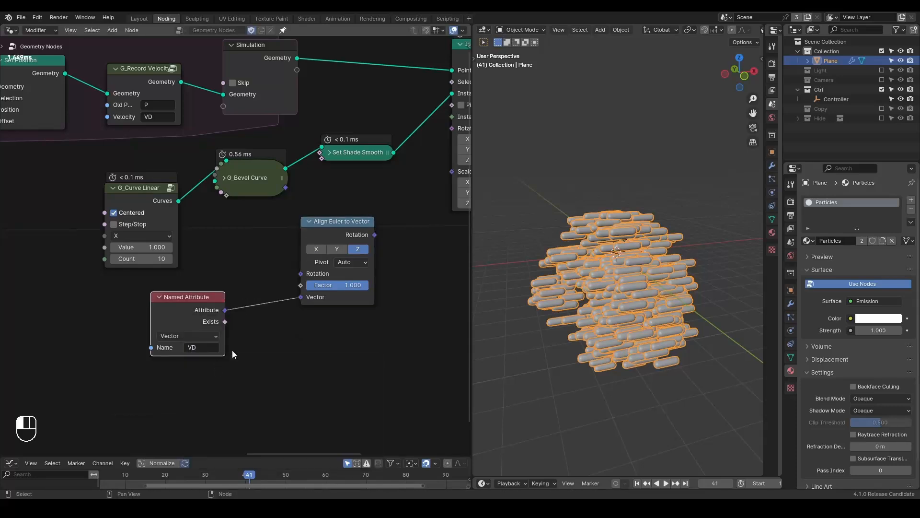
# Step: Connect the Align Euler to Vector rotation to the Instance on Points Rotation and play the simulation to check the capsule alignment
pyautogui.moveTo(288, 316); pyautogui.dragTo(207, 357, button='middle')
pyautogui.moveTo(292, 277); pyautogui.dragTo(324, 229)
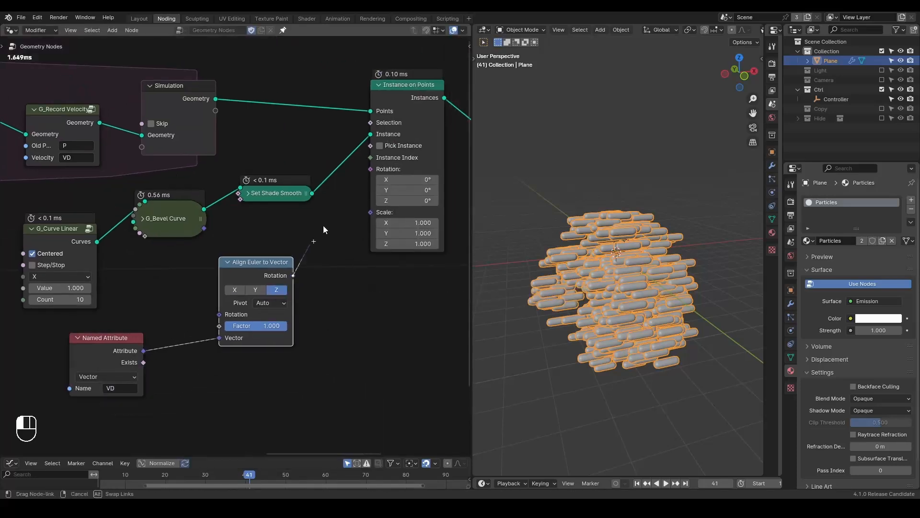
pyautogui.moveTo(364, 175); pyautogui.dragTo(370, 169)
pyautogui.hotkey('shift', 'space')
pyautogui.press('space')
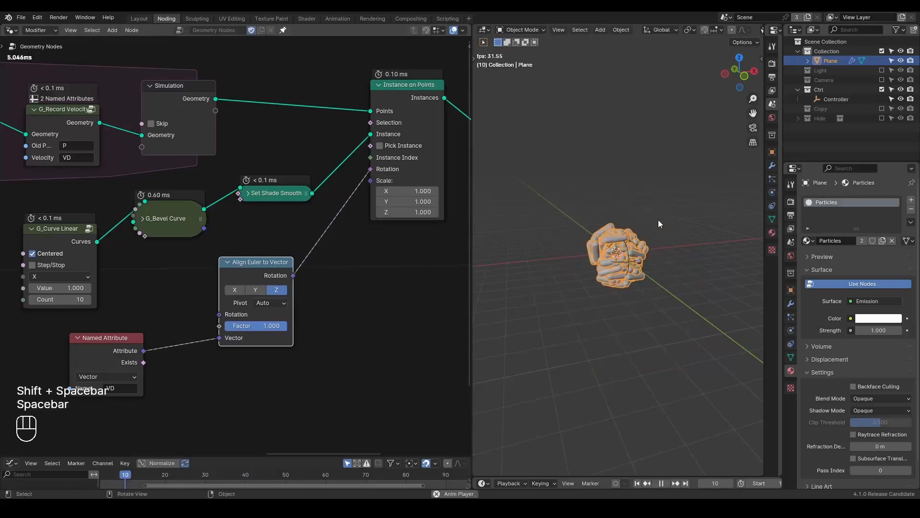
pyautogui.press('space')
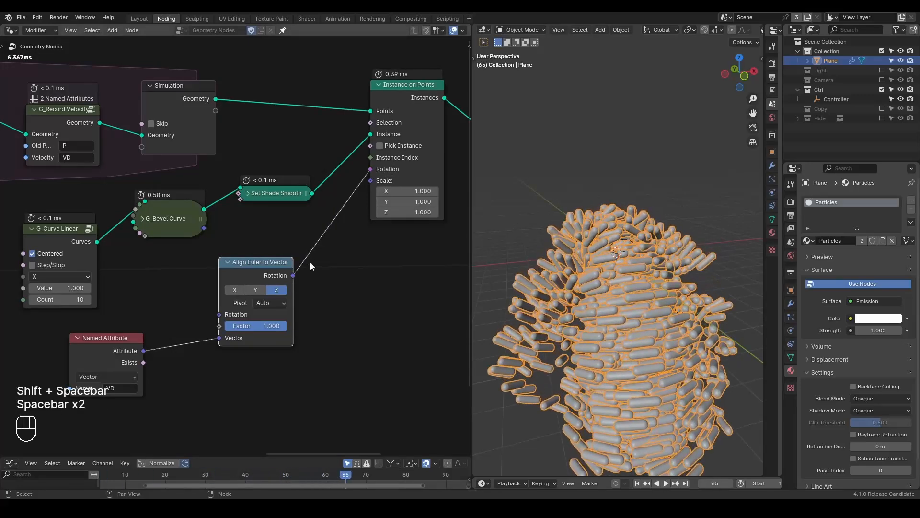
pyautogui.moveTo(583, 289); pyautogui.dragTo(537, 294, button='middle')
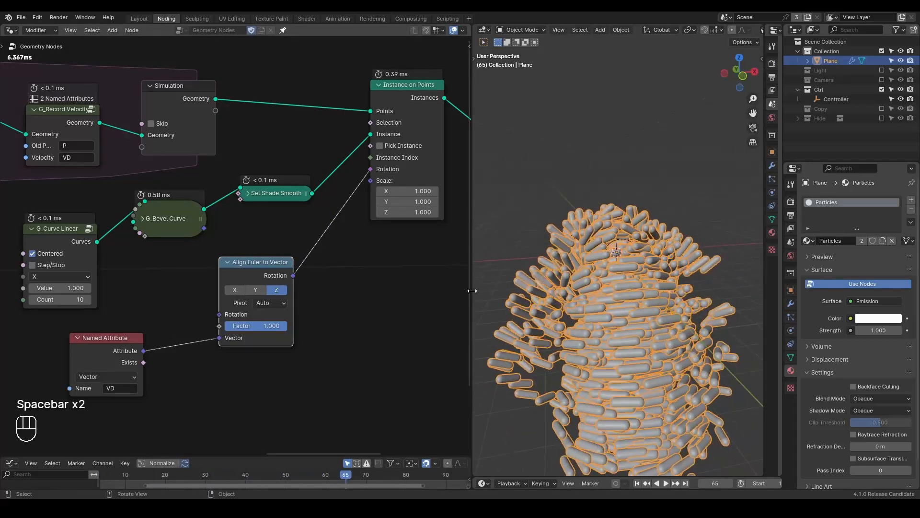
# Step: Insert a Rotate Rotation node between Align Euler to Vector and the Rotation input of Instance on Points
pyautogui.moveTo(267, 277); pyautogui.dragTo(229, 302)
pyautogui.hotkey('ctrl', 'a')
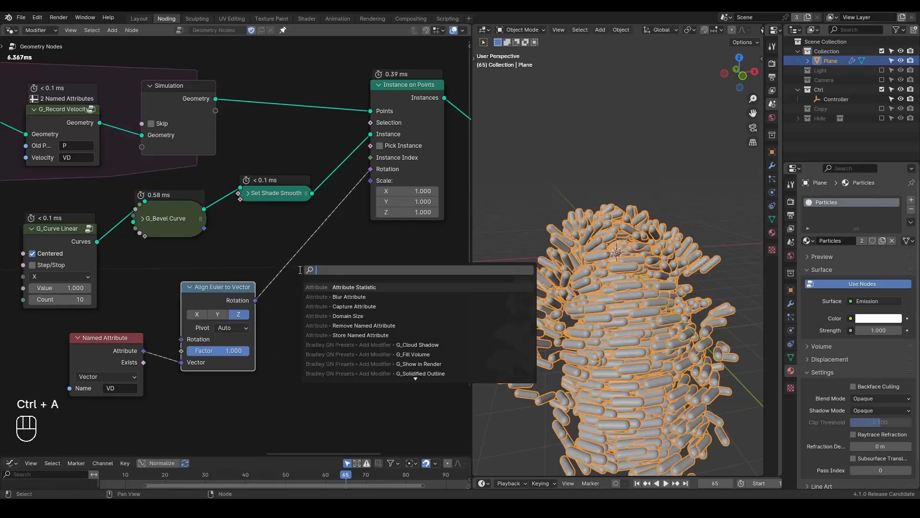
pyautogui.write('rotate euler')
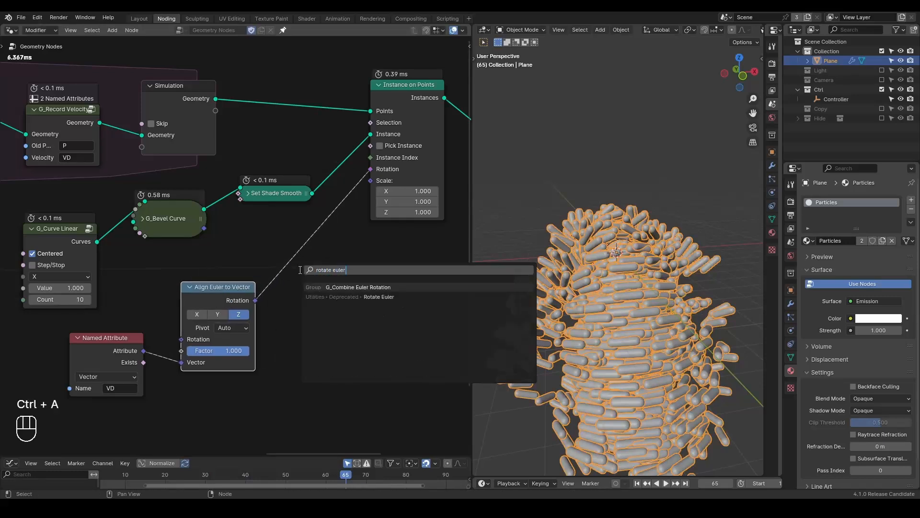
pyautogui.press('BackSpace')
pyautogui.press('BackSpace')
pyautogui.press('BackSpace')
pyautogui.press('BackSpace')
pyautogui.press('BackSpace')
pyautogui.write('rota')
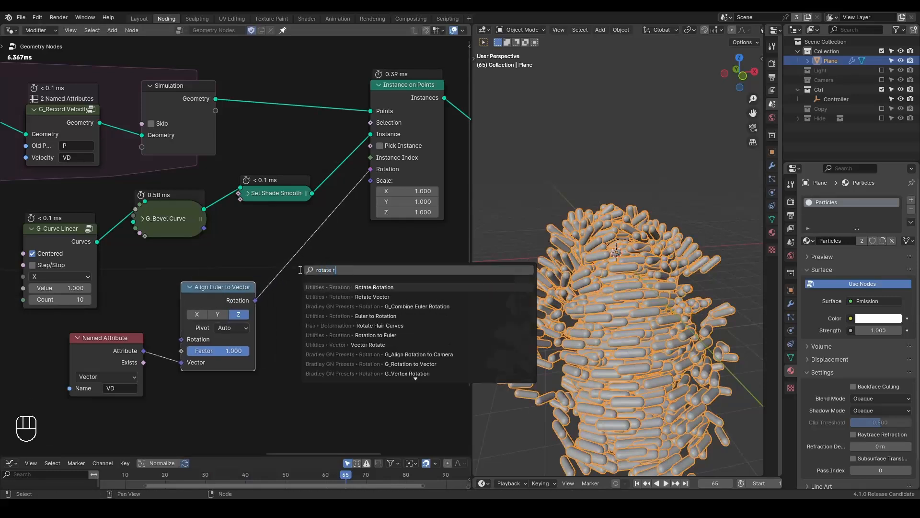
pyautogui.press('Return')
pyautogui.click(302, 301)
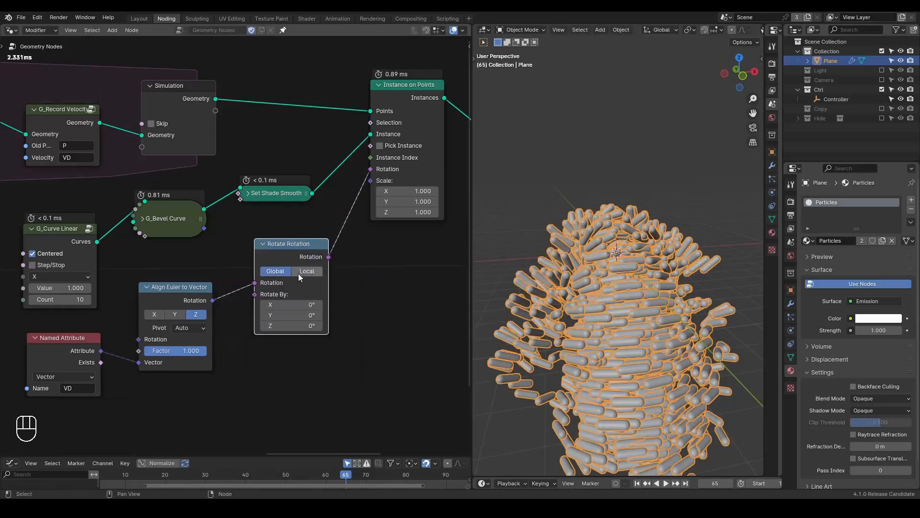
# Step: Set the Rotate Rotation node to Local with rotation X 0°, Y 90° and Z 0°
pyautogui.moveTo(303, 305); pyautogui.dragTo(294, 305)
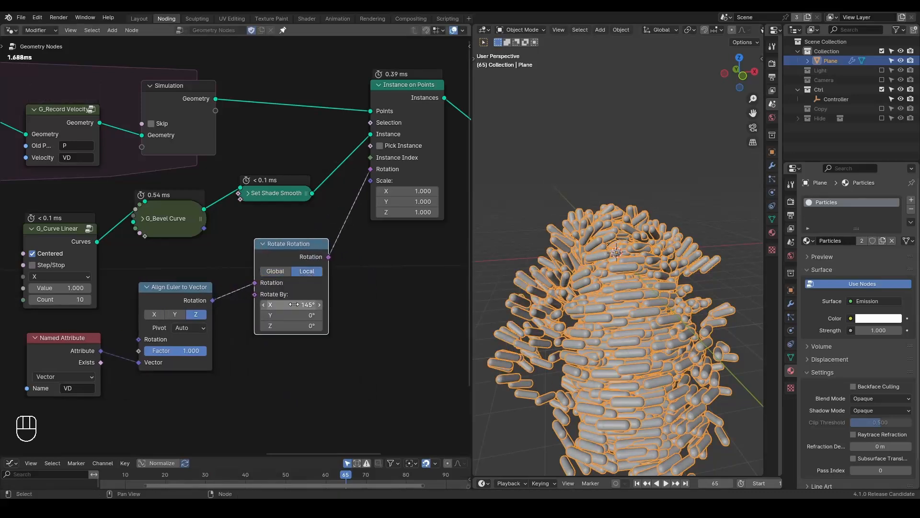
pyautogui.click(276, 304)
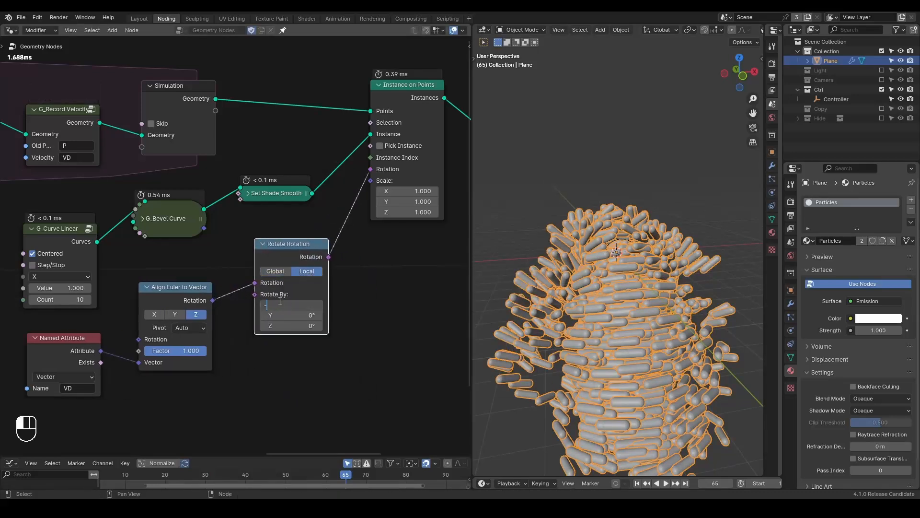
pyautogui.write('0')
pyautogui.click(291, 315)
pyautogui.write('90')
pyautogui.press('Return')
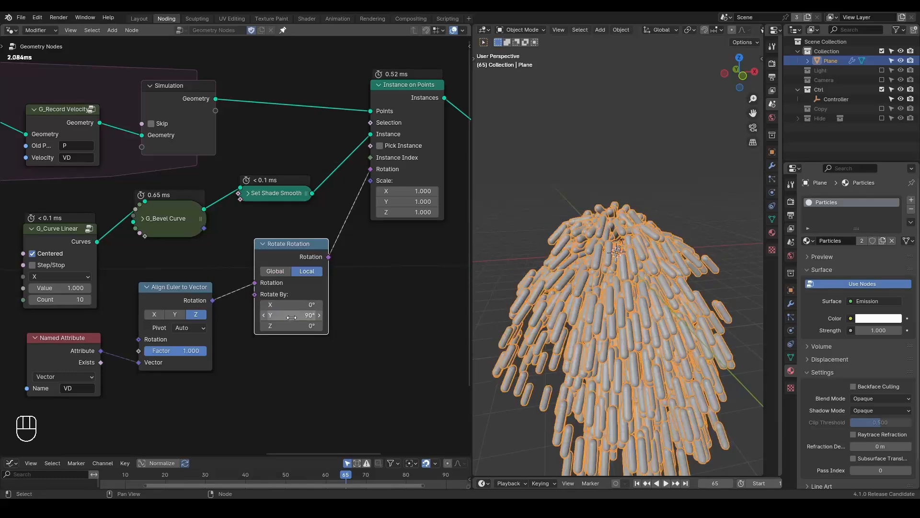
# Step: Play the simulation to check the rotated capsule alignment, and return to the first frame
pyautogui.hotkey('shift', 'space')
pyautogui.press('space')
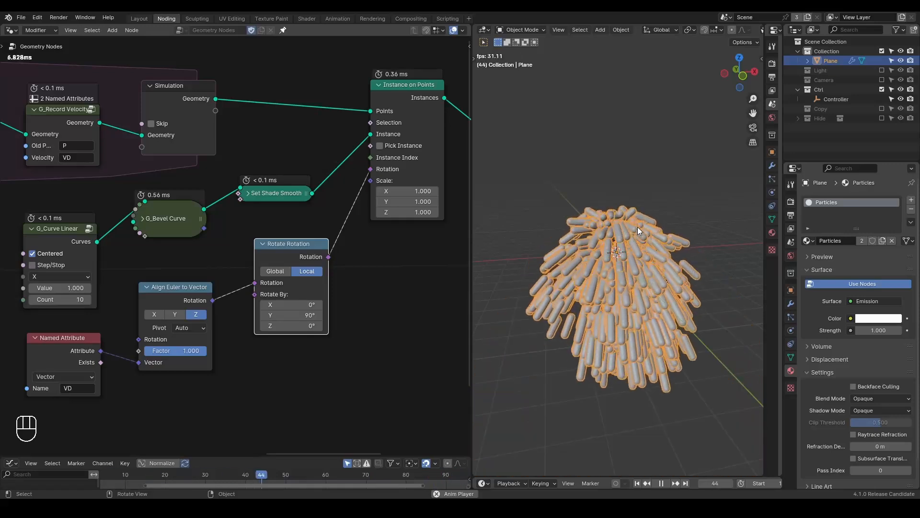
pyautogui.press('space')
pyautogui.hotkey('shift', 'space')
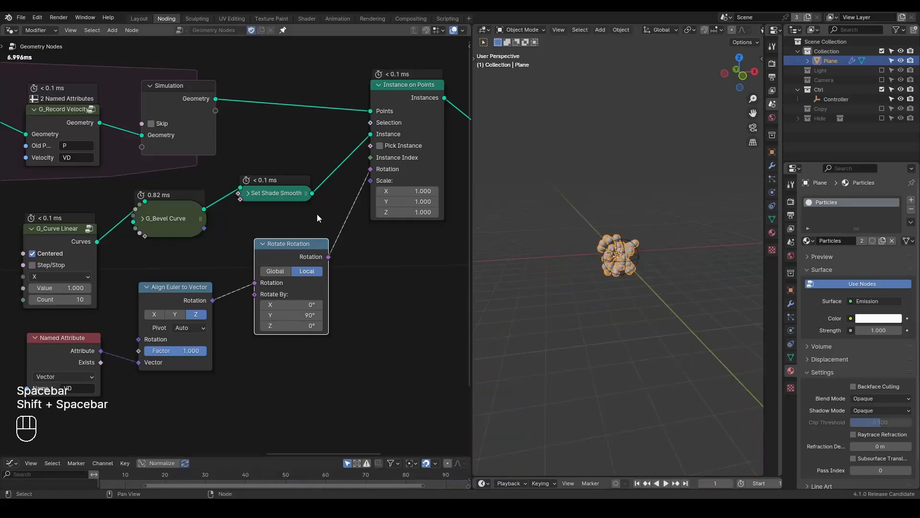
pyautogui.hotkey('shift', 'ctrl', 'alt', 'q')
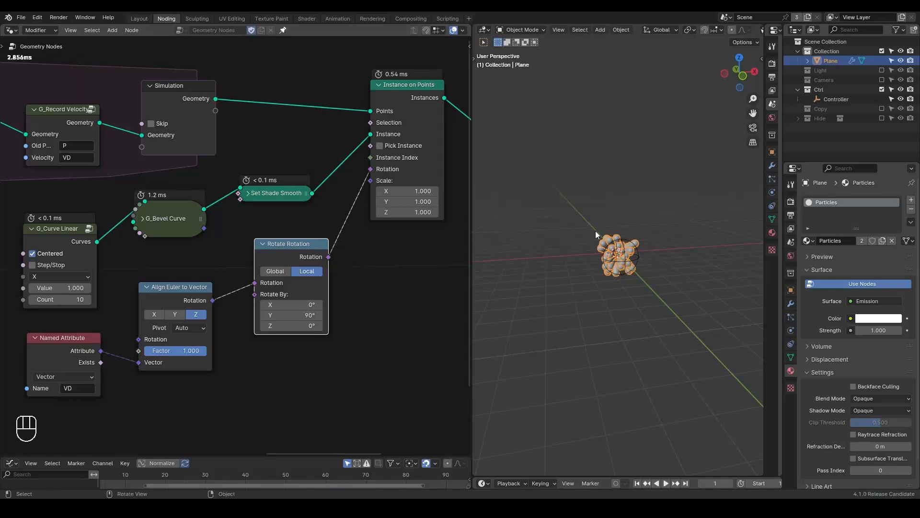
pyautogui.moveTo(398, 280); pyautogui.dragTo(354, 135, button='middle')
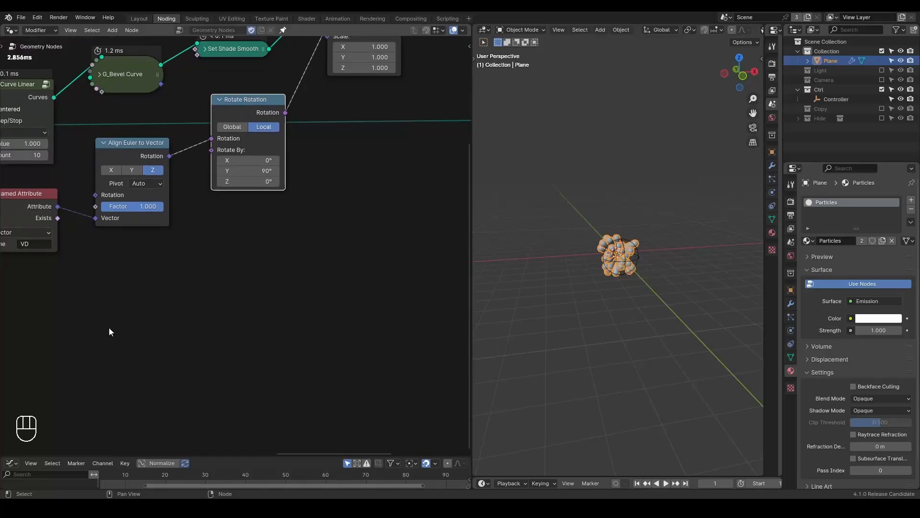
pyautogui.moveTo(85, 329); pyautogui.dragTo(105, 329)
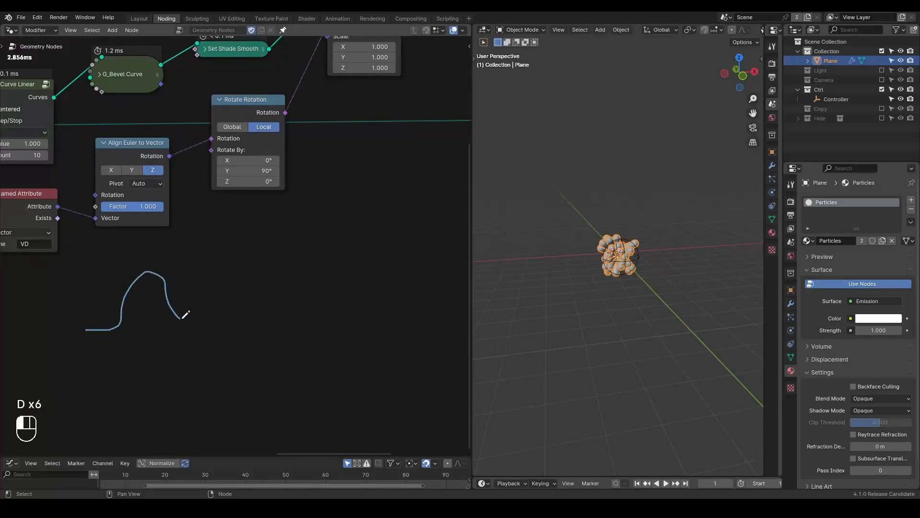
pyautogui.moveTo(206, 323); pyautogui.dragTo(206, 324)
pyautogui.press('d')
pyautogui.moveTo(189, 278)
pyautogui.mouseDown(button='right')
pyautogui.moveTo(86, 343)
pyautogui.moveTo(246, 284)
pyautogui.moveTo(209, 277)
pyautogui.mouseUp(button='right')
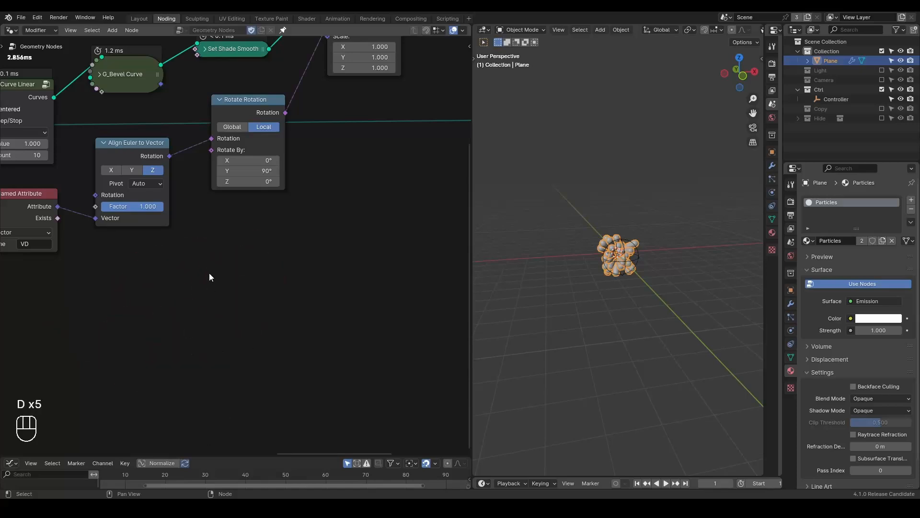
# Step: Collapse the Align Euler to Vector node
pyautogui.moveTo(209, 277); pyautogui.dragTo(281, 339, button='middle')
pyautogui.scroll(-2, 281, 339)
pyautogui.click(184, 211)
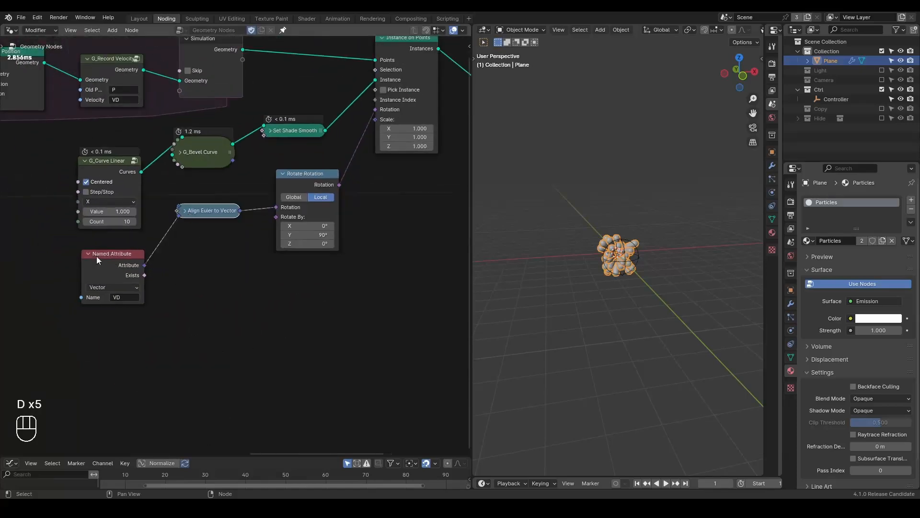
# Step: Expand the Attribute (V,I,T) settings of the G_Set Particle Params node to examine its attribute names
pyautogui.moveTo(96, 256); pyautogui.dragTo(297, 267, button='middle')
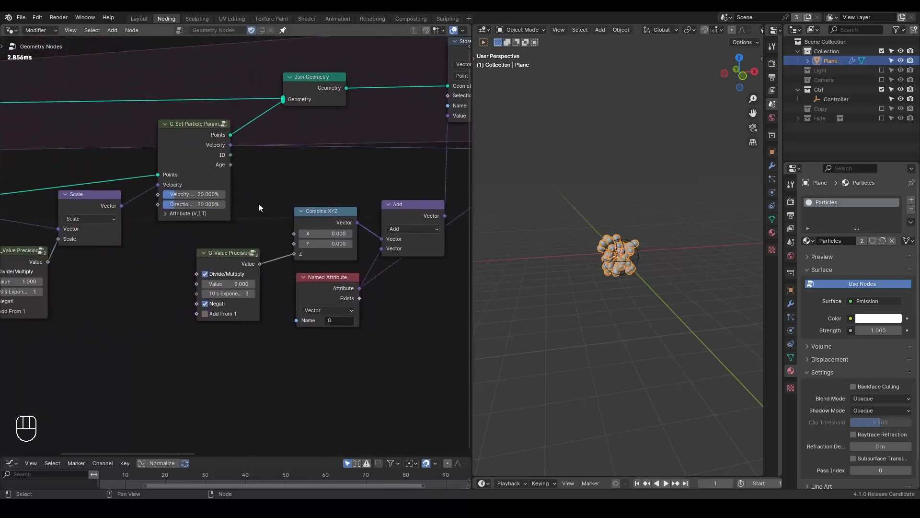
pyautogui.scroll(1, 246, 203)
pyautogui.moveTo(247, 203); pyautogui.dragTo(286, 207, button='middle')
pyautogui.click(198, 215)
pyautogui.click(221, 126)
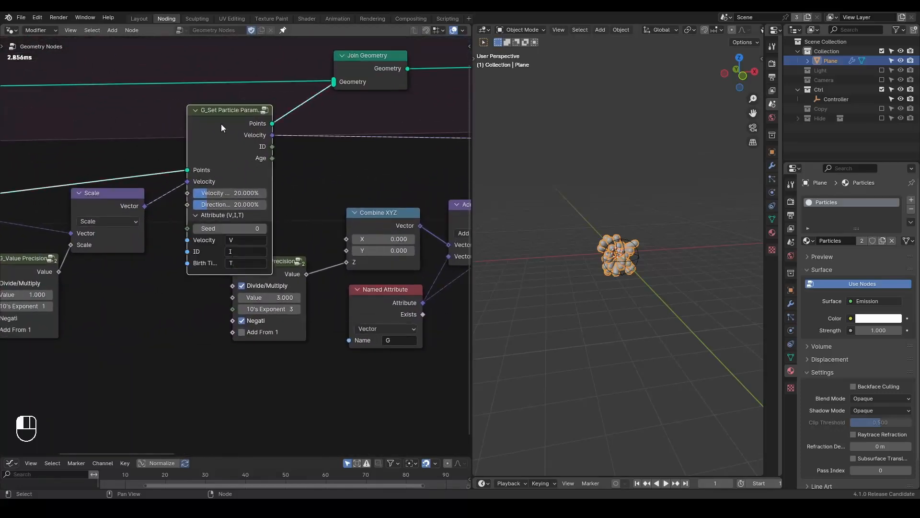
pyautogui.moveTo(221, 126); pyautogui.dragTo(221, 88)
# Step: Duplicate the Store Named Attribute node, insert the copy right after Join Geometry and set its data type to Float
pyautogui.moveTo(283, 260); pyautogui.dragTo(148, 334, button='middle')
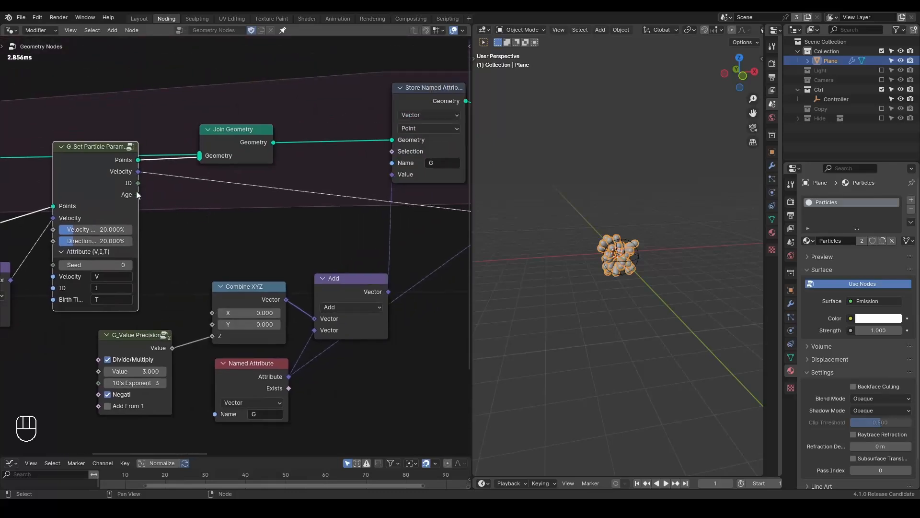
pyautogui.hotkey('ctrl', 'a')
pyautogui.click(433, 95)
pyautogui.hotkey('shift', 'd')
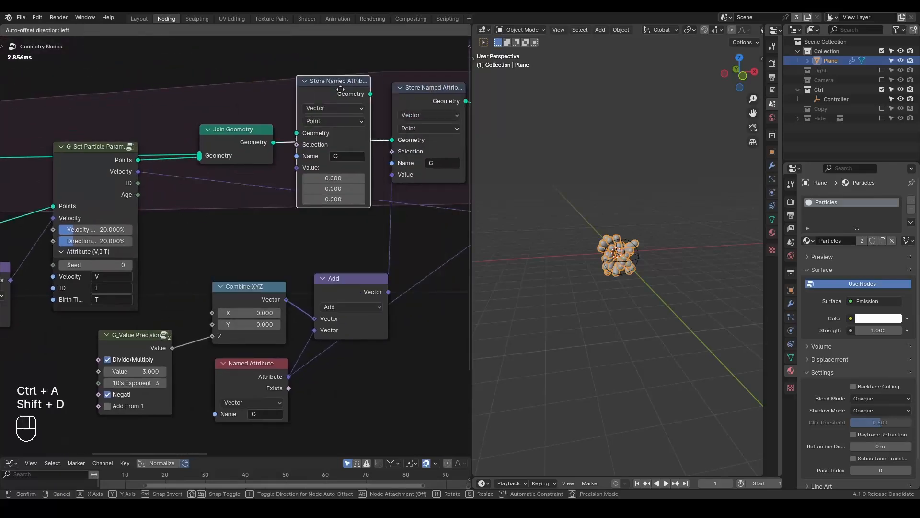
pyautogui.click(322, 71)
pyautogui.click(321, 90)
pyautogui.press('f')
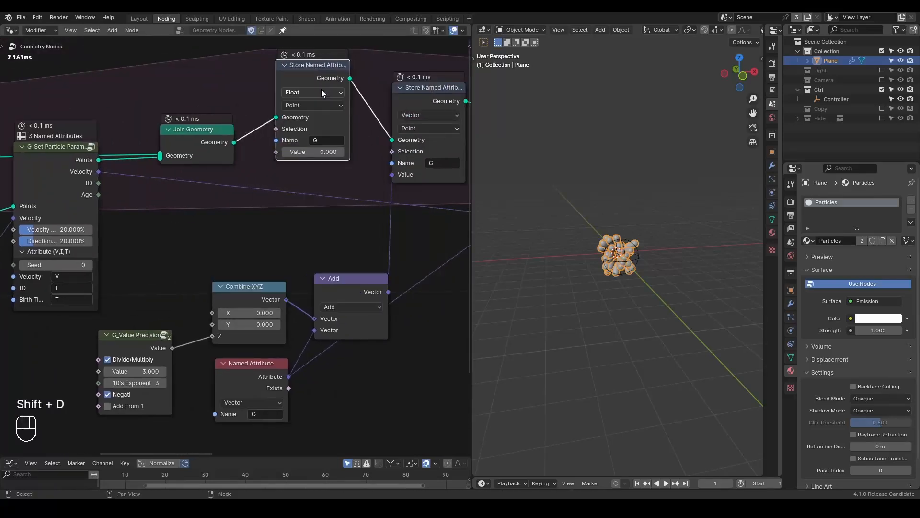
pyautogui.moveTo(199, 177); pyautogui.dragTo(242, 173, button='middle')
pyautogui.click(367, 90)
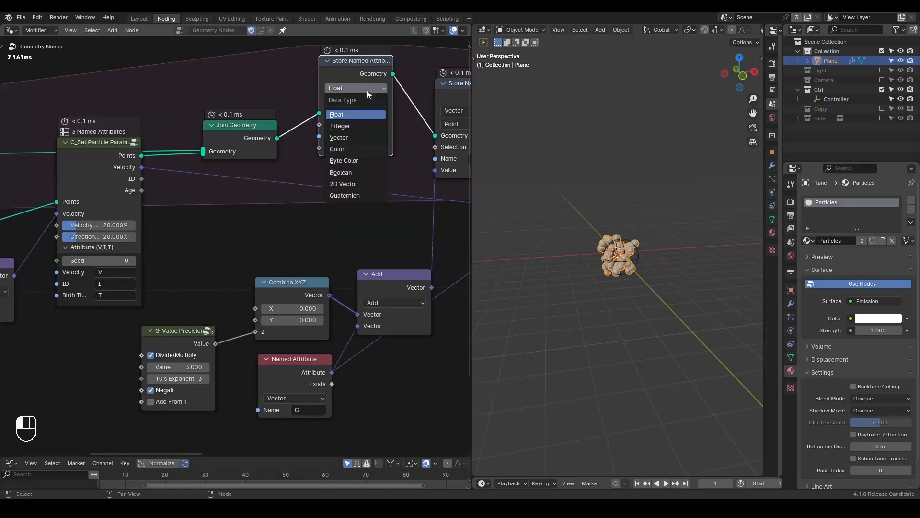
# Step: Connect the particle Age output to the new Store Named Attribute's Value and name the attribute A
pyautogui.moveTo(134, 194); pyautogui.dragTo(319, 148)
pyautogui.click(377, 135)
pyautogui.write('A')
pyautogui.press('Return')
# Step: Collapse the Attribute (V,I,T) settings of the G_Set Particle Params node and move the node slightly down below Join Geometry
pyautogui.moveTo(153, 240); pyautogui.dragTo(203, 212, button='middle')
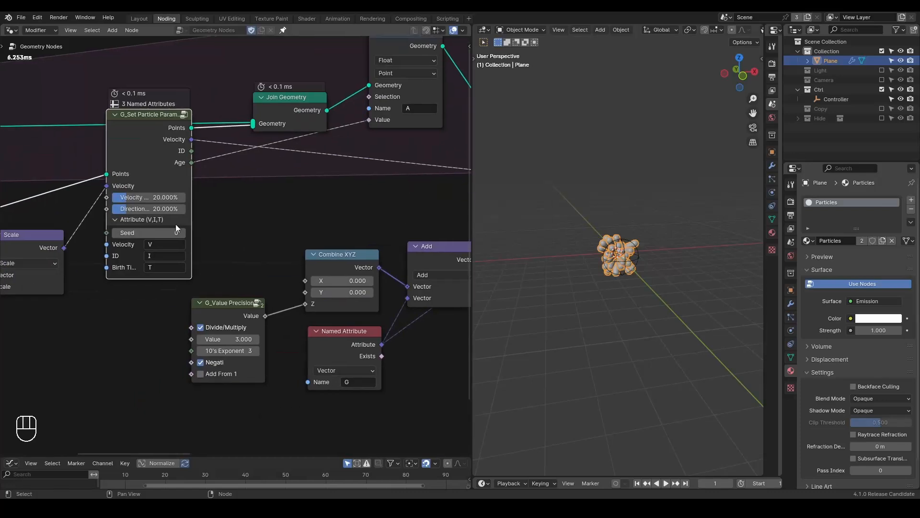
pyautogui.click(142, 221)
pyautogui.moveTo(150, 127); pyautogui.dragTo(166, 160)
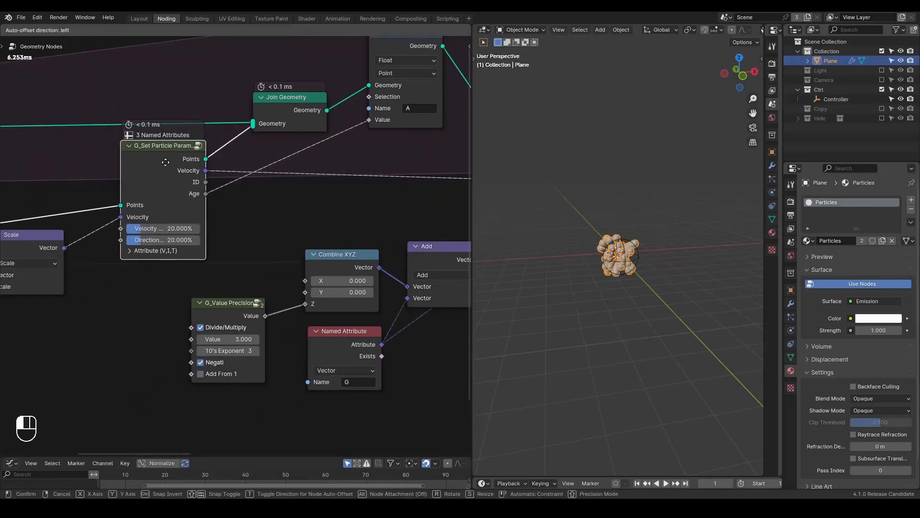
pyautogui.moveTo(223, 196); pyautogui.dragTo(240, 238, button='middle')
pyautogui.scroll(-2, 240, 238)
pyautogui.moveTo(200, 158); pyautogui.dragTo(154, 174, button='middle')
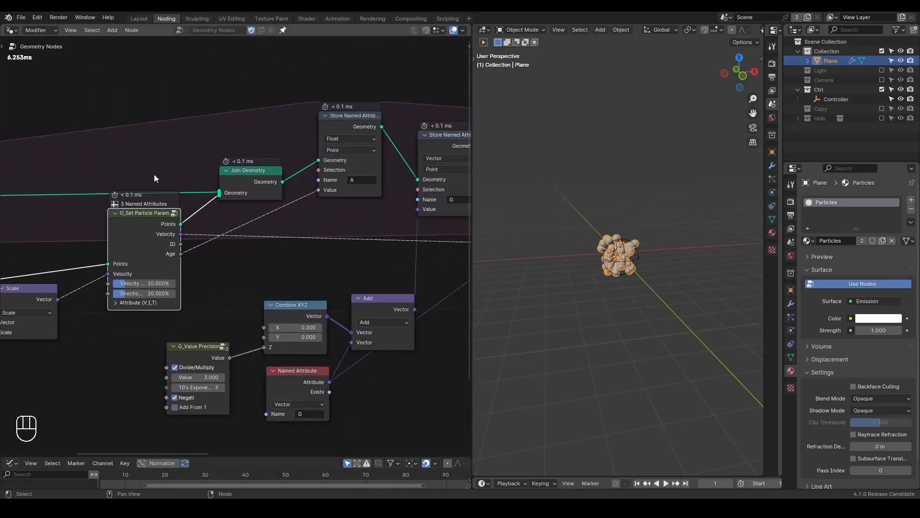
pyautogui.moveTo(122, 324); pyautogui.dragTo(170, 271, button='middle')
pyautogui.hotkey('ctrl', 'a')
pyautogui.write('sce')
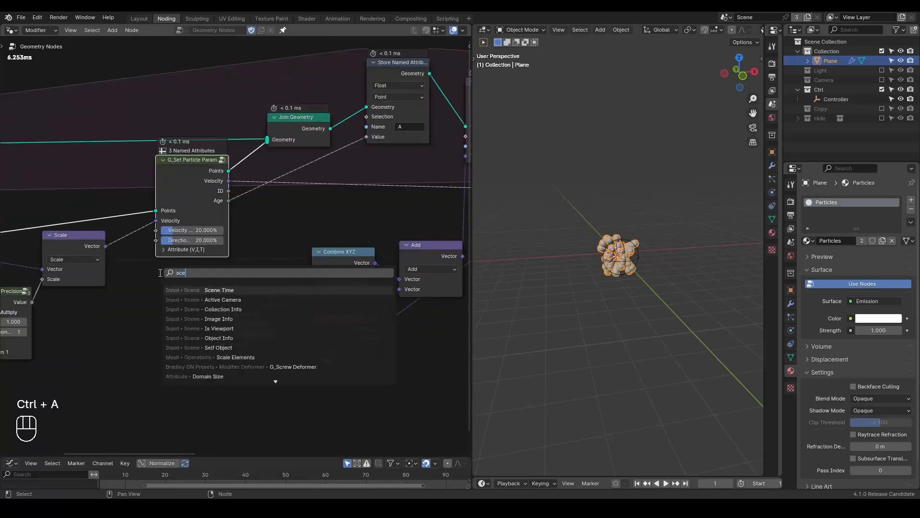
pyautogui.press('Return')
pyautogui.click(77, 313)
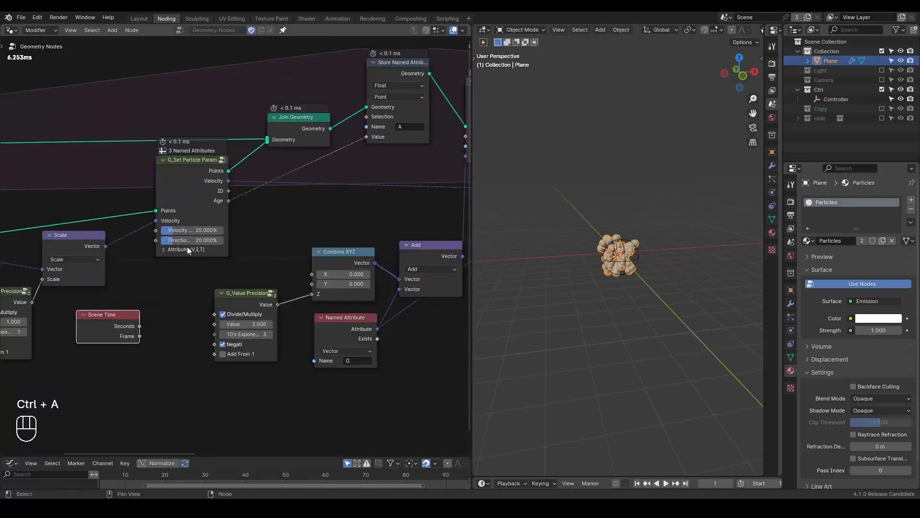
pyautogui.moveTo(183, 181)
pyautogui.mouseDown()
pyautogui.moveTo(187, 175)
pyautogui.moveTo(182, 184)
pyautogui.mouseUp()
pyautogui.click(125, 320)
pyautogui.press('x')
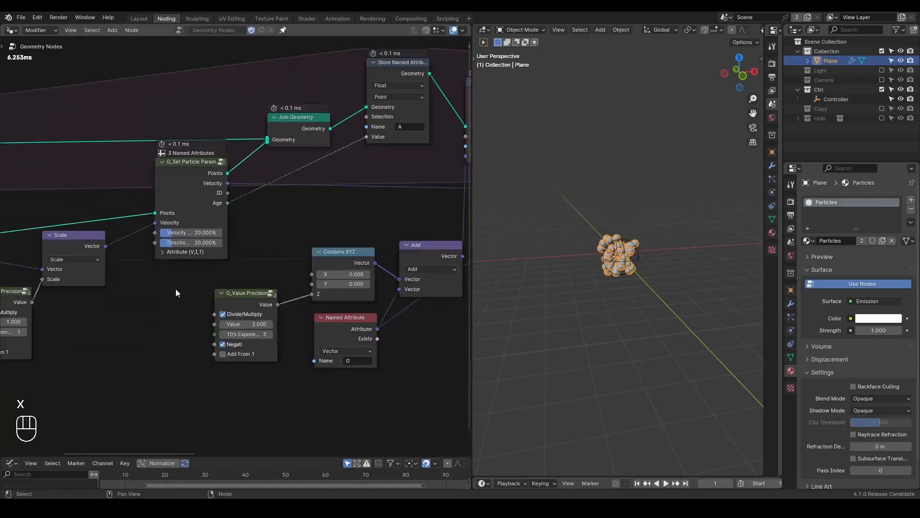
# Step: Duplicate the VD Named Attribute node below Align Euler to Vector and set the copy to Float with the name A
pyautogui.moveTo(391, 217); pyautogui.dragTo(231, 233, button='middle')
pyautogui.hotkey('shift', 'd')
pyautogui.click(213, 318)
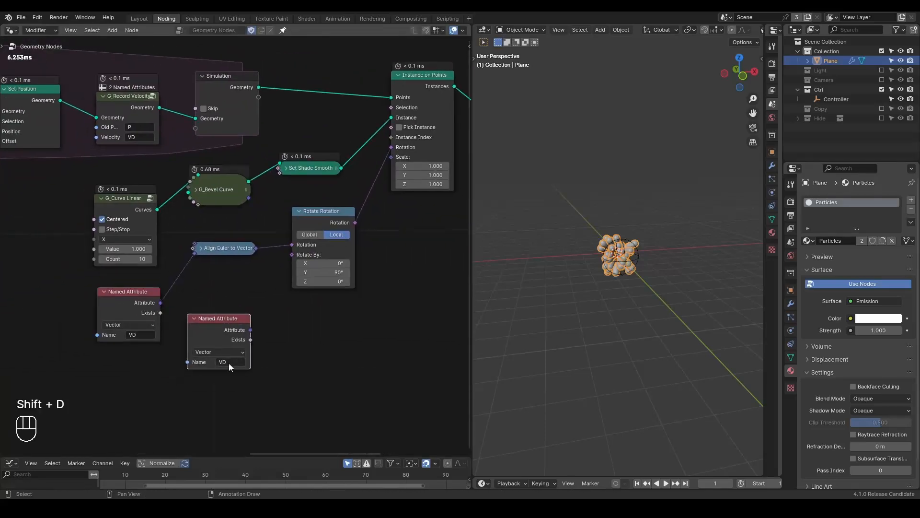
pyautogui.moveTo(240, 382); pyautogui.dragTo(220, 336, button='middle')
# Step: Add a G_Time Falloff node and feed its Time input from the A Named Attribute
pyautogui.hotkey('ctrl', 'a')
pyautogui.write('time fal')
pyautogui.press('Return')
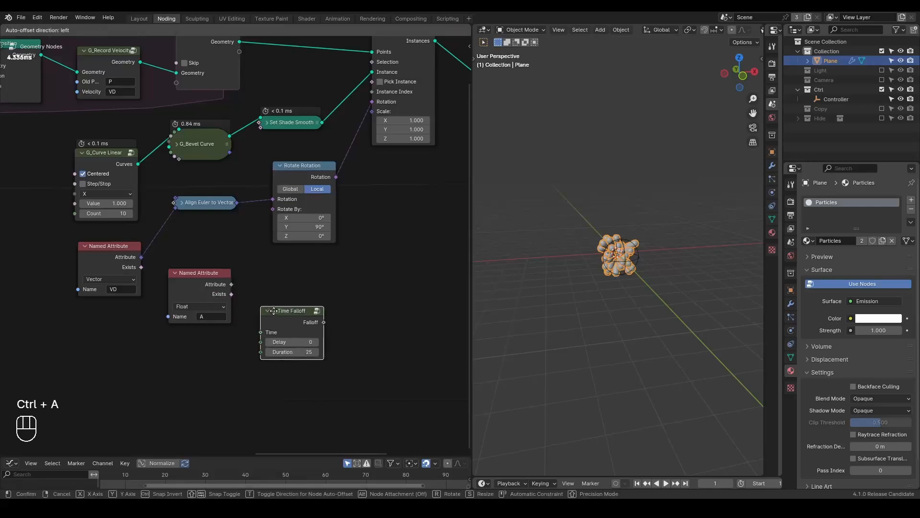
pyautogui.click(266, 265)
pyautogui.moveTo(209, 283); pyautogui.dragTo(130, 329)
pyautogui.scroll(1, 202, 321)
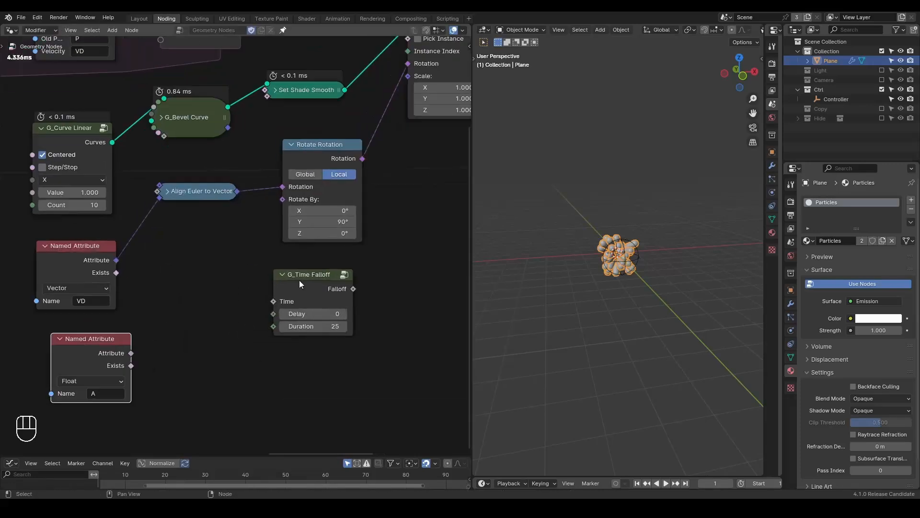
pyautogui.moveTo(299, 280); pyautogui.dragTo(237, 312)
pyautogui.moveTo(131, 353); pyautogui.dragTo(195, 314)
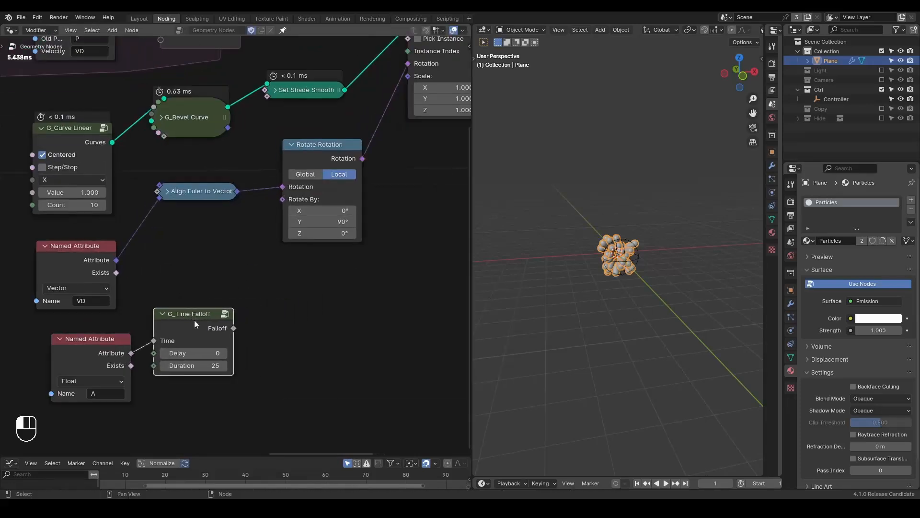
# Step: Connect the G_Time Falloff output to the Instance on Points Scale and route the link through a reroute point below Rotate Rotation
pyautogui.scroll(-1, 215, 350)
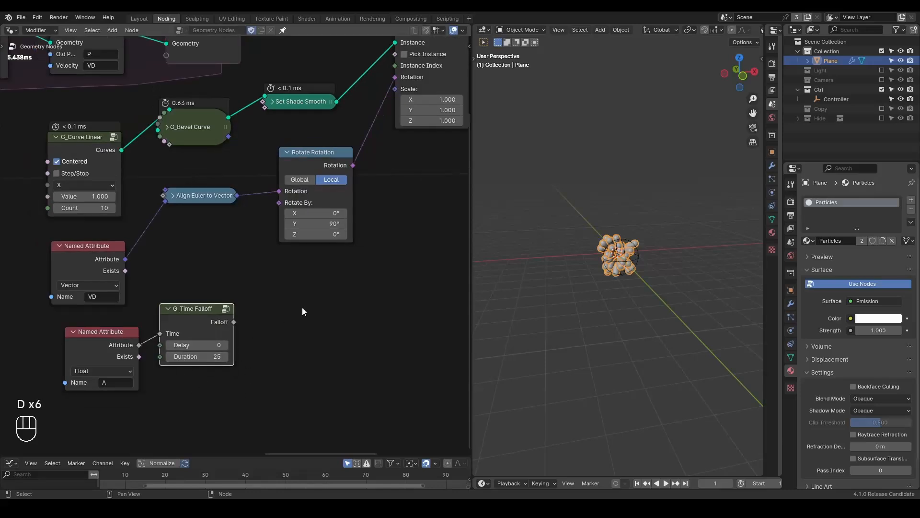
pyautogui.moveTo(278, 316); pyautogui.dragTo(256, 350, button='middle')
pyautogui.moveTo(197, 359); pyautogui.dragTo(358, 127)
pyautogui.keyDown('shift'); pyautogui.moveTo(220, 302); pyautogui.dragTo(268, 370, button='right'); pyautogui.keyUp('shift')
pyautogui.press('g')
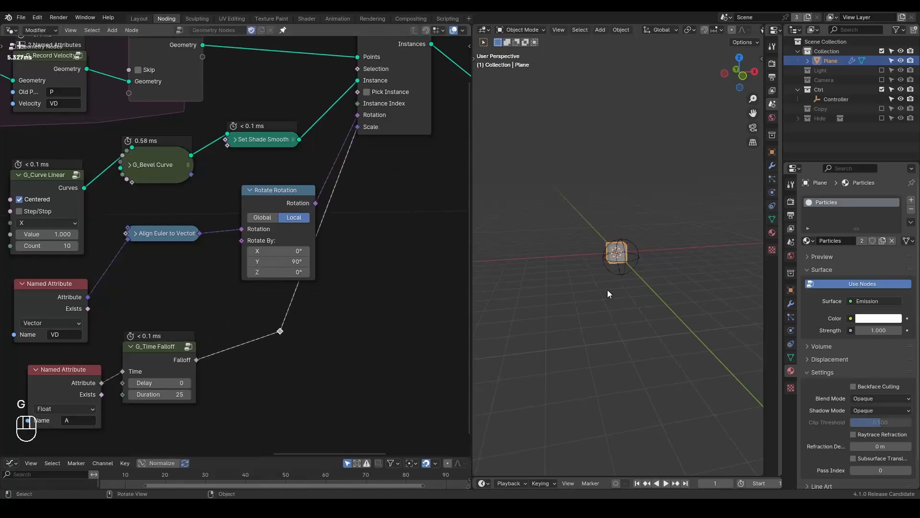
# Step: Play the simulation to check how the age falloff scales the instances, and return to the first frame
pyautogui.press('space')
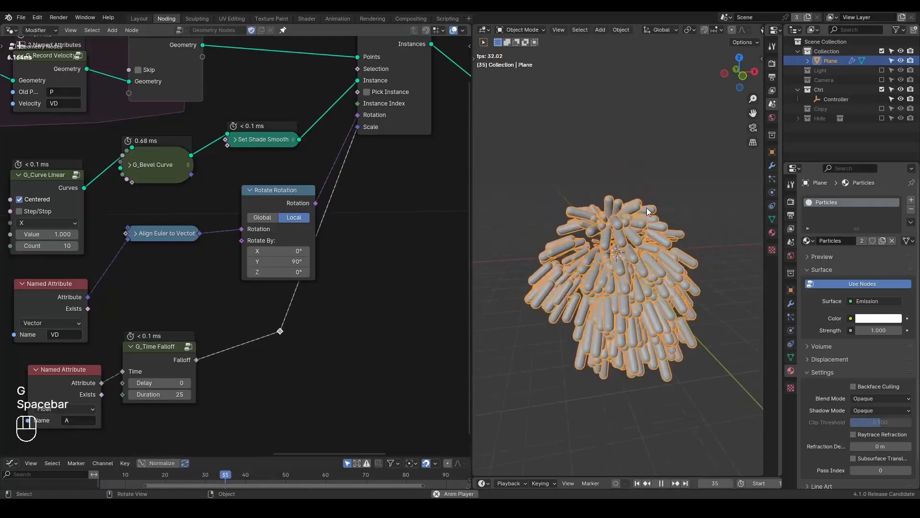
pyautogui.press('space')
pyautogui.hotkey('shift', 'space')
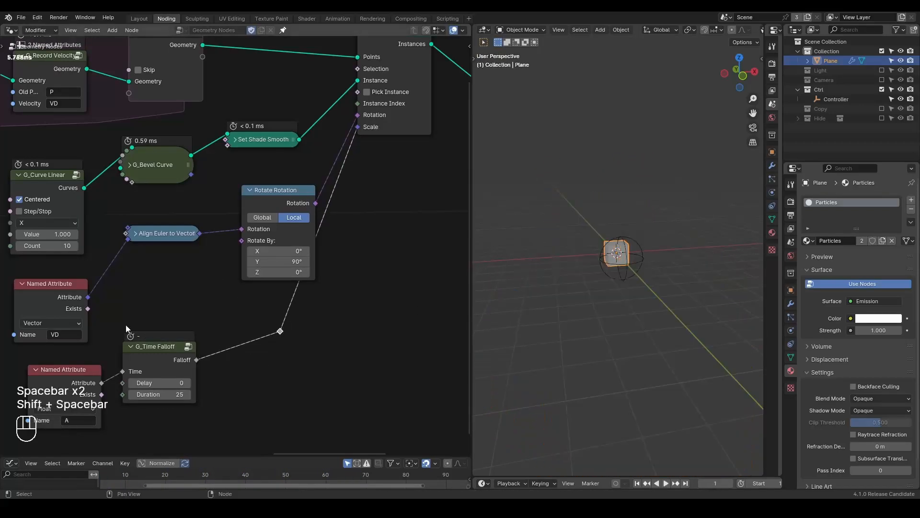
pyautogui.moveTo(131, 331); pyautogui.dragTo(184, 248, button='middle')
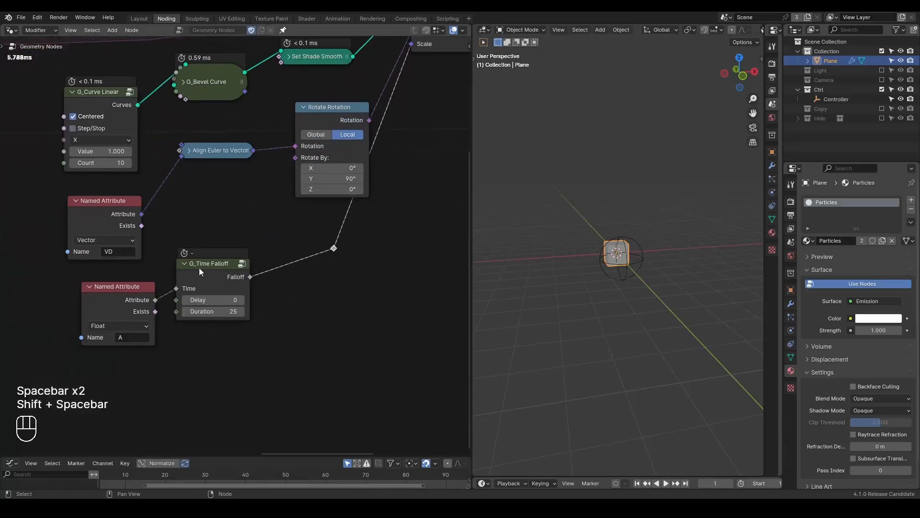
pyautogui.press('d')
pyautogui.moveTo(220, 348); pyautogui.dragTo(233, 346)
pyautogui.moveTo(317, 357); pyautogui.dragTo(315, 407)
pyautogui.press('d')
pyautogui.moveTo(370, 272)
pyautogui.mouseDown(button='right')
pyautogui.moveTo(325, 409)
pyautogui.moveTo(353, 385)
pyautogui.mouseUp(button='right')
# Step: Spread out the A Named Attribute and G_Time Falloff nodes and insert a G_Remap 0-1 node after the falloff
pyautogui.moveTo(142, 309); pyautogui.dragTo(279, 274, button='middle')
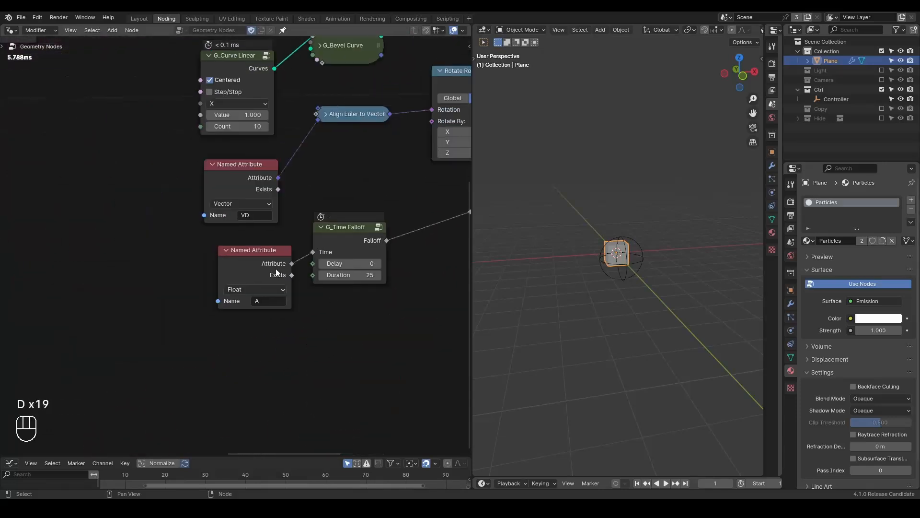
pyautogui.moveTo(280, 275); pyautogui.dragTo(167, 288)
pyautogui.moveTo(350, 240); pyautogui.dragTo(263, 272)
pyautogui.hotkey('ctrl', 'a')
pyautogui.write('rem')
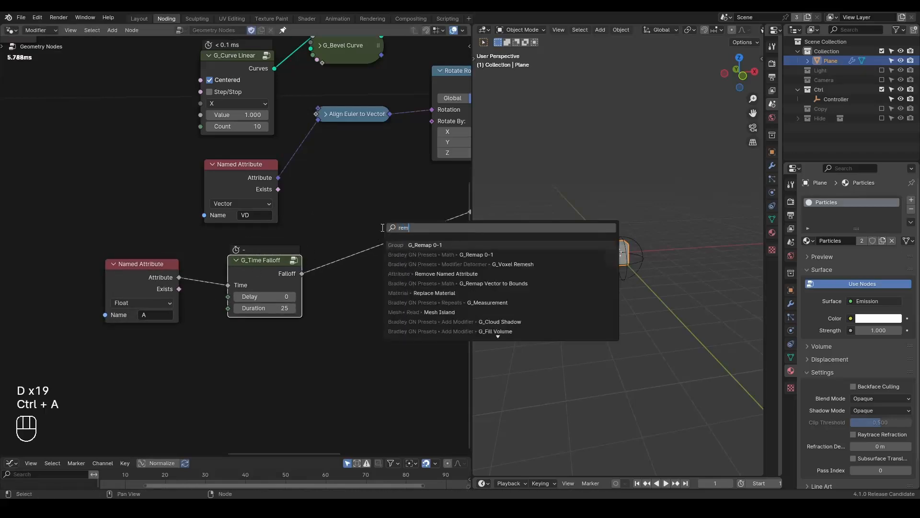
pyautogui.press('Return')
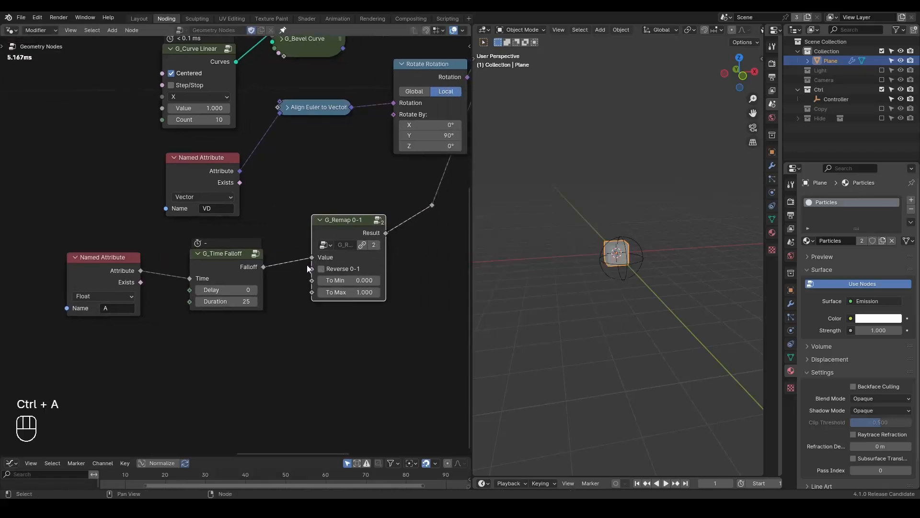
# Step: Insert a Float Curve node between G_Time Falloff and G_Remap 0-1, and collapse the VD Named Attribute to make room for it
pyautogui.click(314, 220)
pyautogui.hotkey('ctrl', 'a')
pyautogui.write('float')
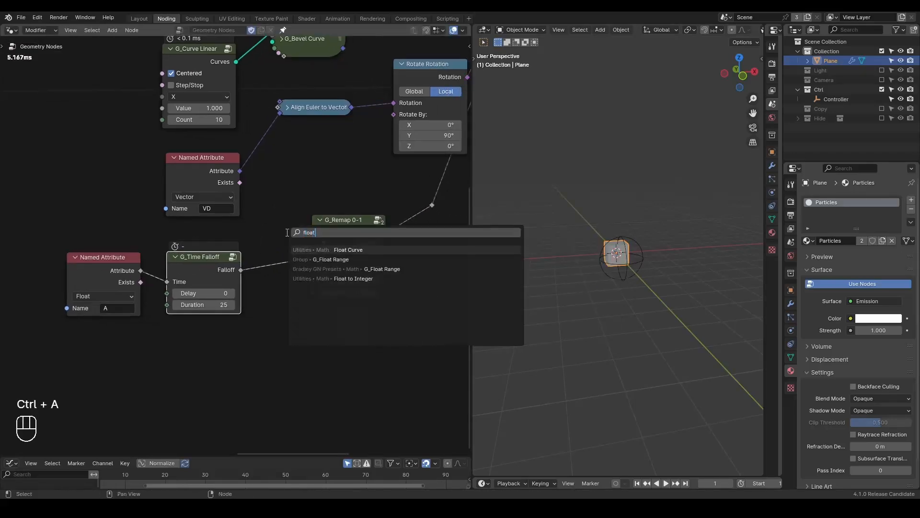
pyautogui.press('Return')
pyautogui.click(143, 221)
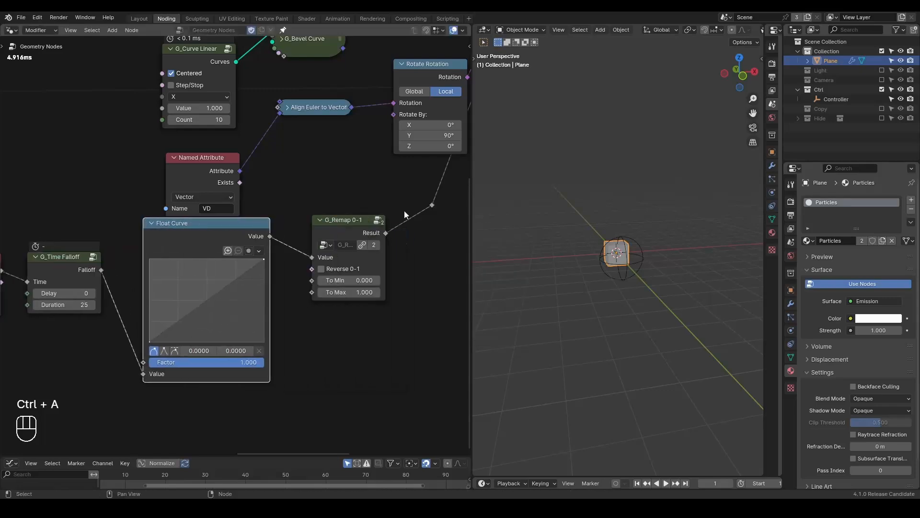
pyautogui.moveTo(295, 301); pyautogui.dragTo(323, 294, button='middle')
pyautogui.click(223, 144)
pyautogui.moveTo(239, 230); pyautogui.dragTo(242, 216)
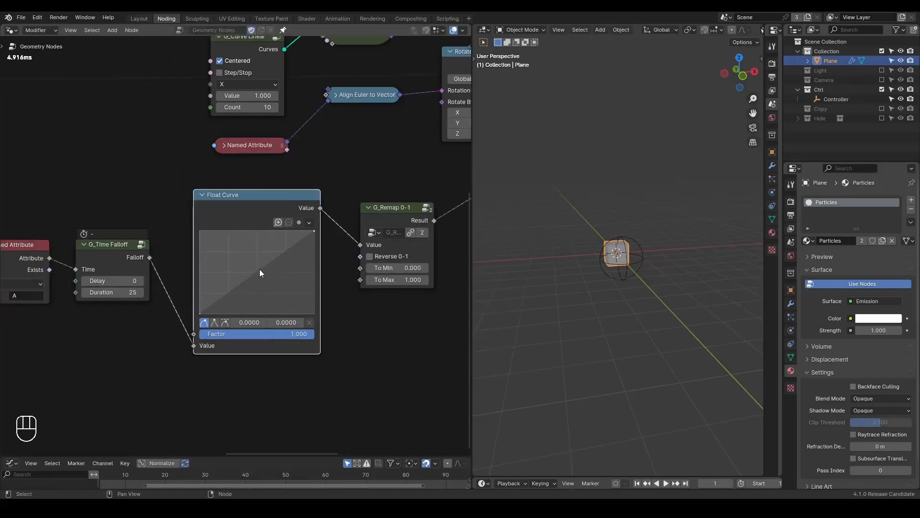
# Step: Shape the Float Curve into an arch peaking at about 0.3954, 0.9750 with its end point dropped to the baseline, and play the simulation
pyautogui.moveTo(252, 276); pyautogui.dragTo(227, 247)
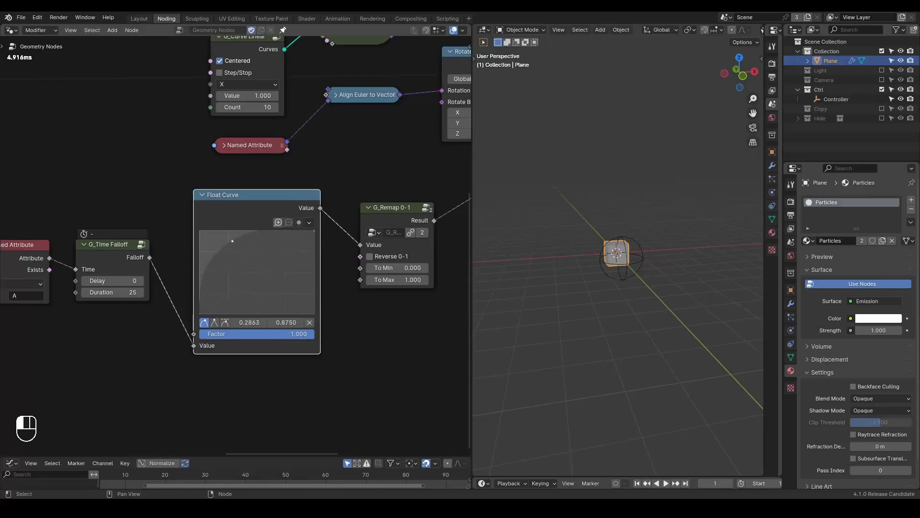
pyautogui.moveTo(314, 230); pyautogui.dragTo(314, 302)
pyautogui.moveTo(234, 247); pyautogui.dragTo(245, 232)
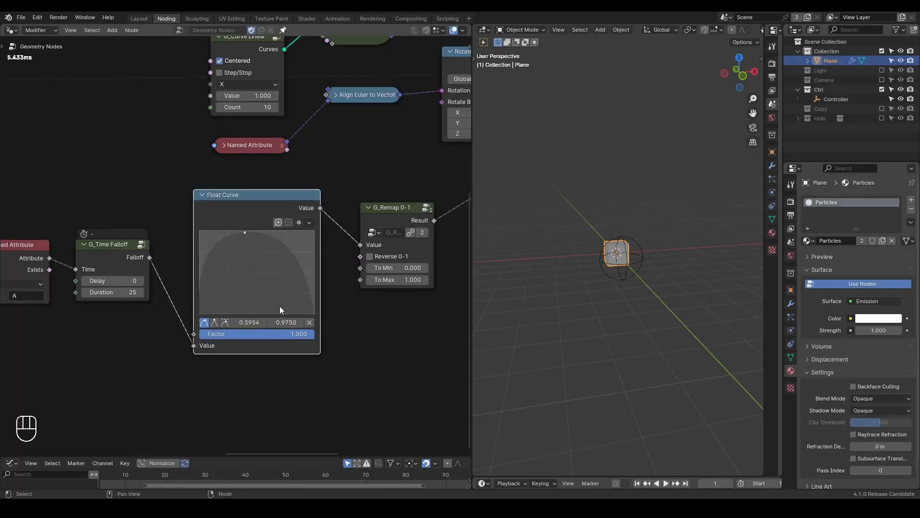
pyautogui.moveTo(312, 196); pyautogui.dragTo(288, 199, button='middle')
pyautogui.moveTo(376, 286); pyautogui.dragTo(381, 275)
pyautogui.press('space')
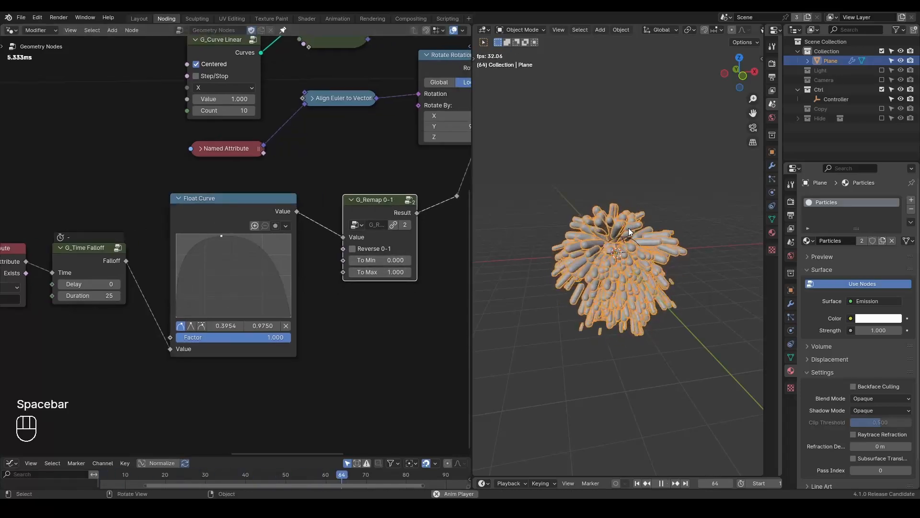
pyautogui.press('space')
# Step: Add a G_Value Precision node below the Float Curve and connect its Value to To Max on G_Remap 0-1
pyautogui.moveTo(320, 336); pyautogui.dragTo(316, 292, button='middle')
pyautogui.hotkey('ctrl', 'a')
pyautogui.write('value prec')
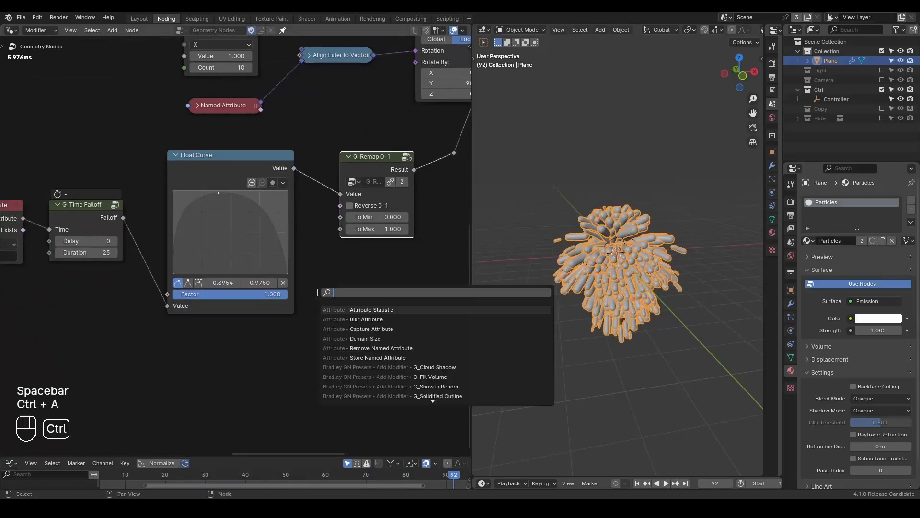
pyautogui.press('Return')
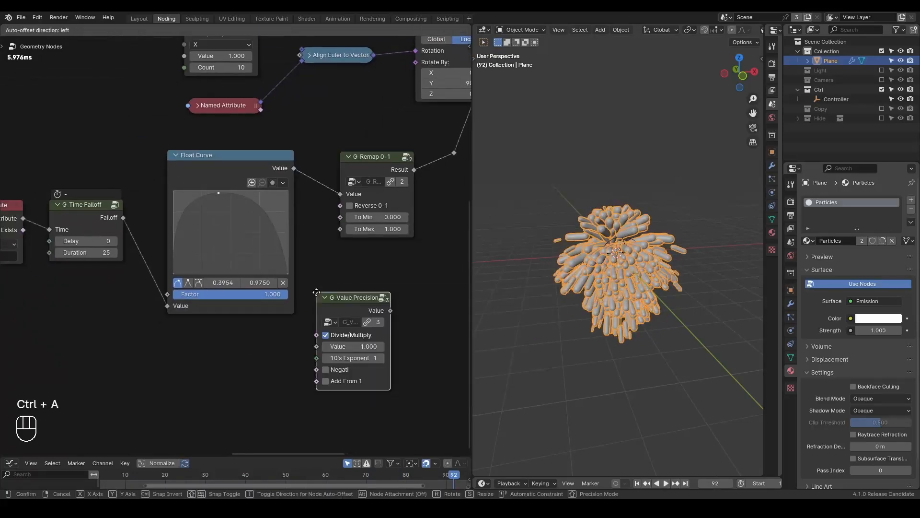
pyautogui.click(201, 329)
pyautogui.moveTo(274, 346); pyautogui.dragTo(341, 229)
# Step: Replay the simulation from the first frame to check the instance scale from another angle
pyautogui.click(655, 224)
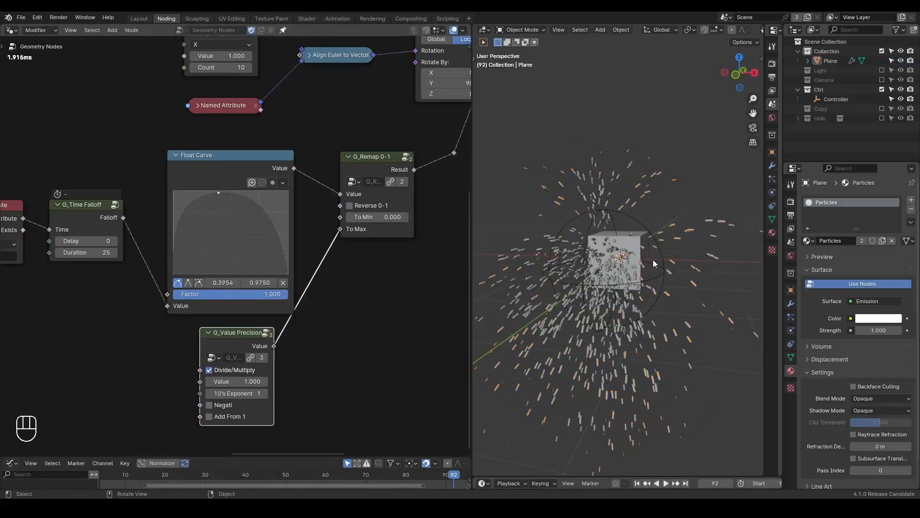
pyautogui.hotkey('shift', 'space')
pyautogui.press('space')
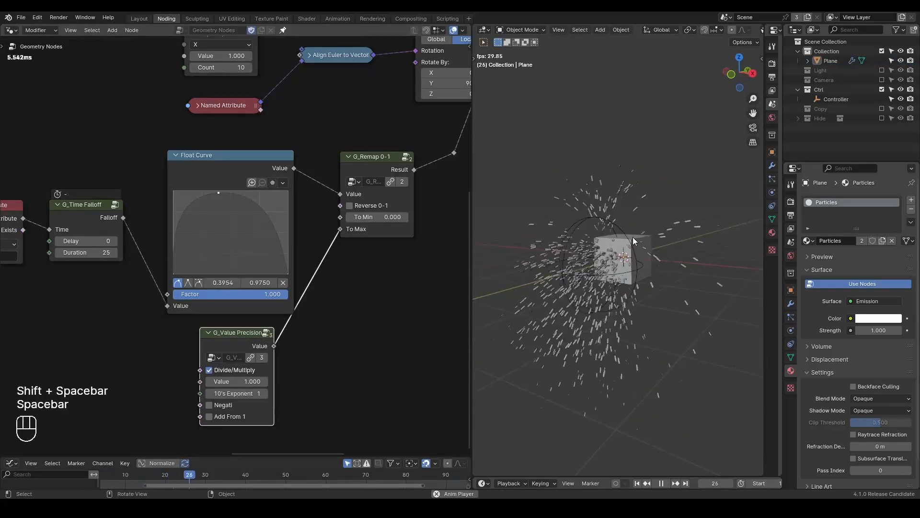
pyautogui.press('space')
# Step: Set the Duration of the G_Time Falloff node to 30
pyautogui.moveTo(186, 240); pyautogui.dragTo(217, 232, button='middle')
pyautogui.moveTo(139, 244)
pyautogui.keyDown('shift'); pyautogui.mouseDown()
pyautogui.moveTo(120, 244)
pyautogui.moveTo(142, 244)
pyautogui.mouseUp(); pyautogui.keyUp('shift')
pyautogui.click(119, 244)
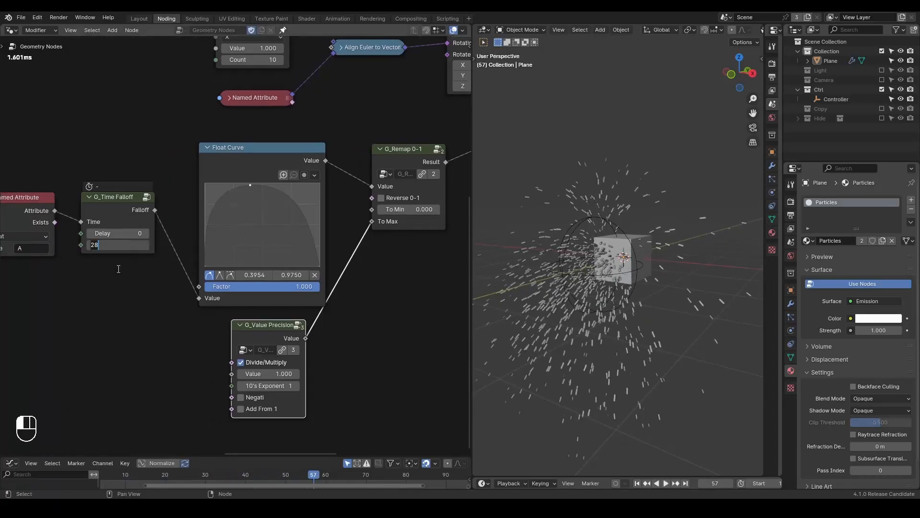
pyautogui.moveTo(99, 282); pyautogui.dragTo(236, 269, button='middle')
pyautogui.write('30')
pyautogui.press('Return')
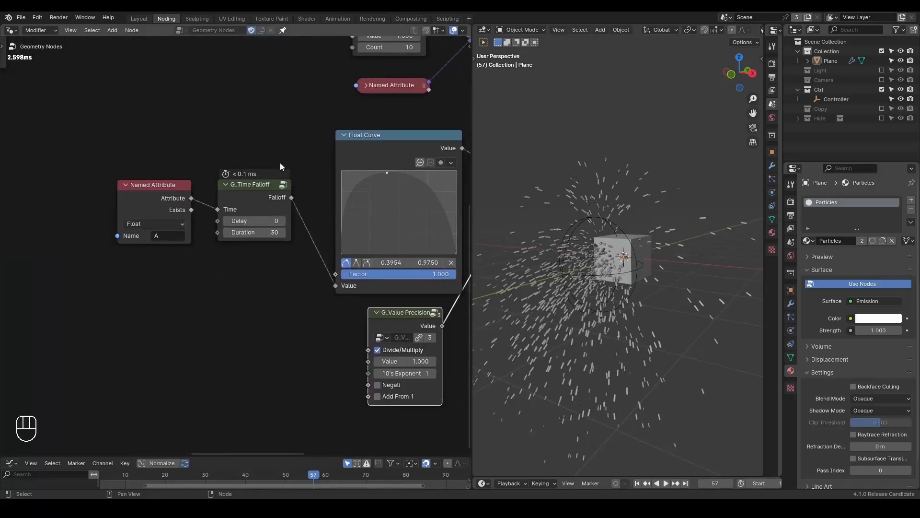
# Step: Collapse the Float Curve node and spread out the A Named Attribute and G_Time Falloff nodes
pyautogui.click(348, 135)
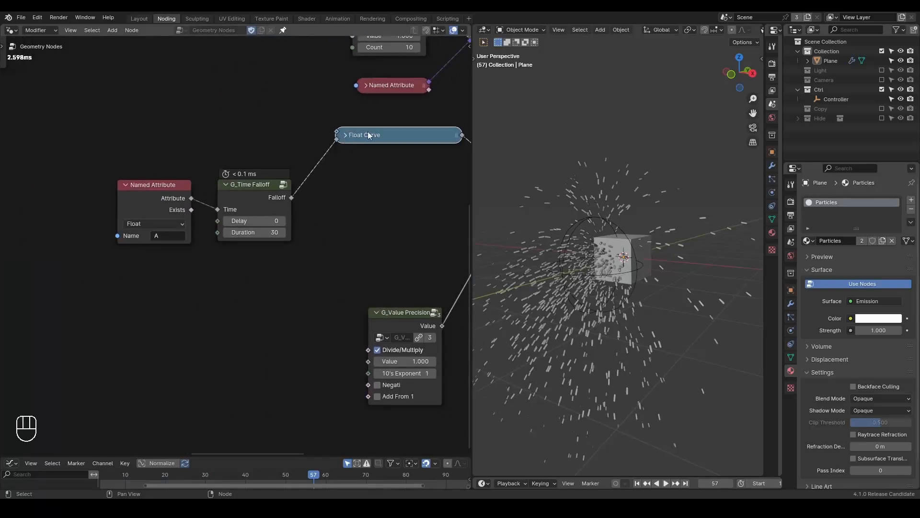
pyautogui.moveTo(234, 198); pyautogui.dragTo(244, 178)
pyautogui.moveTo(160, 198); pyautogui.dragTo(83, 192)
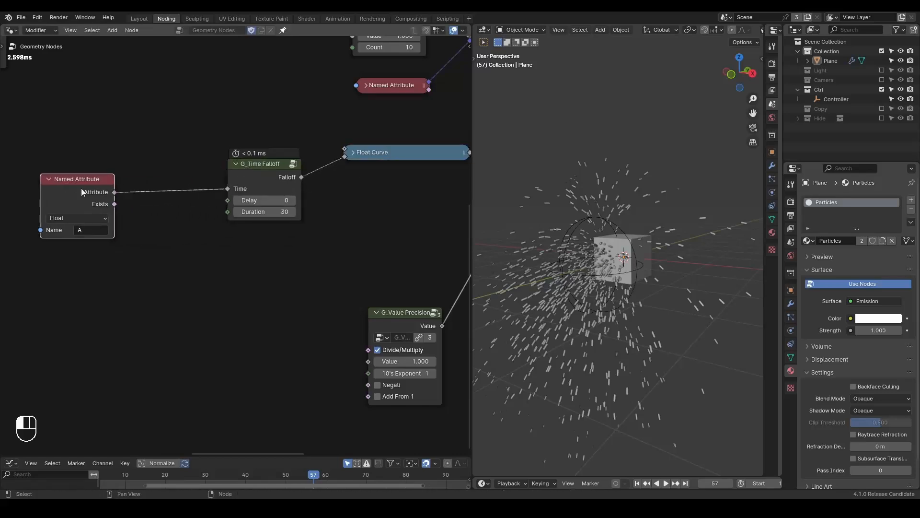
# Step: Add a G_Randomness node below the A Named Attribute and set its Avg to 30
pyautogui.hotkey('ctrl', 'a')
pyautogui.write('randomness')
pyautogui.press('Return')
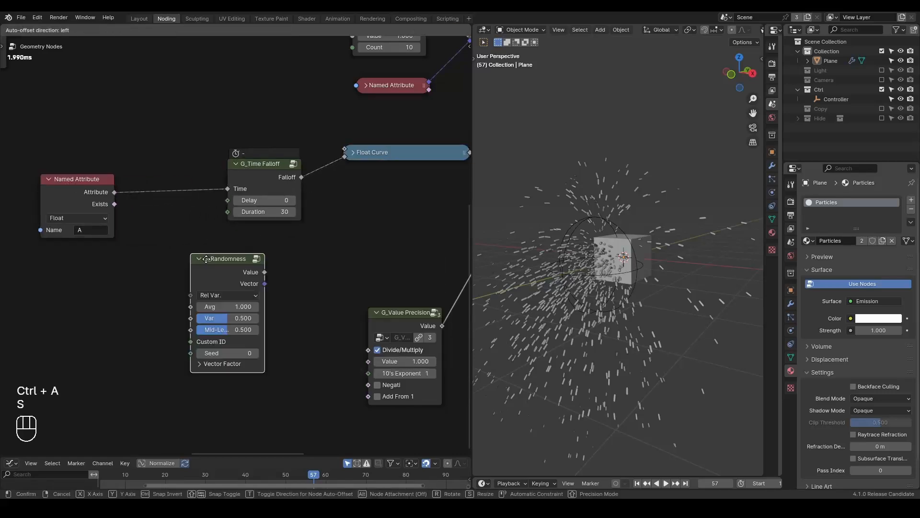
pyautogui.click(107, 275)
pyautogui.scroll(2, 221, 288)
pyautogui.click(174, 321)
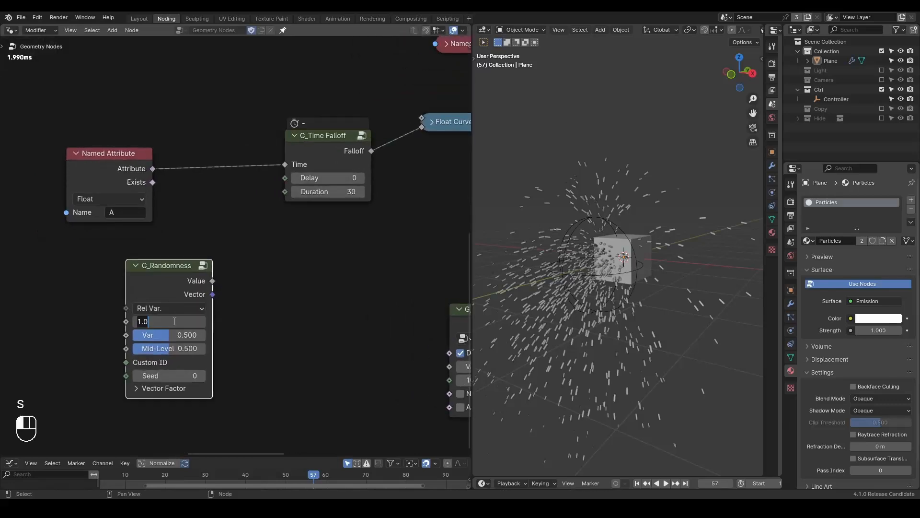
pyautogui.press('Return')
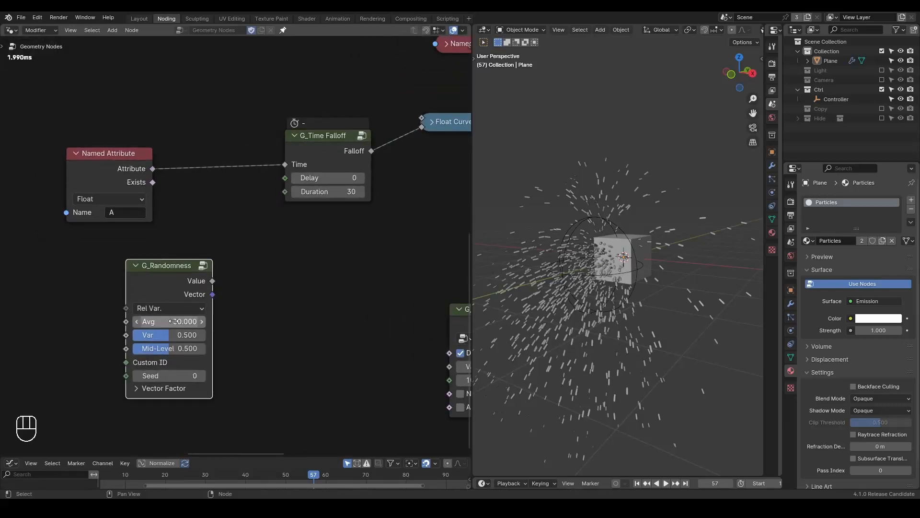
# Step: Connect the G_Randomness Value output to the Duration input of G_Time Falloff and shift the G_Randomness node slightly
pyautogui.moveTo(212, 281); pyautogui.dragTo(289, 196)
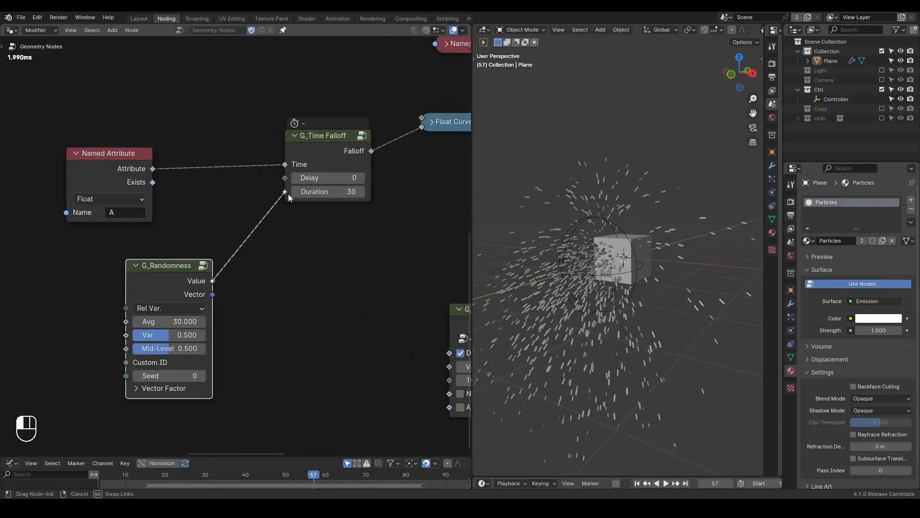
pyautogui.moveTo(289, 193)
pyautogui.mouseDown()
pyautogui.moveTo(286, 228)
pyautogui.moveTo(286, 194)
pyautogui.mouseUp()
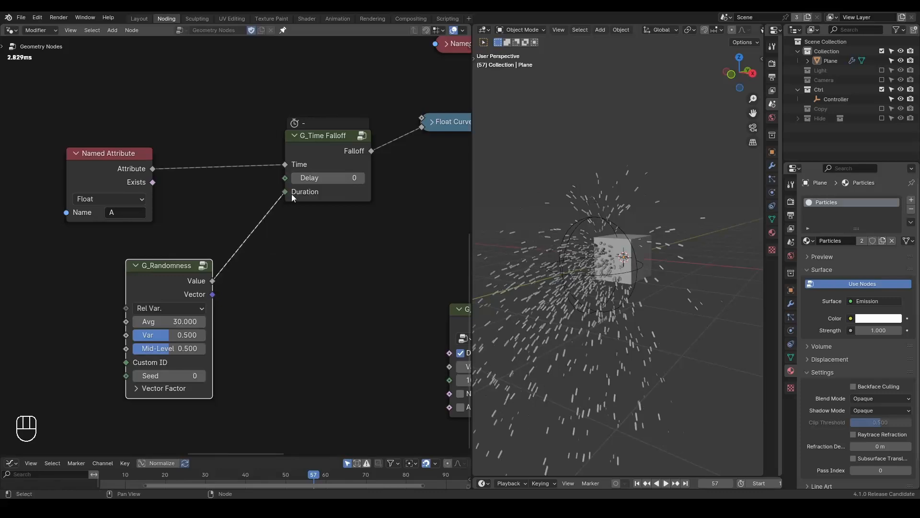
pyautogui.moveTo(171, 277); pyautogui.dragTo(182, 269)
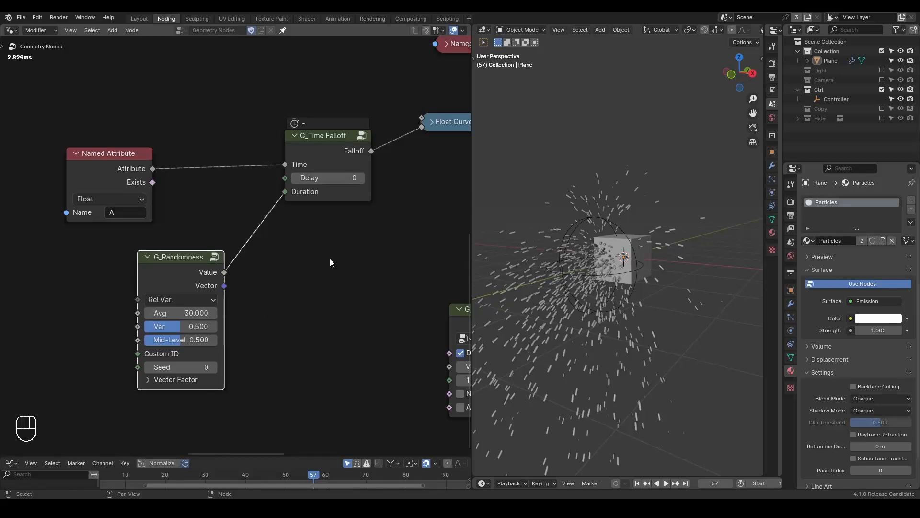
# Step: Replay the simulation from the first frame to check the randomized particle durations
pyautogui.hotkey('shift', 'space')
pyautogui.press('space')
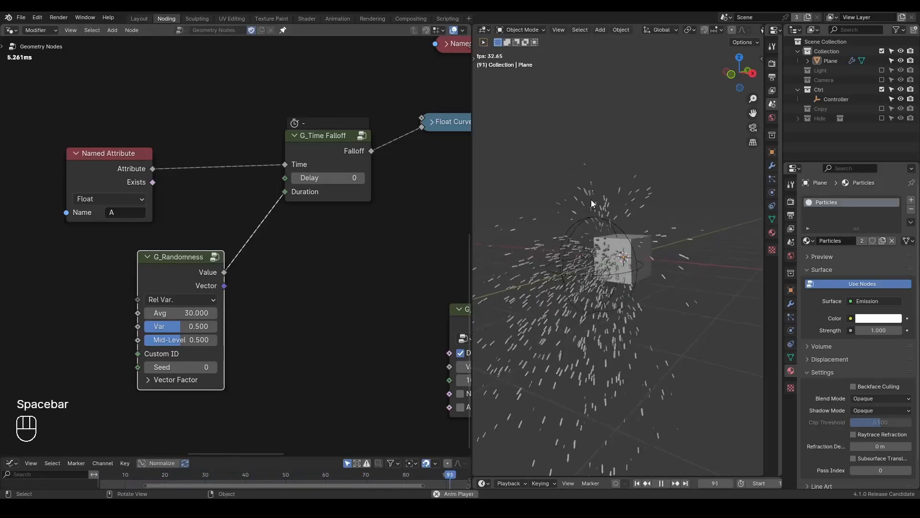
pyautogui.press('space')
pyautogui.moveTo(641, 248); pyautogui.dragTo(574, 270, button='middle')
# Step: Set the Seed of the G_Randomness node to 15
pyautogui.moveTo(189, 367); pyautogui.dragTo(369, 367)
pyautogui.click(181, 366)
pyautogui.write('15')
pyautogui.press('Return')
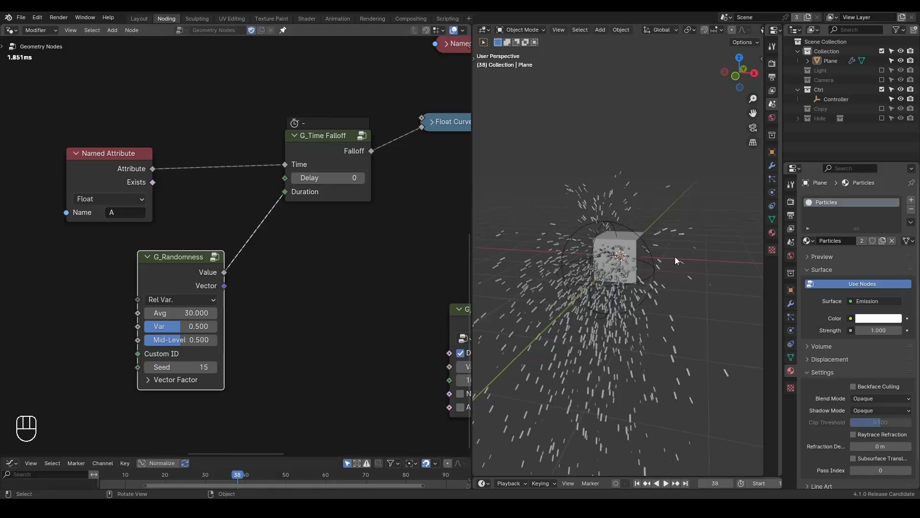
# Step: Move the G_Value Precision node up, closer to G_Remap 0-1
pyautogui.moveTo(426, 219); pyautogui.dragTo(194, 256, button='middle')
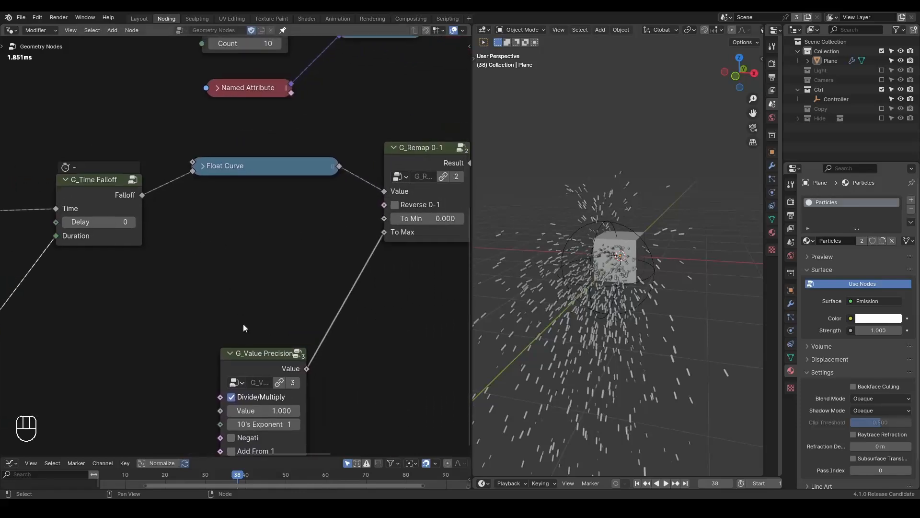
pyautogui.moveTo(261, 357); pyautogui.dragTo(275, 304)
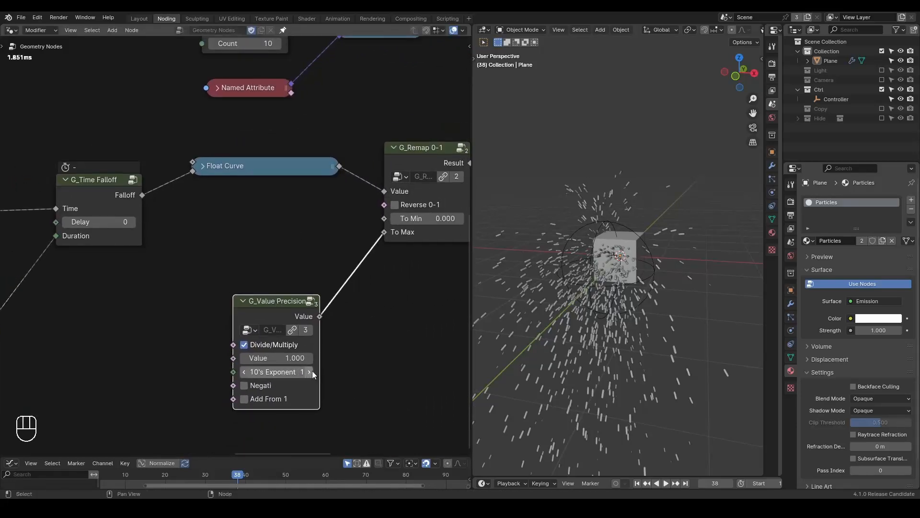
pyautogui.moveTo(199, 336); pyautogui.dragTo(324, 275, button='middle')
pyautogui.scroll(-1, 239, 255)
pyautogui.click(111, 253)
pyautogui.press('h')
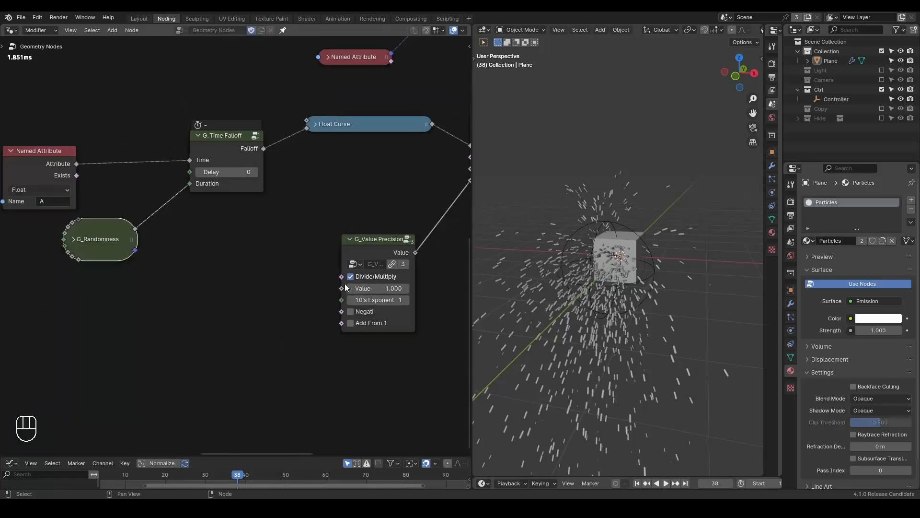
pyautogui.click(74, 239)
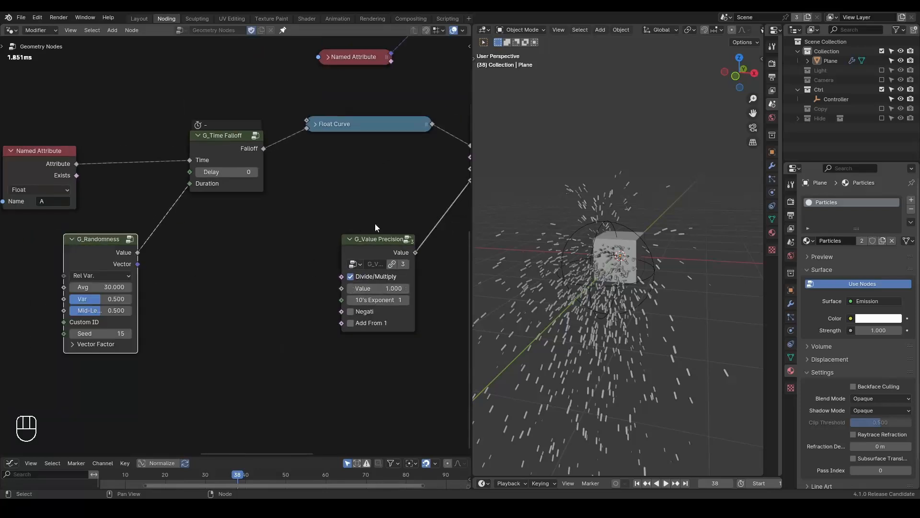
# Step: Play the simulation and view the emitted particles from a higher side angle
pyautogui.press('space')
pyautogui.moveTo(614, 200); pyautogui.dragTo(588, 223, button='middle')
pyautogui.press('space')
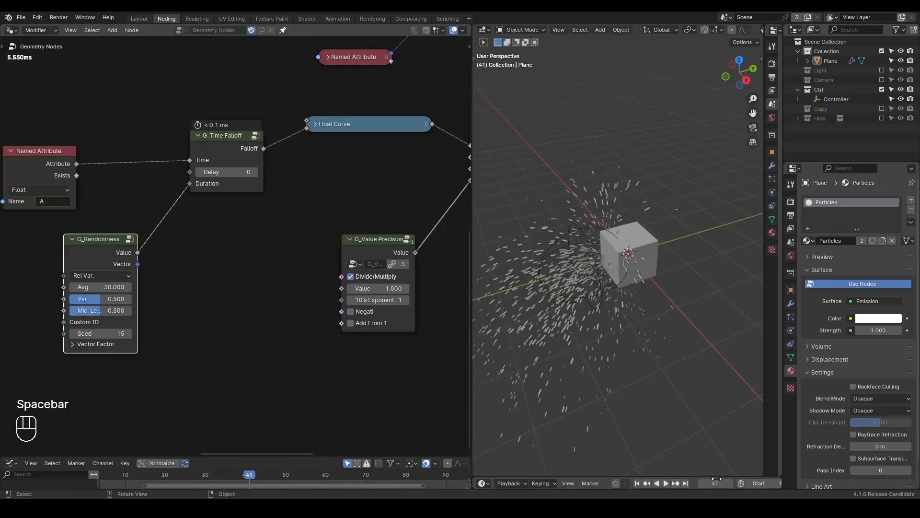
# Step: Set the scene's end frame to 5555
pyautogui.moveTo(716, 481); pyautogui.dragTo(560, 479, button='middle')
pyautogui.click(758, 483)
pyautogui.write('5555')
pyautogui.press('Return')
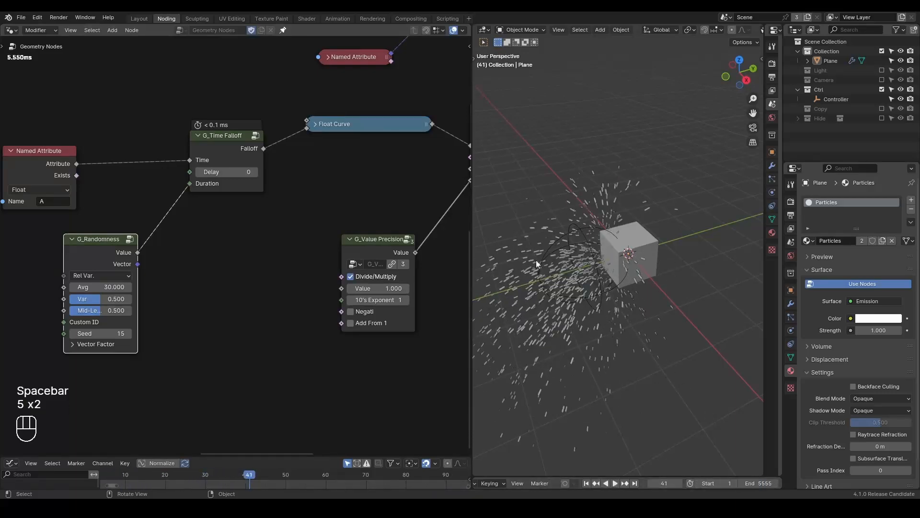
# Step: Start playback and move the Controller along the global Y axis to test how the emission reacts
pyautogui.press('space')
pyautogui.click(576, 228)
pyautogui.press('g')
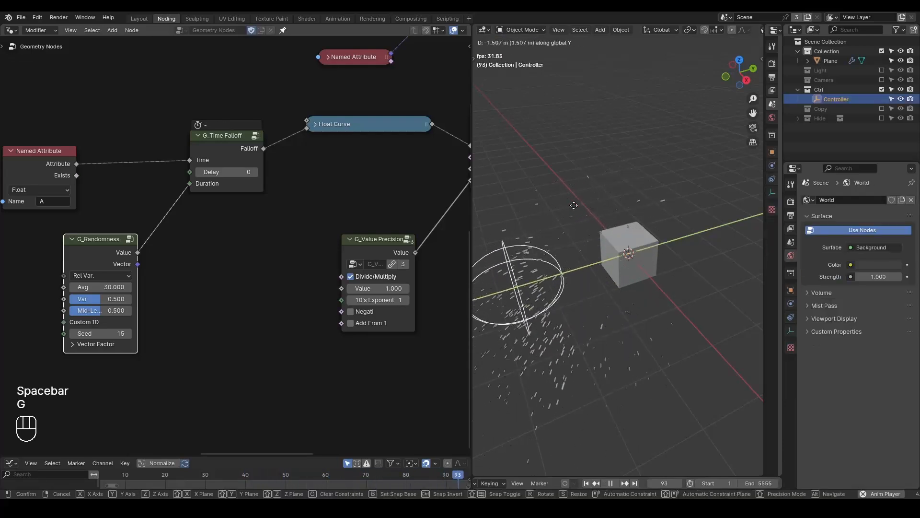
pyautogui.click(638, 188)
# Step: Raise the Controller about 0.44 m along the global Z axis while the simulation plays
pyautogui.press('g')
pyautogui.middleClick(640, 181)
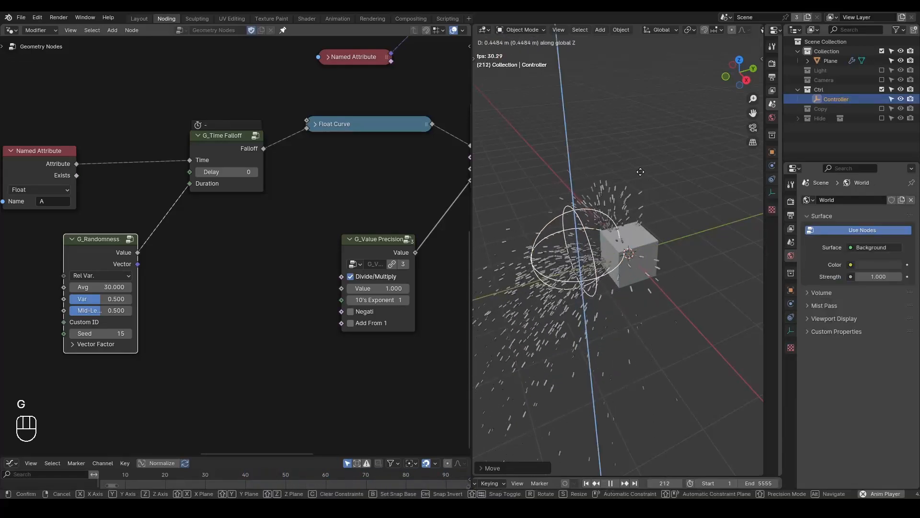
pyautogui.click(640, 171)
pyautogui.moveTo(641, 171); pyautogui.dragTo(640, 206, button='middle')
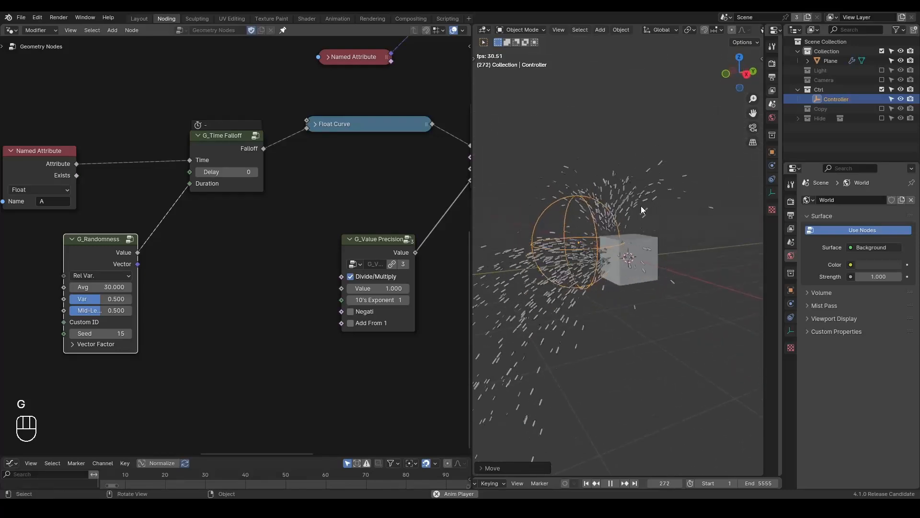
# Step: Move the Controller along global Y away from the cube, and stop playback back at the first frame
pyautogui.press('g')
pyautogui.middleClick(635, 206)
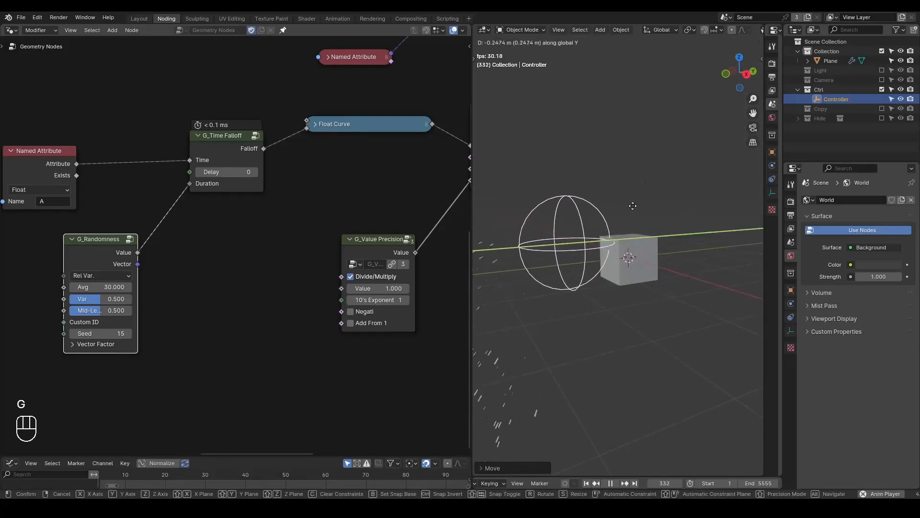
pyautogui.click(617, 209)
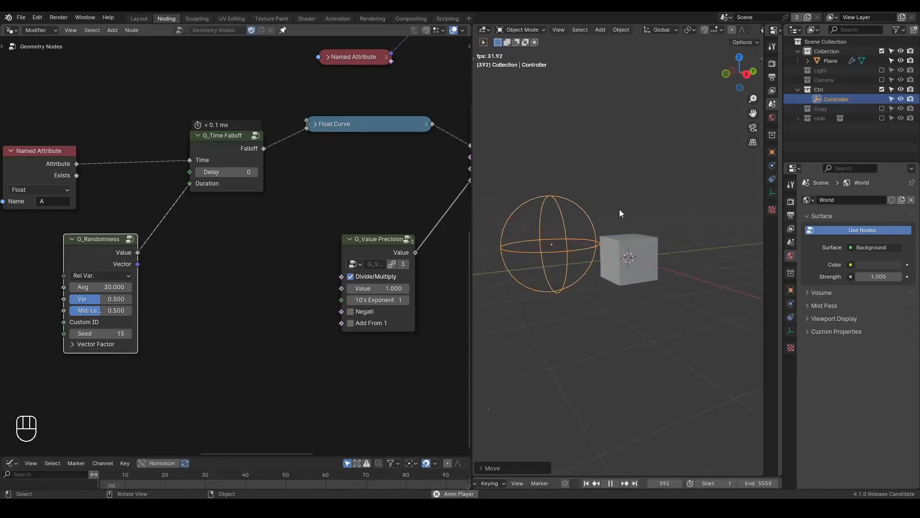
pyautogui.press('space')
pyautogui.hotkey('shift', 'space')
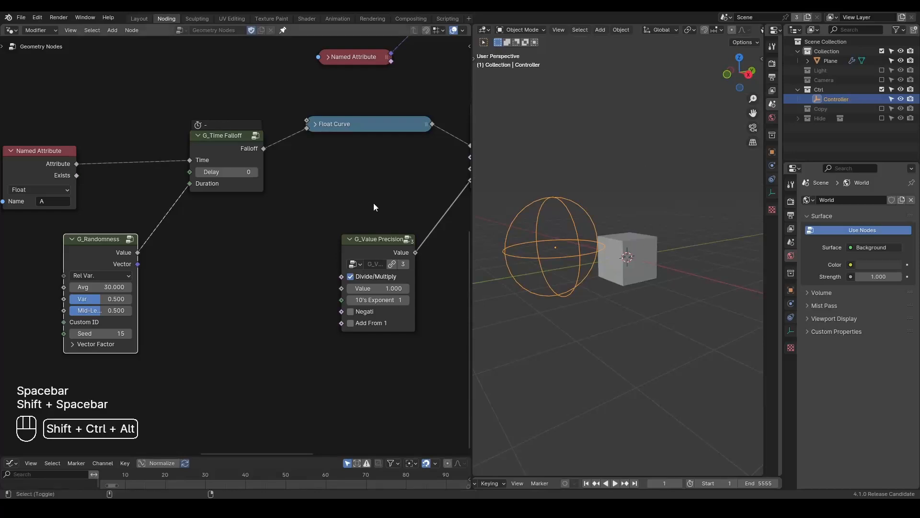
pyautogui.hotkey('ctrl', 'shift', 'alt', 'q')
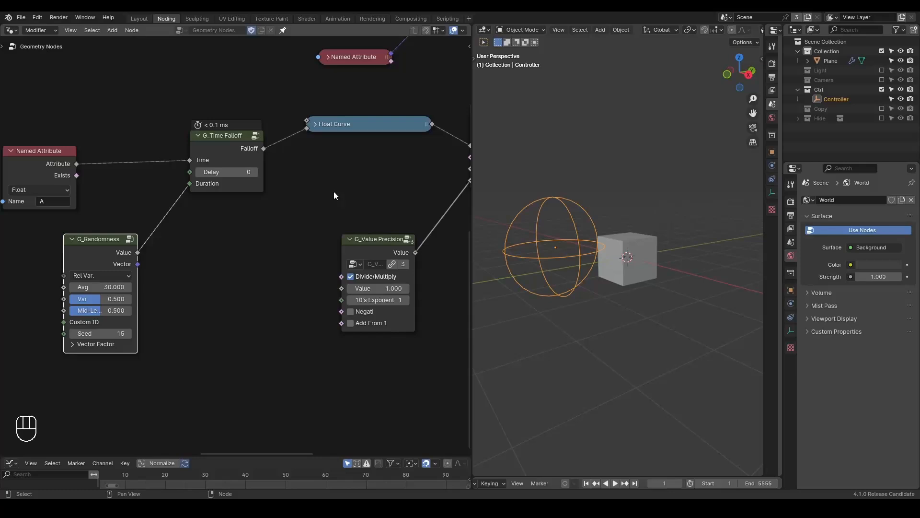
# Step: Set the G_Randomness node's average to 15, and move the Controller closer to the cube while the simulation plays
pyautogui.click(106, 286)
pyautogui.write('15')
pyautogui.press('Return')
pyautogui.press('space')
pyautogui.press('g')
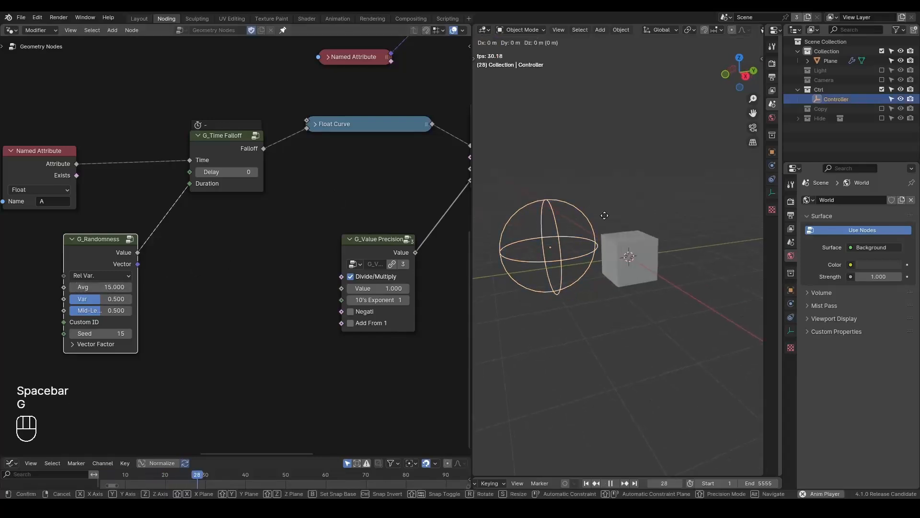
pyautogui.click(631, 209)
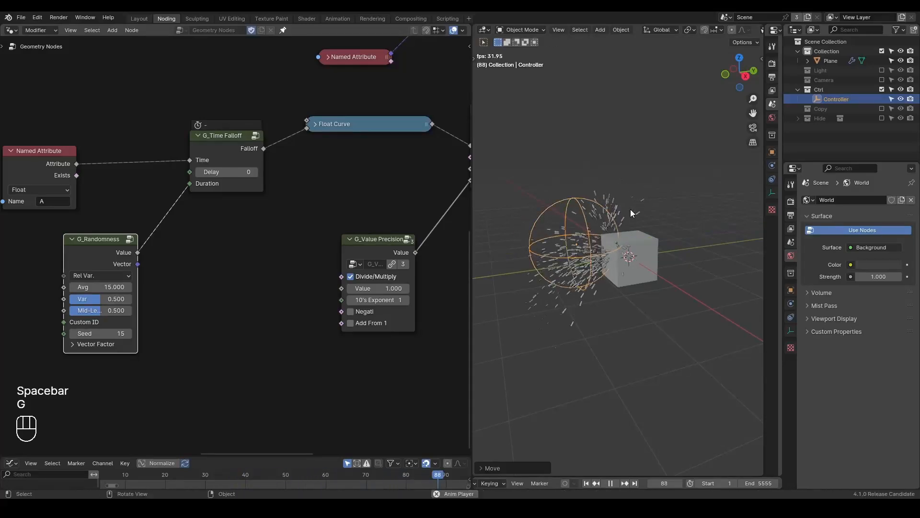
# Step: Expand the Float Curve node and reshape its curve to start at full value, with the middle point at about 0.66, 0.53
pyautogui.click(316, 124)
pyautogui.moveTo(317, 123); pyautogui.dragTo(319, 78)
pyautogui.moveTo(358, 118); pyautogui.dragTo(314, 115)
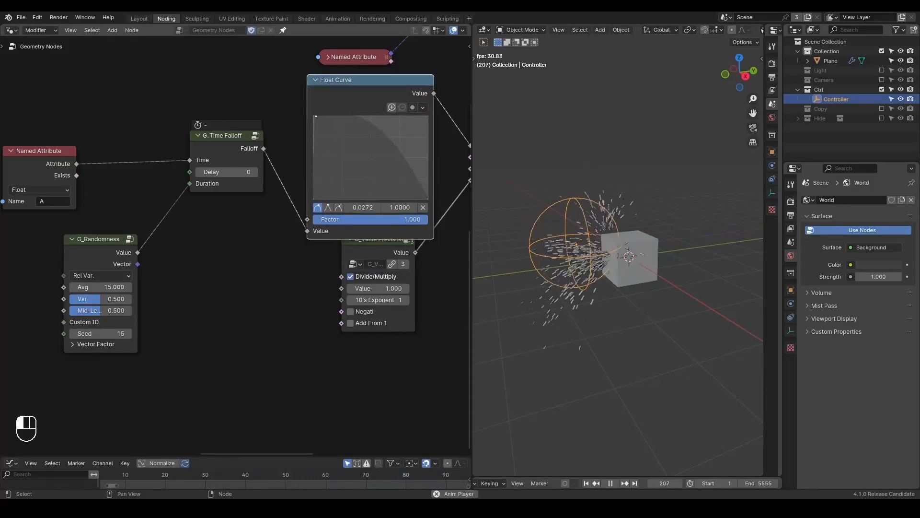
pyautogui.moveTo(368, 123); pyautogui.dragTo(365, 175)
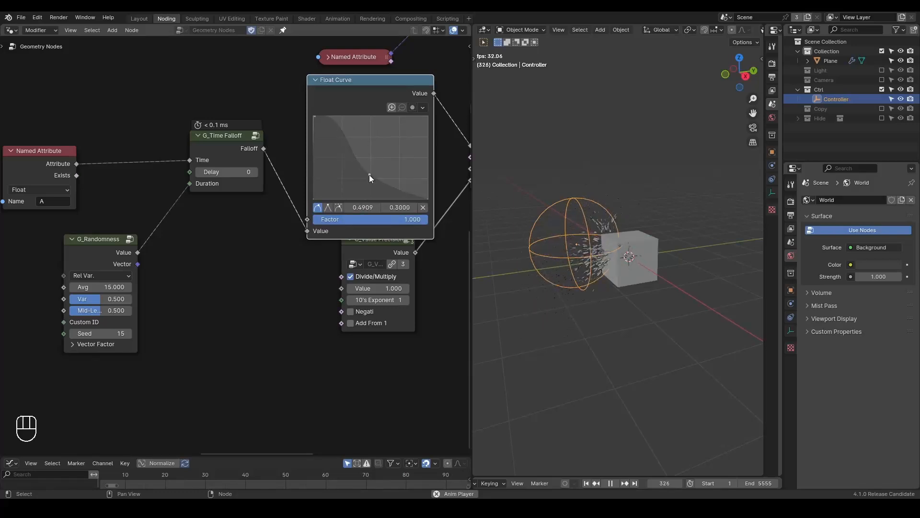
pyautogui.moveTo(369, 175); pyautogui.dragTo(393, 154)
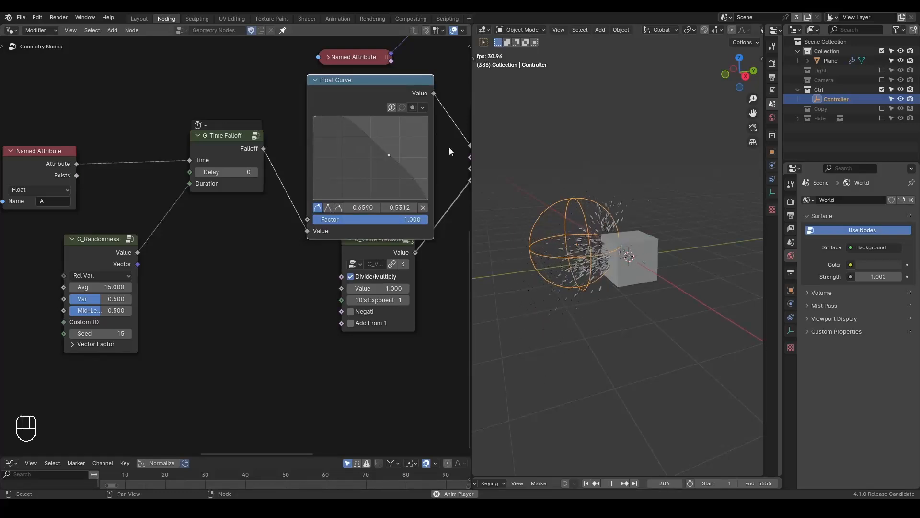
# Step: Replay the simulation from the first frame to check how the particles shrink, ending back at the first frame
pyautogui.press('space')
pyautogui.hotkey('shift', 'space')
pyautogui.press('space')
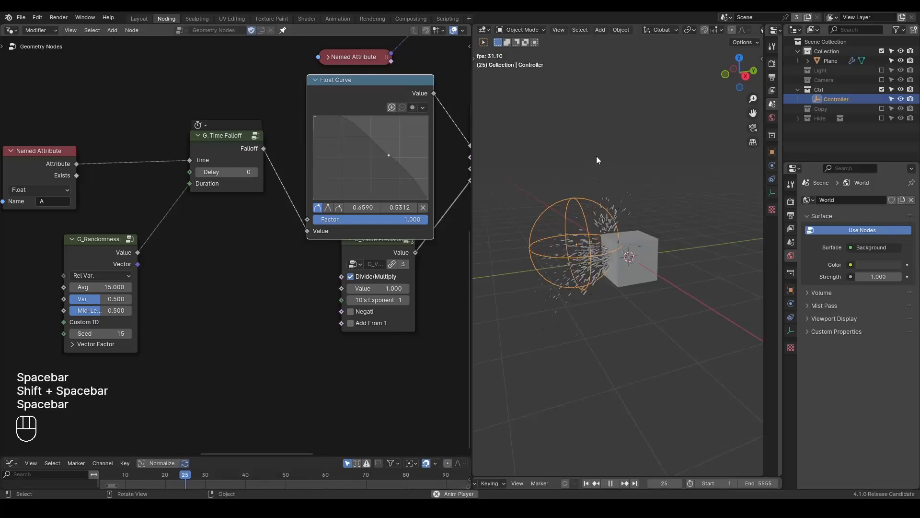
pyautogui.press('space')
pyautogui.hotkey('shift', 'space')
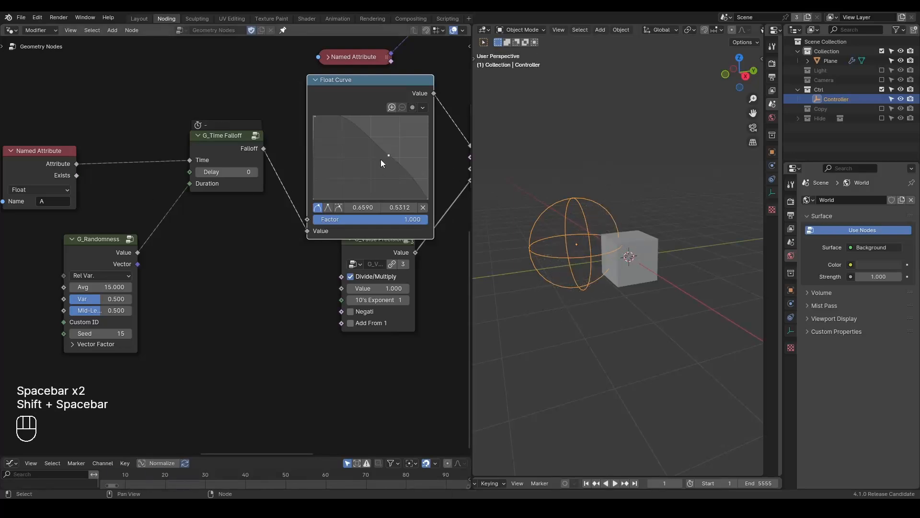
# Step: Collapse the Add node beside Combine XYZ, and reposition the other Add node and the two Store Named Attribute nodes
pyautogui.moveTo(175, 191); pyautogui.dragTo(326, 380, button='middle')
pyautogui.keyDown('ctrl'); pyautogui.moveTo(257, 244); pyautogui.dragTo(259, 278, button='middle'); pyautogui.keyUp('ctrl')
pyautogui.moveTo(355, 223); pyautogui.dragTo(259, 227, button='middle')
pyautogui.click(291, 212)
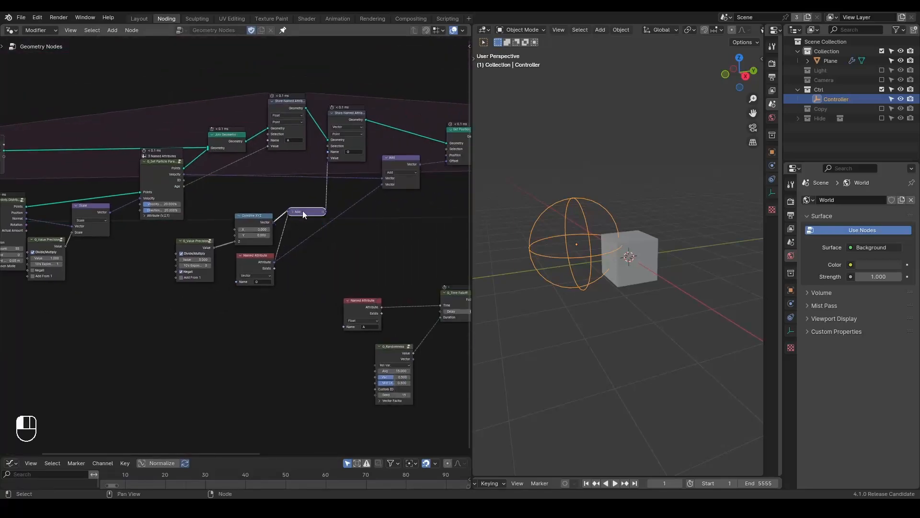
pyautogui.moveTo(389, 165); pyautogui.dragTo(389, 172)
pyautogui.moveTo(337, 117); pyautogui.dragTo(360, 110)
pyautogui.moveTo(284, 103); pyautogui.dragTo(307, 103)
# Step: Play the simulation briefly, and set the direction randomness of the G_Set Particle Param node to 35%
pyautogui.moveTo(164, 237); pyautogui.dragTo(255, 281, button='middle')
pyautogui.scroll(4, 261, 287)
pyautogui.scroll(1, 261, 288)
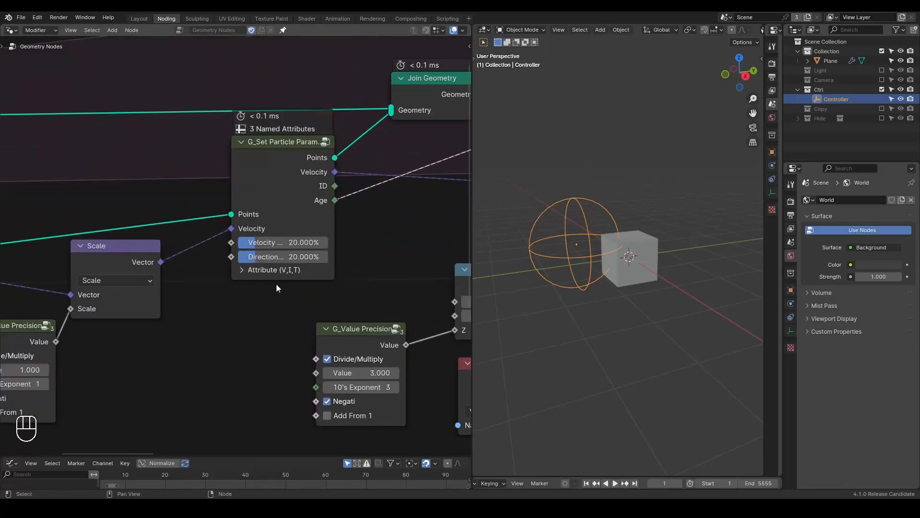
pyautogui.scroll(1, 283, 283)
pyautogui.scroll(2, 575, 269)
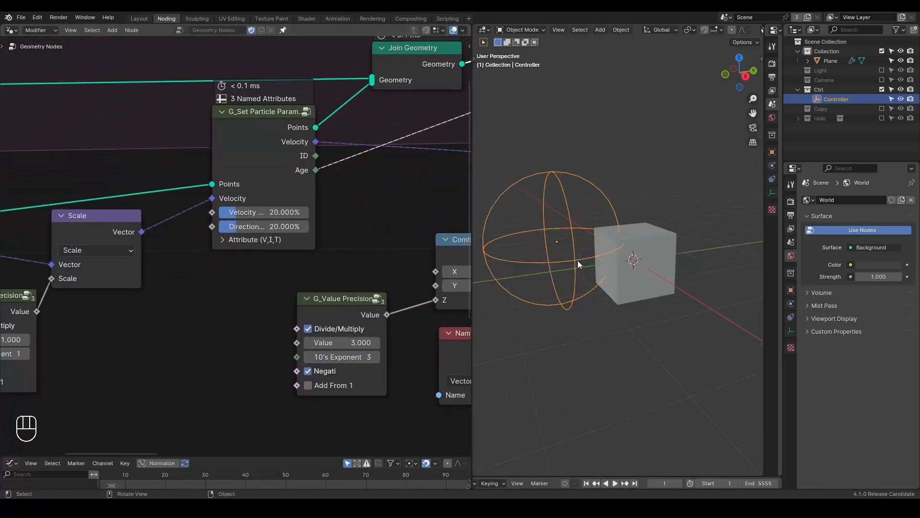
pyautogui.press('space')
pyautogui.press('space')
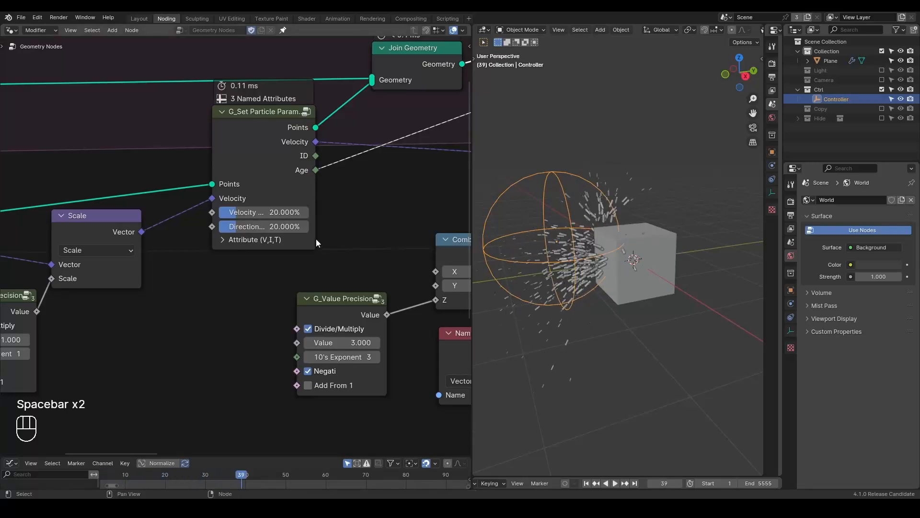
pyautogui.moveTo(269, 226); pyautogui.dragTo(263, 226)
pyautogui.click(263, 226)
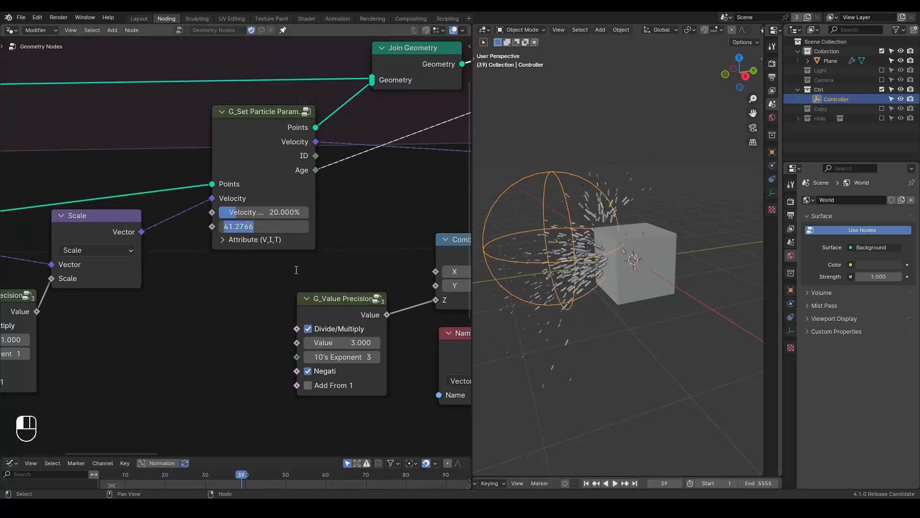
pyautogui.write('35')
pyautogui.press('Return')
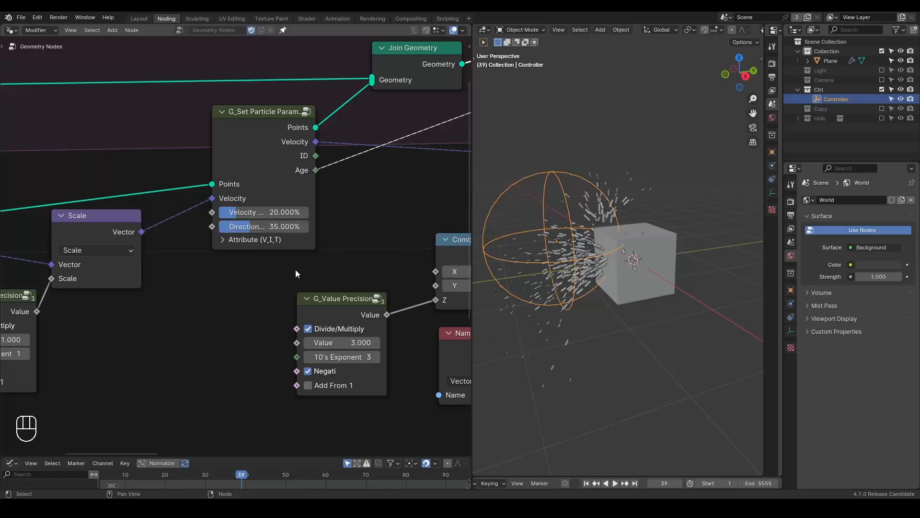
# Step: Play the simulation and inspect the particle spread from another side of the cube, and stop playback
pyautogui.press('space')
pyautogui.moveTo(584, 205); pyautogui.dragTo(653, 214, button='middle')
pyautogui.press('space')
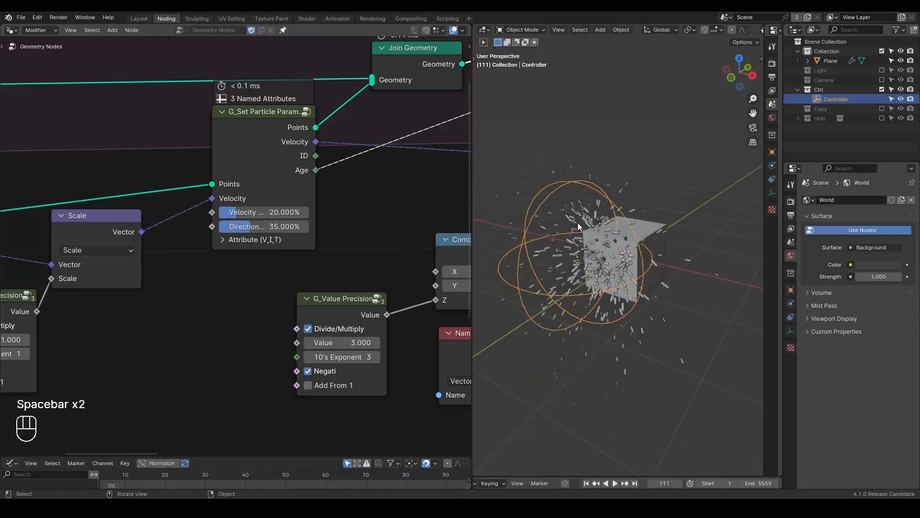
# Step: Collapse the G_Value Precision node feeding the Scale node and move it down beside the point distribution node
pyautogui.moveTo(139, 299); pyautogui.dragTo(416, 196, button='middle')
pyautogui.scroll(-2, 351, 251)
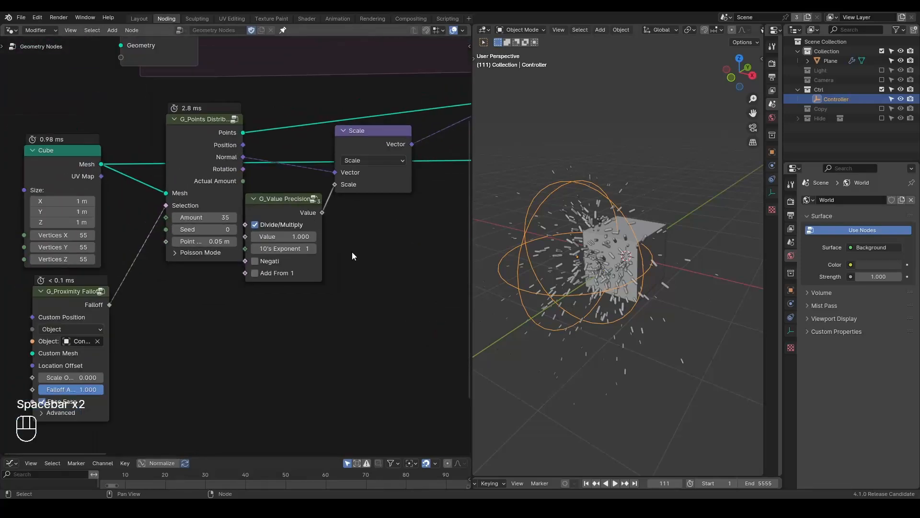
pyautogui.click(263, 202)
pyautogui.click(254, 199)
pyautogui.moveTo(254, 202); pyautogui.dragTo(255, 254)
# Step: Preview the distributed points through a Viewer node, play the animation briefly, and return to the first frame
pyautogui.moveTo(250, 204); pyautogui.dragTo(284, 252, button='middle')
pyautogui.keyDown('ctrl'); pyautogui.keyDown('shift'); pyautogui.click(254, 177); pyautogui.keyUp('shift'); pyautogui.keyUp('ctrl')
pyautogui.press('space')
pyautogui.press('space')
pyautogui.hotkey('shift', 'space')
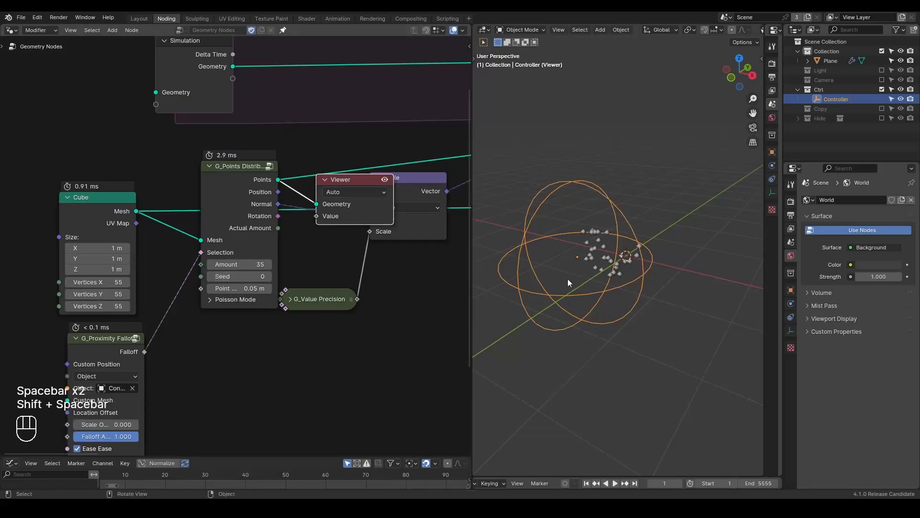
# Step: Move the Cube and G_Proximity Falloff nodes farther from the point distribution node to make room between them
pyautogui.moveTo(240, 271); pyautogui.dragTo(310, 192, button='middle')
pyautogui.moveTo(180, 119); pyautogui.dragTo(333, 424)
pyautogui.press('g')
pyautogui.click(276, 274)
pyautogui.click(276, 279)
# Step: Add a Scene Time node with its Frame output connected to the Seed input of the point distribution node
pyautogui.click(328, 234)
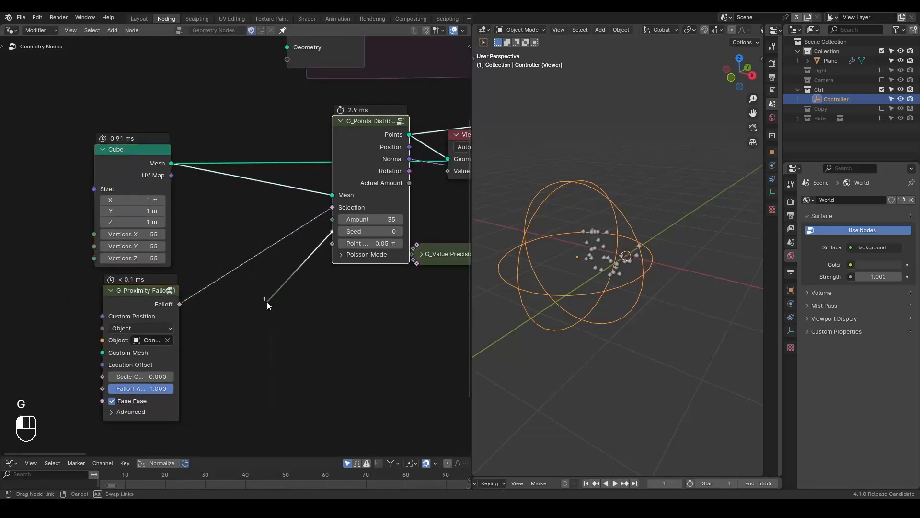
pyautogui.hotkey('shift', 'a')
pyautogui.write('scene')
pyautogui.press('Down')
pyautogui.press('Return')
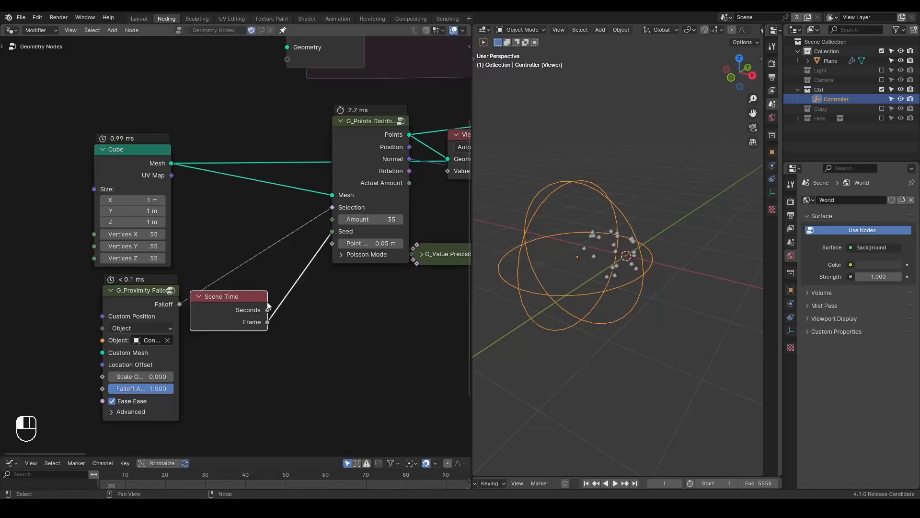
# Step: Play the point preview to examine how the emission points change per frame, and return to the first frame
pyautogui.press('space')
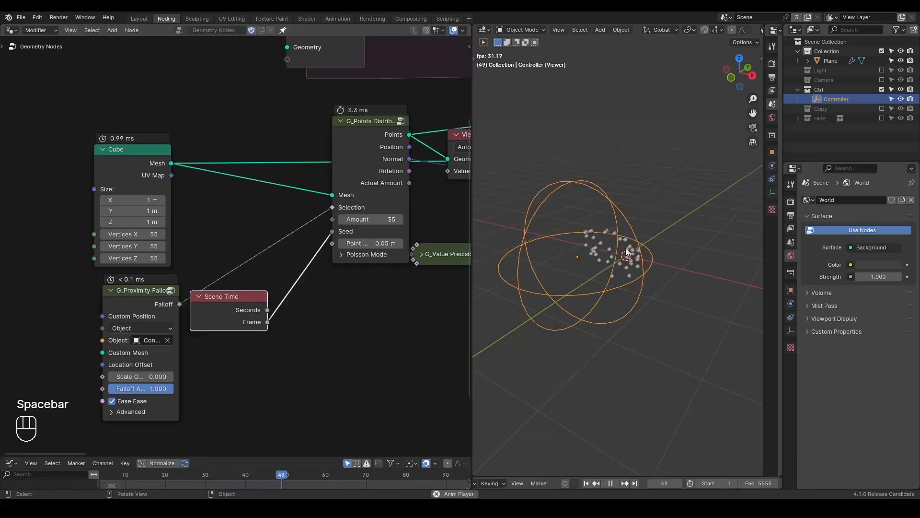
pyautogui.press('space')
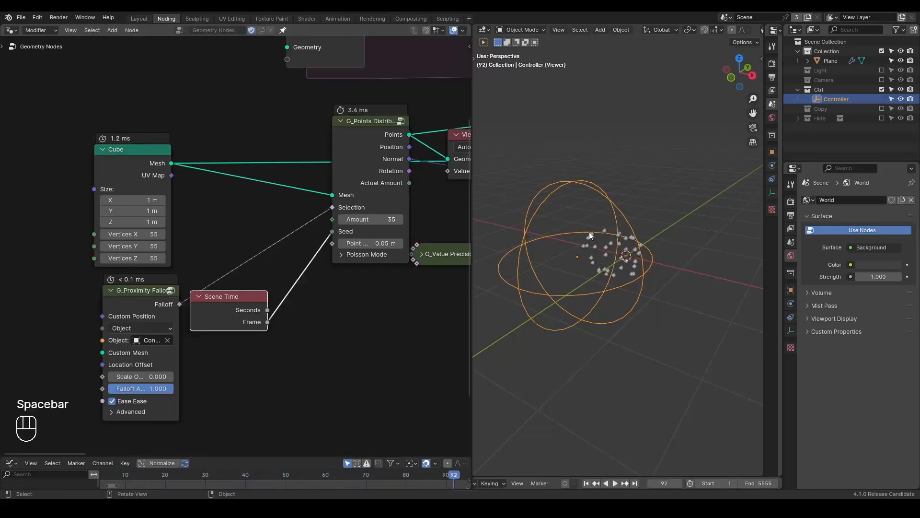
pyautogui.hotkey('shift', 'space')
# Step: Delete the Viewer node, play the full particle simulation to check the emission, and return to the first frame
pyautogui.moveTo(467, 134); pyautogui.dragTo(367, 140, button='middle')
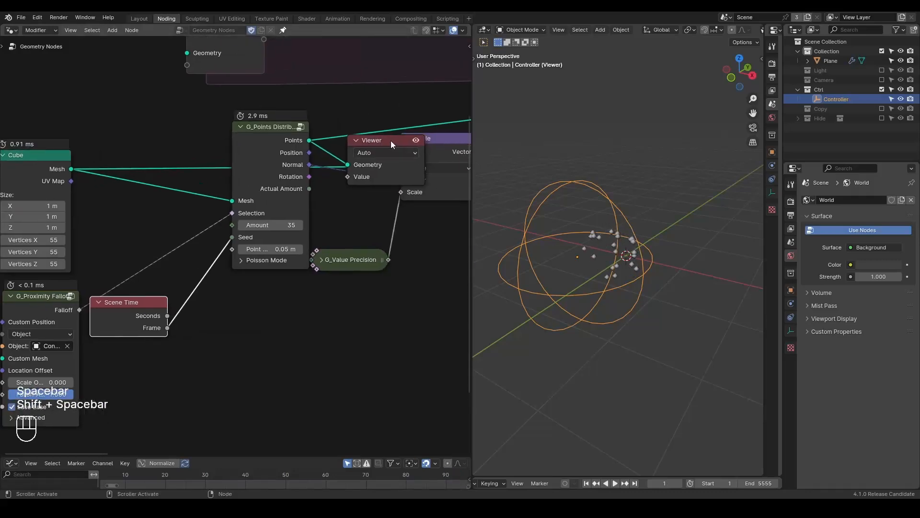
pyautogui.press('x')
pyautogui.press('space')
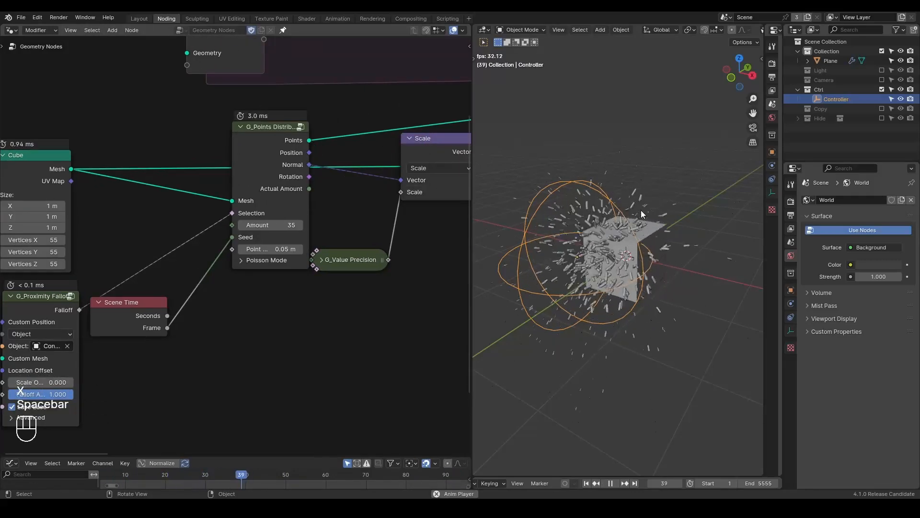
pyautogui.press('space')
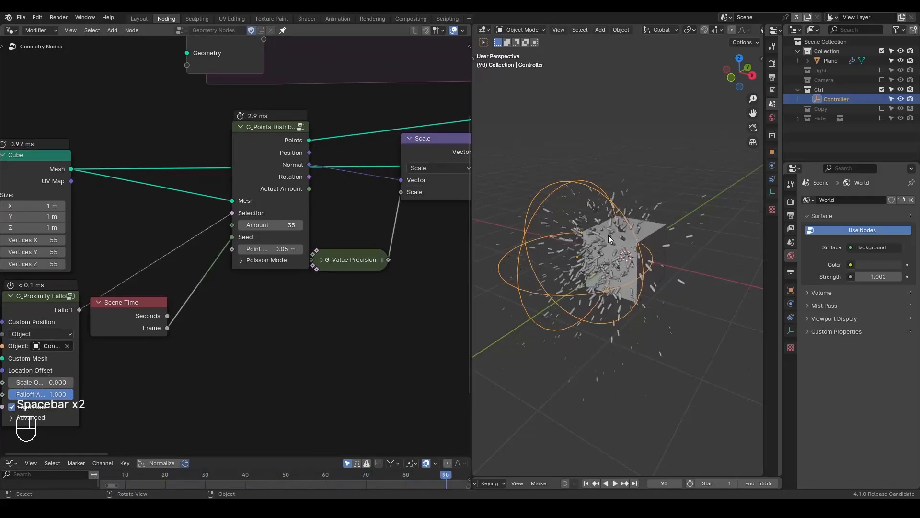
pyautogui.hotkey('shift', 'space')
# Step: Collapse the Scene Time node and place it between the Cube and point distribution nodes
pyautogui.moveTo(92, 302); pyautogui.dragTo(145, 295, button='middle')
pyautogui.click(150, 295)
pyautogui.moveTo(175, 295); pyautogui.dragTo(188, 274)
pyautogui.moveTo(312, 291)
pyautogui.keyDown('ctrl'); pyautogui.mouseDown(button='middle')
pyautogui.moveTo(297, 341)
pyautogui.moveTo(322, 304)
pyautogui.moveTo(315, 298)
pyautogui.mouseUp(button='middle'); pyautogui.keyUp('ctrl')
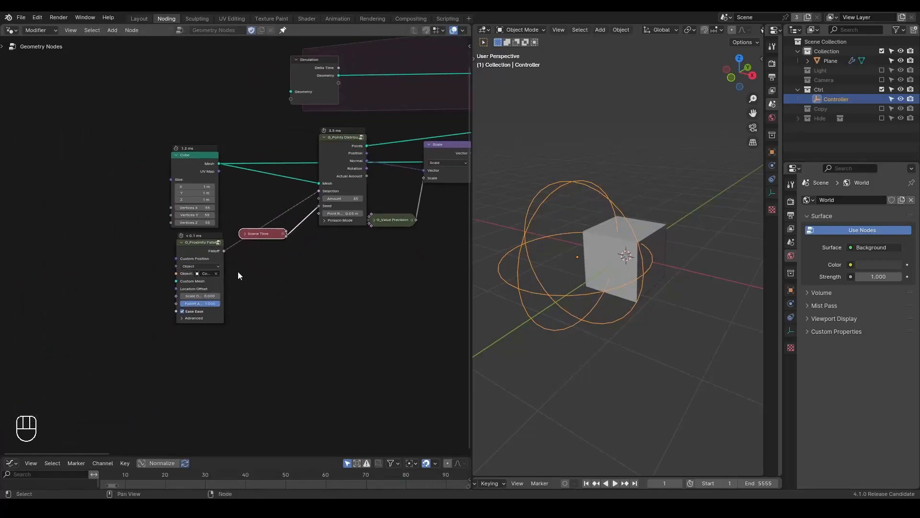
# Step: Move the Controller away from the cube, and adjust its distance along the global Y axis
pyautogui.scroll(3, 259, 286)
pyautogui.press('g')
pyautogui.click(495, 188)
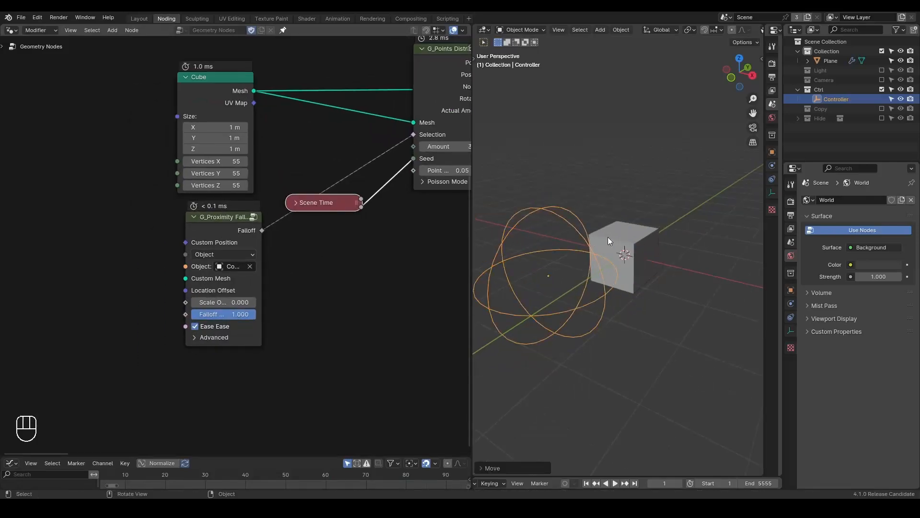
pyautogui.press('g')
pyautogui.press('y')
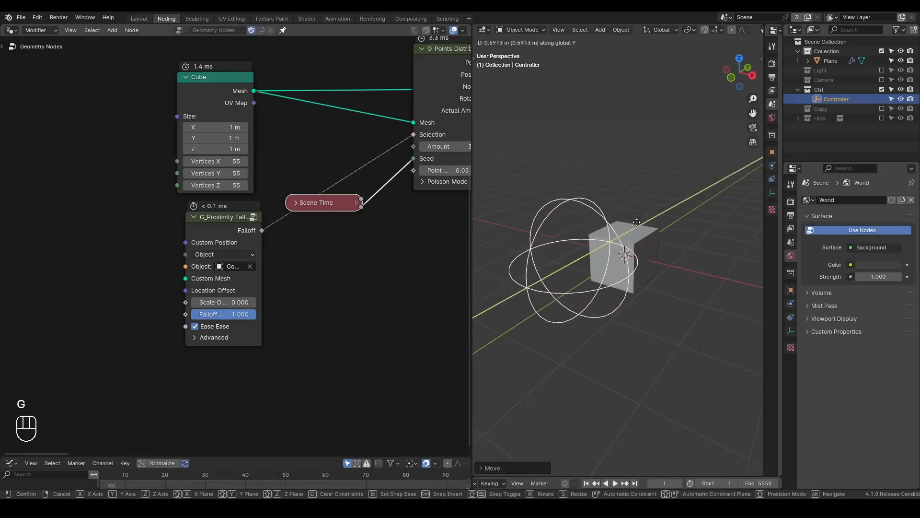
pyautogui.click(602, 243)
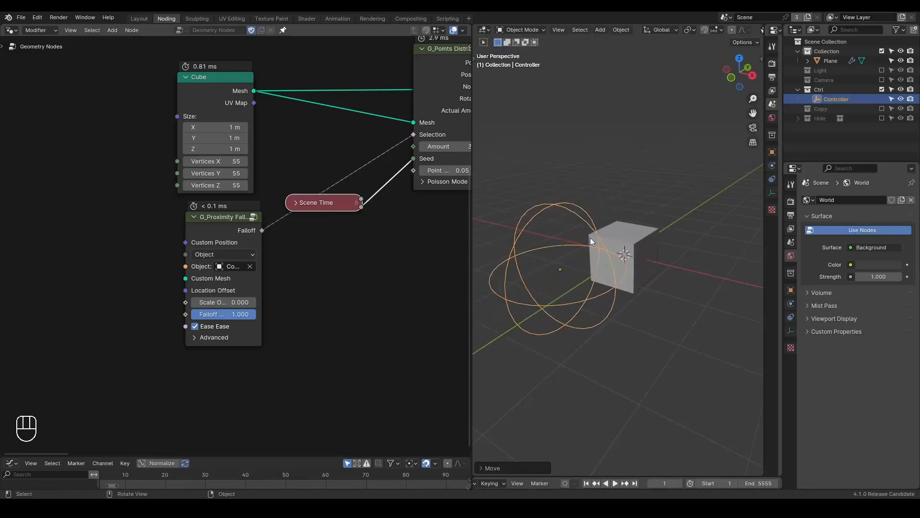
pyautogui.hotkey('shift', 'ctrl', 'alt', 'q')
pyautogui.moveTo(209, 222); pyautogui.dragTo(276, 222, button='middle')
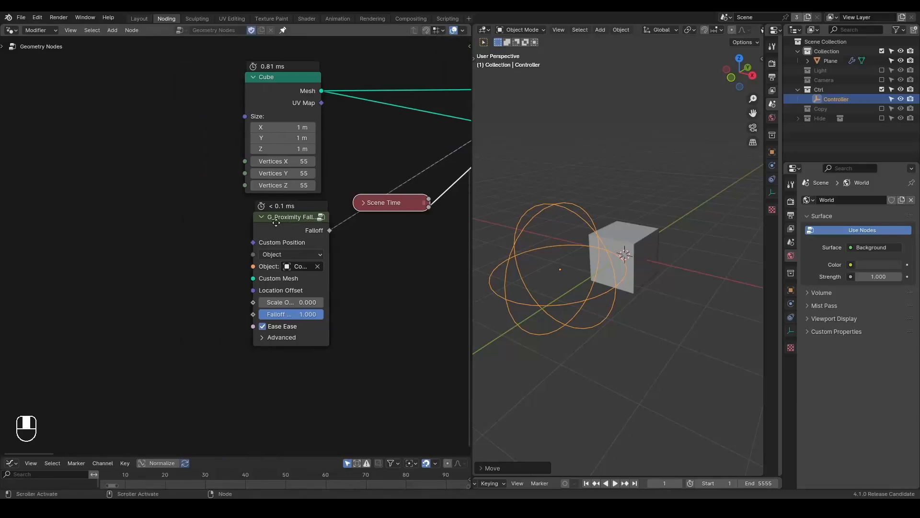
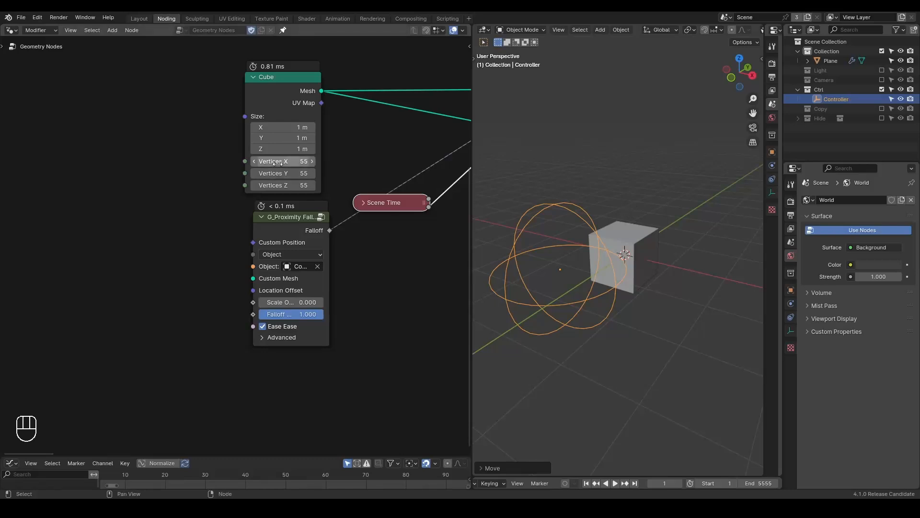
pyautogui.press('z')
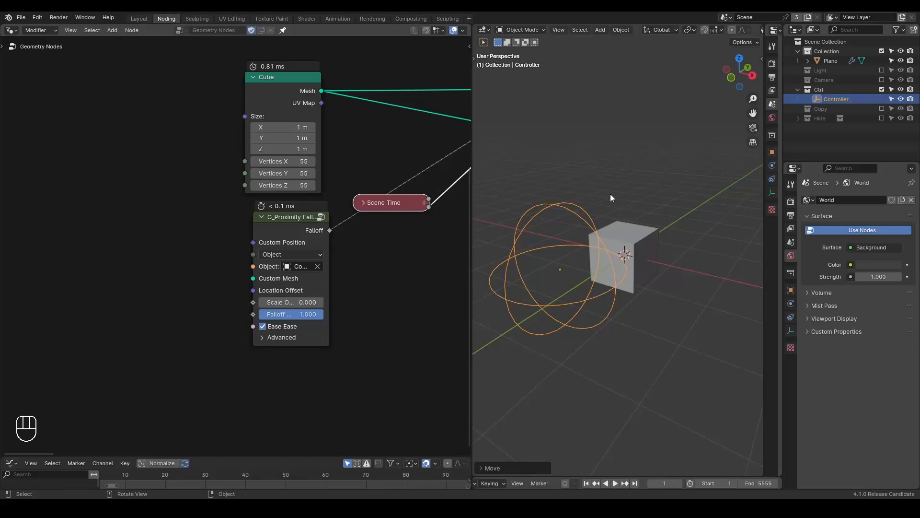
pyautogui.moveTo(360, 204); pyautogui.dragTo(322, 215, button='middle')
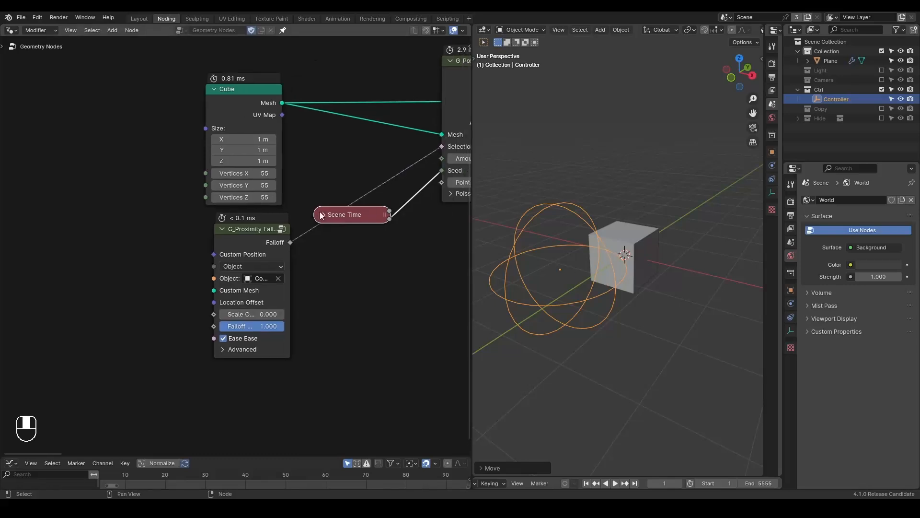
# Step: Make Collection the active collection and add a mesh plane to it
pyautogui.click(839, 51)
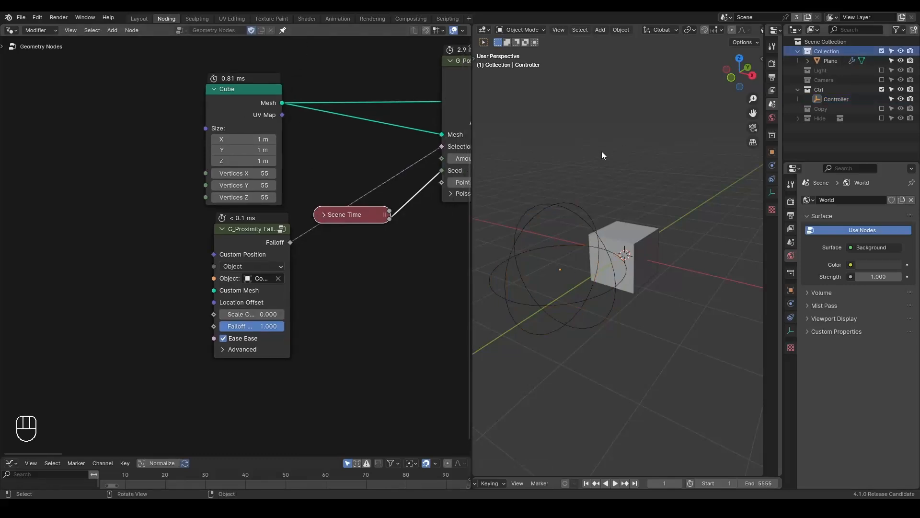
pyautogui.hotkey('shift', 'a')
pyautogui.moveTo(600, 140)
pyautogui.click(634, 141)
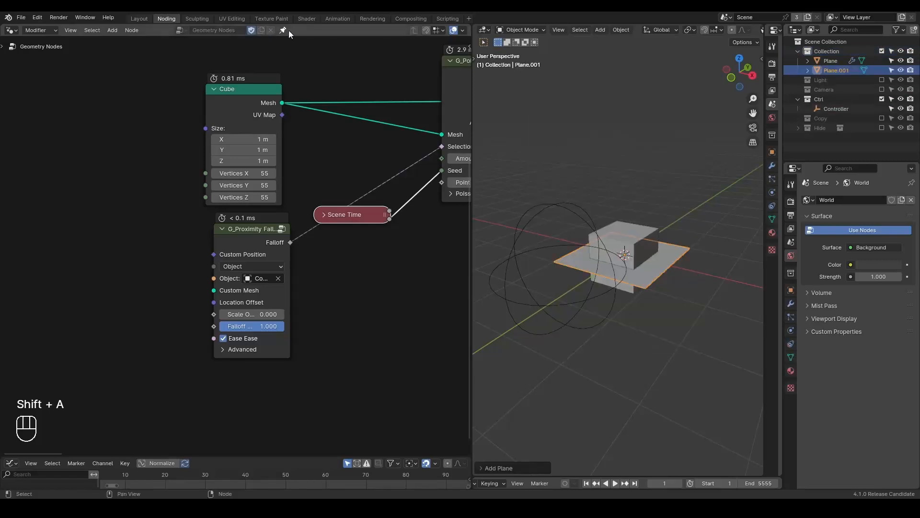
# Step: Unpin the node editor and create a new geometry node tree for the added plane, protected with a fake user
pyautogui.click(284, 30)
pyautogui.click(218, 32)
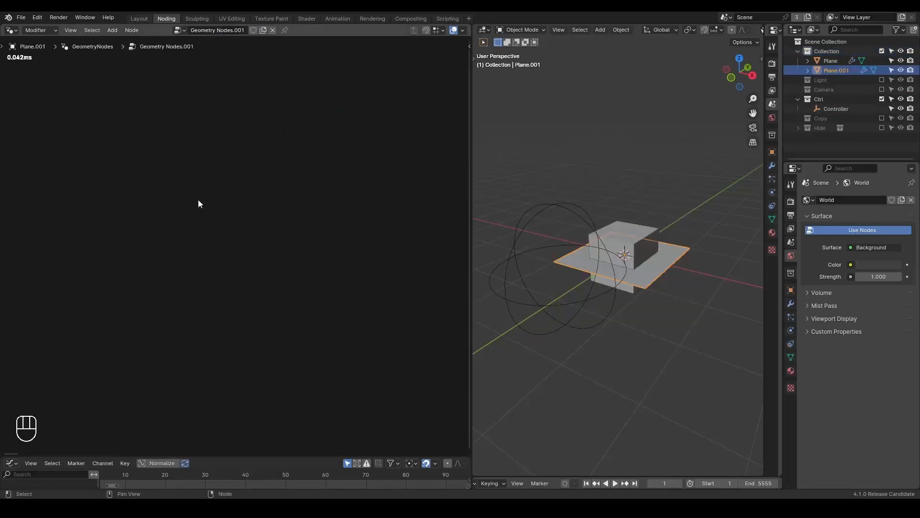
pyautogui.press('q')
pyautogui.click(253, 31)
# Step: Delete the Group Input node from the new plane's node tree
pyautogui.moveTo(176, 206); pyautogui.dragTo(275, 174, button='middle')
pyautogui.moveTo(244, 129); pyautogui.dragTo(79, 287)
pyautogui.press('x')
# Step: Add a G_Filled Mesh Circle node and connect its Mesh output to the Group Output geometry
pyautogui.hotkey('ctrl', 'a')
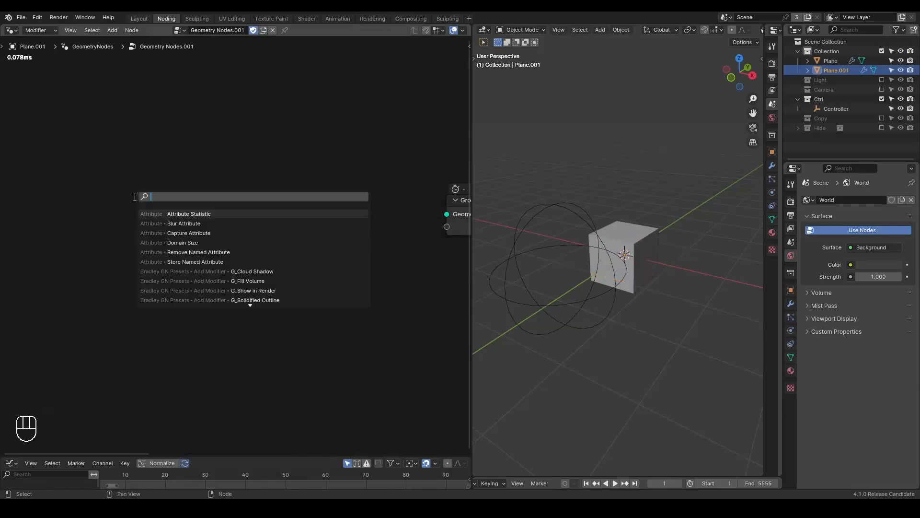
pyautogui.write('curve')
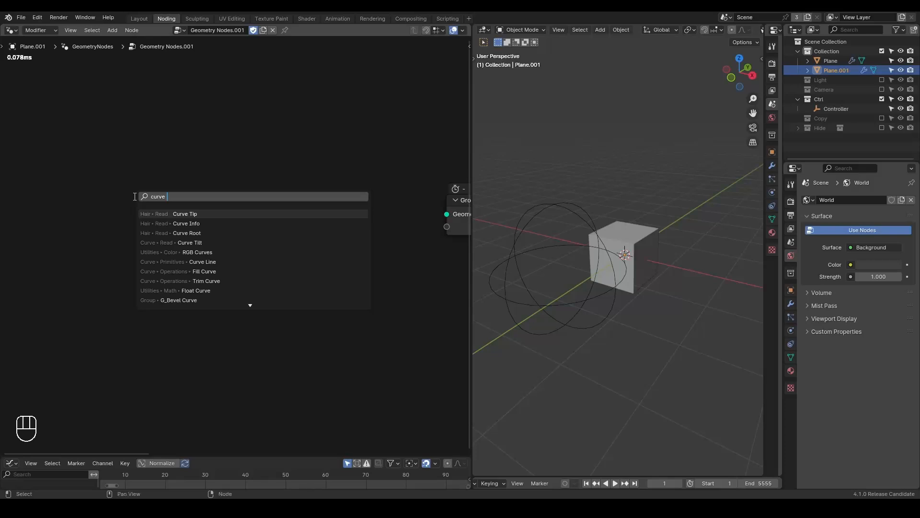
pyautogui.hotkey('ctrl', 'BackSpace')
pyautogui.write('filled mesh')
pyautogui.press('Return')
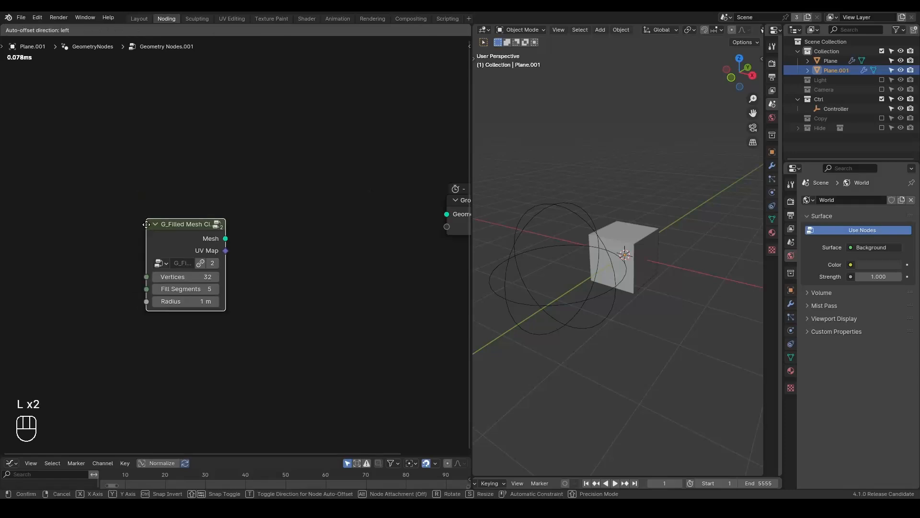
pyautogui.click(223, 194)
pyautogui.keyDown('alt'); pyautogui.keyDown('shift'); pyautogui.click(224, 193); pyautogui.keyUp('shift'); pyautogui.keyUp('alt')
# Step: Hide the original Plane in the viewport and display the filled circle in wireframe from above
pyautogui.scroll(3, 581, 221)
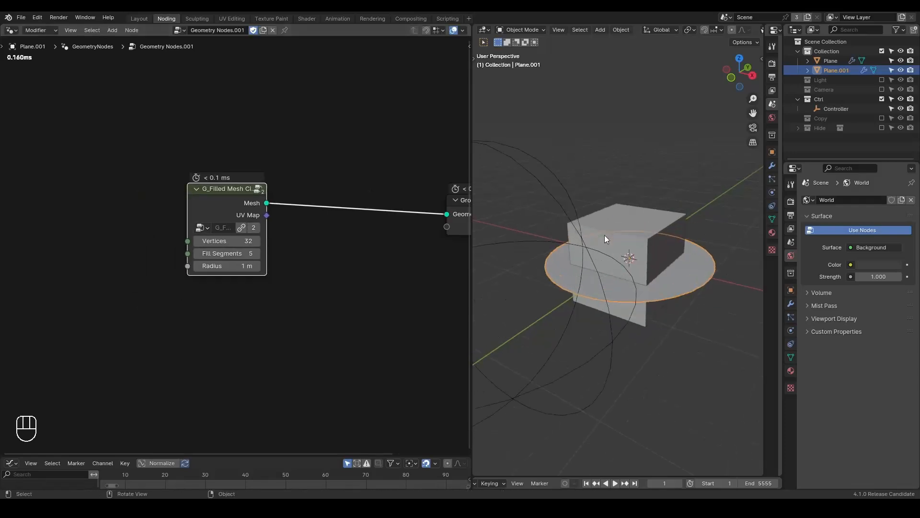
pyautogui.moveTo(605, 235); pyautogui.dragTo(619, 231, button='middle')
pyautogui.click(901, 61)
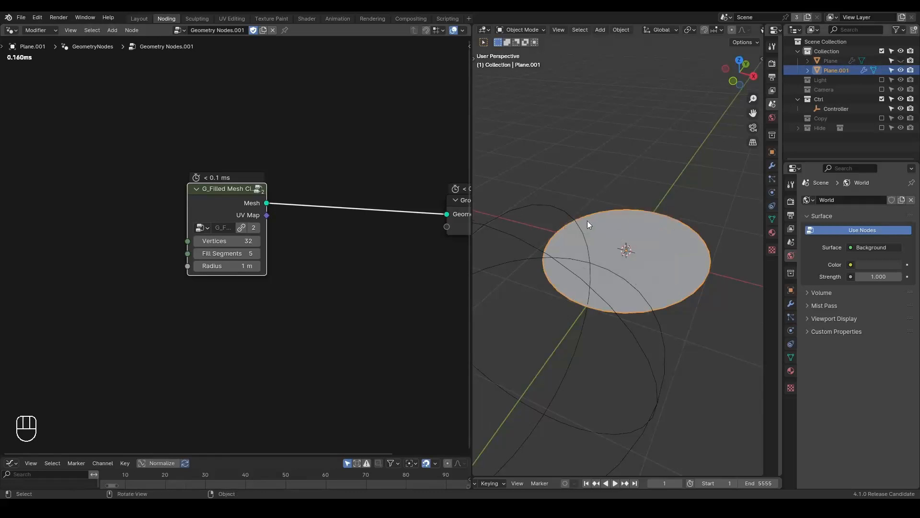
pyautogui.press('z')
pyautogui.click(534, 197)
pyautogui.moveTo(565, 237); pyautogui.dragTo(588, 278, button='middle')
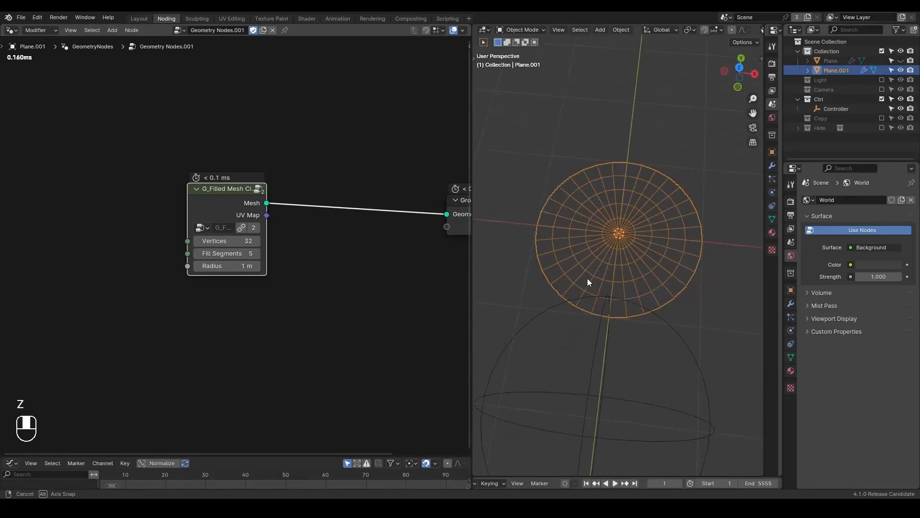
# Step: Move the G_Filled Mesh Circle node farther away from the Group Output
pyautogui.moveTo(224, 253)
pyautogui.mouseDown()
pyautogui.moveTo(203, 254)
pyautogui.moveTo(224, 253)
pyautogui.mouseUp()
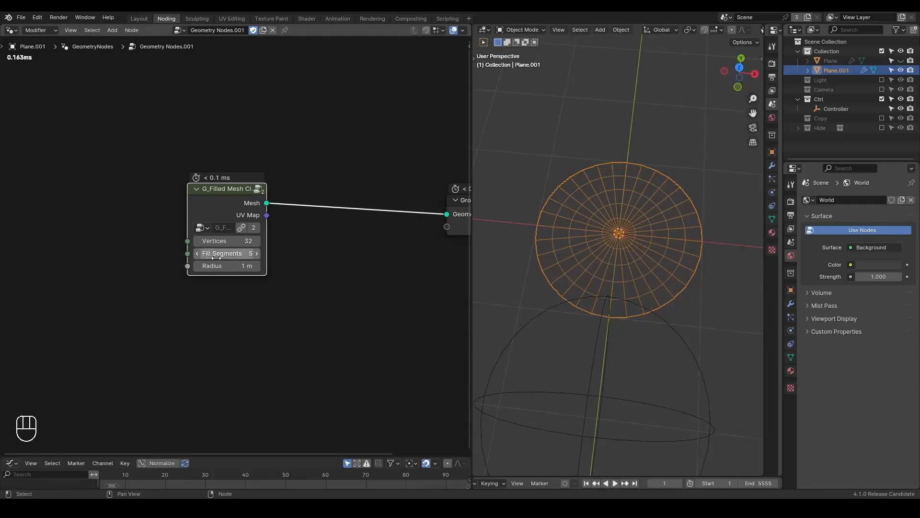
pyautogui.moveTo(234, 205); pyautogui.dragTo(198, 210)
pyautogui.moveTo(600, 206); pyautogui.dragTo(601, 269, button='middle')
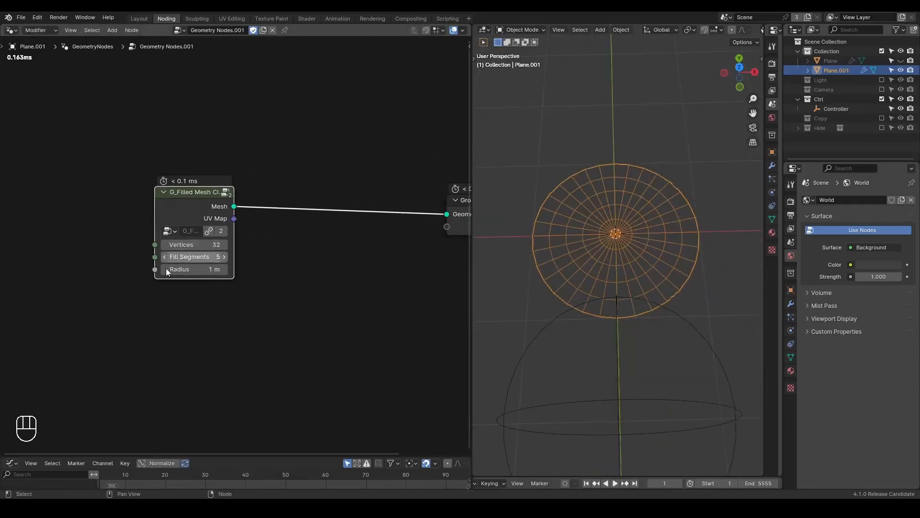
pyautogui.moveTo(165, 269); pyautogui.dragTo(180, 272, button='middle')
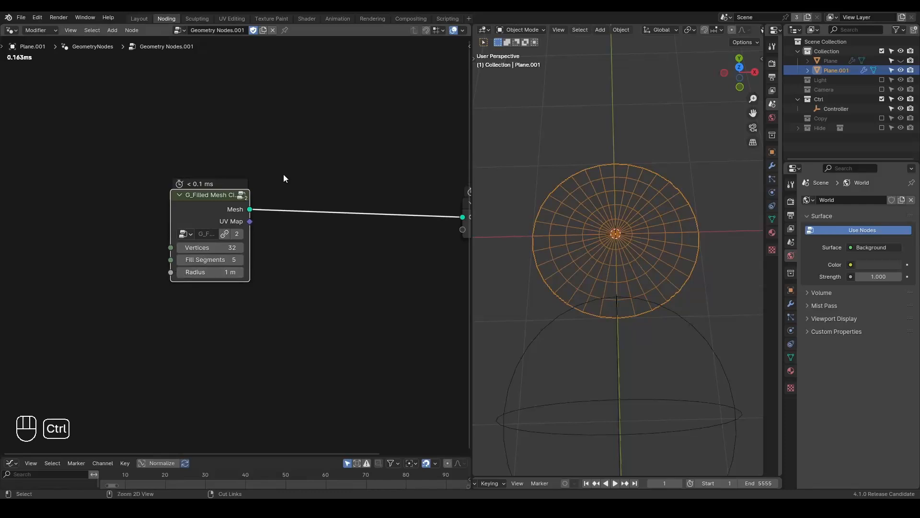
# Step: Add a G_Radial Falloff node and place it below the filled mesh circle node
pyautogui.hotkey('ctrl', 'a')
pyautogui.hotkey('ctrl', 'a')
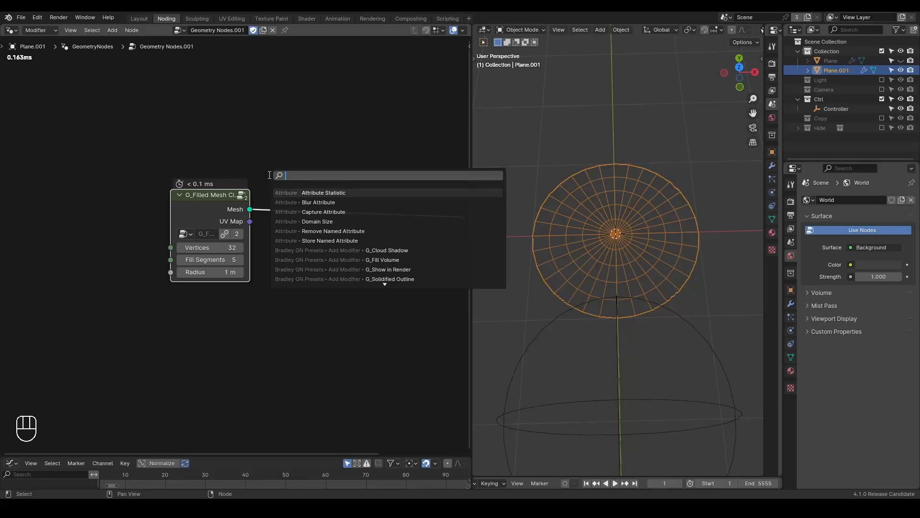
pyautogui.write('radial')
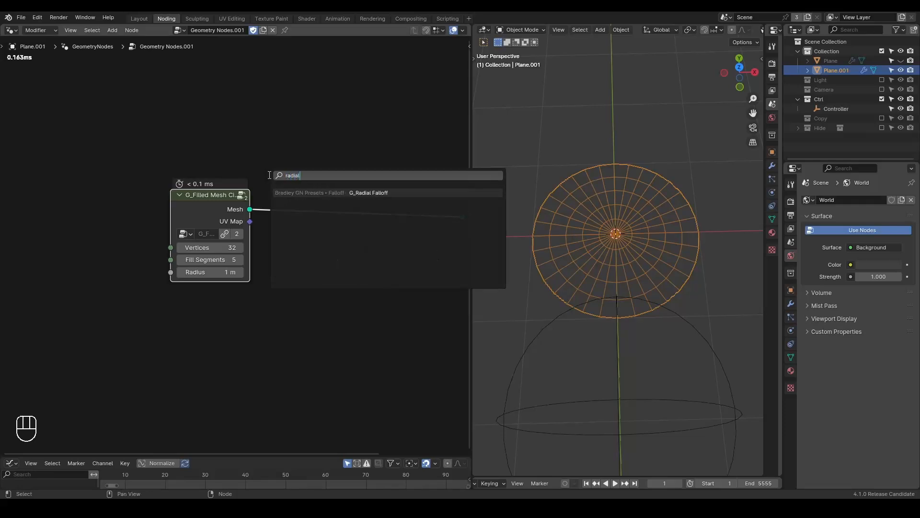
pyautogui.press('Return')
pyautogui.click(189, 323)
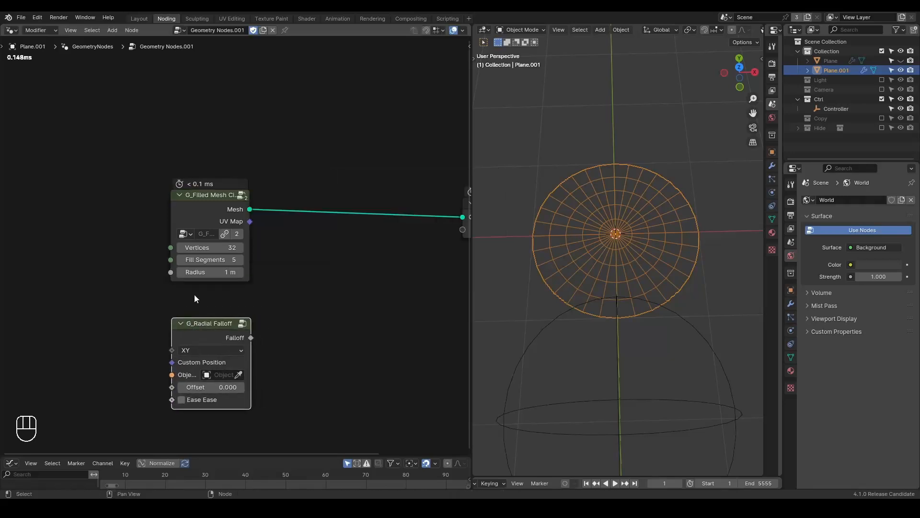
# Step: Preview the radial falloff on the filled circle through a Viewer node, with solid viewport shading
pyautogui.keyDown('ctrl'); pyautogui.keyDown('shift'); pyautogui.click(212, 214); pyautogui.keyUp('shift'); pyautogui.keyUp('ctrl')
pyautogui.keyDown('ctrl'); pyautogui.keyDown('shift'); pyautogui.click(226, 332); pyautogui.keyUp('shift'); pyautogui.keyUp('ctrl')
pyautogui.press('z')
pyautogui.click(581, 190)
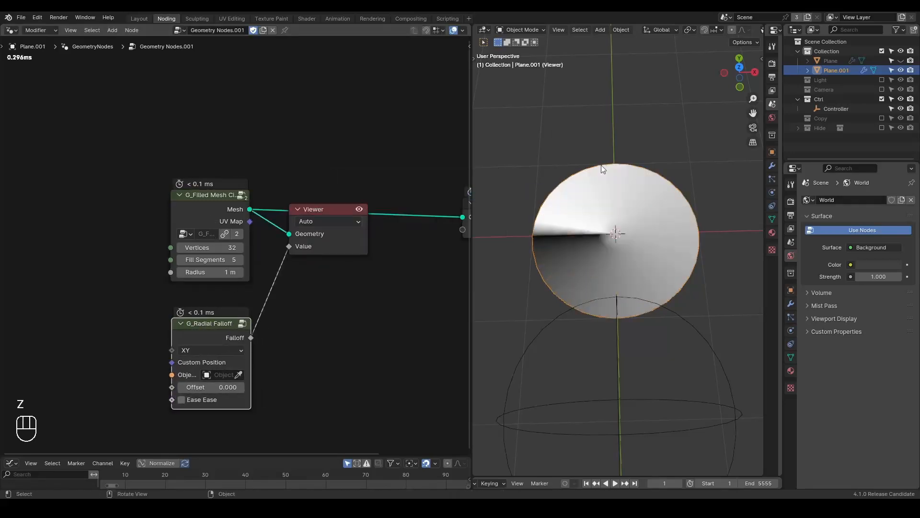
# Step: Spread the filled circle and radial falloff nodes away from the Viewer to make room between them
pyautogui.moveTo(230, 259); pyautogui.dragTo(347, 235, button='middle')
pyautogui.moveTo(339, 171); pyautogui.dragTo(164, 165)
pyautogui.moveTo(322, 298); pyautogui.dragTo(244, 297)
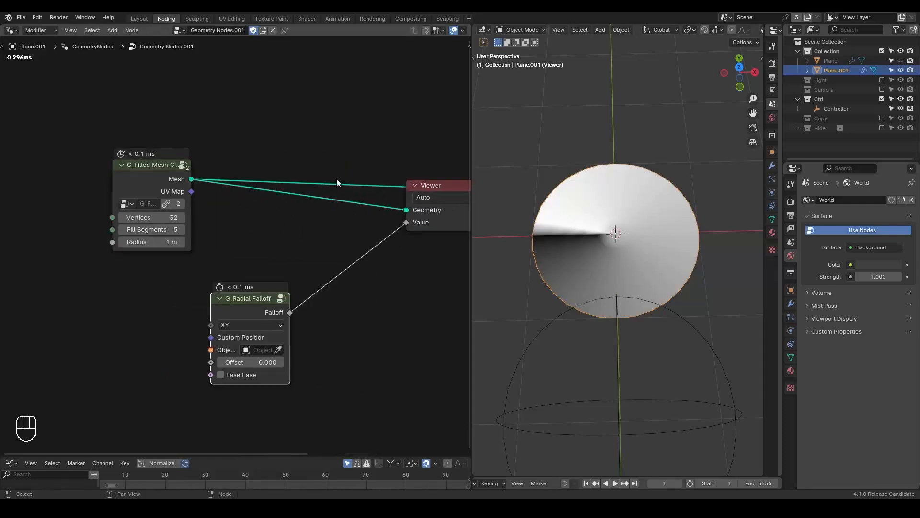
# Step: Insert a Truncated Modulo node with value 0.1 between the Radial Falloff and Viewer nodes, and set the mesh circle's vertices to 474
pyautogui.moveTo(281, 314); pyautogui.dragTo(355, 305)
pyautogui.write('modulo')
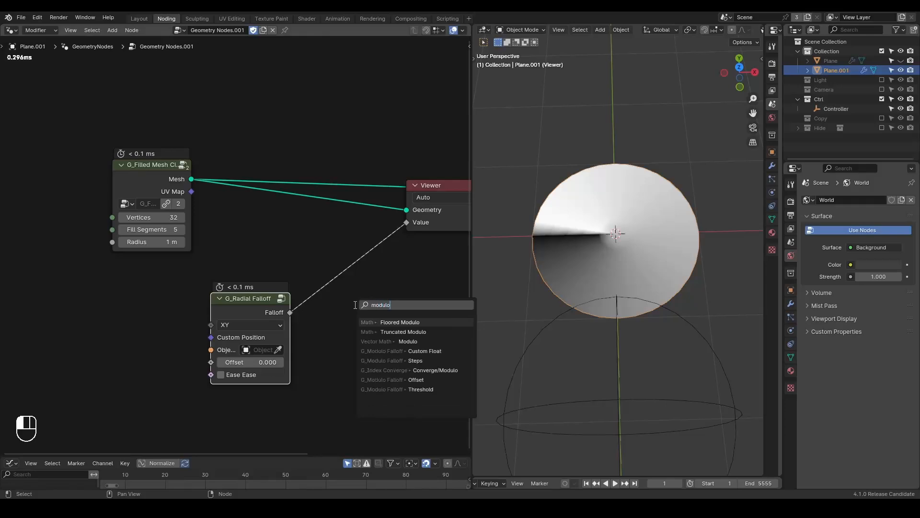
pyautogui.press('Down')
pyautogui.press('Return')
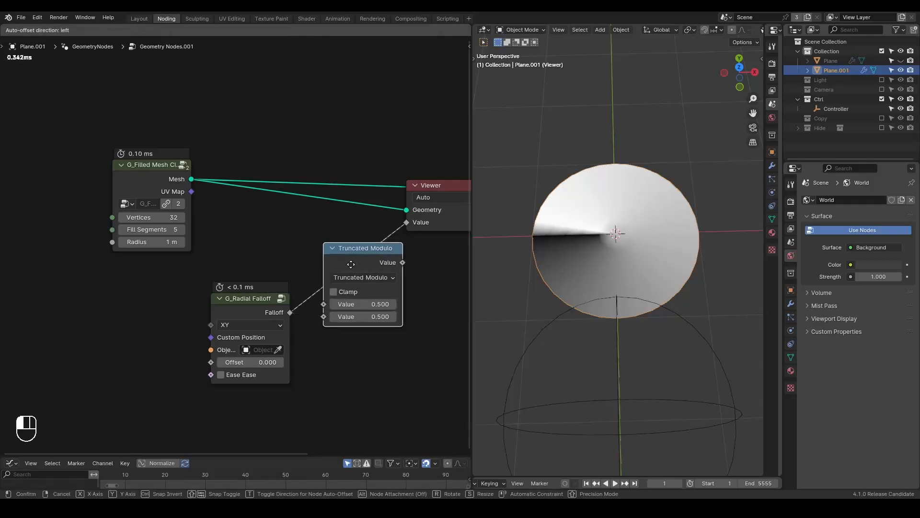
pyautogui.click(352, 267)
pyautogui.moveTo(318, 319)
pyautogui.keyDown('shift'); pyautogui.mouseDown()
pyautogui.moveTo(278, 319)
pyautogui.moveTo(290, 319)
pyautogui.mouseUp(); pyautogui.keyUp('shift')
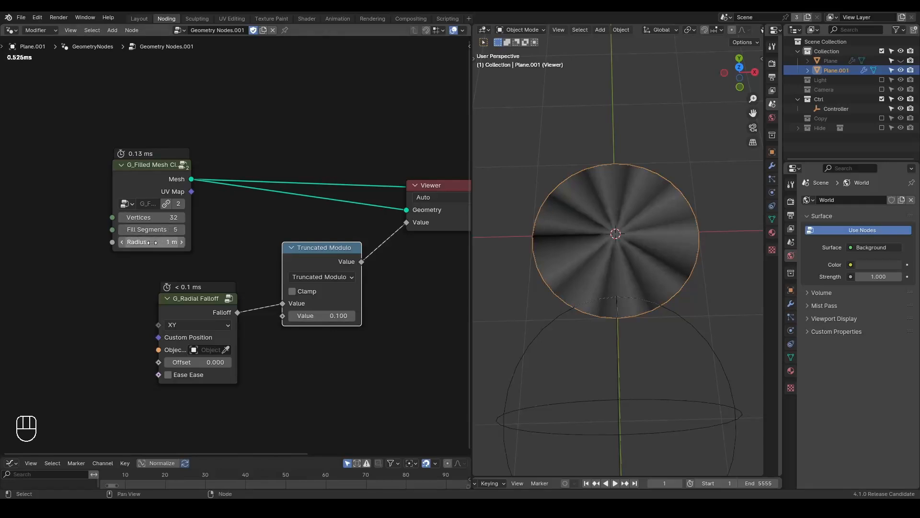
pyautogui.moveTo(144, 217); pyautogui.dragTo(177, 217)
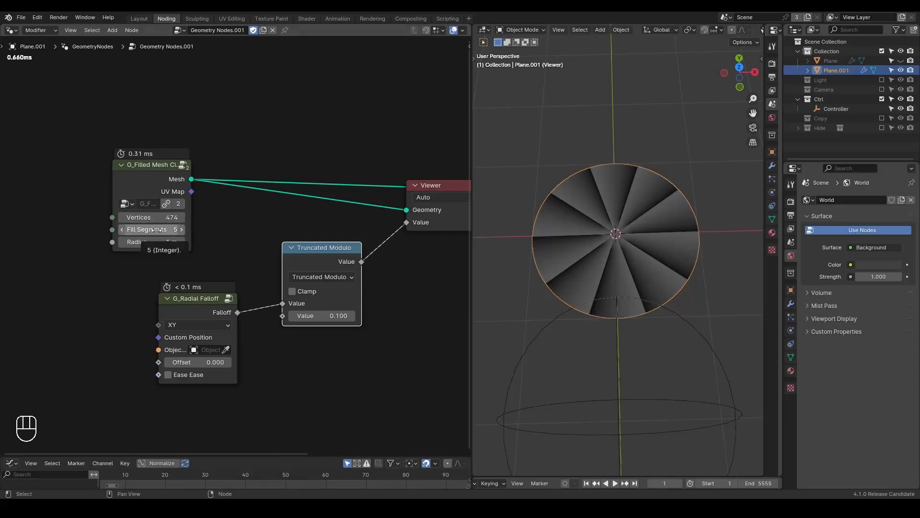
# Step: Join the mesh circle's two outgoing links through a reroute and insert a Set Position node before it
pyautogui.moveTo(328, 154); pyautogui.dragTo(294, 157, button='middle')
pyautogui.keyDown('shift'); pyautogui.moveTo(292, 157); pyautogui.dragTo(265, 200, button='right'); pyautogui.keyUp('shift')
pyautogui.press('g')
pyautogui.click(342, 162)
pyautogui.hotkey('ctrl', 'a')
pyautogui.write('set posi')
pyautogui.press('Return')
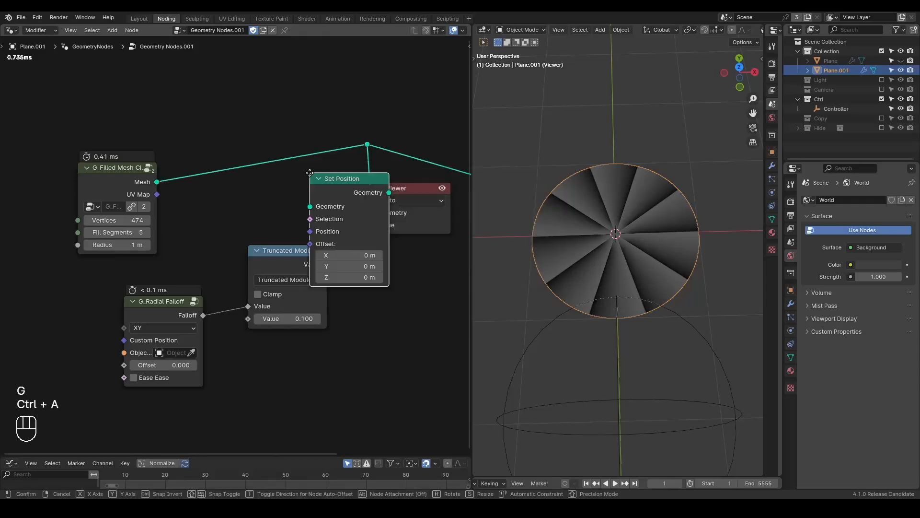
pyautogui.click(243, 114)
# Step: Move the Radial Falloff and Truncated Modulo nodes below the geometry chain and shift the mesh circle node up beside Set Position
pyautogui.moveTo(373, 266); pyautogui.dragTo(144, 374)
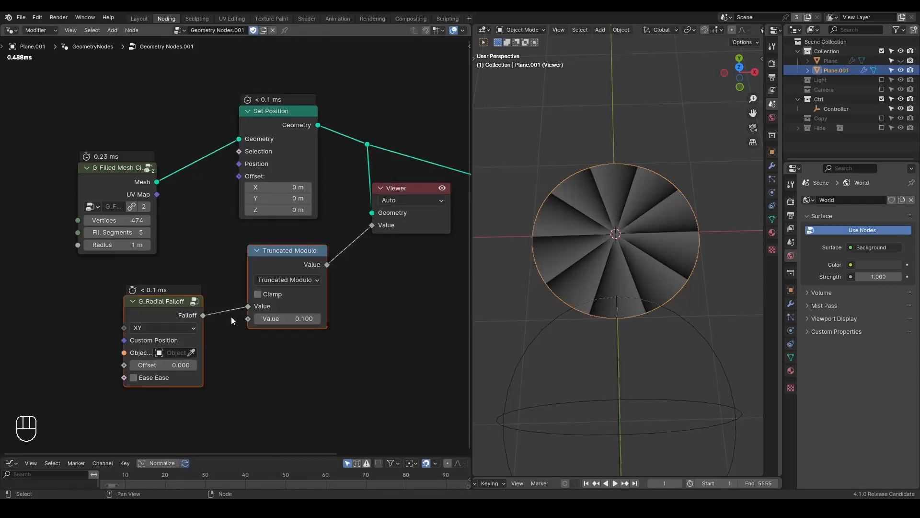
pyautogui.press('g')
pyautogui.click(144, 368)
pyautogui.click(155, 343)
pyautogui.moveTo(133, 169); pyautogui.dragTo(229, 130, button='middle')
pyautogui.moveTo(230, 131); pyautogui.dragTo(196, 72)
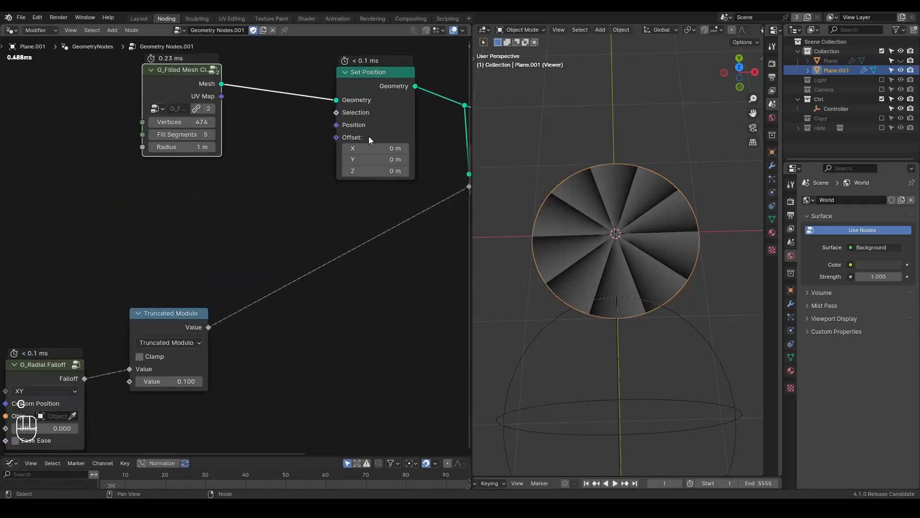
# Step: Add a Position node feeding the Position input of the Set Position node
pyautogui.moveTo(336, 126); pyautogui.dragTo(216, 188)
pyautogui.write('pos')
pyautogui.press('Return')
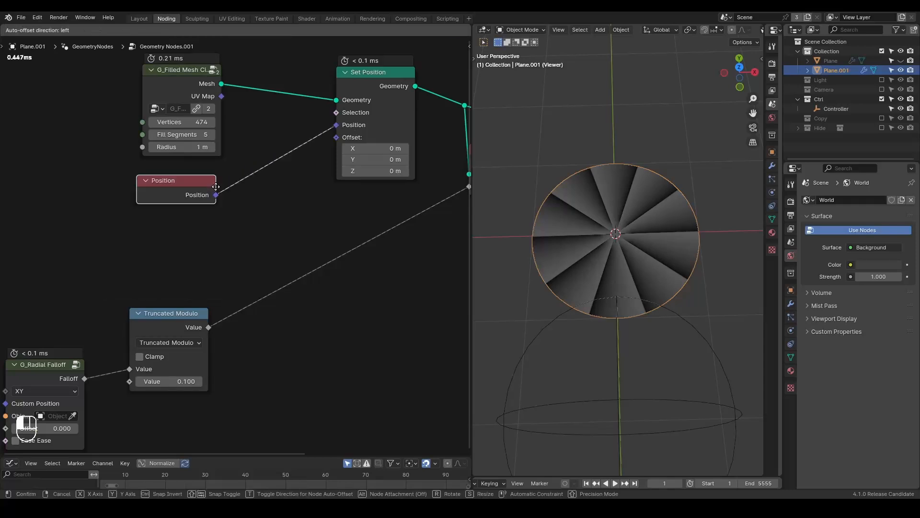
pyautogui.click(180, 188)
# Step: Add a Scale vector node from Position, drive its scale with the Truncated Modulo value, and feed the result into Set Position's Position
pyautogui.moveTo(180, 195); pyautogui.dragTo(257, 222)
pyautogui.write('scale')
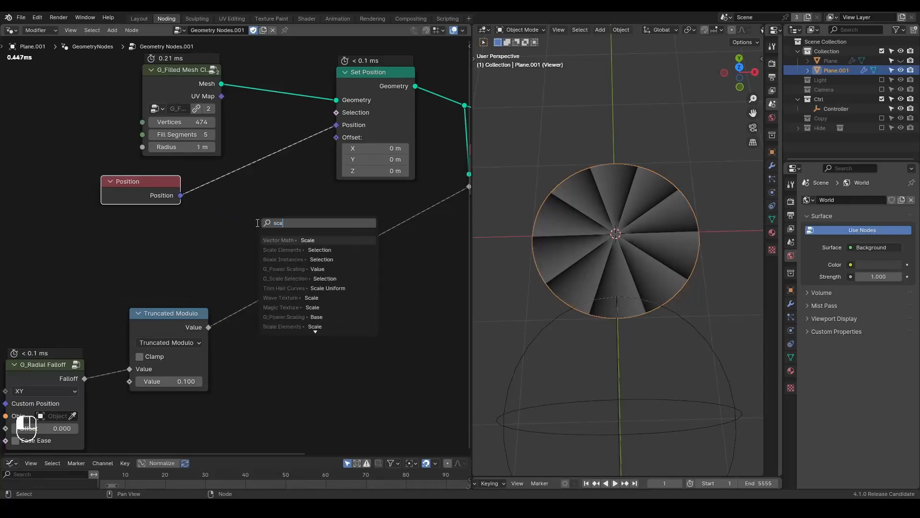
pyautogui.press('Return')
pyautogui.click(241, 222)
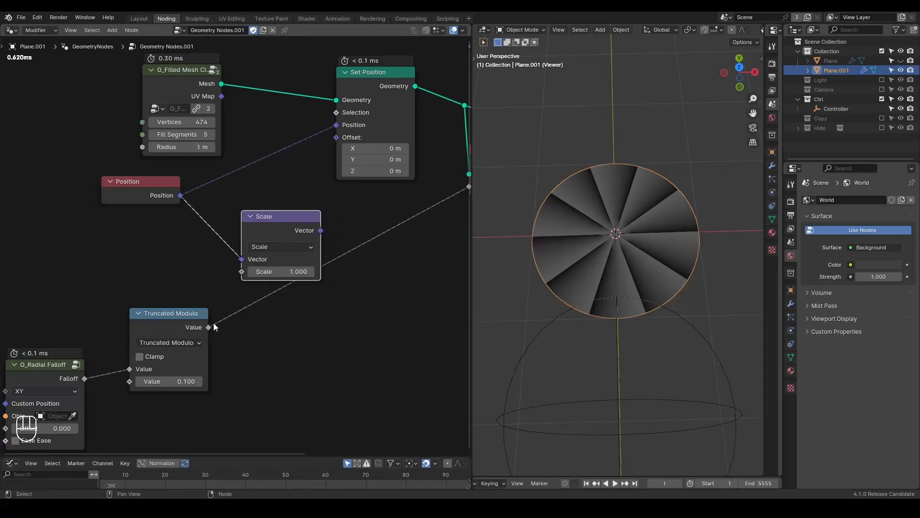
pyautogui.moveTo(209, 327); pyautogui.dragTo(242, 273)
pyautogui.moveTo(320, 230); pyautogui.dragTo(336, 125)
# Step: Rearrange the Set Position, Scale, Radial Falloff and Truncated Modulo nodes to make room between the modulo and Scale
pyautogui.moveTo(367, 91); pyautogui.dragTo(391, 102)
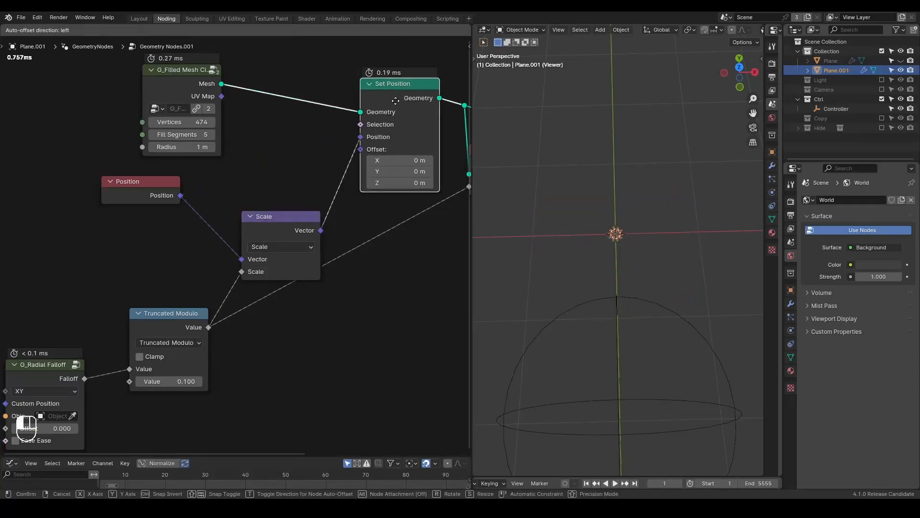
pyautogui.moveTo(293, 229); pyautogui.dragTo(297, 188)
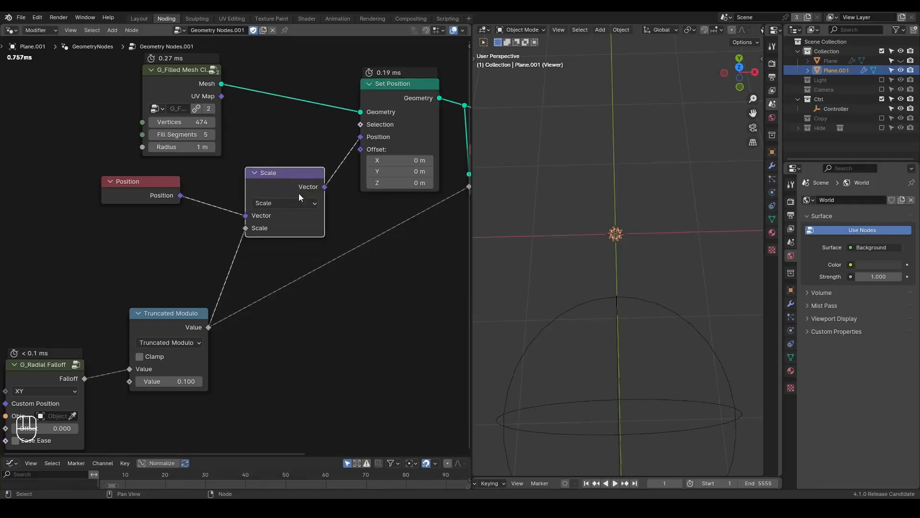
pyautogui.scroll(-1, 340, 301)
pyautogui.moveTo(249, 300); pyautogui.dragTo(298, 265, button='middle')
pyautogui.moveTo(285, 249); pyautogui.dragTo(115, 338)
pyautogui.press('g')
pyautogui.click(204, 262)
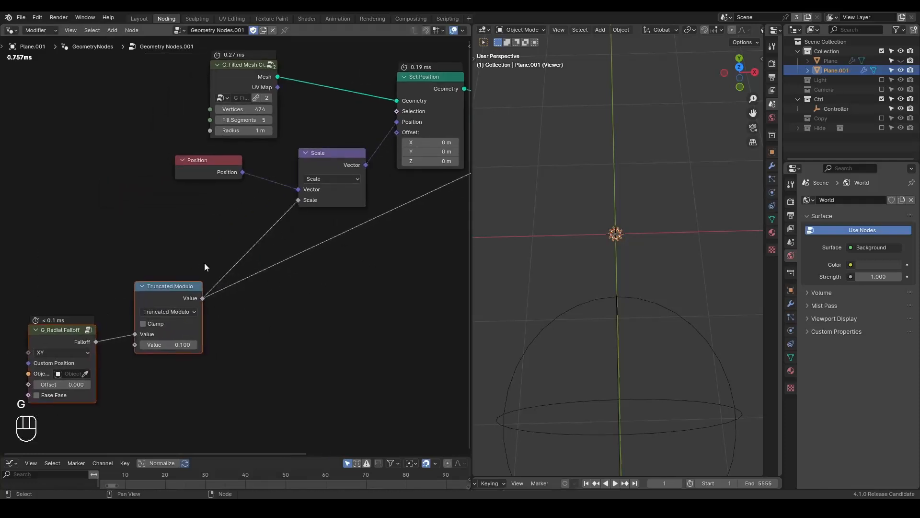
# Step: Insert a G_Remap 0-1 node between Truncated Modulo and Scale, with To Min 1 and To Max 2
pyautogui.hotkey('ctrl', 'a')
pyautogui.write('remap')
pyautogui.press('Return')
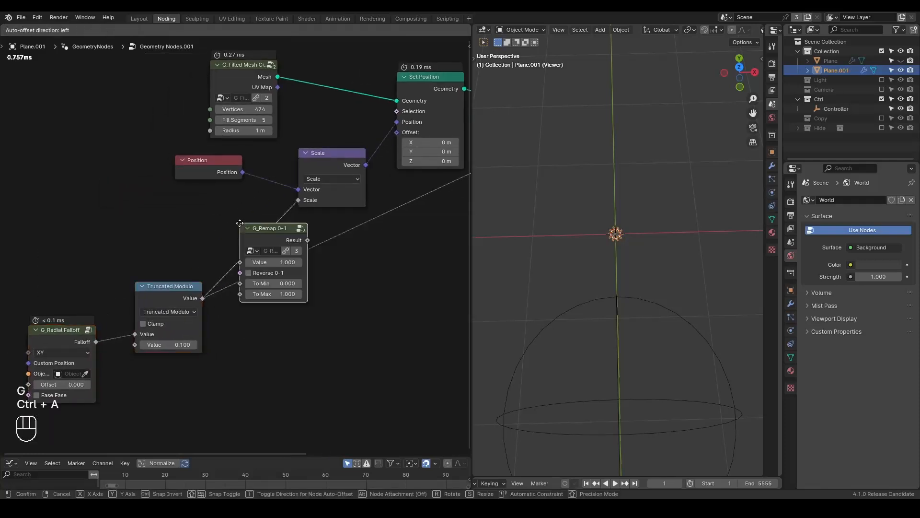
pyautogui.click(240, 224)
pyautogui.scroll(1, 235, 251)
pyautogui.moveTo(224, 290); pyautogui.dragTo(291, 293)
pyautogui.moveTo(224, 302)
pyautogui.keyDown('shift'); pyautogui.mouseDown()
pyautogui.moveTo(335, 302)
pyautogui.moveTo(225, 302)
pyautogui.mouseUp(); pyautogui.keyUp('shift')
pyautogui.moveTo(583, 272)
pyautogui.mouseDown(button='middle')
pyautogui.moveTo(606, 201)
pyautogui.moveTo(587, 275)
pyautogui.mouseUp(button='middle')
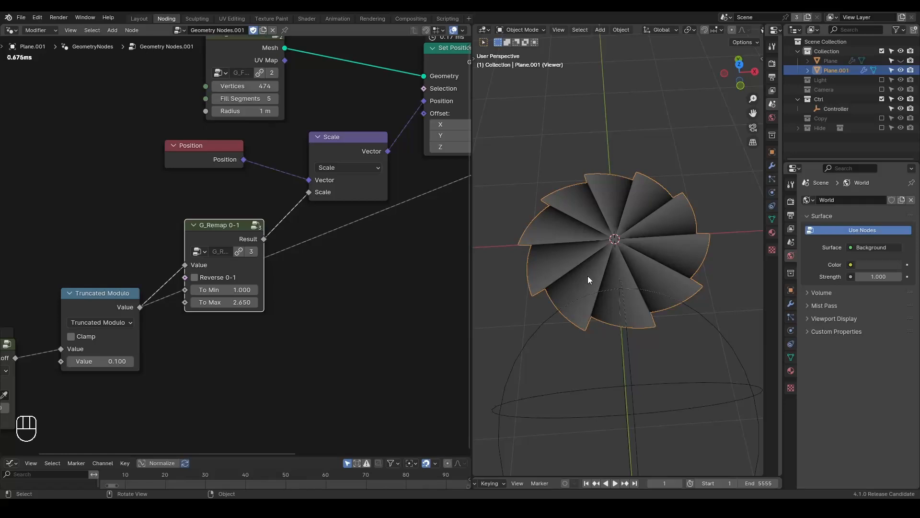
pyautogui.click(230, 302)
pyautogui.write('2')
pyautogui.press('Return')
# Step: Add a G_Value Precision node and connect it to the second value of the Truncated Modulo node
pyautogui.scroll(1, 295, 246)
pyautogui.moveTo(287, 230); pyautogui.dragTo(352, 275, button='middle')
pyautogui.scroll(-2, 269, 283)
pyautogui.moveTo(185, 357); pyautogui.dragTo(275, 295, button='middle')
pyautogui.scroll(1, 275, 295)
pyautogui.moveTo(225, 350); pyautogui.dragTo(272, 282, button='middle')
pyautogui.moveTo(183, 250); pyautogui.dragTo(125, 194)
pyautogui.hotkey('ctrl', 'a')
pyautogui.write('value p')
pyautogui.press('Return')
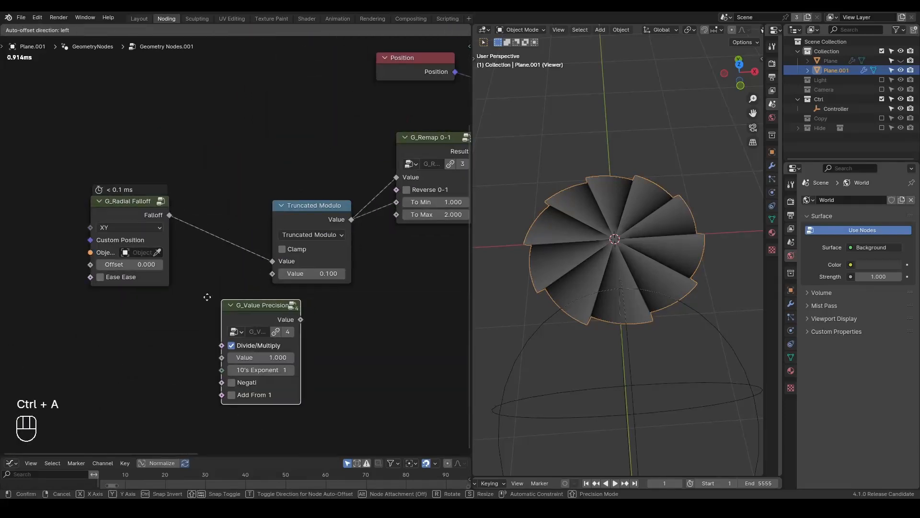
pyautogui.click(125, 306)
pyautogui.moveTo(204, 325); pyautogui.dragTo(272, 274)
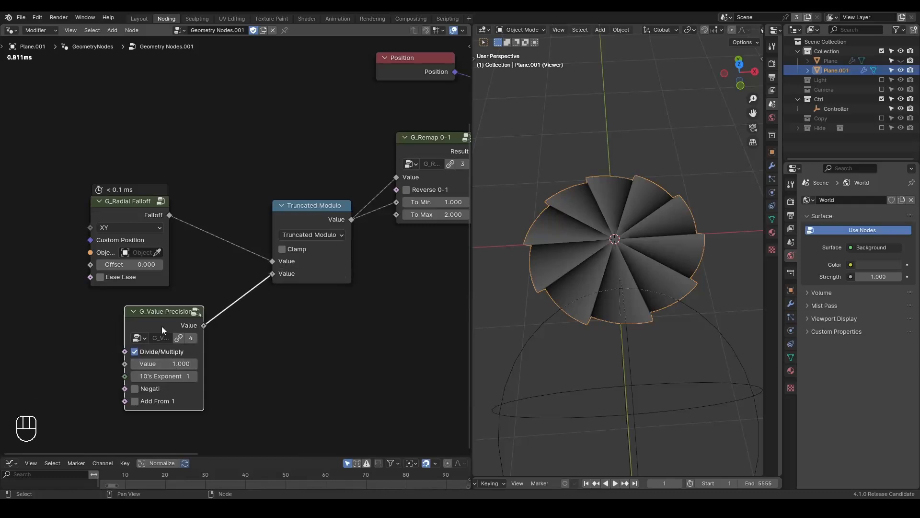
pyautogui.moveTo(163, 322); pyautogui.dragTo(210, 289)
# Step: Set the G_Value Precision node's 10's Exponent to 2 and its value to 5
pyautogui.click(241, 343)
pyautogui.click(241, 343)
pyautogui.click(182, 344)
pyautogui.click(182, 344)
pyautogui.click(241, 343)
pyautogui.moveTo(303, 315); pyautogui.dragTo(268, 316, button='middle')
pyautogui.moveTo(176, 330); pyautogui.dragTo(210, 342)
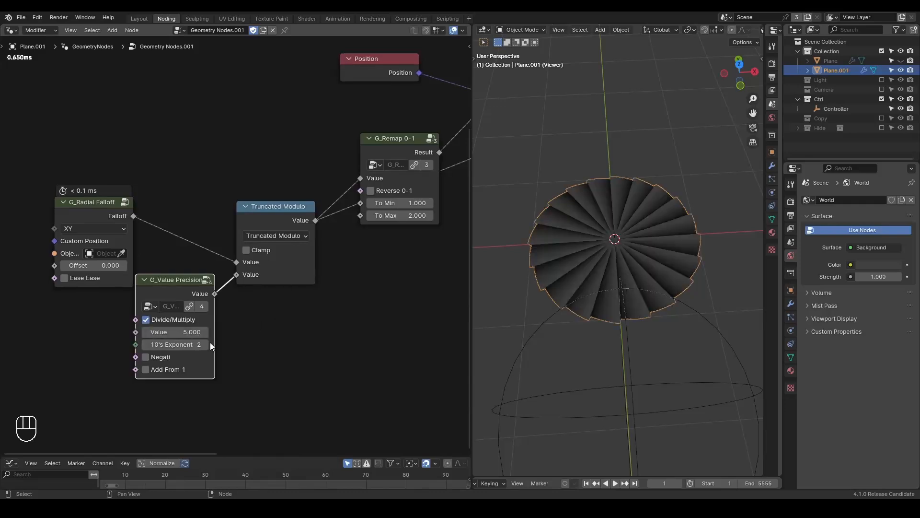
# Step: Set the G_Remap 0-1 node's To Max to 4.6 and the G_Value Precision value to 3
pyautogui.moveTo(398, 215)
pyautogui.mouseDown()
pyautogui.moveTo(426, 215)
pyautogui.moveTo(399, 215)
pyautogui.mouseUp()
pyautogui.click(193, 332)
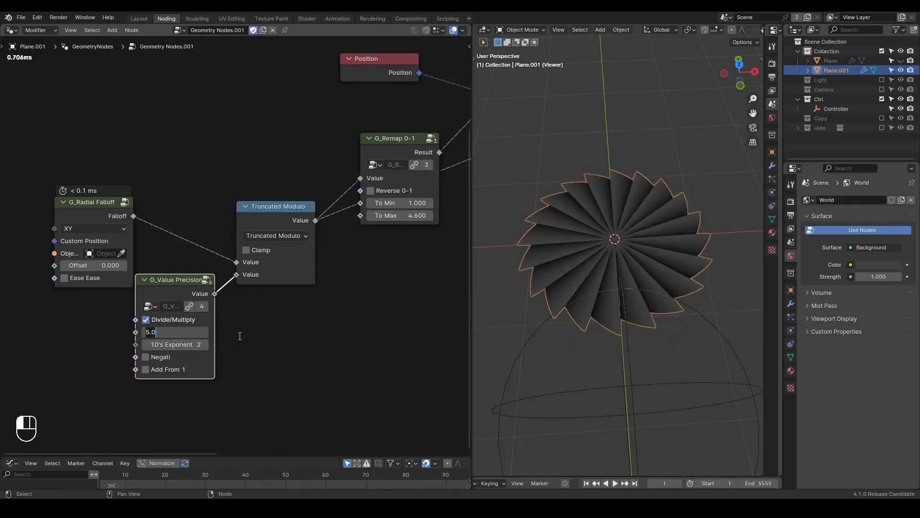
pyautogui.write('3')
pyautogui.press('Return')
pyautogui.click(562, 145)
pyautogui.moveTo(569, 246); pyautogui.dragTo(581, 265, button='middle')
# Step: Try a G_Value Precision value of 2, and then raise it to 4
pyautogui.click(146, 332)
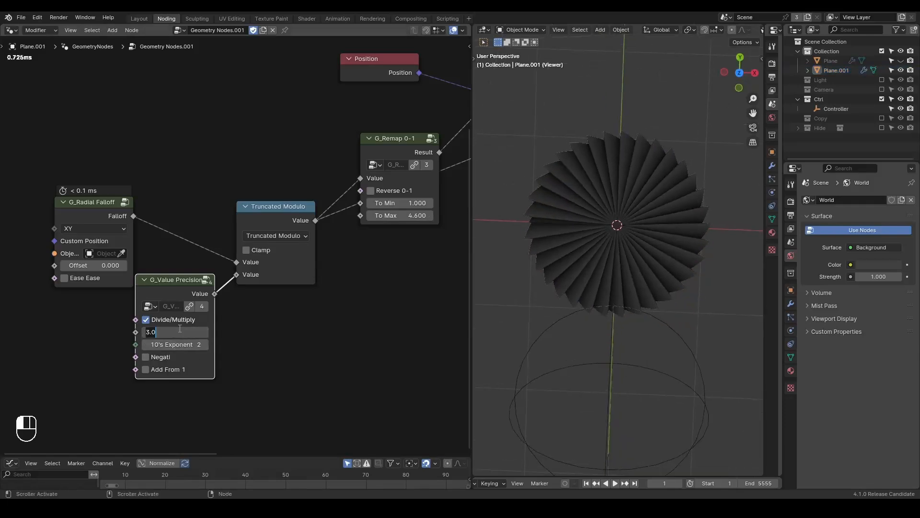
pyautogui.moveTo(562, 272); pyautogui.dragTo(583, 222, button='middle')
pyautogui.click(583, 223)
pyautogui.moveTo(608, 287)
pyautogui.mouseDown(button='middle')
pyautogui.moveTo(615, 240)
pyautogui.moveTo(607, 271)
pyautogui.mouseUp(button='middle')
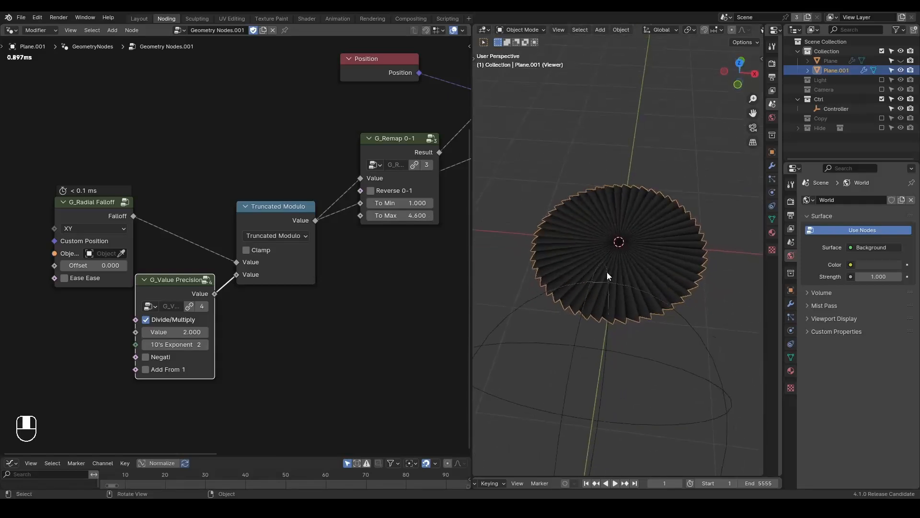
pyautogui.click(205, 331)
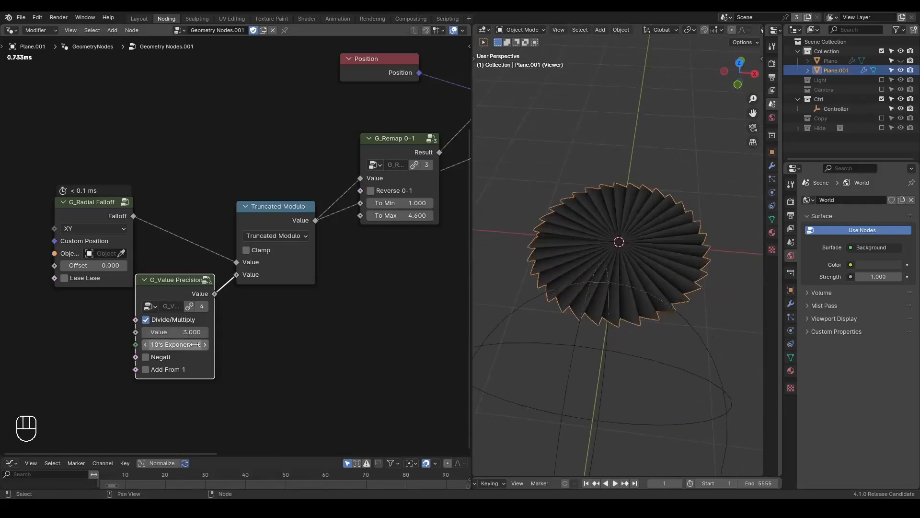
pyautogui.click(204, 332)
# Step: Delete the Viewer node and dissolve the reroute so Set Position links directly to the Group Output
pyautogui.moveTo(313, 260); pyautogui.dragTo(135, 302, button='middle')
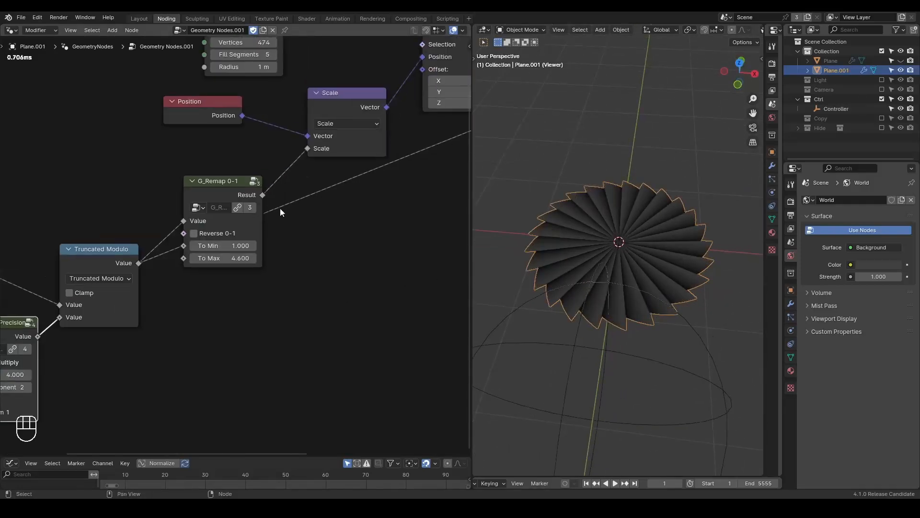
pyautogui.moveTo(280, 209); pyautogui.dragTo(395, 318, button='middle')
pyautogui.press('x')
pyautogui.moveTo(199, 110); pyautogui.dragTo(163, 153)
pyautogui.hotkey('ctrl', 'x')
pyautogui.moveTo(649, 191); pyautogui.dragTo(654, 227, button='middle')
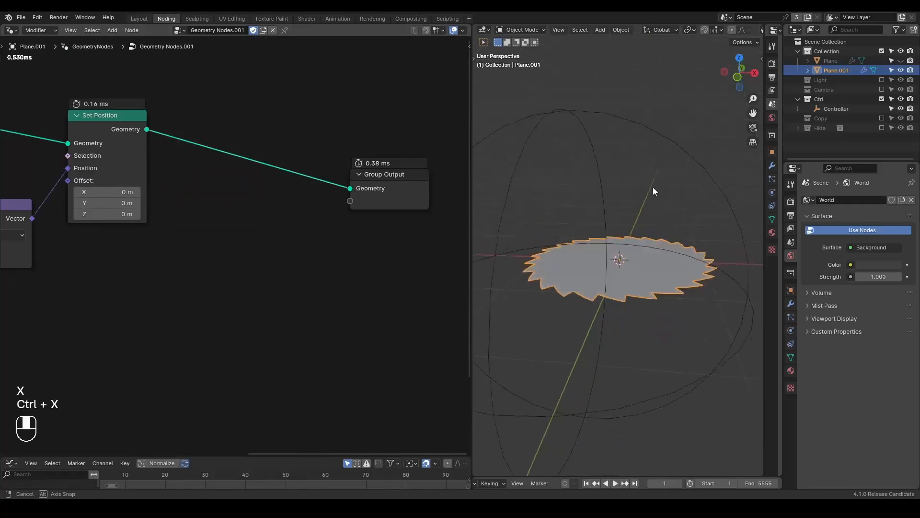
# Step: Preview the mesh circle, Scale and G_Remap 0-1 outputs with a temporary Viewer node
pyautogui.moveTo(154, 213); pyautogui.dragTo(346, 196, button='middle')
pyautogui.moveTo(300, 131); pyautogui.dragTo(341, 141)
pyautogui.keyDown('ctrl'); pyautogui.keyDown('shift'); pyautogui.click(93, 103); pyautogui.keyUp('shift'); pyautogui.keyUp('ctrl')
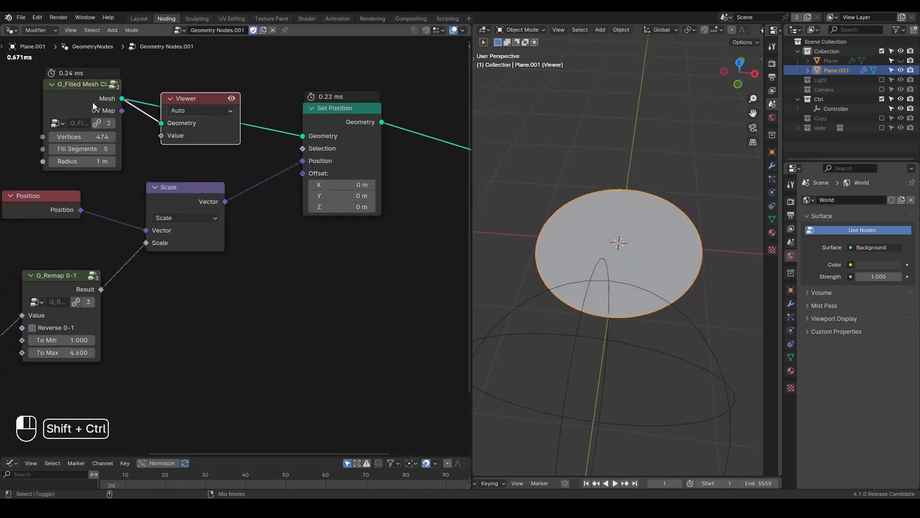
pyautogui.keyDown('ctrl'); pyautogui.keyDown('shift'); pyautogui.click(188, 203); pyautogui.keyUp('shift'); pyautogui.keyUp('ctrl')
pyautogui.keyDown('ctrl'); pyautogui.keyDown('shift'); pyautogui.click(87, 286); pyautogui.keyUp('shift'); pyautogui.keyUp('ctrl')
pyautogui.click(200, 102)
pyautogui.press('x')
# Step: Add a Combine XYZ node, connect the G_Remap 0-1 result to its Z, and feed its vector into Set Position's Offset
pyautogui.moveTo(197, 238); pyautogui.dragTo(348, 162, button='middle')
pyautogui.hotkey('ctrl', 'a')
pyautogui.write('comb')
pyautogui.press('Return')
pyautogui.click(315, 198)
pyautogui.moveTo(258, 209); pyautogui.dragTo(338, 256)
pyautogui.moveTo(387, 223); pyautogui.dragTo(318, 270, button='middle')
pyautogui.moveTo(325, 262); pyautogui.dragTo(398, 145)
pyautogui.moveTo(551, 206); pyautogui.dragTo(598, 152, button='middle')
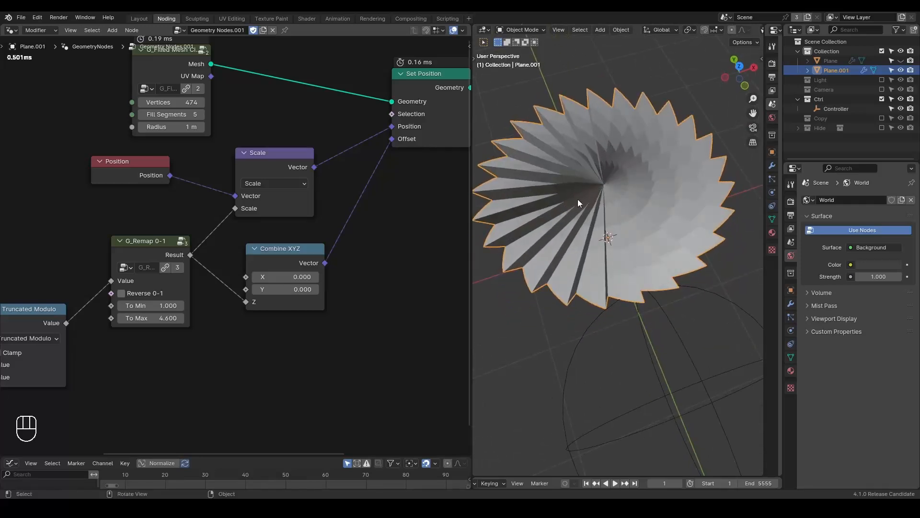
# Step: Duplicate the G_Value Precision node and connect the copy to the Radial Falloff's Offset
pyautogui.moveTo(329, 235); pyautogui.dragTo(383, 235, button='middle')
pyautogui.click(249, 265)
pyautogui.hotkey('shift', 'd')
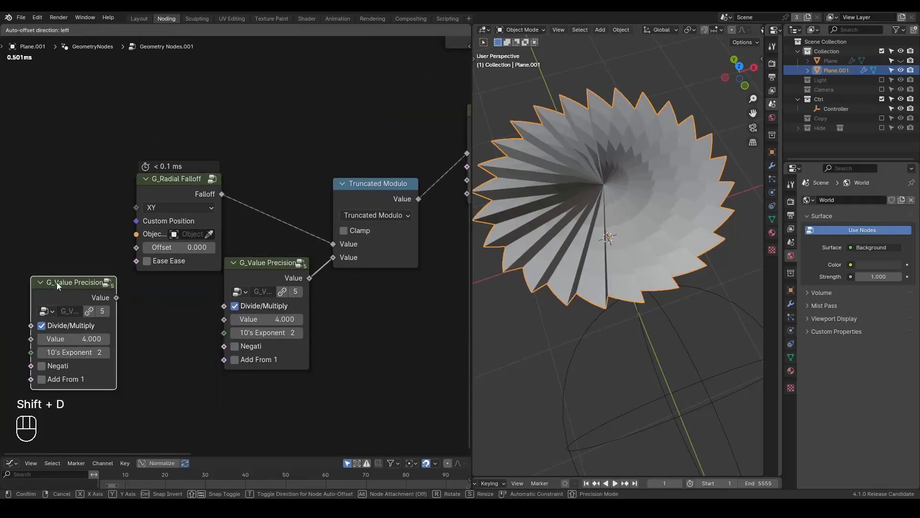
pyautogui.click(116, 251)
pyautogui.moveTo(154, 263); pyautogui.dragTo(210, 246)
pyautogui.moveTo(89, 252); pyautogui.dragTo(113, 245)
# Step: Set the duplicated G_Value Precision node to value 1 with a 10's Exponent of 2, after trying an exponent of 3
pyautogui.click(135, 311)
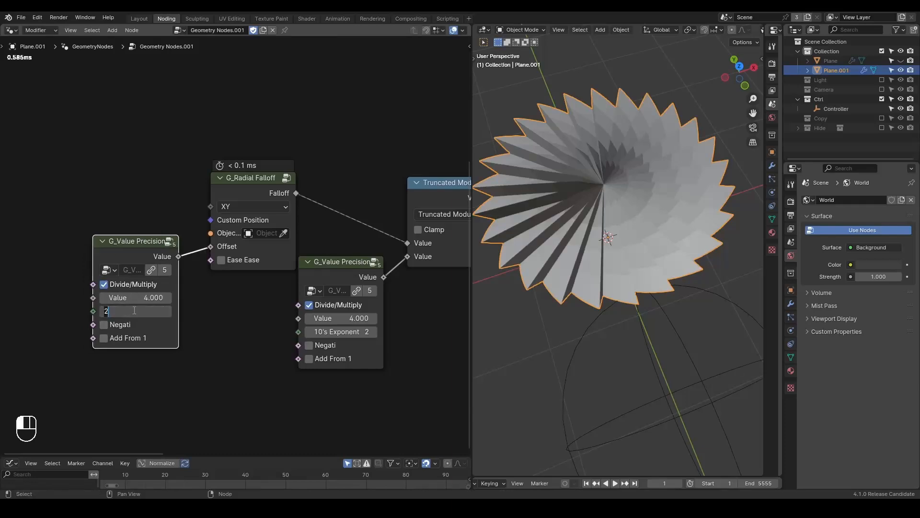
pyautogui.write('3')
pyautogui.press('Return')
pyautogui.click(139, 310)
pyautogui.write('2')
pyautogui.press('Return')
pyautogui.click(191, 301)
pyautogui.click(144, 297)
pyautogui.write('1')
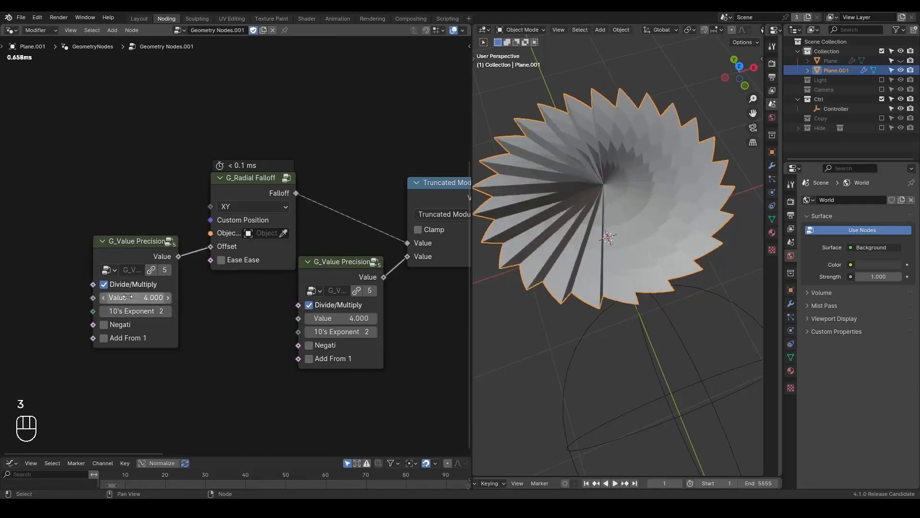
pyautogui.press('Return')
pyautogui.click(144, 297)
pyautogui.write('1')
pyautogui.press('Return')
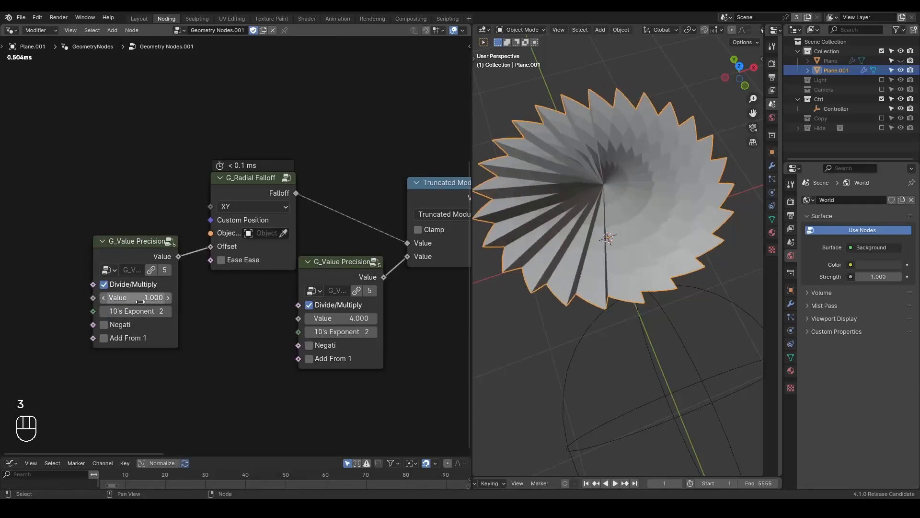
# Step: Set the filled mesh circle's vertices to 512
pyautogui.moveTo(261, 191); pyautogui.dragTo(1, 299, button='middle')
pyautogui.moveTo(154, 122); pyautogui.dragTo(111, 190, button='middle')
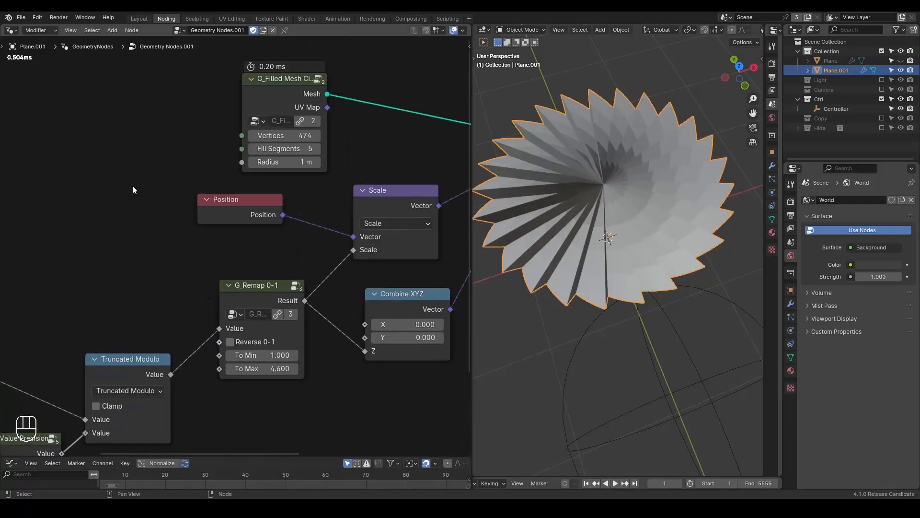
pyautogui.moveTo(287, 135); pyautogui.dragTo(337, 158)
pyautogui.moveTo(623, 192); pyautogui.dragTo(647, 287, button='middle')
pyautogui.moveTo(309, 339); pyautogui.dragTo(265, 326, button='middle')
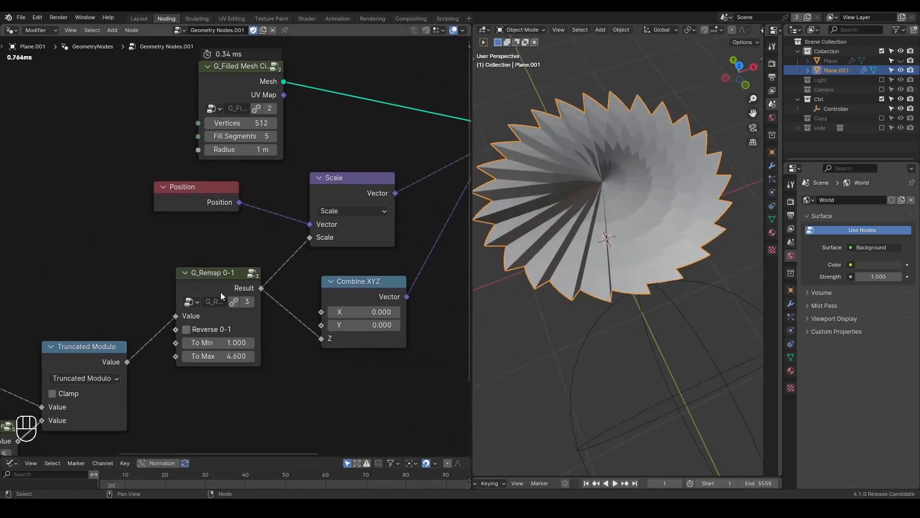
# Step: Connect the Truncated Modulo value directly to the Combine XYZ node's Z and move the G_Remap 0-1 node above the link
pyautogui.moveTo(223, 293); pyautogui.dragTo(212, 290)
pyautogui.moveTo(127, 361); pyautogui.dragTo(322, 344)
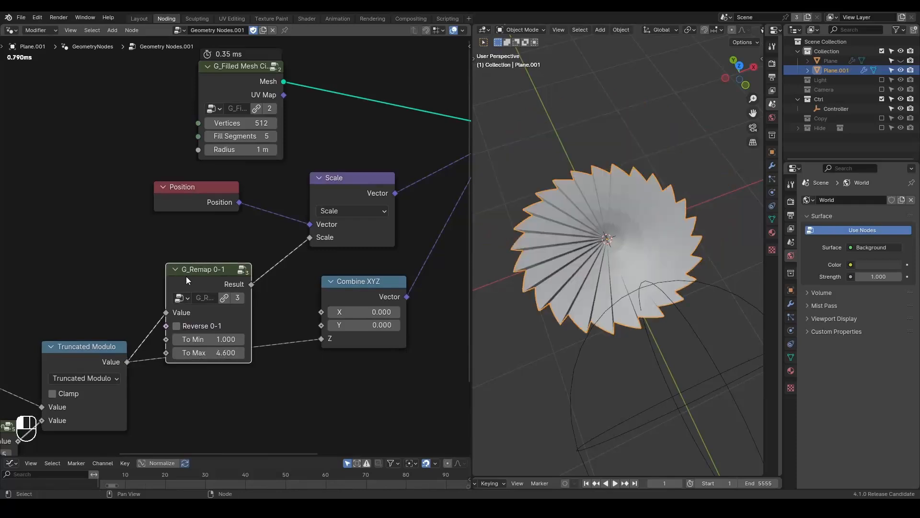
pyautogui.moveTo(184, 282); pyautogui.dragTo(197, 249)
pyautogui.moveTo(589, 261)
pyautogui.mouseDown(button='middle')
pyautogui.moveTo(617, 227)
pyautogui.moveTo(587, 261)
pyautogui.mouseUp(button='middle')
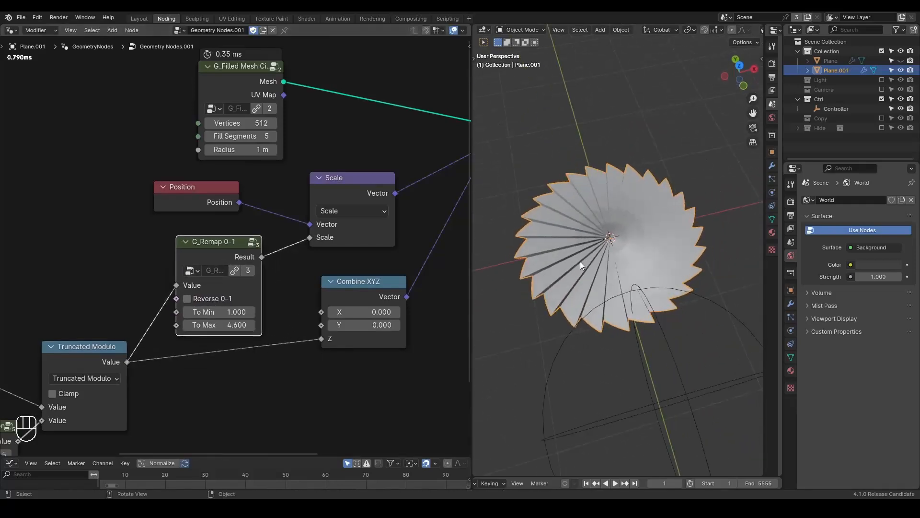
pyautogui.moveTo(336, 268); pyautogui.dragTo(32, 182, button='middle')
pyautogui.click(194, 331)
pyautogui.press('x')
pyautogui.moveTo(240, 264); pyautogui.dragTo(41, 352, button='middle')
pyautogui.scroll(-2, 117, 268)
pyautogui.moveTo(117, 269); pyautogui.dragTo(320, 220, button='middle')
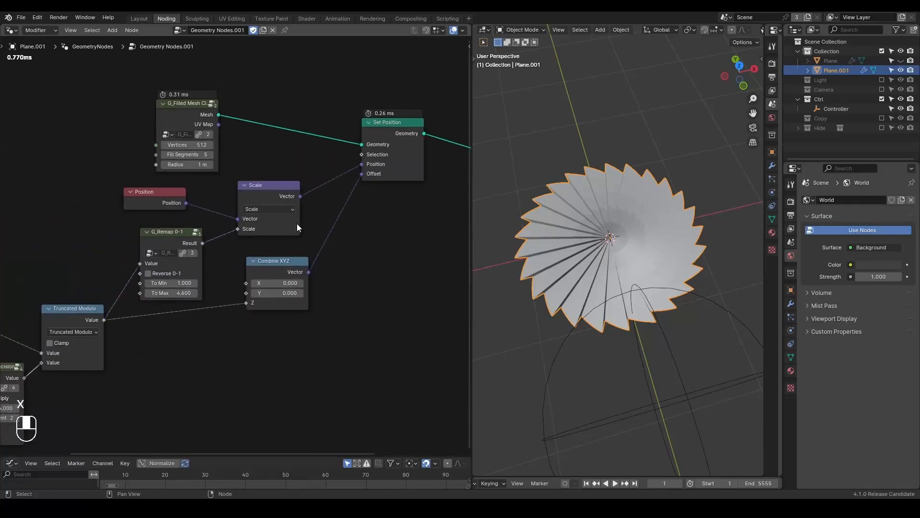
# Step: Insert a Rotate Vector node between the Scale node's output and the Set Position's Position input
pyautogui.moveTo(622, 261); pyautogui.dragTo(611, 234, button='middle')
pyautogui.moveTo(361, 238); pyautogui.dragTo(231, 256, button='middle')
pyautogui.hotkey('ctrl', 'a')
pyautogui.write('t')
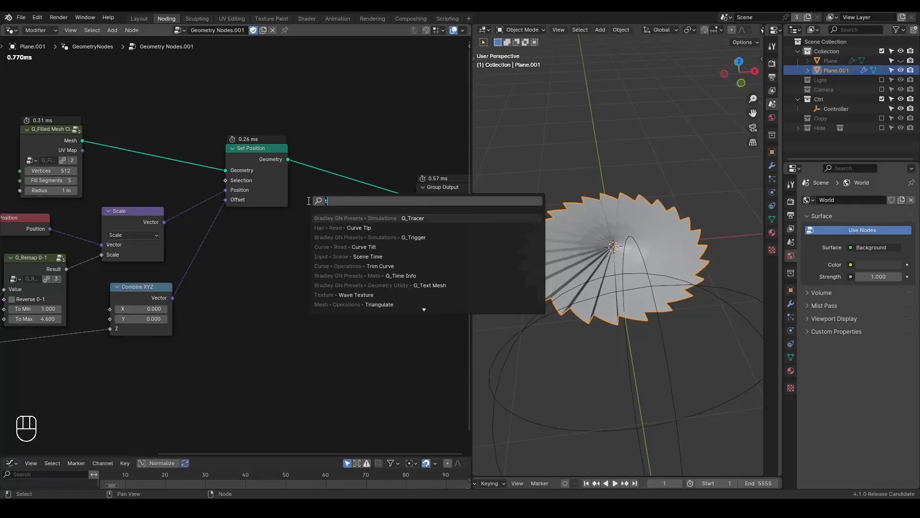
pyautogui.write('otate vec')
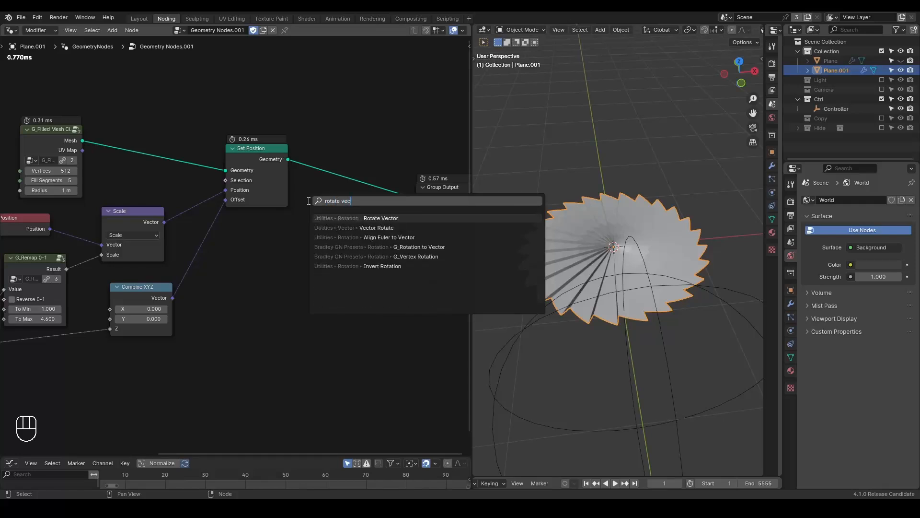
pyautogui.press('Return')
pyautogui.click(160, 248)
# Step: Collapse the Combine XYZ node and move it aside below the Set Position node
pyautogui.moveTo(142, 287); pyautogui.dragTo(287, 240, button='middle')
pyautogui.click(287, 239)
pyautogui.press('h')
pyautogui.moveTo(288, 240); pyautogui.dragTo(321, 265)
# Step: Add a G_Combine Euler Rotation node and connect its Rotation to the Rotate Vector's Rotation input
pyautogui.hotkey('ctrl', 'a')
pyautogui.write('combine eu')
pyautogui.press('Return')
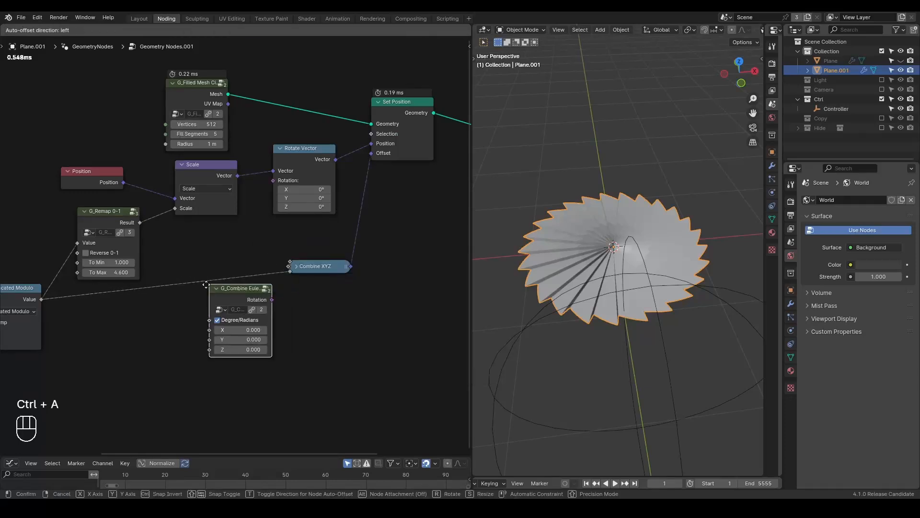
pyautogui.click(154, 295)
pyautogui.moveTo(268, 176); pyautogui.dragTo(273, 181)
# Step: Add a G_Time Info node driving the Z of G_Combine Euler Rotation, with that node's Degree/Radians option disabled
pyautogui.moveTo(206, 336); pyautogui.dragTo(343, 239, button='middle')
pyautogui.moveTo(343, 238); pyautogui.dragTo(386, 239)
pyautogui.hotkey('ctrl', 'a')
pyautogui.write('time')
pyautogui.press('Return')
pyautogui.click(220, 264)
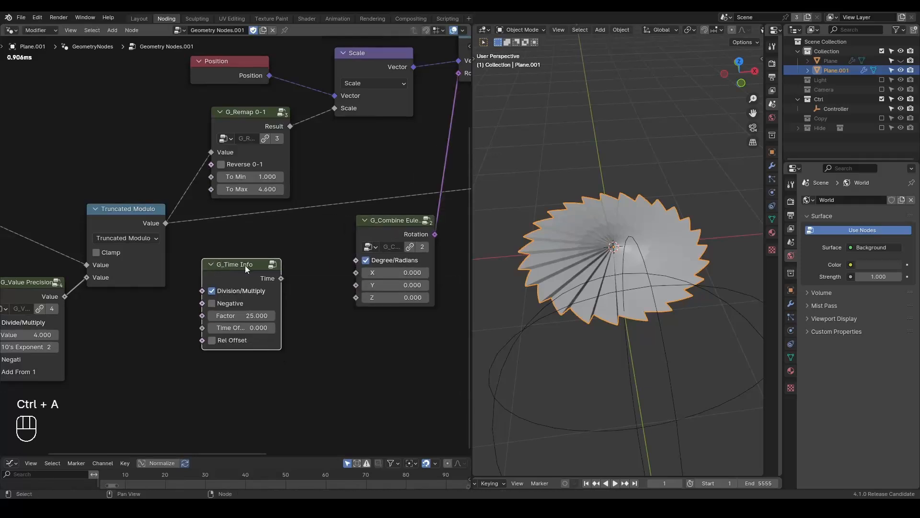
pyautogui.moveTo(280, 278); pyautogui.dragTo(356, 297)
pyautogui.click(365, 259)
# Step: Play the animation to check the spin, reverse it by enabling Negative on G_Time Info, and play it again
pyautogui.press('space')
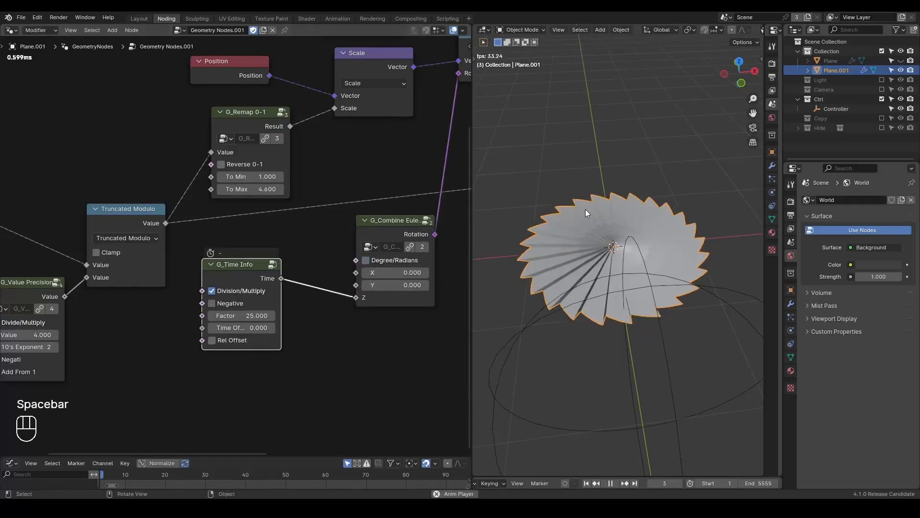
pyautogui.press('space')
pyautogui.click(235, 304)
pyautogui.press('space')
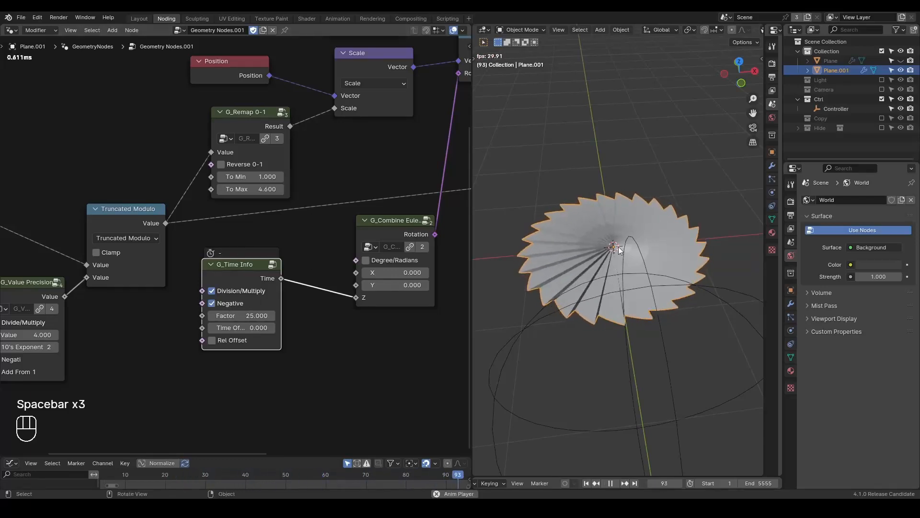
pyautogui.press('space')
pyautogui.hotkey('shift', 'space')
# Step: Set the G_Time Info Factor to 15 and preview the spin speed
pyautogui.click(249, 315)
pyautogui.write('15')
pyautogui.press('Return')
pyautogui.press('space')
pyautogui.press('space')
# Step: Rotate the disc object upright about the global X axis
pyautogui.moveTo(654, 209); pyautogui.dragTo(654, 183, button='middle')
pyautogui.press('r')
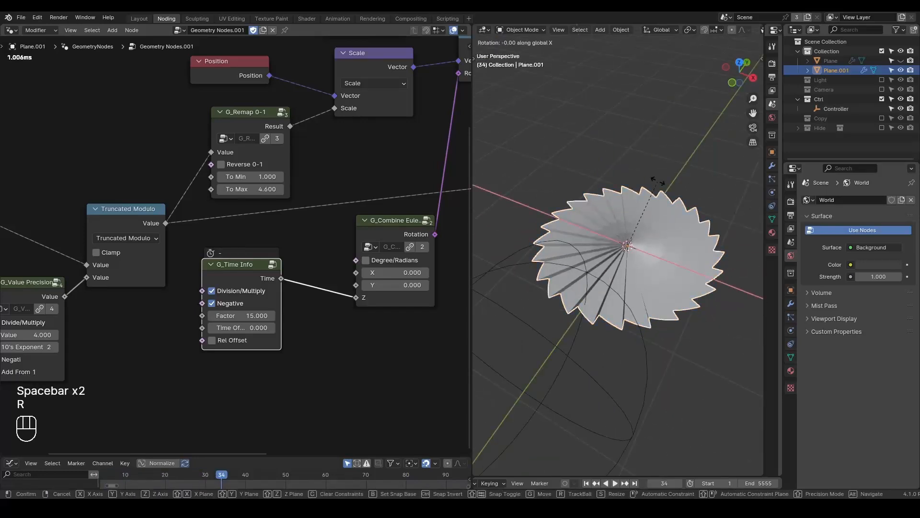
pyautogui.click(660, 184)
pyautogui.moveTo(671, 144); pyautogui.dragTo(655, 197, button='middle')
# Step: Insert a G_Solidify node on the link between G_Filled Mesh Circle and Set Position
pyautogui.moveTo(395, 164); pyautogui.dragTo(122, 331, button='middle')
pyautogui.moveTo(333, 162); pyautogui.dragTo(372, 172)
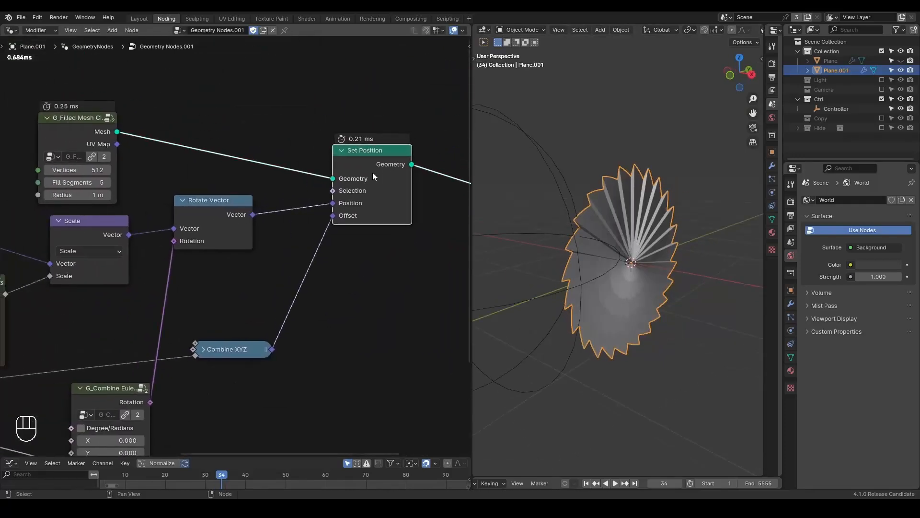
pyautogui.moveTo(372, 172); pyautogui.dragTo(254, 170, button='middle')
pyautogui.keyDown('ctrl'); pyautogui.moveTo(344, 128); pyautogui.dragTo(327, 160, button='middle'); pyautogui.keyUp('ctrl')
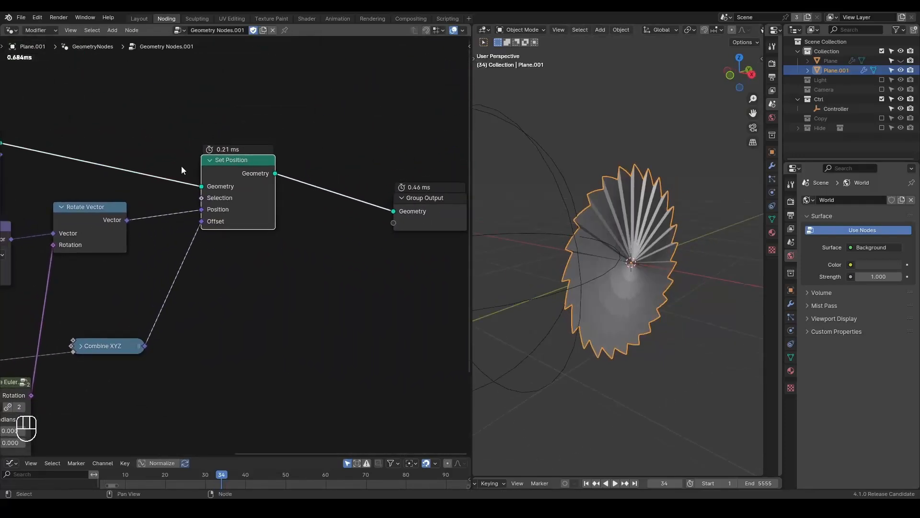
pyautogui.moveTo(181, 170); pyautogui.dragTo(292, 171, button='middle')
pyautogui.hotkey('ctrl', 'a')
pyautogui.write('solid')
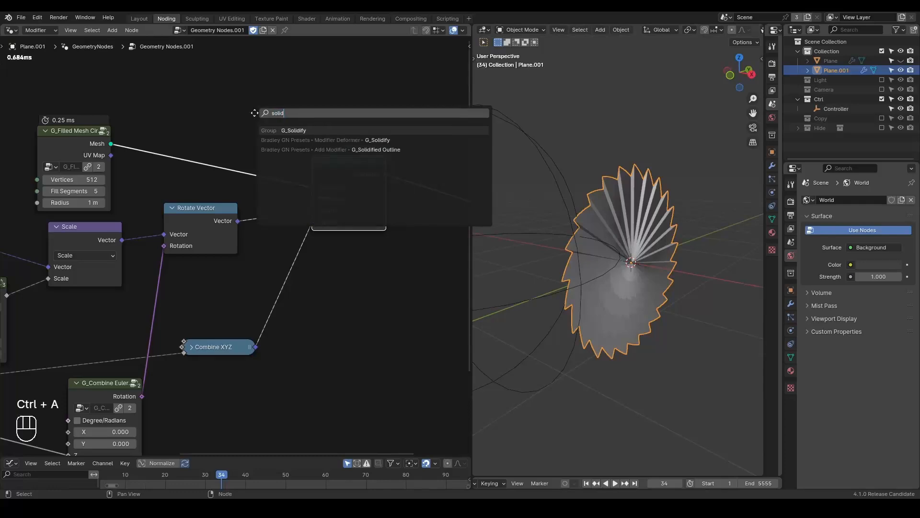
pyautogui.press('Return')
pyautogui.click(195, 132)
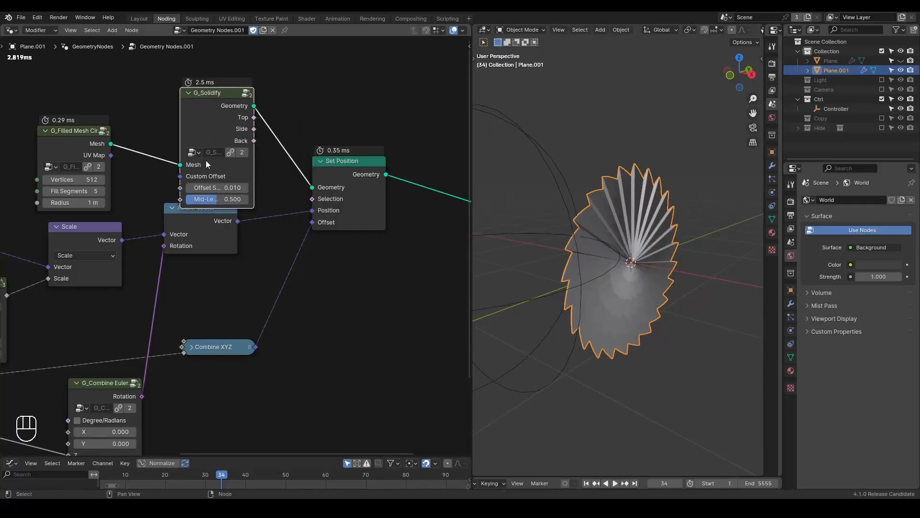
# Step: Set the G_Solidify offset scale to 0.080, then collapse the node and move it above Rotate Vector
pyautogui.moveTo(224, 188); pyautogui.dragTo(251, 187)
pyautogui.click(187, 93)
pyautogui.moveTo(214, 99); pyautogui.dragTo(216, 169)
pyautogui.moveTo(197, 223); pyautogui.dragTo(323, 139, button='middle')
# Step: Play the animation of the solidified disc, then clear the object's rotation and view it from the front
pyautogui.press('space')
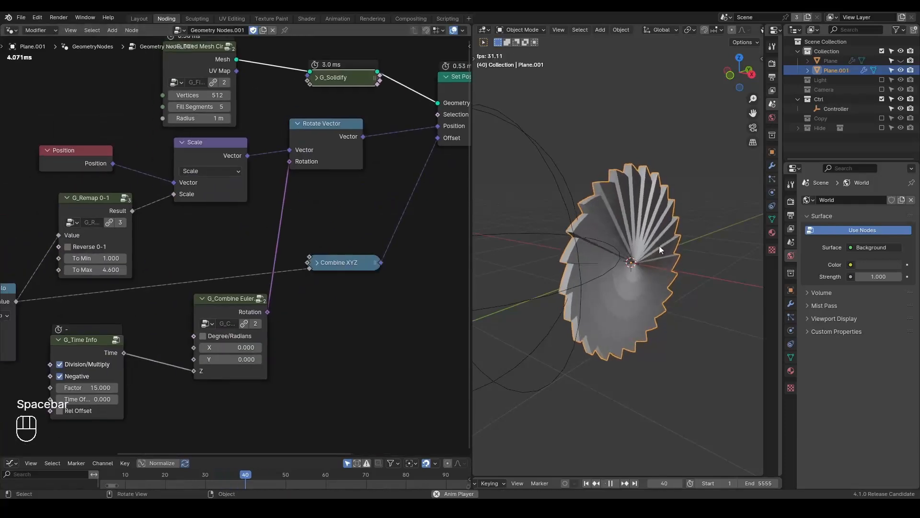
pyautogui.press('space')
pyautogui.moveTo(625, 272); pyautogui.dragTo(693, 299, button='middle')
pyautogui.hotkey('alt', 'r')
pyautogui.moveTo(600, 294); pyautogui.dragTo(608, 261, button='middle')
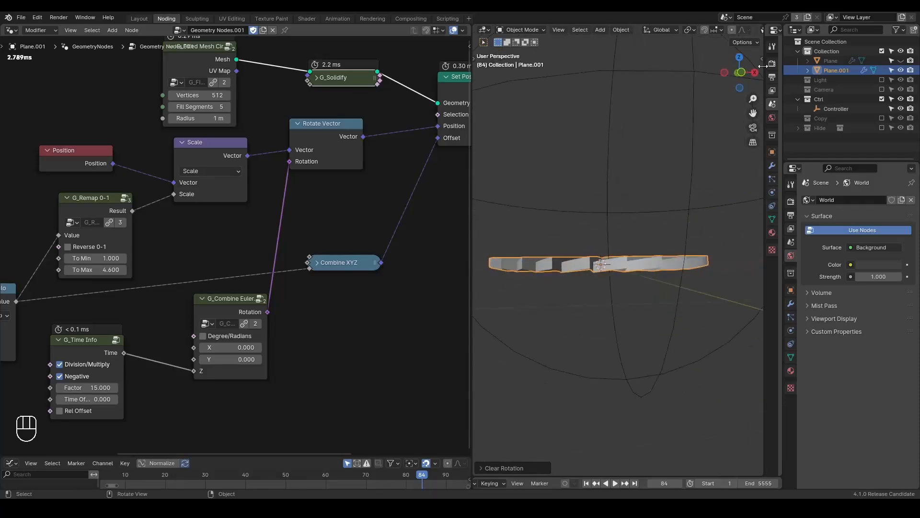
pyautogui.click(744, 71)
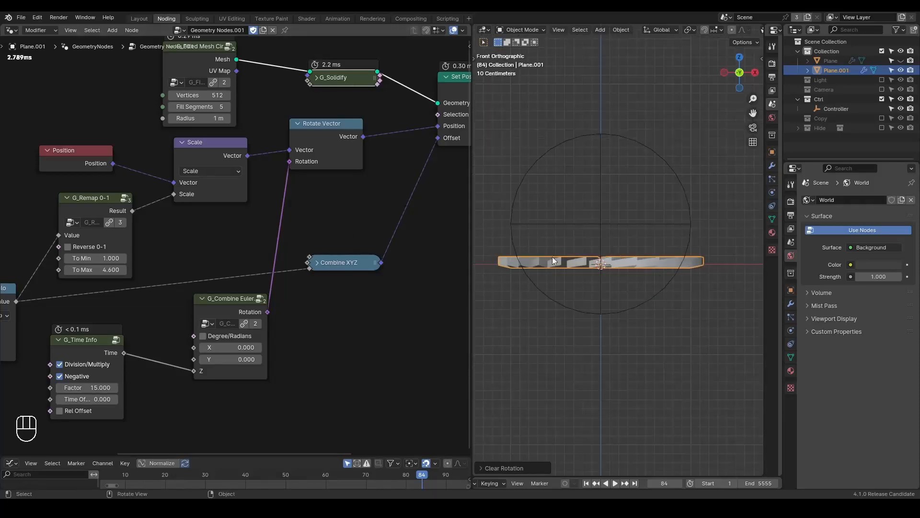
# Step: Move the Combine XYZ node slightly down and expand the G_Solidify node to show its outputs
pyautogui.moveTo(226, 267); pyautogui.dragTo(336, 240, button='middle')
pyautogui.moveTo(410, 226); pyautogui.dragTo(402, 253)
pyautogui.moveTo(583, 243)
pyautogui.mouseDown(button='middle')
pyautogui.moveTo(596, 282)
pyautogui.moveTo(603, 192)
pyautogui.moveTo(590, 258)
pyautogui.mouseUp(button='middle')
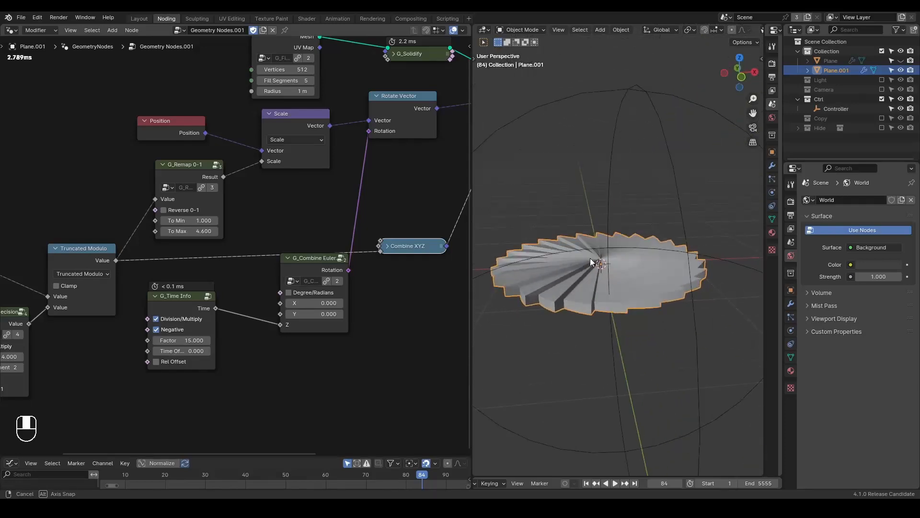
pyautogui.moveTo(447, 107); pyautogui.dragTo(328, 177, button='middle')
pyautogui.scroll(1, 307, 144)
pyautogui.click(280, 104)
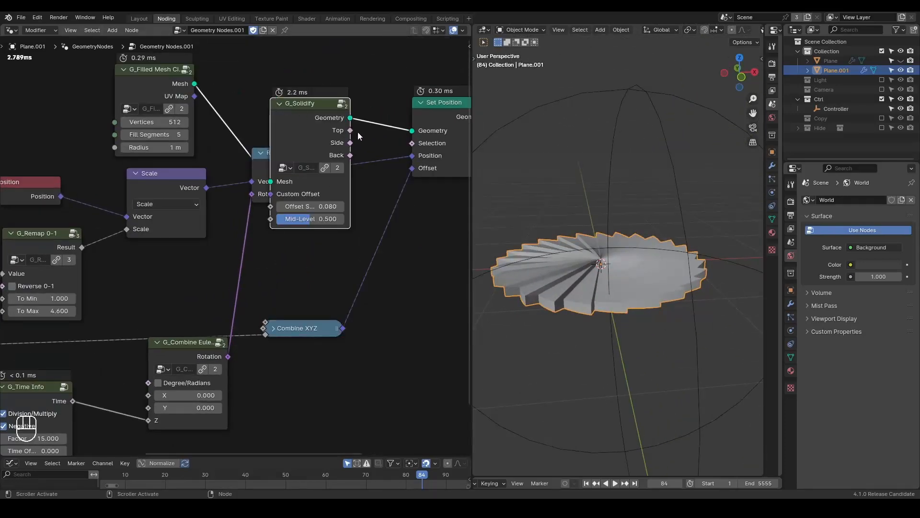
# Step: Try limiting Set Position to the top faces by linking G_Solidify's Top to Selection, then cut that link
pyautogui.moveTo(353, 133); pyautogui.dragTo(418, 146)
pyautogui.moveTo(568, 306)
pyautogui.mouseDown(button='middle')
pyautogui.moveTo(573, 292)
pyautogui.moveTo(572, 304)
pyautogui.mouseUp(button='middle')
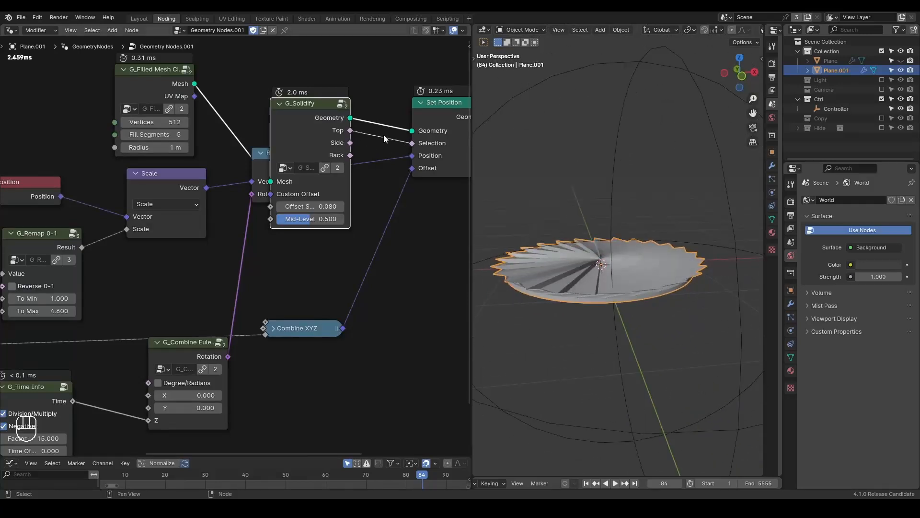
pyautogui.keyDown('ctrl'); pyautogui.moveTo(378, 131); pyautogui.dragTo(365, 165, button='right'); pyautogui.keyUp('ctrl')
# Step: Move the G_Filled Mesh Circle and G_Solidify nodes together so they sit clear of the Position and Scale nodes
pyautogui.moveTo(365, 165); pyautogui.dragTo(371, 252, button='middle')
pyautogui.moveTo(307, 202); pyautogui.dragTo(253, 121)
pyautogui.moveTo(276, 73); pyautogui.dragTo(125, 184)
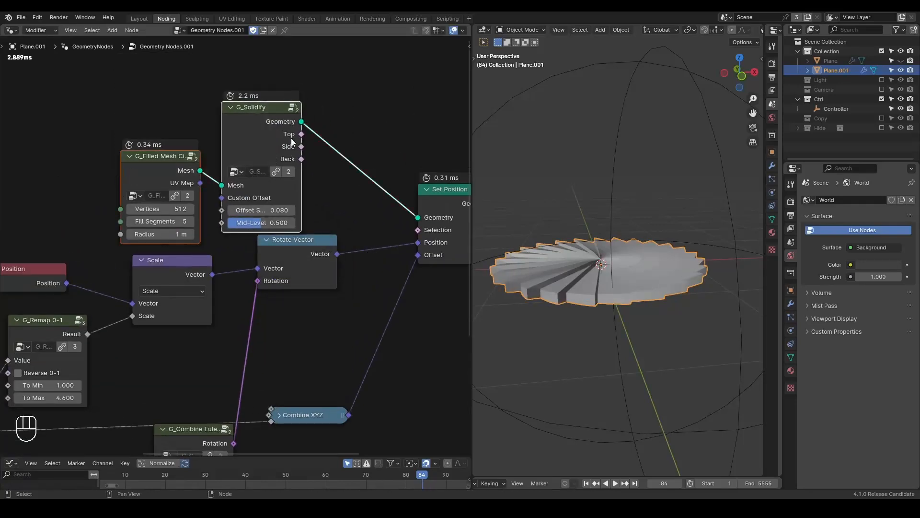
pyautogui.press('g')
pyautogui.click(194, 136)
pyautogui.moveTo(170, 133); pyautogui.dragTo(241, 176)
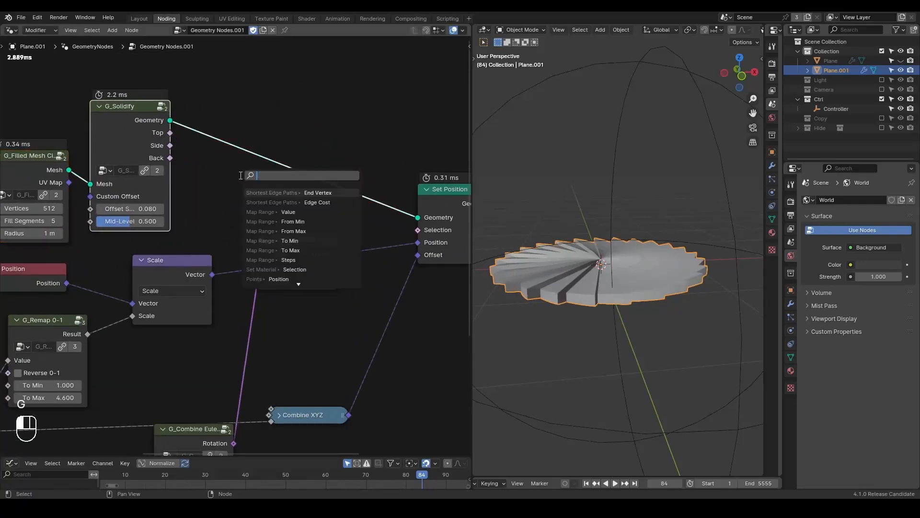
pyautogui.press('Escape')
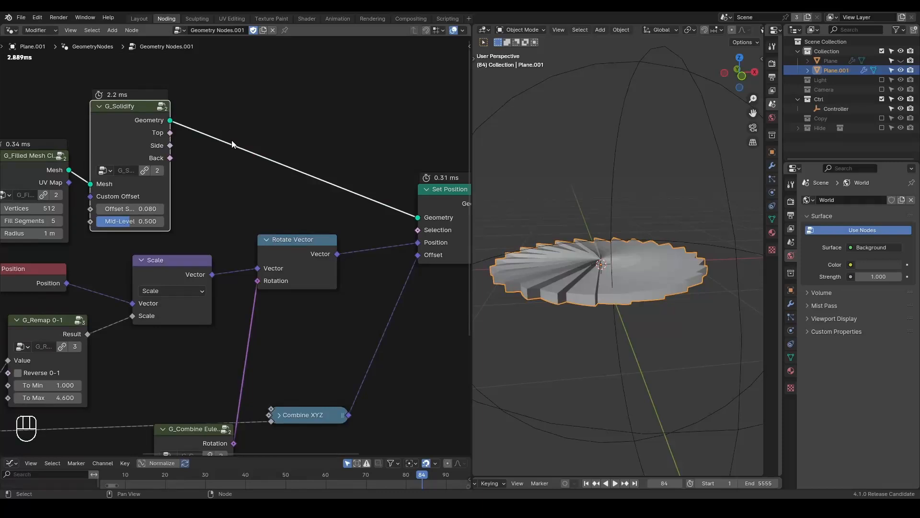
pyautogui.moveTo(191, 251); pyautogui.dragTo(324, 235, button='middle')
pyautogui.scroll(-4, 324, 235)
pyautogui.moveTo(297, 90); pyautogui.dragTo(113, 191)
pyautogui.press('g')
pyautogui.click(224, 161)
pyautogui.moveTo(262, 320); pyautogui.dragTo(303, 288, button='middle')
pyautogui.scroll(1, 303, 287)
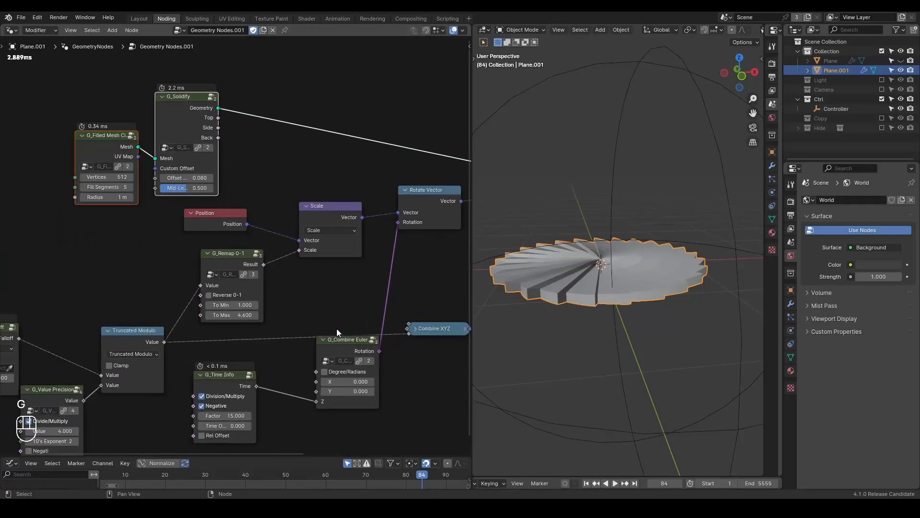
# Step: Collapse G_Combine Euler Rotation and insert a Multiply node between Truncated Modulo and Combine XYZ, multiplying by G_Solidify's Top output
pyautogui.click(324, 339)
pyautogui.moveTo(327, 341); pyautogui.dragTo(323, 295)
pyautogui.moveTo(164, 341); pyautogui.dragTo(339, 358)
pyautogui.write('mult')
pyautogui.press('Return')
pyautogui.click(340, 357)
pyautogui.keyDown('alt'); pyautogui.moveTo(395, 362); pyautogui.dragTo(388, 325); pyautogui.keyUp('alt')
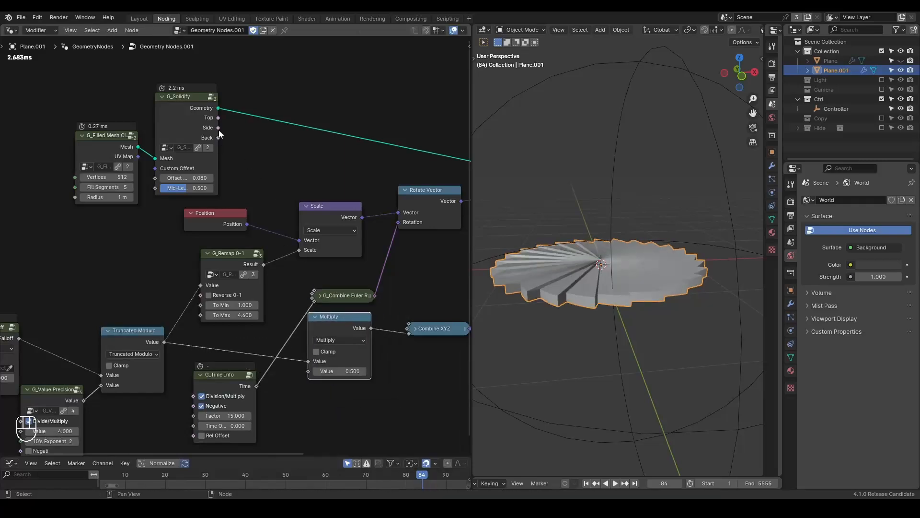
pyautogui.moveTo(217, 118); pyautogui.dragTo(306, 362)
pyautogui.moveTo(565, 301); pyautogui.dragTo(570, 248, button='middle')
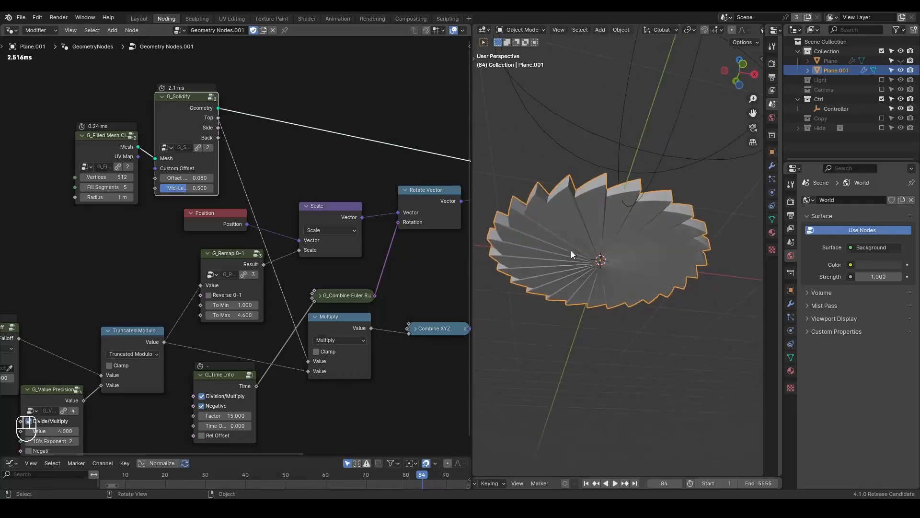
# Step: Move the mesh circle and G_Solidify nodes further away from the chain, and collapse and reposition G_Time Info
pyautogui.moveTo(201, 68); pyautogui.dragTo(77, 158)
pyautogui.press('g')
pyautogui.click(145, 139)
pyautogui.click(188, 154)
pyautogui.click(201, 375)
pyautogui.moveTo(205, 376); pyautogui.dragTo(236, 342)
# Step: Preview the G_Solidify Top output on the mesh with a temporary Viewer node, then delete the Viewer
pyautogui.keyDown('ctrl'); pyautogui.keyDown('shift'); pyautogui.click(91, 120); pyautogui.keyUp('shift'); pyautogui.keyUp('ctrl')
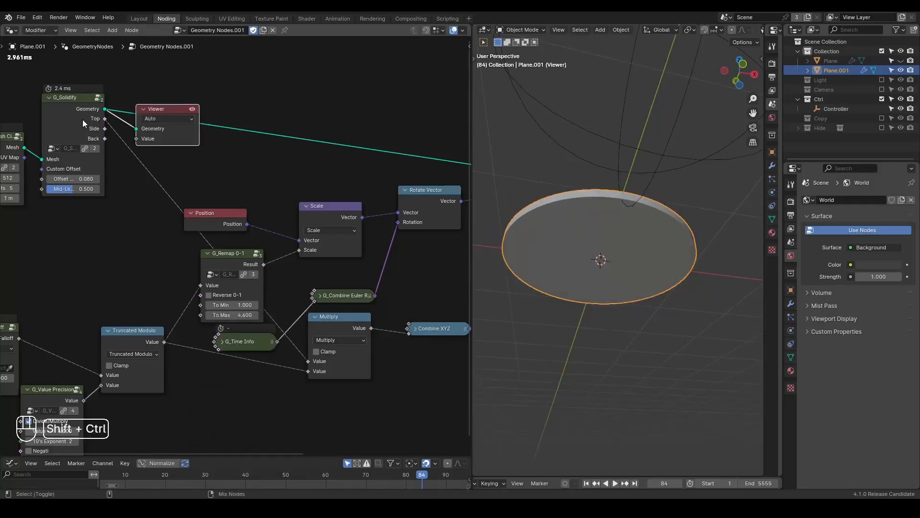
pyautogui.keyDown('ctrl'); pyautogui.keyDown('shift'); pyautogui.click(85, 120); pyautogui.keyUp('shift'); pyautogui.keyUp('ctrl')
pyautogui.moveTo(663, 228); pyautogui.dragTo(662, 249, button='middle')
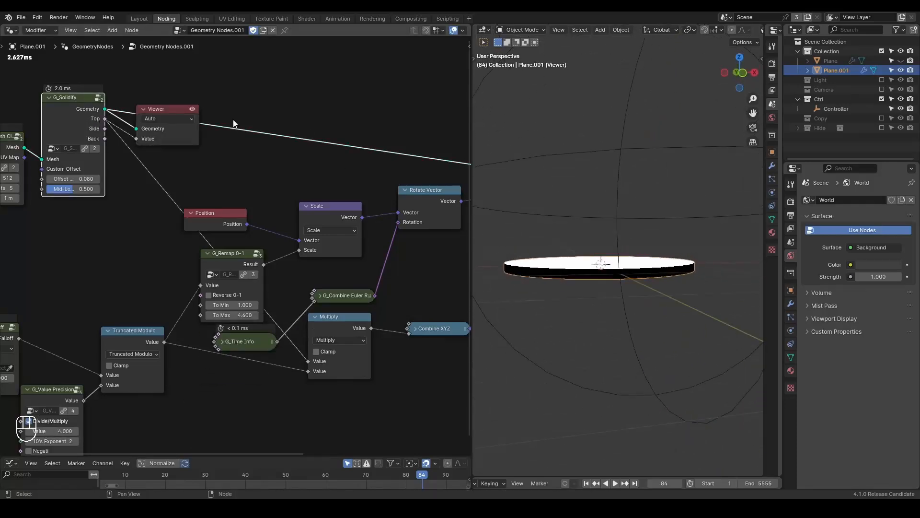
pyautogui.click(169, 113)
pyautogui.press('x')
# Step: Tidy the node layout by collapsing G_Remap 0-1 and moving G_Time Info up beneath it
pyautogui.moveTo(329, 324); pyautogui.dragTo(330, 330)
pyautogui.moveTo(220, 262); pyautogui.dragTo(290, 213, button='middle')
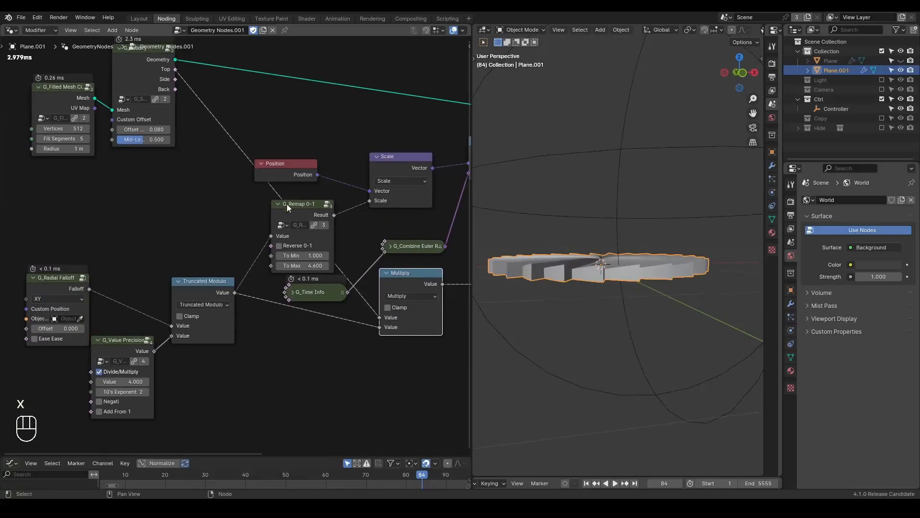
pyautogui.click(278, 204)
pyautogui.moveTo(304, 287); pyautogui.dragTo(297, 261)
pyautogui.moveTo(312, 300); pyautogui.dragTo(199, 331, button='middle')
pyautogui.moveTo(388, 294); pyautogui.dragTo(331, 301, button='middle')
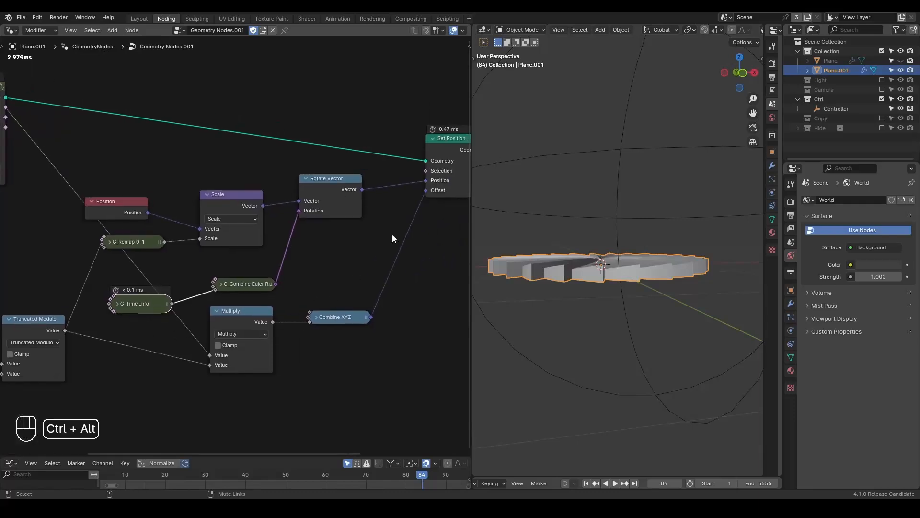
# Step: Mute and restore the link from Combine XYZ to Set Position's Offset, comparing the disc's top and underside
pyautogui.keyDown('ctrl'); pyautogui.keyDown('alt'); pyautogui.moveTo(392, 237); pyautogui.dragTo(419, 300, button='right'); pyautogui.keyUp('alt'); pyautogui.keyUp('ctrl')
pyautogui.moveTo(625, 246); pyautogui.dragTo(609, 297, button='middle')
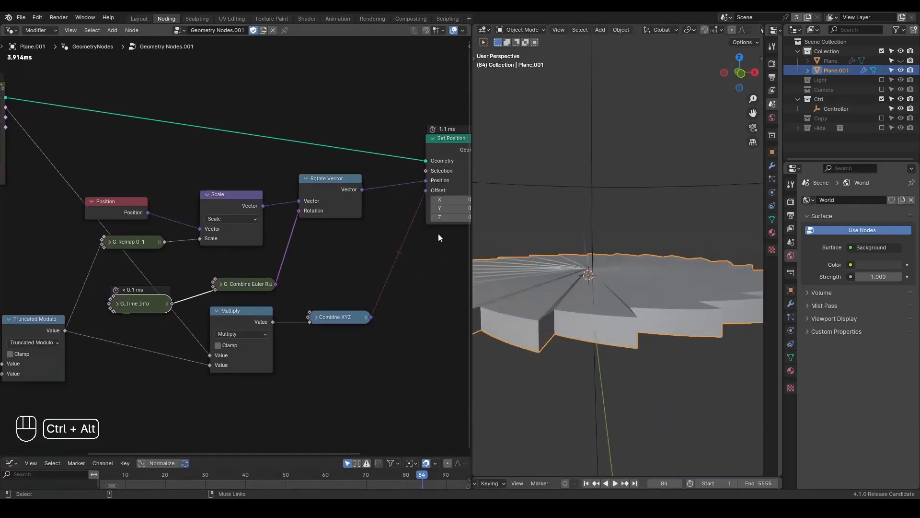
pyautogui.keyDown('ctrl'); pyautogui.keyDown('alt'); pyautogui.moveTo(406, 260); pyautogui.dragTo(407, 261, button='right'); pyautogui.keyUp('alt'); pyautogui.keyUp('ctrl')
pyautogui.moveTo(594, 283)
pyautogui.mouseDown(button='middle')
pyautogui.moveTo(602, 235)
pyautogui.moveTo(596, 267)
pyautogui.mouseUp(button='middle')
pyautogui.moveTo(517, 265); pyautogui.dragTo(555, 264)
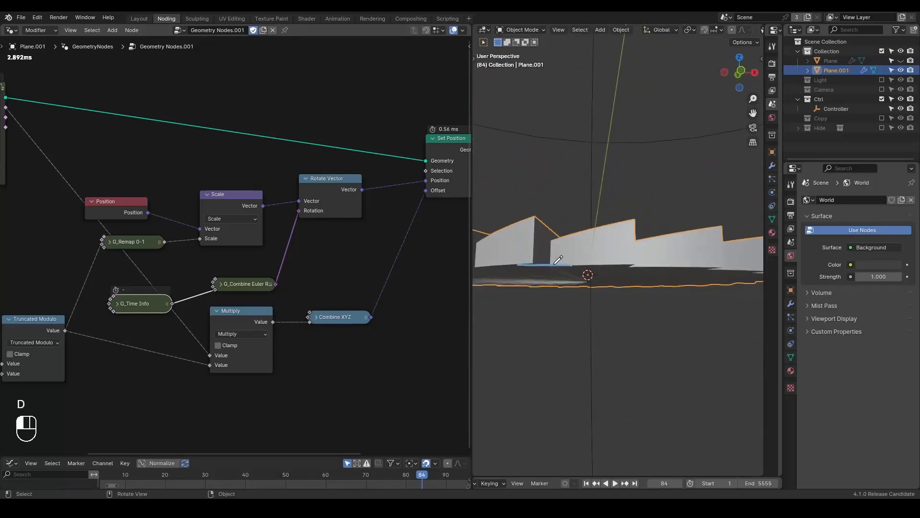
pyautogui.moveTo(556, 252); pyautogui.dragTo(483, 263, button='middle')
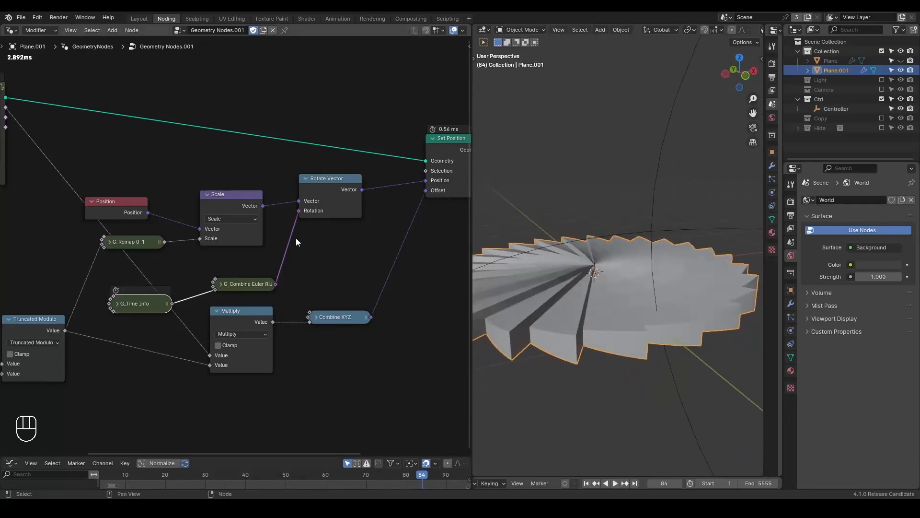
pyautogui.moveTo(296, 239); pyautogui.dragTo(308, 242, button='middle')
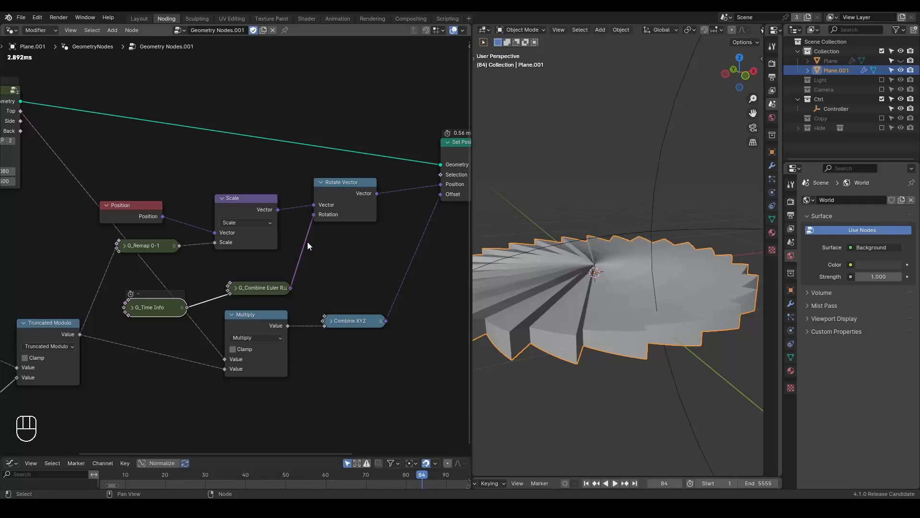
# Step: Remove the Multiply node feeding Combine XYZ while keeping its links joined
pyautogui.click(251, 314)
pyautogui.hotkey('ctrl', 'x')
pyautogui.scroll(-6, 527, 238)
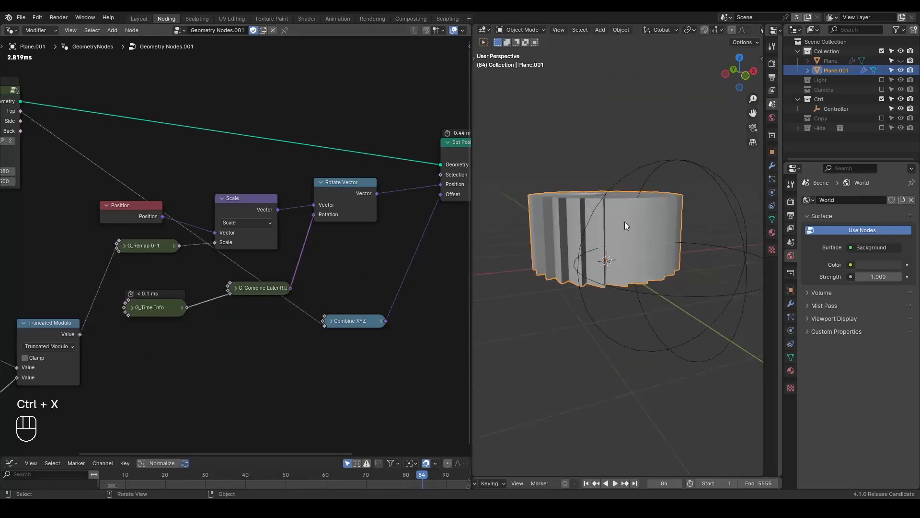
pyautogui.moveTo(571, 235); pyautogui.dragTo(620, 251, button='middle')
# Step: Connect the Truncated Modulo value directly to Combine XYZ's Z and set the G_Solidify offset scale to 0.070
pyautogui.moveTo(95, 199); pyautogui.dragTo(215, 208, button='middle')
pyautogui.keyDown('shift'); pyautogui.moveTo(122, 180); pyautogui.dragTo(152, 180); pyautogui.keyUp('shift')
pyautogui.moveTo(200, 343); pyautogui.dragTo(445, 335)
pyautogui.keyDown('shift'); pyautogui.moveTo(115, 180); pyautogui.dragTo(88, 180); pyautogui.keyUp('shift')
pyautogui.moveTo(548, 320); pyautogui.dragTo(622, 250, button='middle')
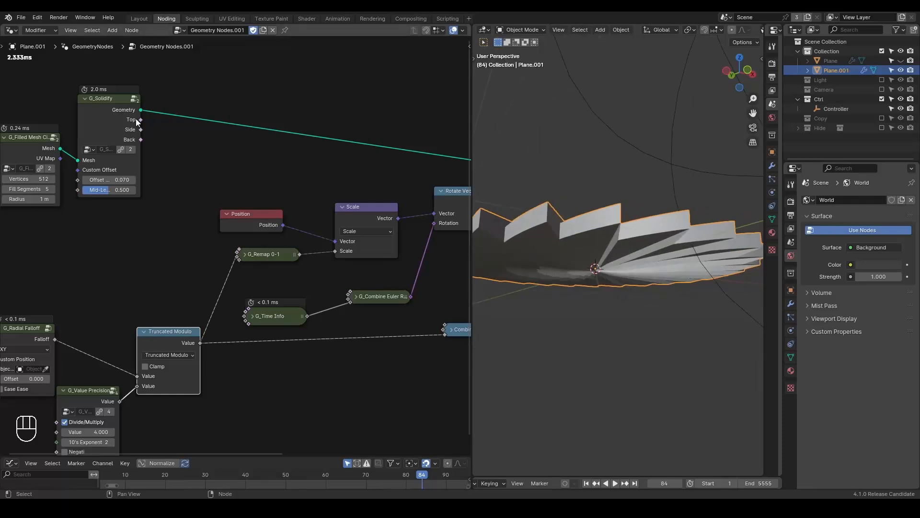
# Step: Insert a Math Multiply node on the link from Truncated Modulo to Combine XYZ
pyautogui.moveTo(207, 341); pyautogui.dragTo(297, 350)
pyautogui.write('multi')
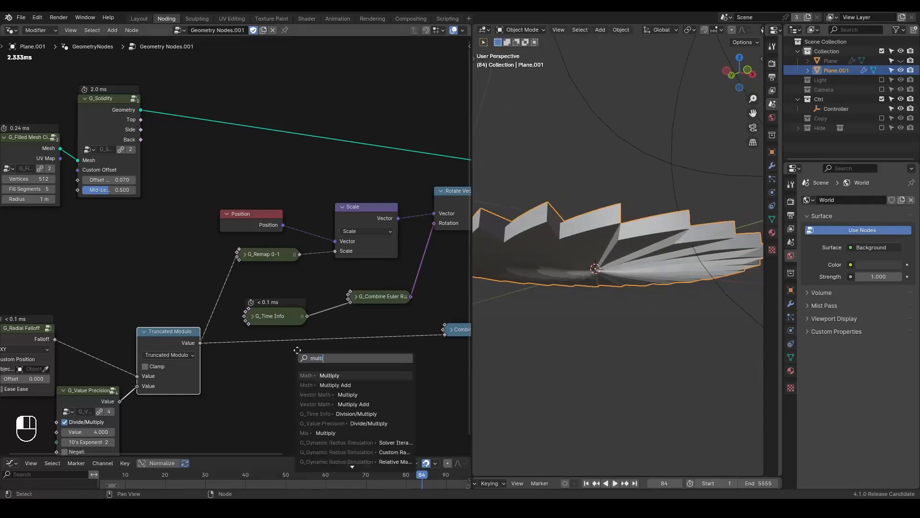
pyautogui.press('Return')
pyautogui.click(351, 326)
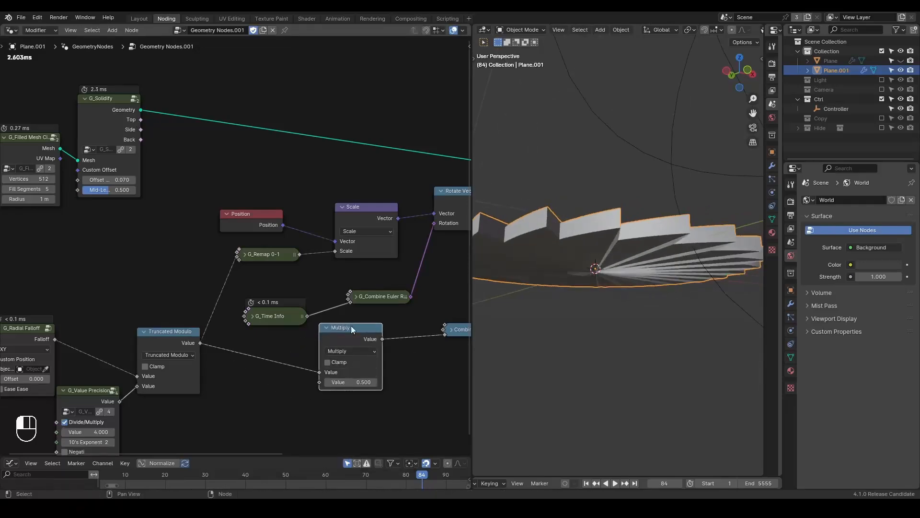
# Step: Connect the Top output of G_Solidify to the first value of the Multiply node and inspect the disc from above and edge-on
pyautogui.moveTo(141, 120); pyautogui.dragTo(320, 382)
pyautogui.moveTo(639, 232); pyautogui.dragTo(623, 208, button='middle')
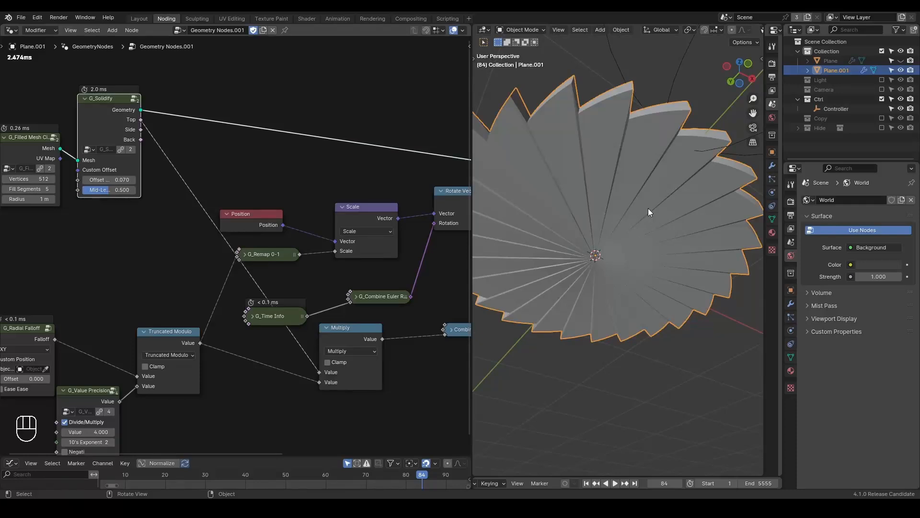
pyautogui.moveTo(653, 189); pyautogui.dragTo(658, 261, button='middle')
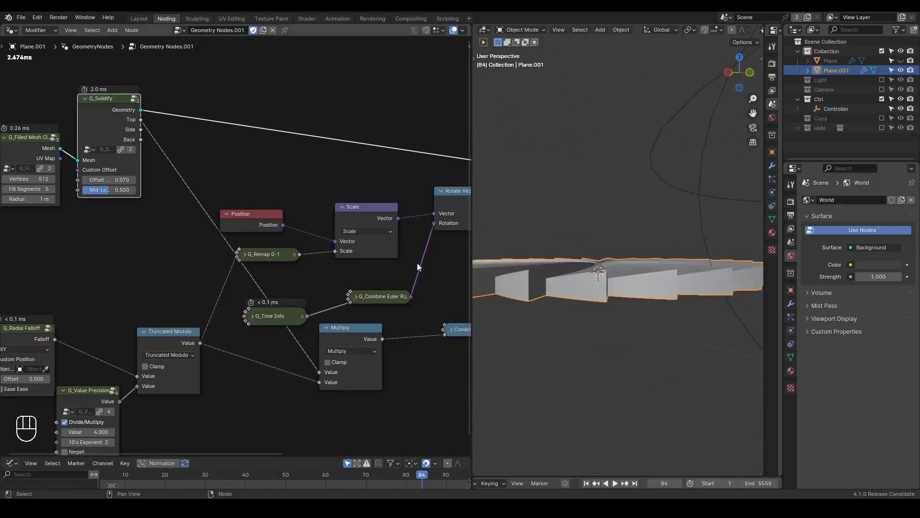
pyautogui.moveTo(342, 321); pyautogui.dragTo(311, 312, button='middle')
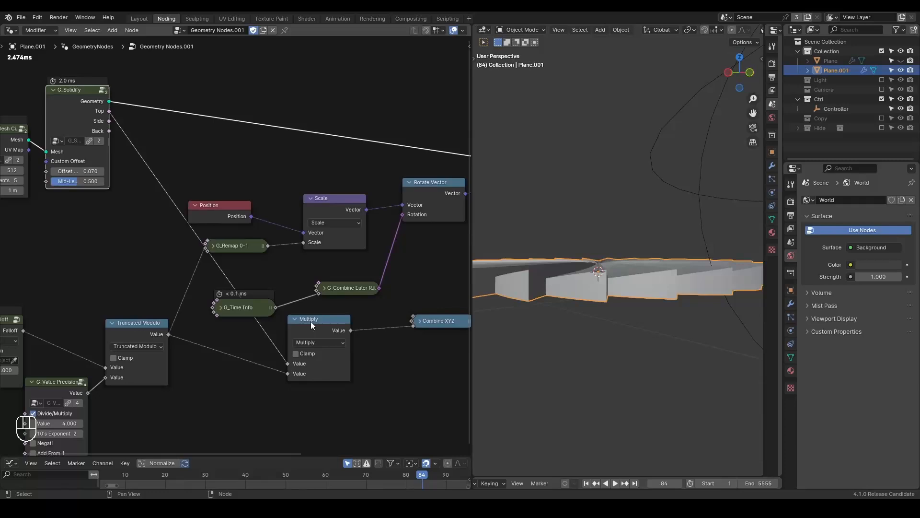
# Step: Mute and restore the link from Combine XYZ to Set Position's Offset, checking the disc edge-on
pyautogui.moveTo(310, 321); pyautogui.dragTo(300, 289, button='middle')
pyautogui.keyDown('ctrl'); pyautogui.keyDown('alt'); pyautogui.moveTo(416, 298); pyautogui.dragTo(389, 250, button='right'); pyautogui.keyUp('alt'); pyautogui.keyUp('ctrl')
pyautogui.moveTo(620, 274)
pyautogui.mouseDown(button='middle')
pyautogui.moveTo(630, 300)
pyautogui.moveTo(616, 246)
pyautogui.moveTo(617, 257)
pyautogui.mouseUp(button='middle')
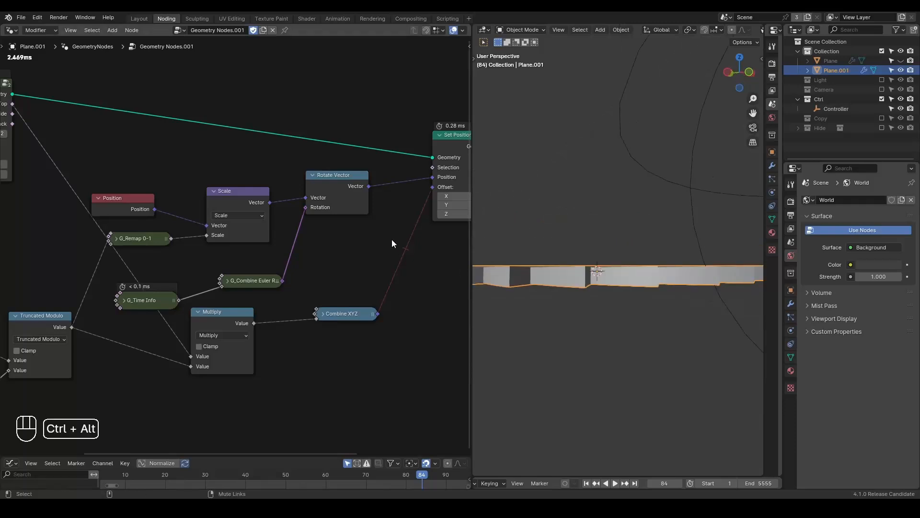
pyautogui.keyDown('ctrl'); pyautogui.keyDown('alt'); pyautogui.moveTo(392, 242); pyautogui.dragTo(366, 309, button='right'); pyautogui.keyUp('alt'); pyautogui.keyUp('ctrl')
# Step: Add a Normal node below the Truncated Modulo node
pyautogui.moveTo(279, 298); pyautogui.dragTo(335, 266, button='middle')
pyautogui.hotkey('ctrl', 'a')
pyautogui.write('normal')
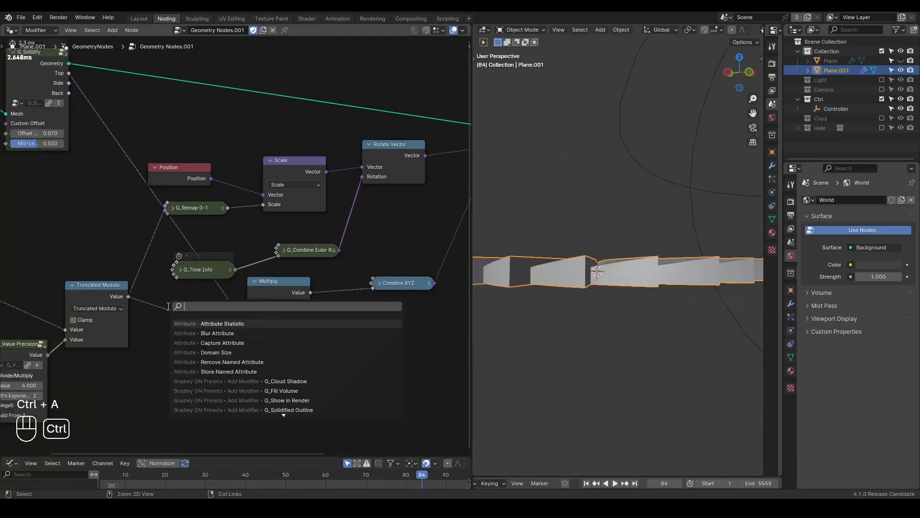
pyautogui.press('Return')
pyautogui.click(125, 362)
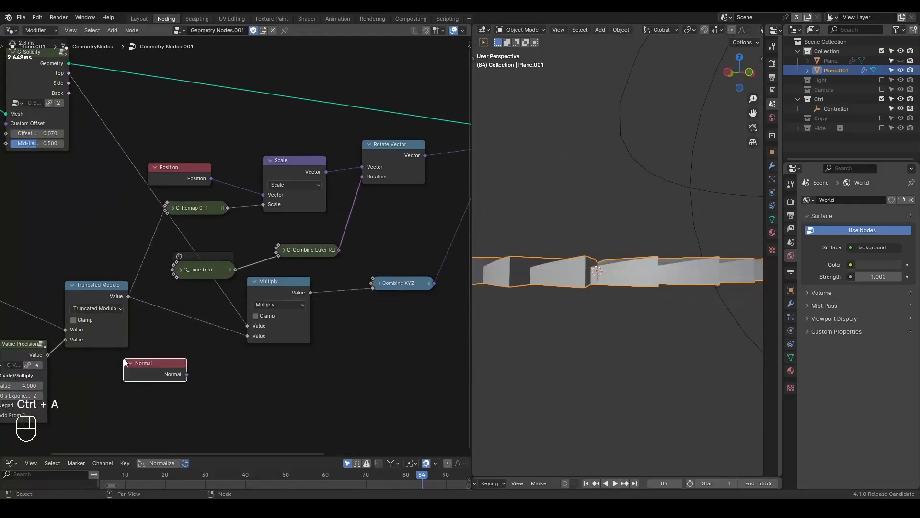
# Step: Add a vector Scale node fed by Normal and connect the Truncated Modulo value to its Scale input
pyautogui.moveTo(187, 374); pyautogui.dragTo(262, 376)
pyautogui.write('scale')
pyautogui.press('Return')
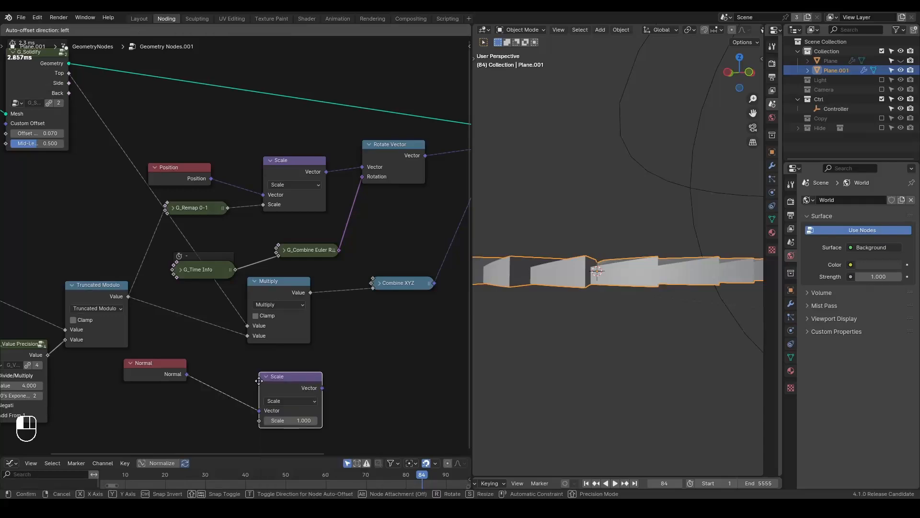
pyautogui.click(323, 348)
pyautogui.click(124, 306)
pyautogui.moveTo(355, 407); pyautogui.dragTo(320, 389)
# Step: Add a reroute on Set Position's Offset link and connect the new Scale node's vector to it
pyautogui.moveTo(363, 298); pyautogui.dragTo(266, 315, button='middle')
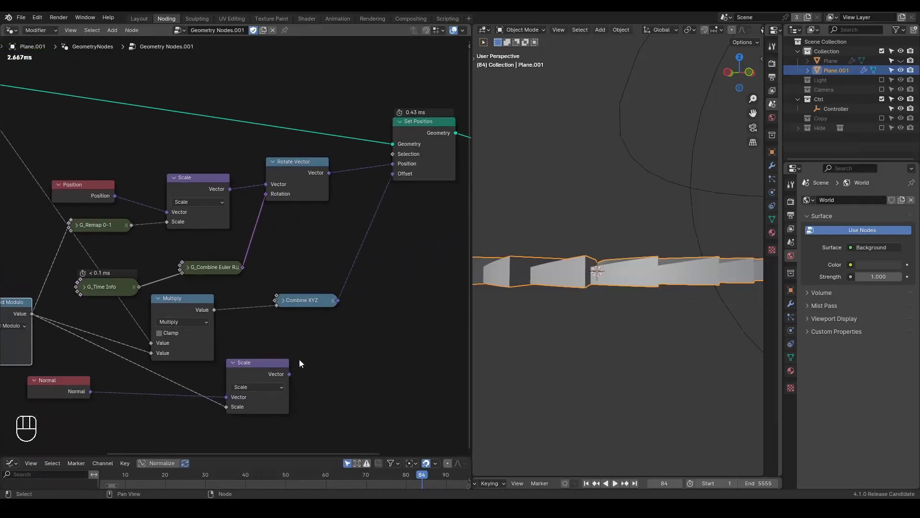
pyautogui.keyDown('shift'); pyautogui.moveTo(365, 291); pyautogui.dragTo(364, 291, button='right'); pyautogui.keyUp('shift')
pyautogui.moveTo(289, 373); pyautogui.dragTo(352, 267)
pyautogui.moveTo(593, 286); pyautogui.dragTo(496, 303, button='middle')
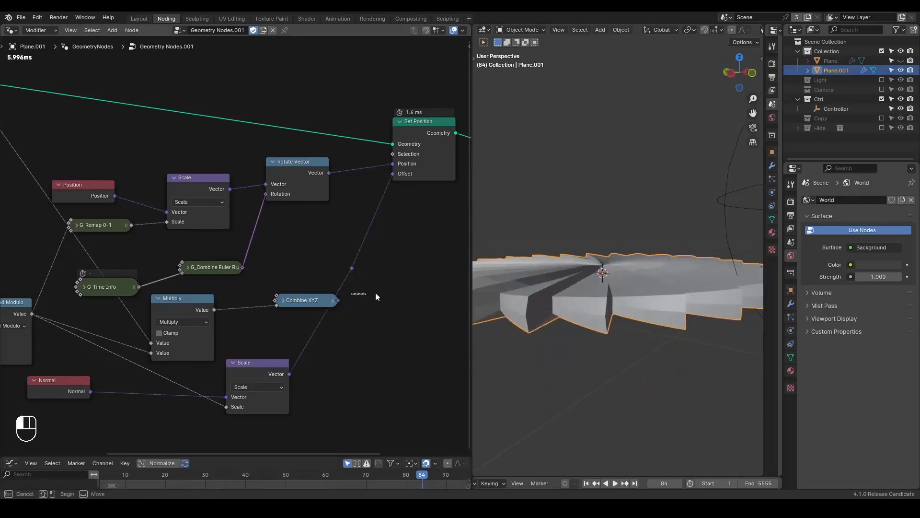
# Step: Remove the Multiply, Combine XYZ and reroute nodes while keeping the Offset linked, and collapse the lower Scale node
pyautogui.moveTo(376, 300); pyautogui.dragTo(183, 337)
pyautogui.hotkey('ctrl', 'x')
pyautogui.moveTo(361, 249); pyautogui.dragTo(308, 321)
pyautogui.hotkey('ctrl', 'x')
pyautogui.click(233, 363)
pyautogui.moveTo(254, 362); pyautogui.dragTo(249, 337)
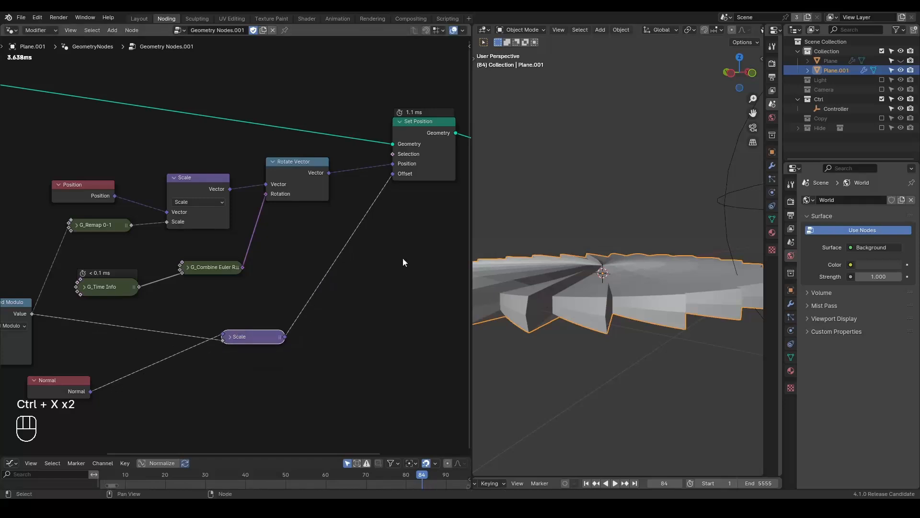
# Step: Duplicate the Set Position node and insert the copy on the geometry link after the first, spaced farther along
pyautogui.moveTo(402, 264); pyautogui.dragTo(337, 294, button='middle')
pyautogui.click(361, 174)
pyautogui.hotkey('shift', 'd')
pyautogui.click(461, 178)
pyautogui.moveTo(410, 267); pyautogui.dragTo(230, 278, button='middle')
pyautogui.moveTo(405, 137); pyautogui.dragTo(237, 219)
pyautogui.press('g')
pyautogui.click(365, 219)
# Step: Draw freehand annotation strokes over the disc's centre and front teeth
pyautogui.moveTo(530, 226); pyautogui.dragTo(549, 318, button='middle')
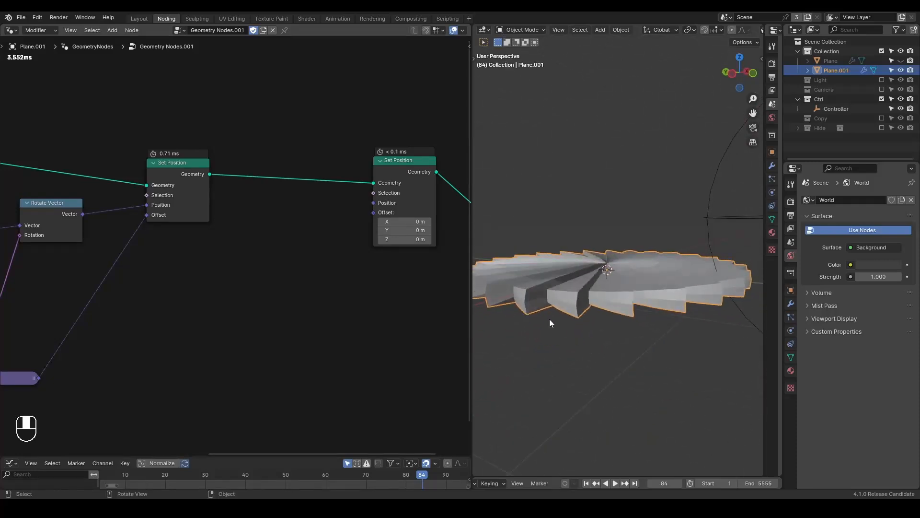
pyautogui.moveTo(546, 289)
pyautogui.mouseDown()
pyautogui.moveTo(595, 290)
pyautogui.moveTo(589, 308)
pyautogui.moveTo(605, 309)
pyautogui.mouseUp()
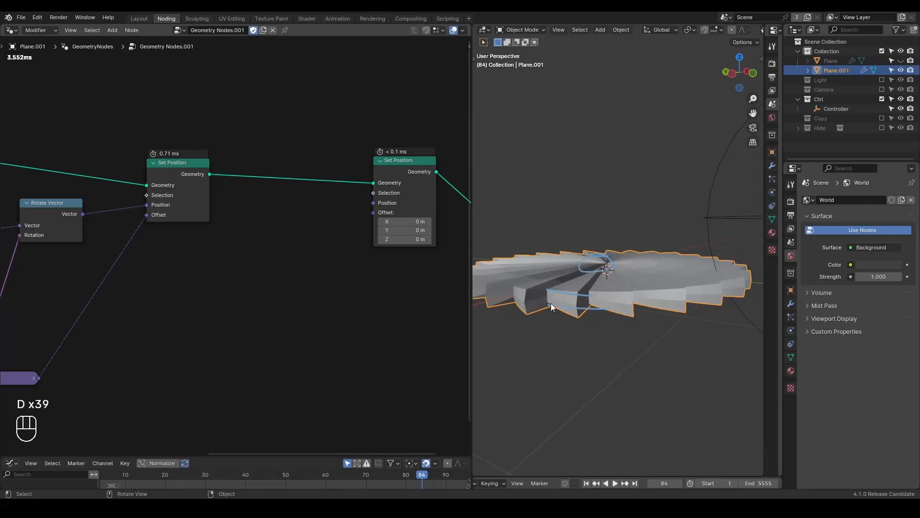
pyautogui.moveTo(550, 289); pyautogui.dragTo(586, 291)
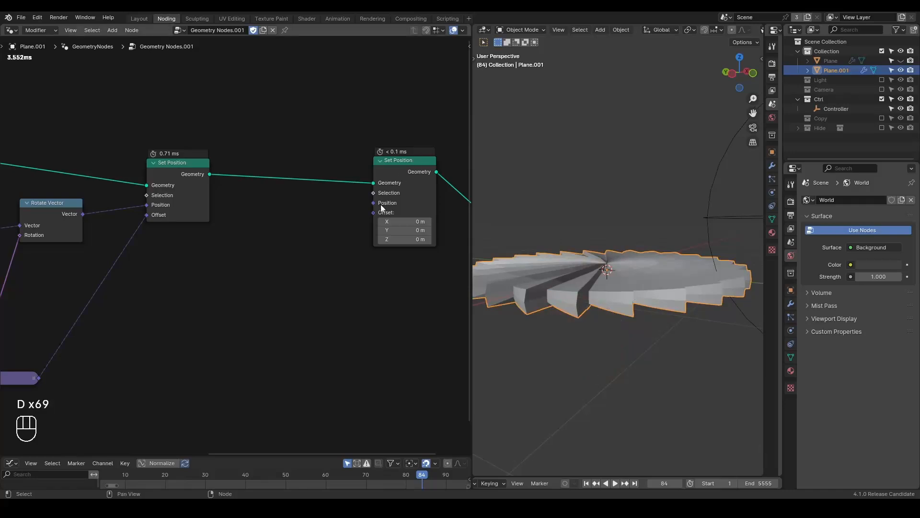
# Step: Add a vector Multiply node fed by the Position node, placed below the first Set Position
pyautogui.moveTo(261, 302); pyautogui.dragTo(489, 232, button='middle')
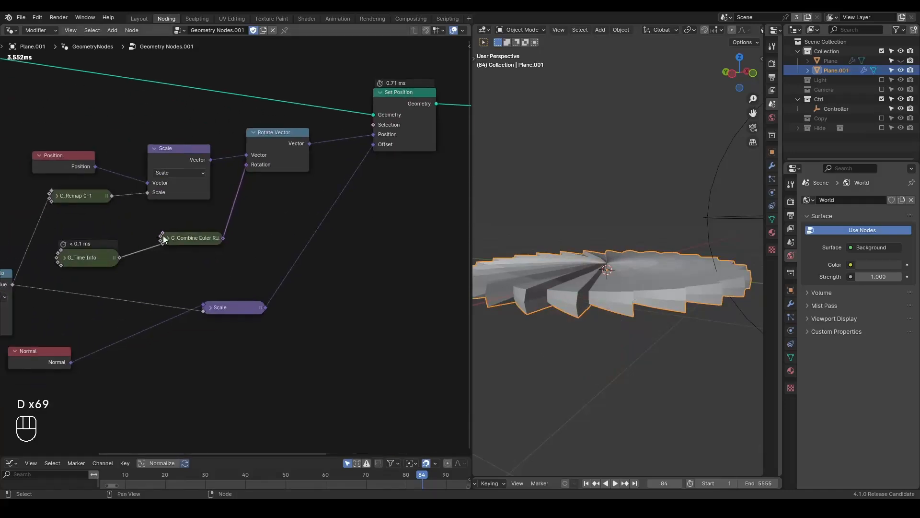
pyautogui.moveTo(95, 167); pyautogui.dragTo(407, 199)
pyautogui.write('mult')
pyautogui.press('Return')
pyautogui.click(408, 180)
pyautogui.moveTo(408, 180); pyautogui.dragTo(268, 188, button='middle')
pyautogui.scroll(1, 269, 188)
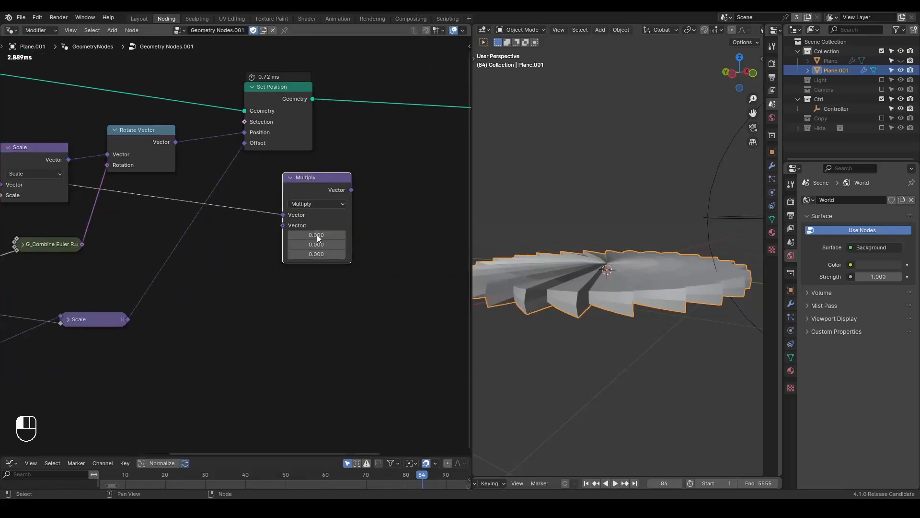
# Step: Set the Multiply vector to 1, 1, 0 and connect its result to the second Set Position's Position input
pyautogui.moveTo(389, 207); pyautogui.dragTo(278, 225, button='middle')
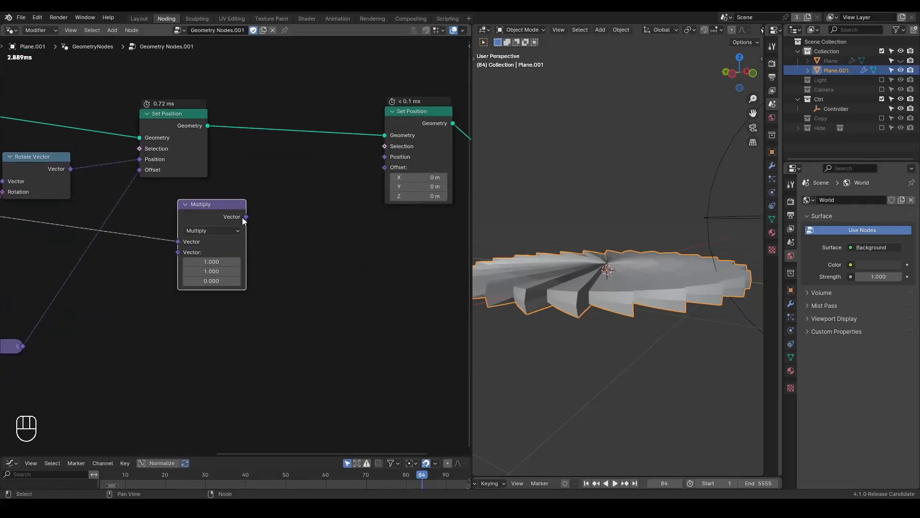
pyautogui.moveTo(383, 158); pyautogui.dragTo(384, 157)
pyautogui.moveTo(599, 249); pyautogui.dragTo(659, 243, button='middle')
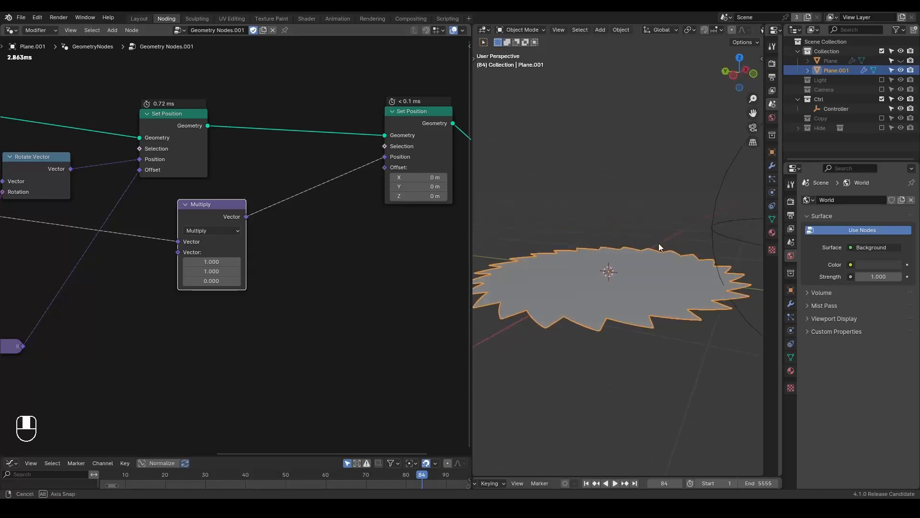
pyautogui.click(186, 204)
pyautogui.moveTo(202, 205); pyautogui.dragTo(222, 230)
pyautogui.click(206, 234)
# Step: Drive the Multiply node's second vector with a Combine XYZ node set to X 1, Y 1 and Z 0
pyautogui.moveTo(142, 275); pyautogui.dragTo(306, 215, button='middle')
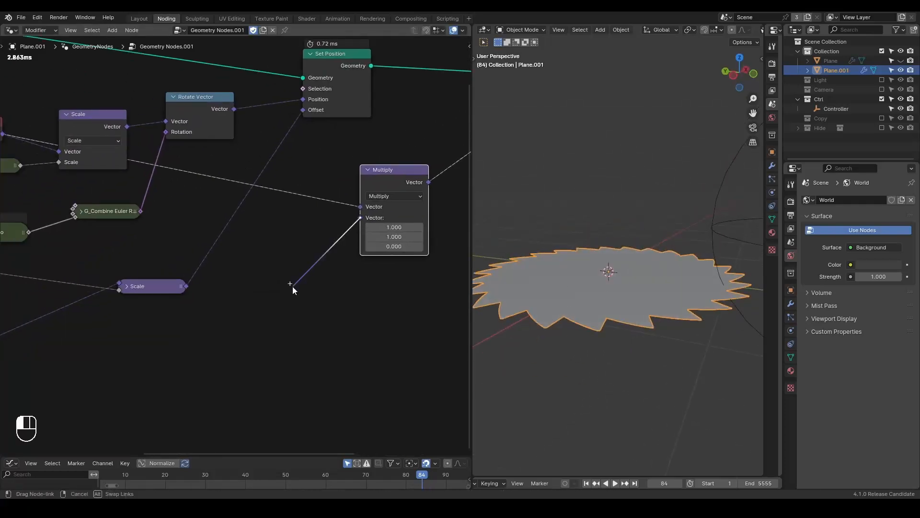
pyautogui.moveTo(292, 286); pyautogui.dragTo(292, 286)
pyautogui.write('combine')
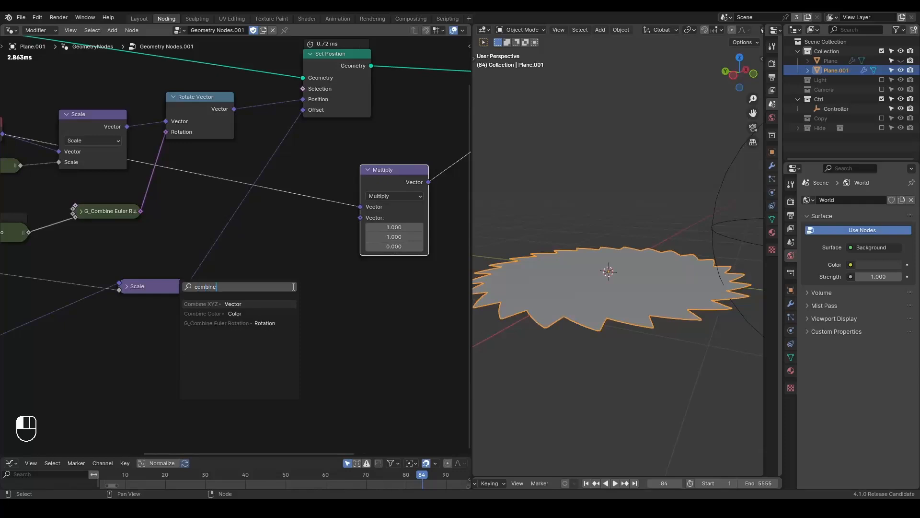
pyautogui.press('Return')
pyautogui.click(305, 290)
pyautogui.moveTo(273, 307); pyautogui.dragTo(266, 308)
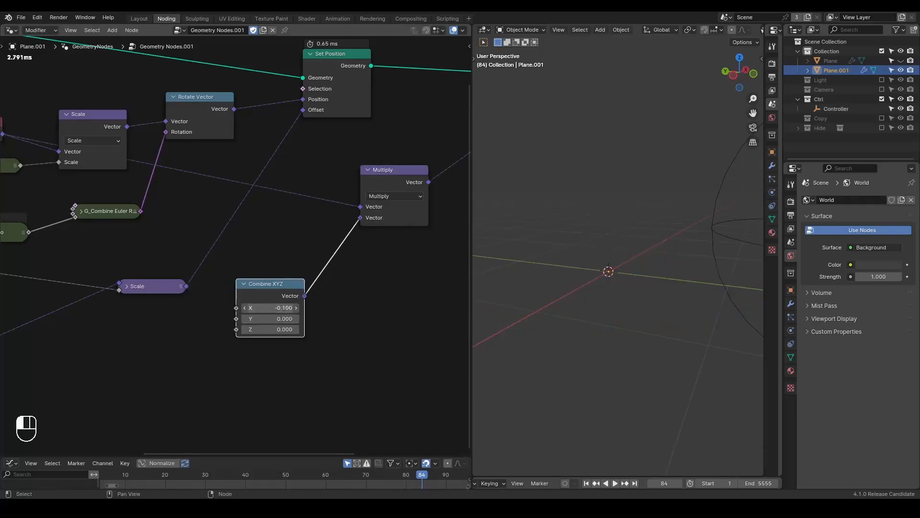
pyautogui.press('Return')
# Step: Move the collapsed Scale node up and place the Normal node beside it, below G_Time Info
pyautogui.moveTo(125, 305); pyautogui.dragTo(356, 261, button='middle')
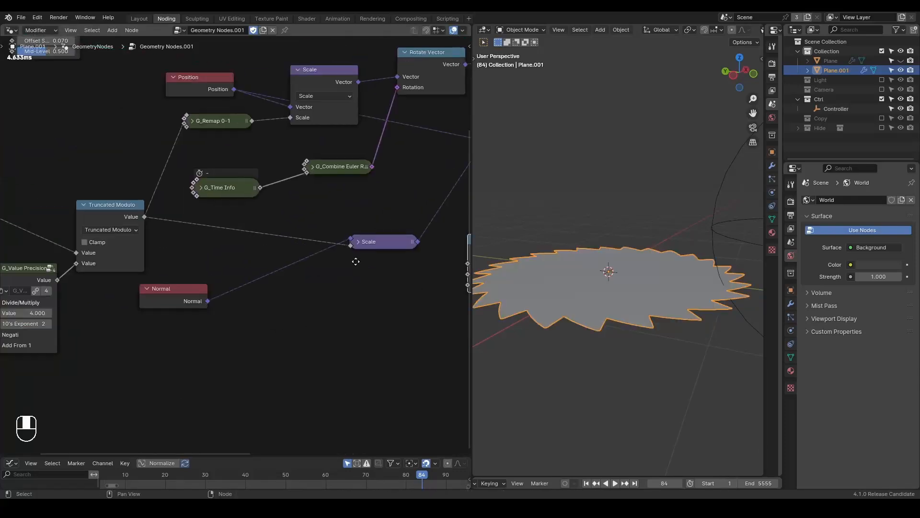
pyautogui.scroll(-2, 332, 243)
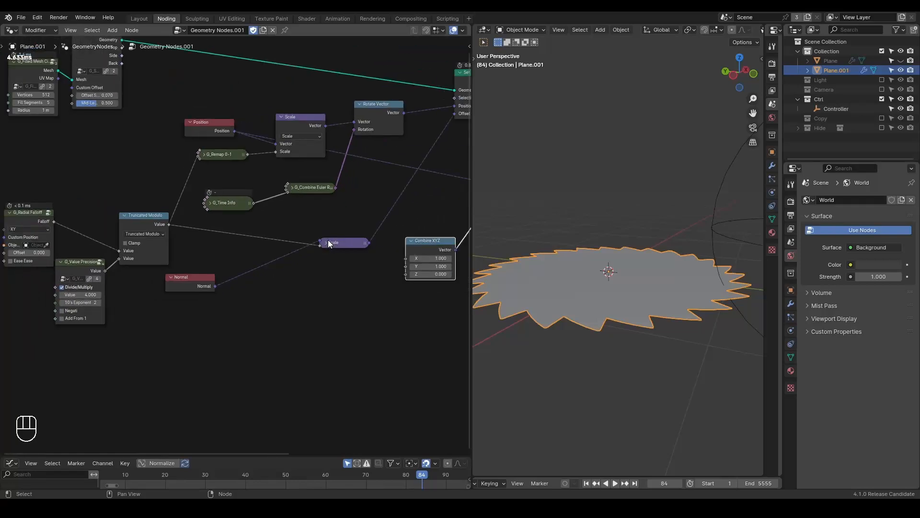
pyautogui.moveTo(343, 241); pyautogui.dragTo(339, 218)
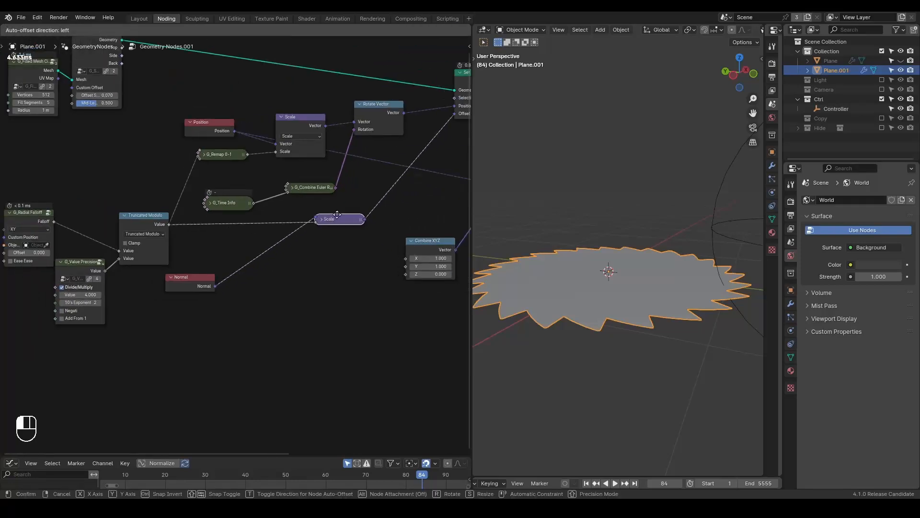
pyautogui.moveTo(180, 286); pyautogui.dragTo(235, 223)
# Step: Add a G_Proximity Falloff node with scale 1.000 and connect its Falloff to Combine XYZ's Z
pyautogui.moveTo(207, 240); pyautogui.dragTo(230, 247, button='middle')
pyautogui.hotkey('ctrl', 'a')
pyautogui.write('proxim')
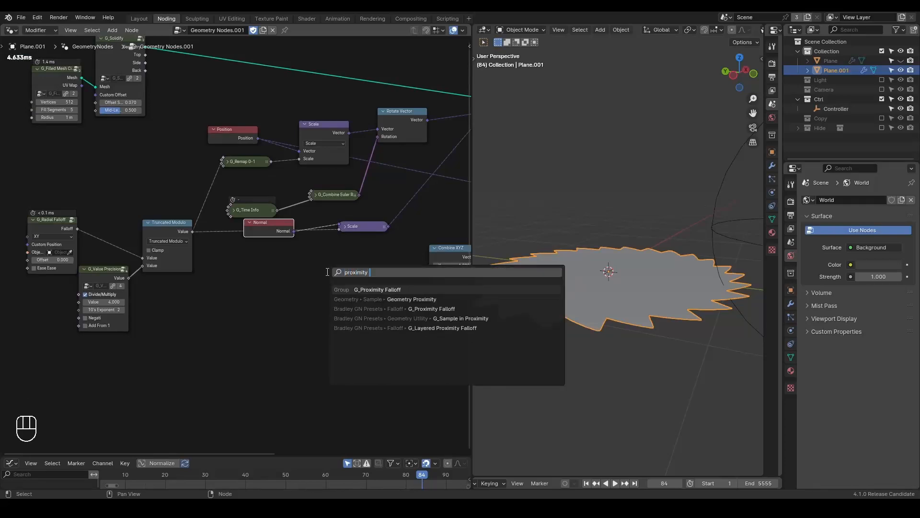
pyautogui.press('Return')
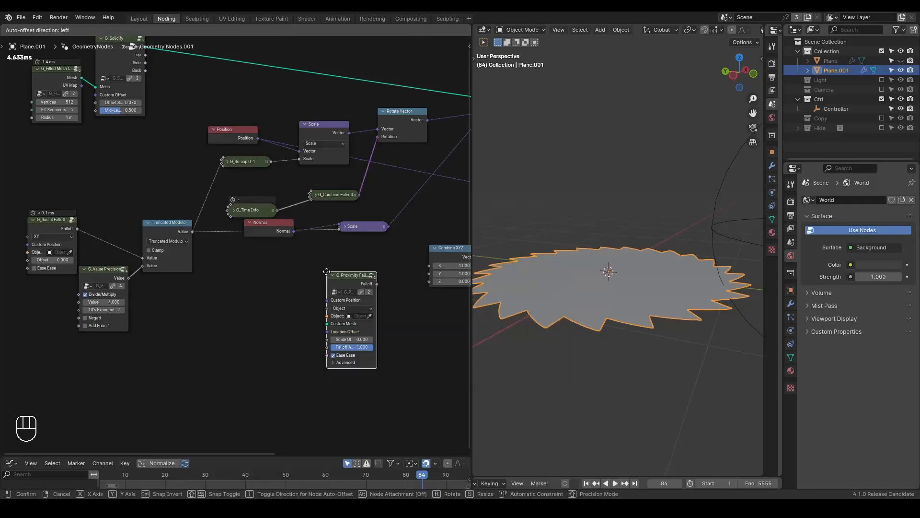
pyautogui.click(326, 271)
pyautogui.scroll(2, 291, 254)
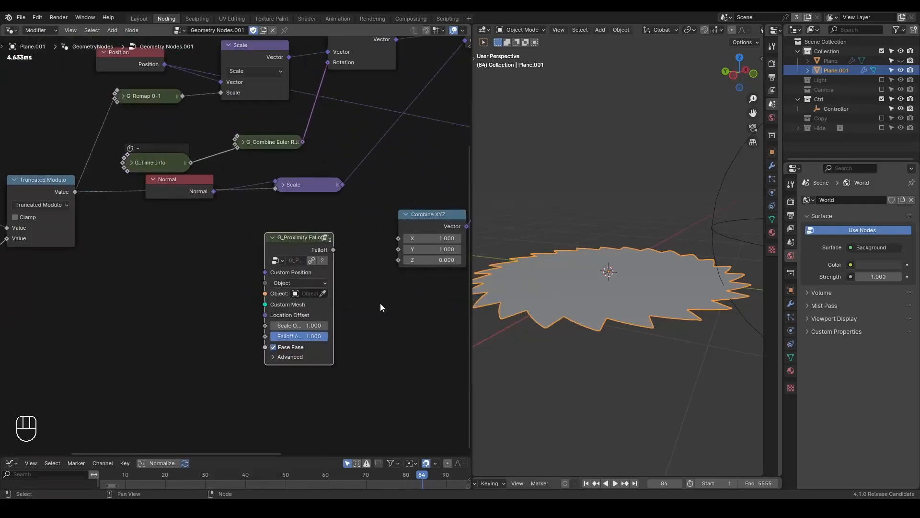
pyautogui.moveTo(409, 261); pyautogui.dragTo(409, 261)
pyautogui.moveTo(188, 235); pyautogui.dragTo(270, 243, button='middle')
pyautogui.moveTo(632, 243)
pyautogui.mouseDown(button='middle')
pyautogui.moveTo(614, 303)
pyautogui.moveTo(631, 247)
pyautogui.mouseUp(button='middle')
# Step: Move G_Proximity Falloff below G_Solidify and preview its Falloff on the solidified disc with a Viewer node
pyautogui.scroll(-4, 218, 248)
pyautogui.moveTo(281, 271); pyautogui.dragTo(382, 300, button='middle')
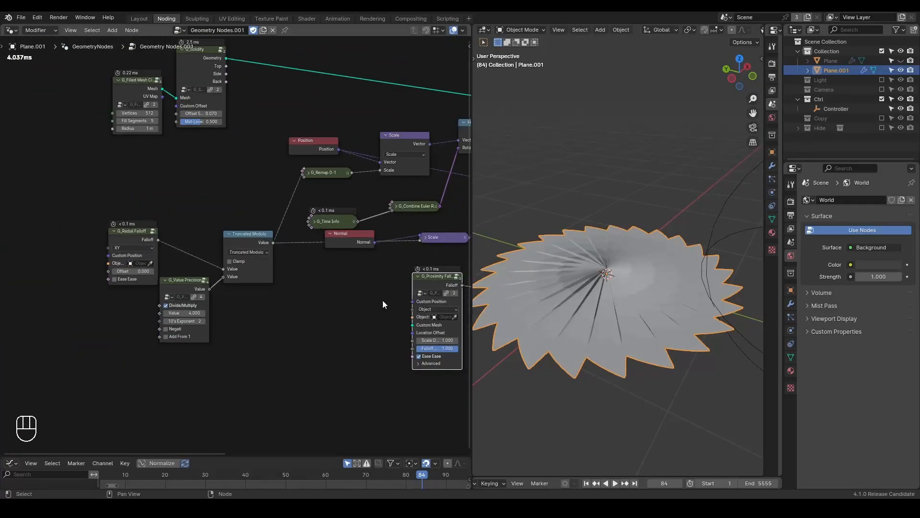
pyautogui.moveTo(429, 284); pyautogui.dragTo(180, 136)
pyautogui.scroll(3, 249, 231)
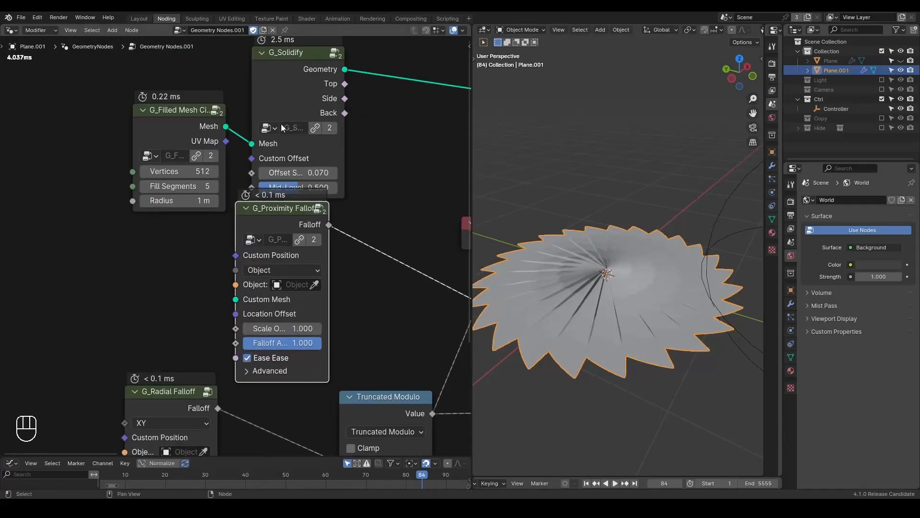
pyautogui.keyDown('ctrl'); pyautogui.keyDown('shift'); pyautogui.click(281, 123); pyautogui.keyUp('shift'); pyautogui.keyUp('ctrl')
pyautogui.keyDown('ctrl'); pyautogui.keyDown('shift'); pyautogui.click(288, 225); pyautogui.keyUp('shift'); pyautogui.keyUp('ctrl')
pyautogui.moveTo(568, 245); pyautogui.dragTo(570, 313, button='middle')
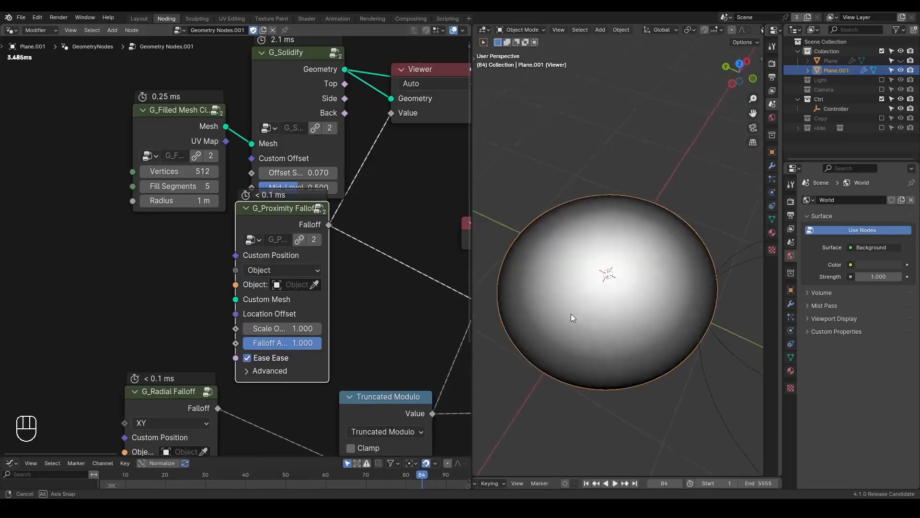
# Step: Expand the Advanced settings of G_Proximity Falloff, set its relative range to 0.850, and collapse the G_Radial Falloff node
pyautogui.scroll(1, 235, 245)
pyautogui.click(268, 392)
pyautogui.scroll(-2, 288, 402)
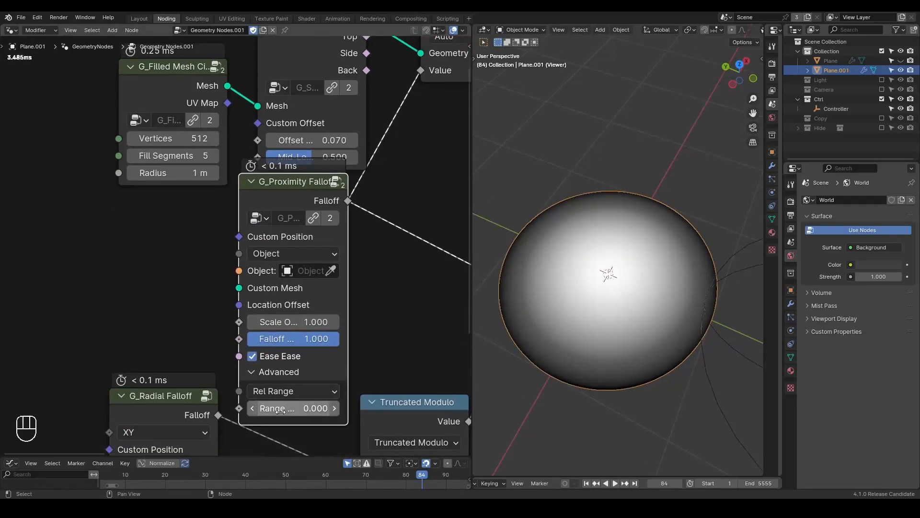
pyautogui.click(122, 395)
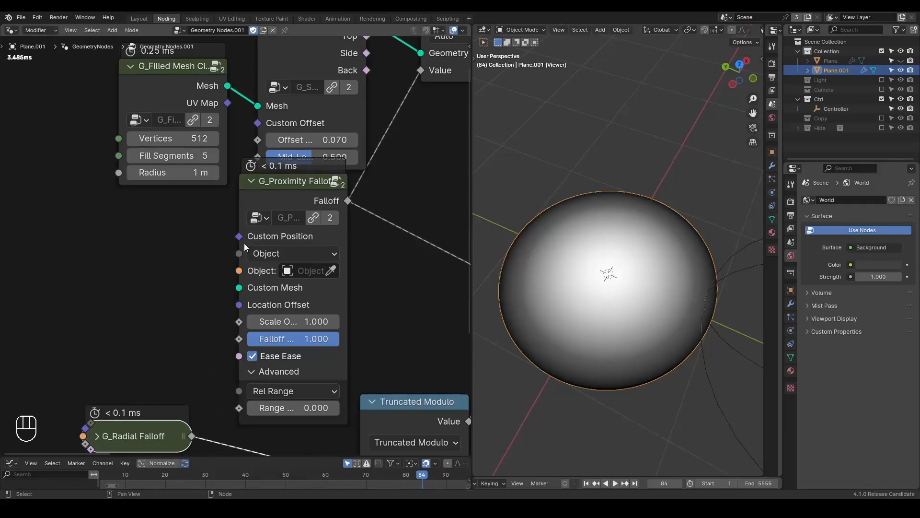
pyautogui.keyDown('shift'); pyautogui.moveTo(293, 407); pyautogui.dragTo(361, 407); pyautogui.keyUp('shift')
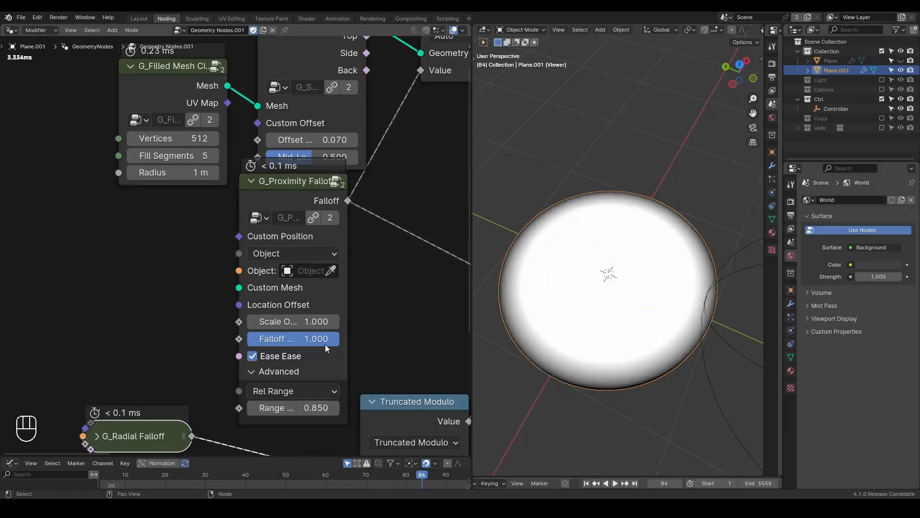
pyautogui.moveTo(572, 322); pyautogui.dragTo(598, 289, button='middle')
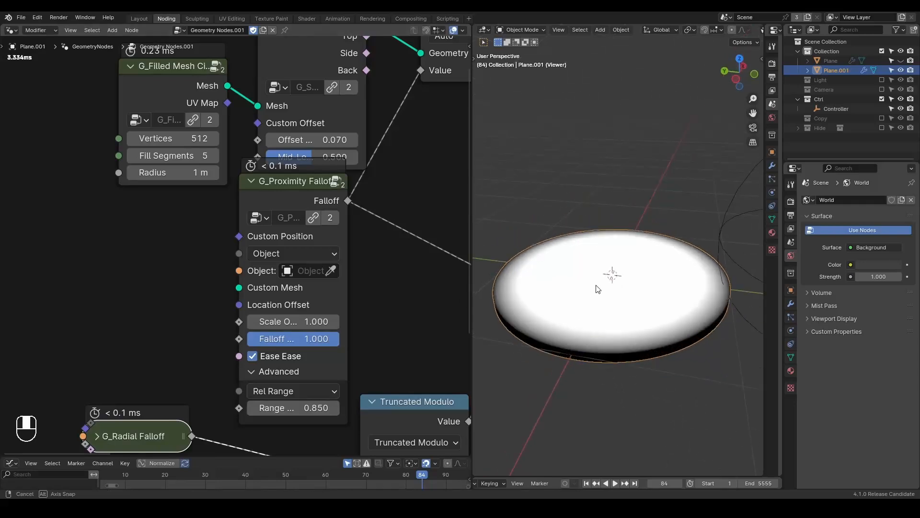
# Step: Try a Color Ramp node near the Viewer node with its white stop moved to 0.159, and delete it
pyautogui.moveTo(386, 288); pyautogui.dragTo(286, 335, button='middle')
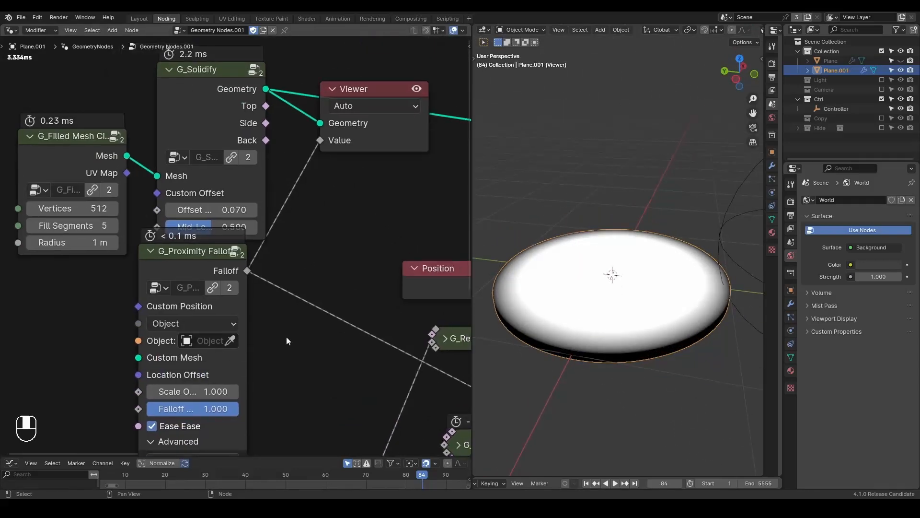
pyautogui.hotkey('ctrl', 'a')
pyautogui.write('color')
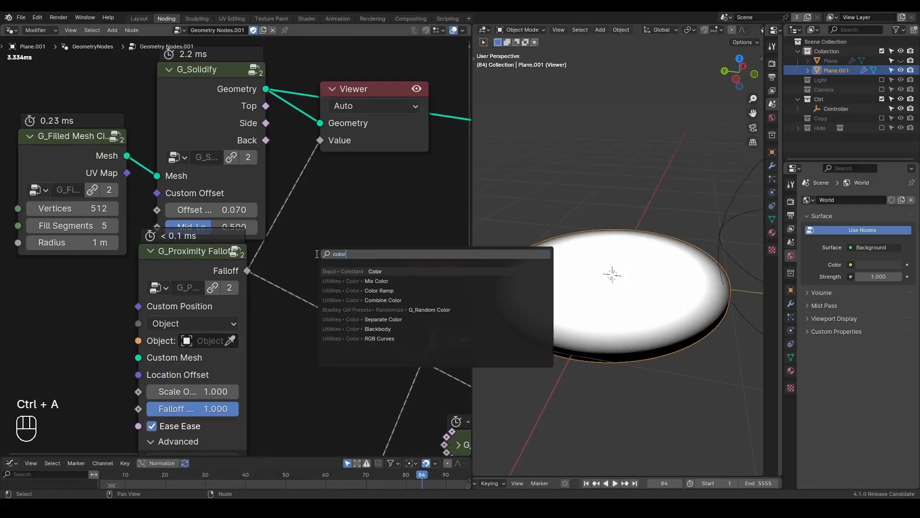
pyautogui.press('Down')
pyautogui.press('Down')
pyautogui.press('Return')
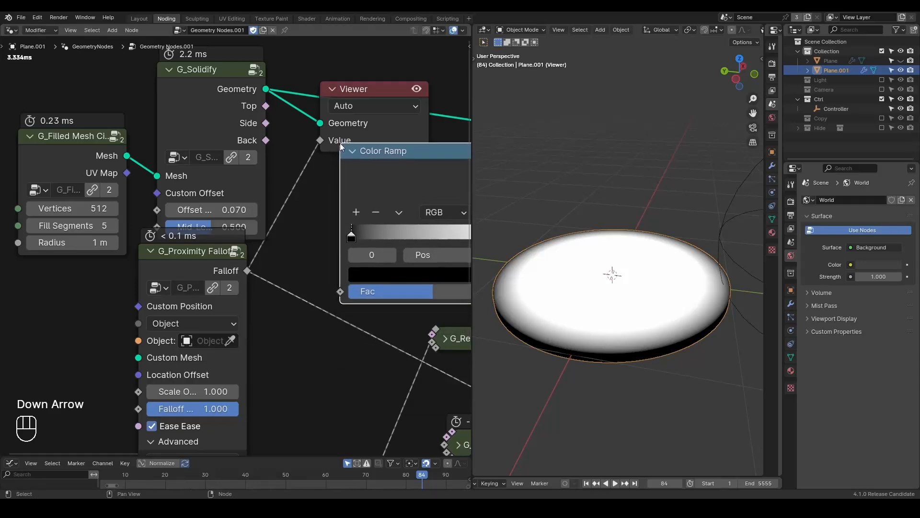
pyautogui.click(340, 142)
pyautogui.moveTo(340, 143); pyautogui.dragTo(228, 114, button='middle')
pyautogui.scroll(-1, 373, 199)
pyautogui.moveTo(375, 202); pyautogui.dragTo(264, 201)
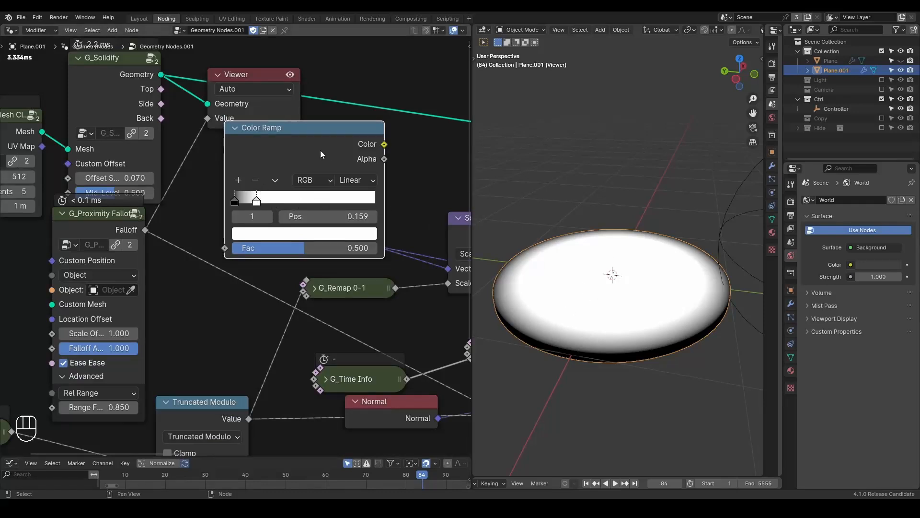
pyautogui.press('x')
# Step: Delete the Viewer node to show the pleated disc instead of the falloff preview
pyautogui.hotkey('ctrl', 'x')
pyautogui.moveTo(652, 283); pyautogui.dragTo(656, 227, button='middle')
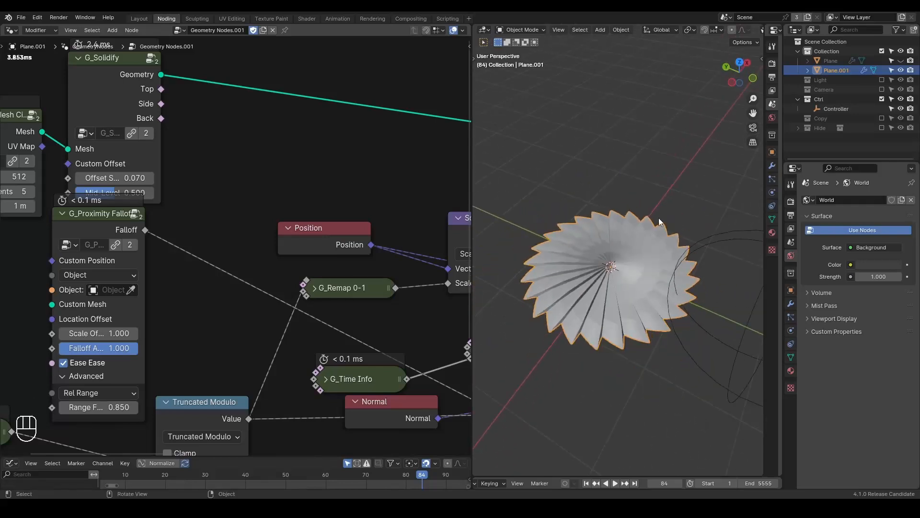
# Step: Try rotating the pleated disc 90° about X and moving it freely during playback, and clear its rotation and location
pyautogui.write('ry')
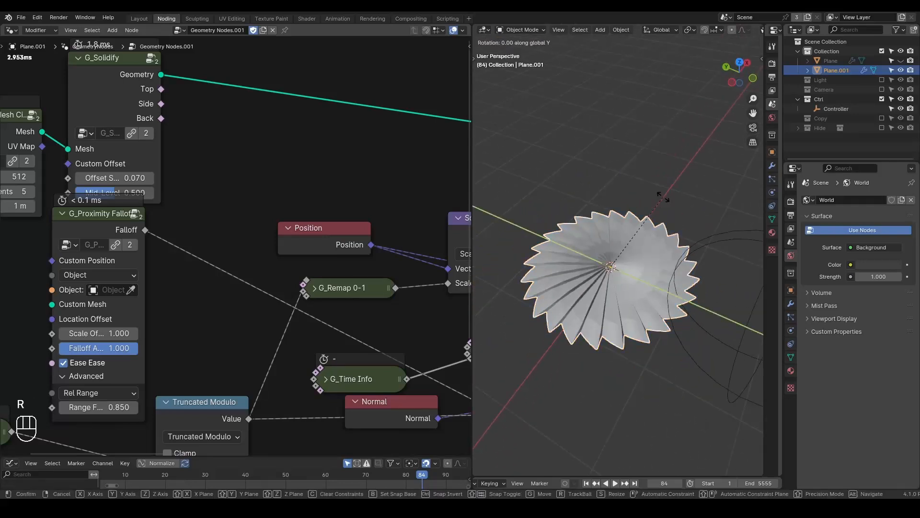
pyautogui.write('x90')
pyautogui.press('Return')
pyautogui.moveTo(696, 281); pyautogui.dragTo(671, 245, button='middle')
pyautogui.press('space')
pyautogui.press('g')
pyautogui.press('g')
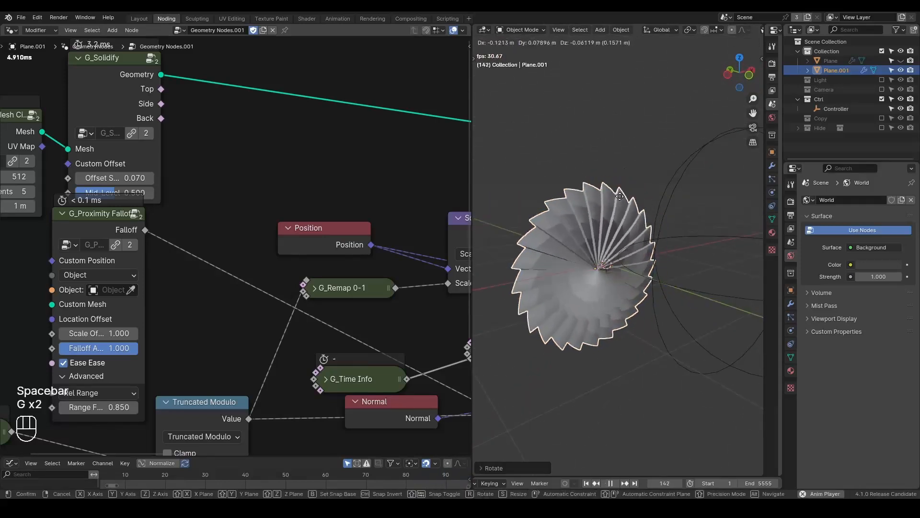
pyautogui.click(568, 217)
pyautogui.moveTo(568, 218); pyautogui.dragTo(635, 238, button='middle')
pyautogui.scroll(-3, 635, 238)
pyautogui.moveTo(594, 264)
pyautogui.mouseDown(button='middle')
pyautogui.moveTo(601, 248)
pyautogui.moveTo(589, 250)
pyautogui.mouseUp(button='middle')
pyautogui.hotkey('alt', 'r')
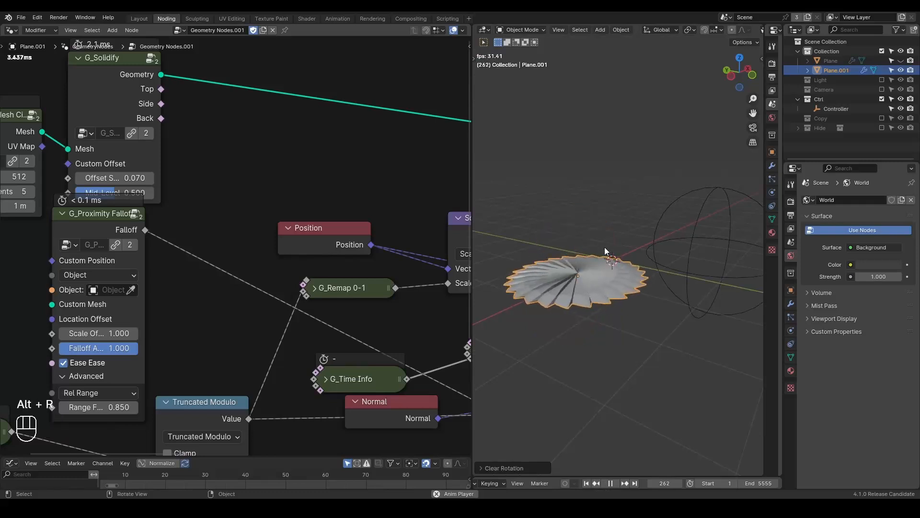
pyautogui.hotkey('alt', 'g')
# Step: Rotate the pleated disc 90° about the global Y axis and unhide the Plane cube object
pyautogui.moveTo(605, 246); pyautogui.dragTo(697, 250, button='middle')
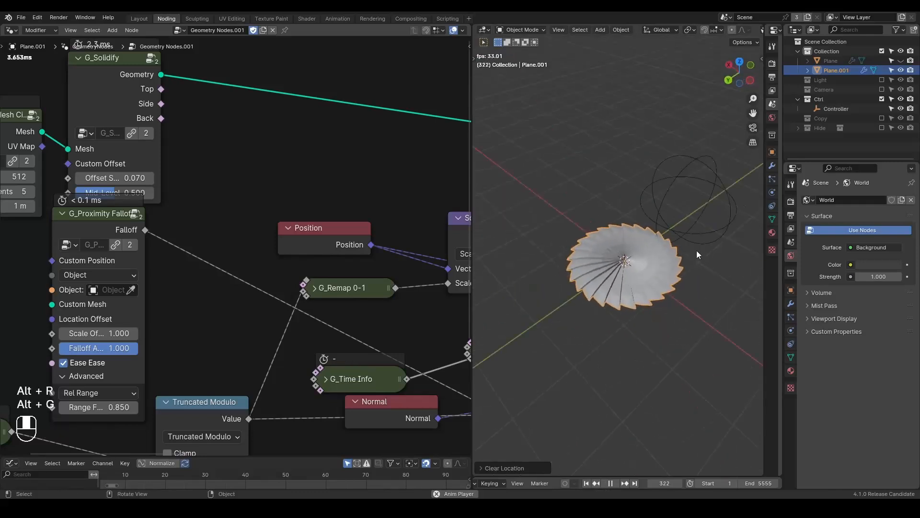
pyautogui.press('r')
pyautogui.write('y90')
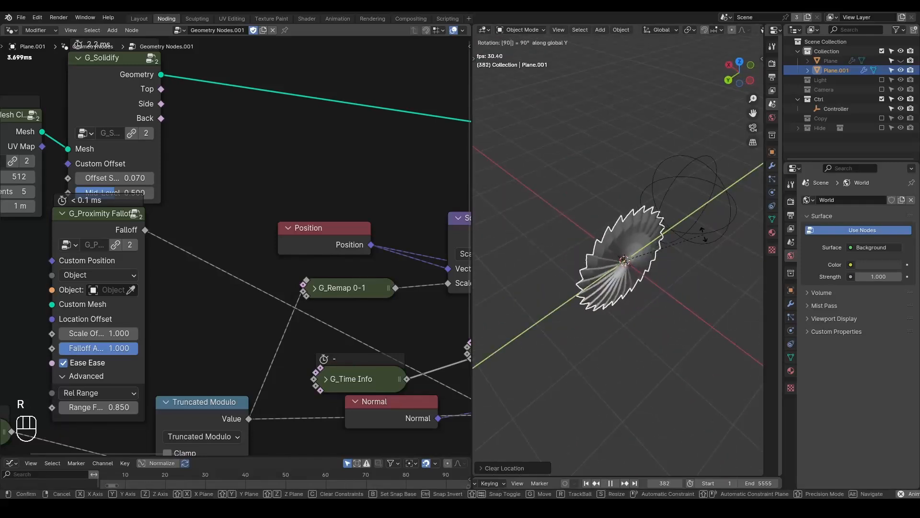
pyautogui.click(703, 235)
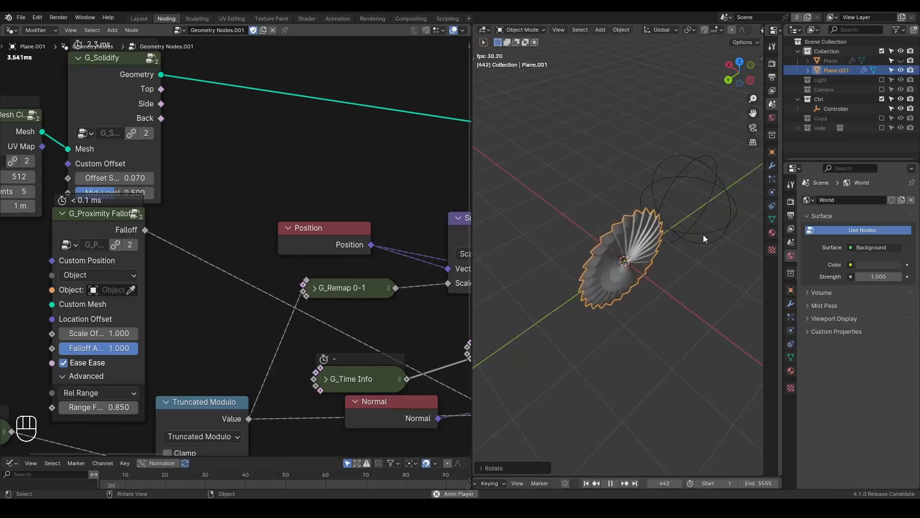
pyautogui.moveTo(667, 246); pyautogui.dragTo(649, 243, button='middle')
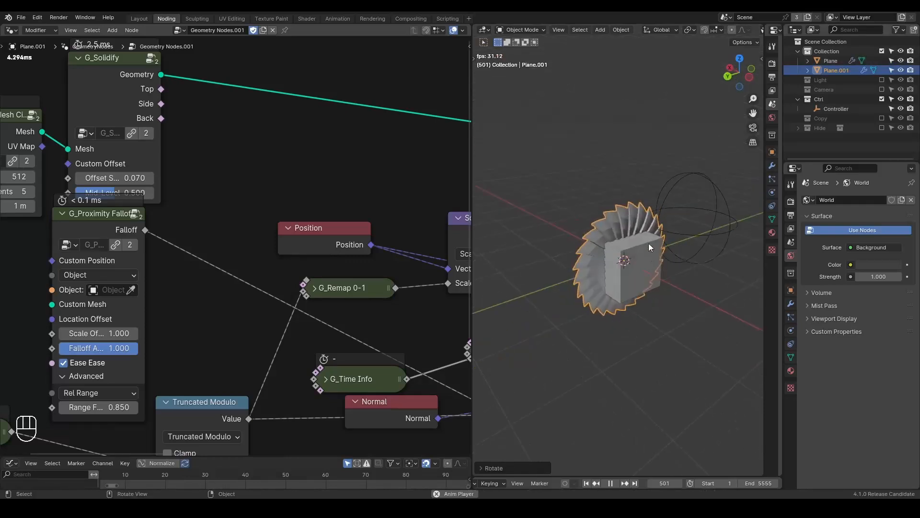
# Step: Move the upright disc out of the cube so that it stands beside it
pyautogui.press('g')
pyautogui.click(582, 243)
pyautogui.moveTo(355, 195); pyautogui.dragTo(355, 123, button='middle')
pyautogui.scroll(-3, 540, 255)
pyautogui.keyDown('shift'); pyautogui.moveTo(565, 257); pyautogui.dragTo(593, 254, button='middle'); pyautogui.keyUp('shift')
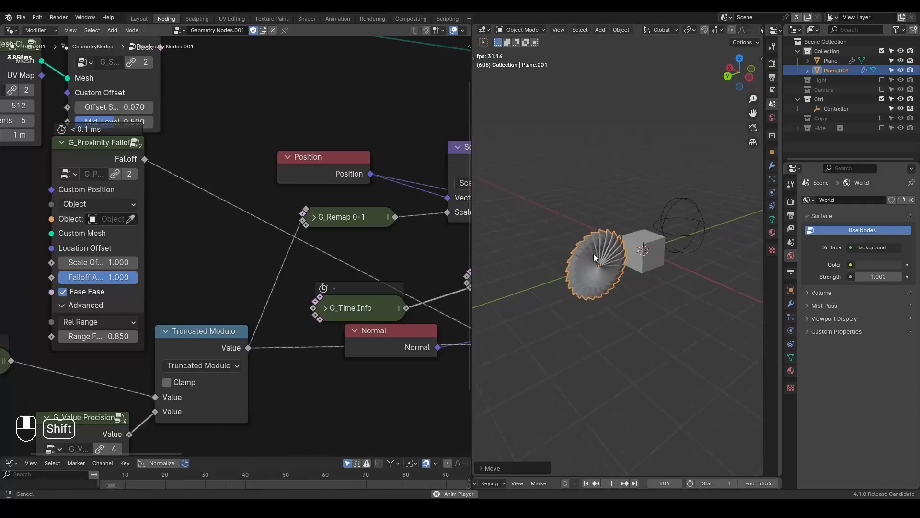
# Step: Rename the Plane.001 disc object as Saw
pyautogui.click(642, 250)
pyautogui.moveTo(459, 242); pyautogui.dragTo(430, 261, button='middle')
pyautogui.scroll(2, 271, 195)
pyautogui.doubleClick(834, 71)
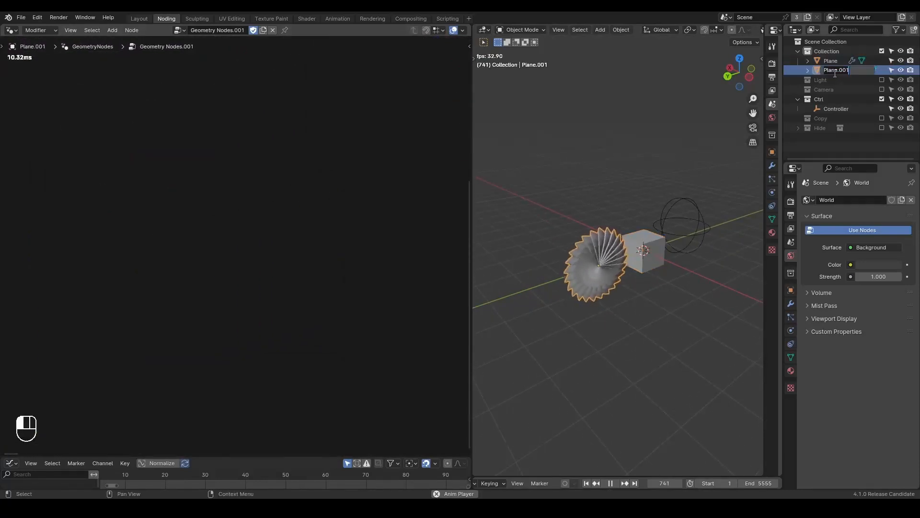
pyautogui.write('Saw')
pyautogui.press('Return')
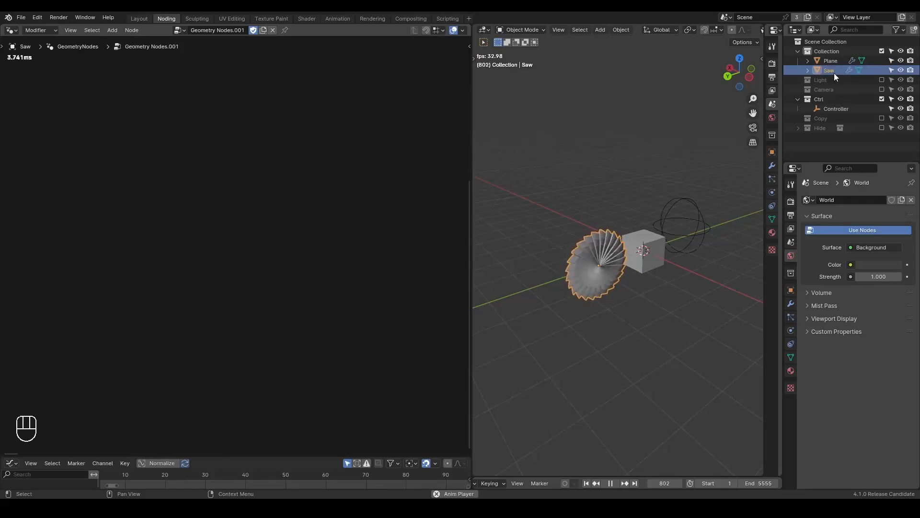
# Step: Add an Object Info node for Saw to Plane's node tree and use its Geometry as G_Proximity Falloff's Custom Mesh source
pyautogui.click(832, 61)
pyautogui.moveTo(833, 69); pyautogui.dragTo(145, 241)
pyautogui.moveTo(190, 287); pyautogui.dragTo(336, 275)
pyautogui.click(382, 237)
pyautogui.click(387, 307)
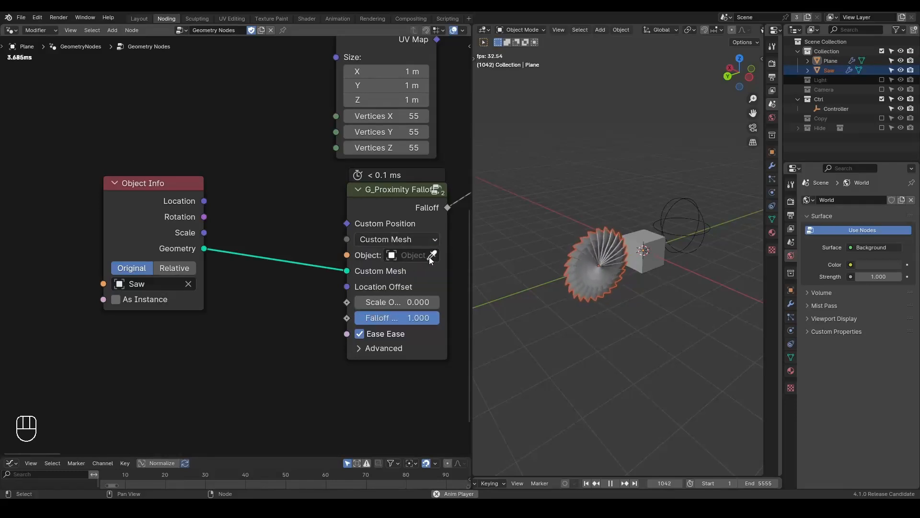
# Step: Move Saw along Y up against the cube's side and set the Object Info node to Relative
pyautogui.press('g')
pyautogui.press('y')
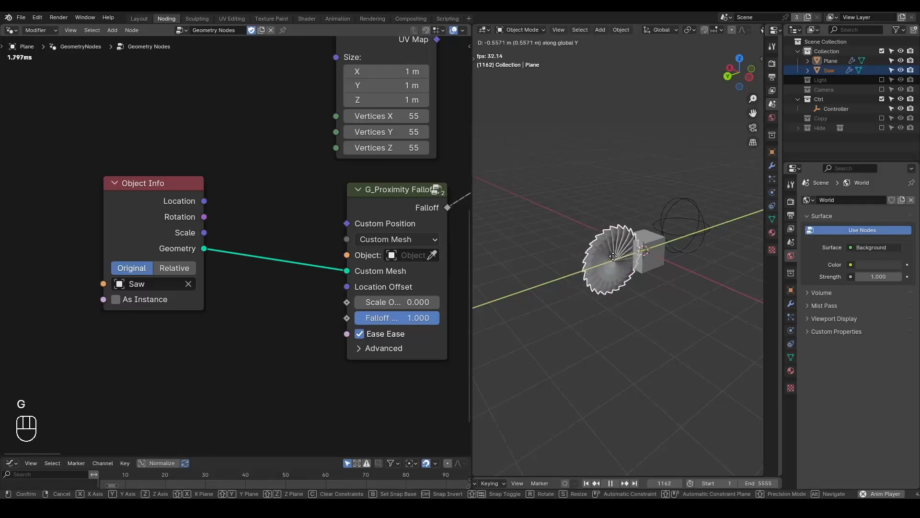
pyautogui.click(611, 256)
pyautogui.click(178, 270)
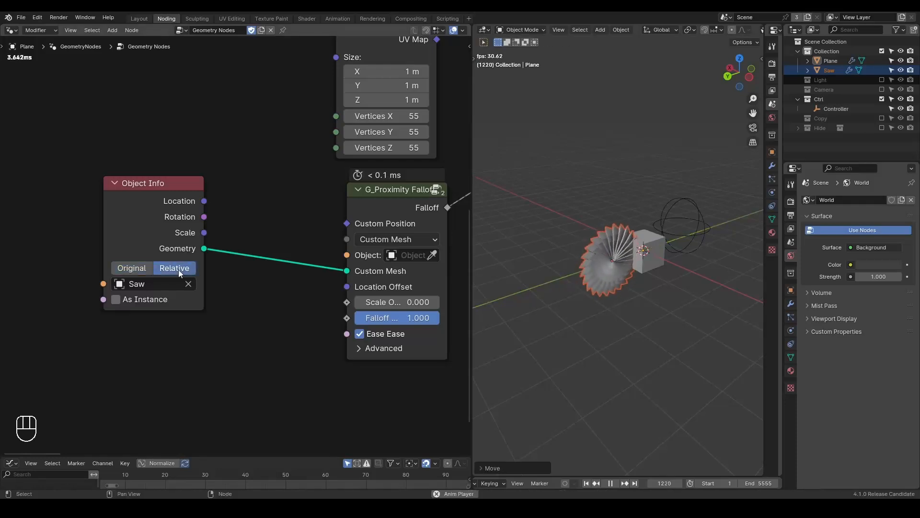
pyautogui.scroll(6, 680, 312)
pyautogui.press('space')
pyautogui.moveTo(154, 220); pyautogui.dragTo(157, 251)
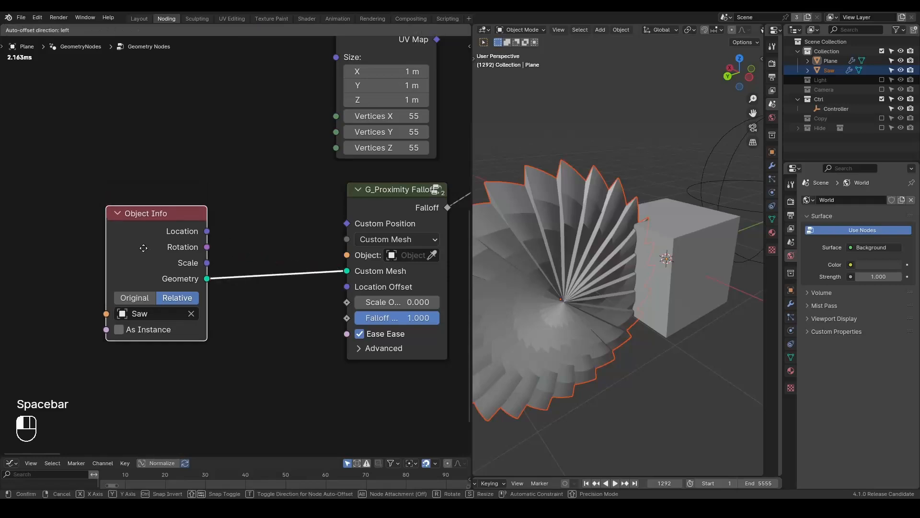
# Step: Set G_Proximity Falloff's scale offset to 0.160 and play the animation to check the particles where the saw meets the cube
pyautogui.moveTo(372, 213); pyautogui.dragTo(337, 241, button='middle')
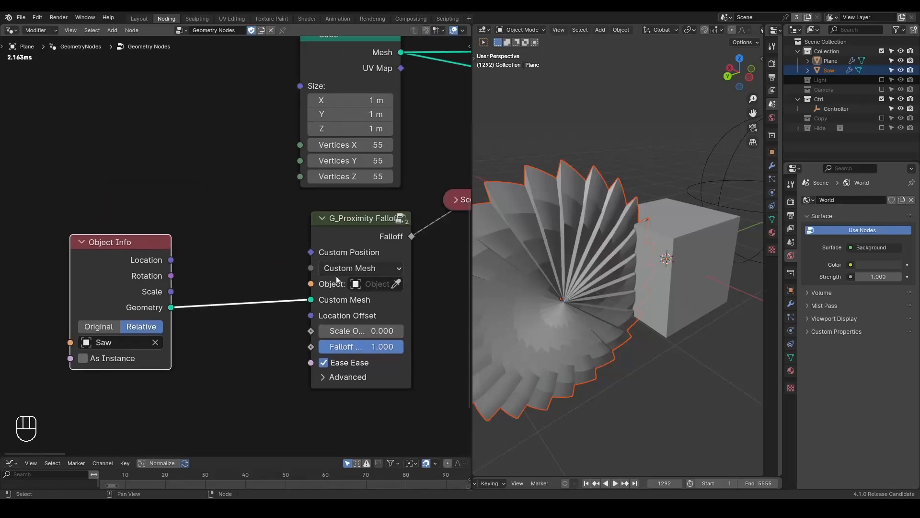
pyautogui.keyDown('shift'); pyautogui.moveTo(360, 330); pyautogui.dragTo(385, 330); pyautogui.keyUp('shift')
pyautogui.press('space')
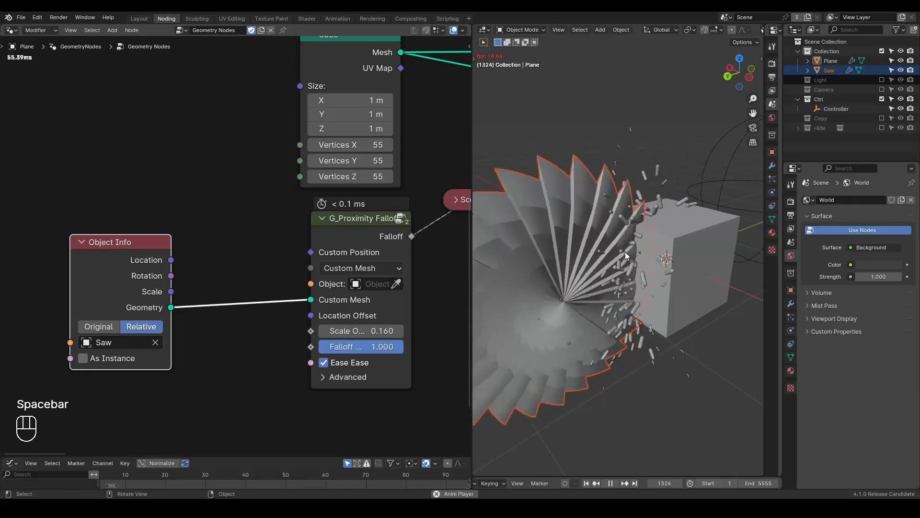
pyautogui.press('space')
pyautogui.moveTo(617, 253); pyautogui.dragTo(651, 289, button='middle')
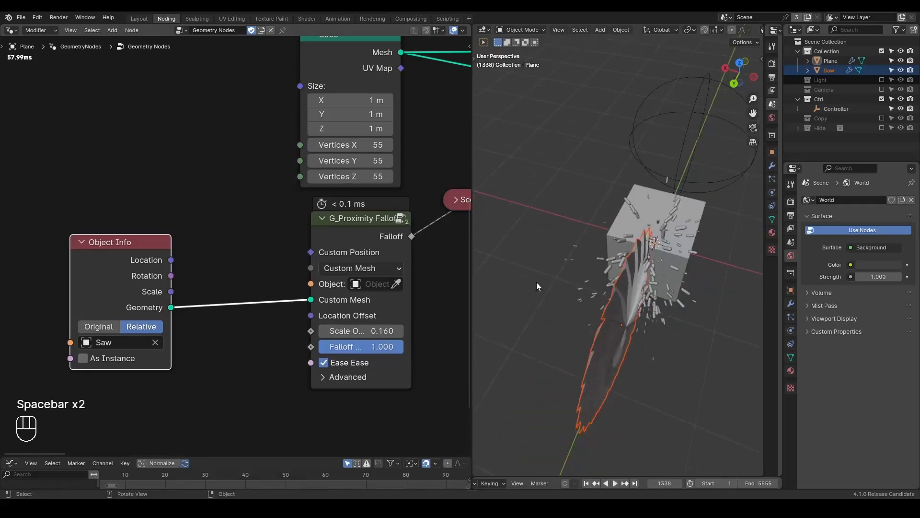
# Step: Try adding a G_Mesh Falloff node beside G_Proximity Falloff, and delete it
pyautogui.moveTo(272, 247); pyautogui.dragTo(198, 251, button='middle')
pyautogui.scroll(-2, 199, 251)
pyautogui.moveTo(329, 263); pyautogui.dragTo(269, 271, button='middle')
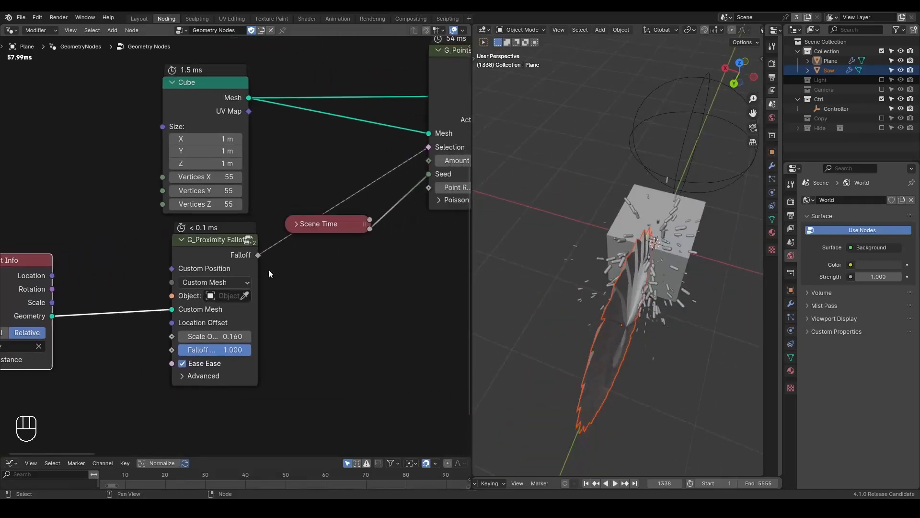
pyautogui.hotkey('ctrl', 'a')
pyautogui.write('mesh fal')
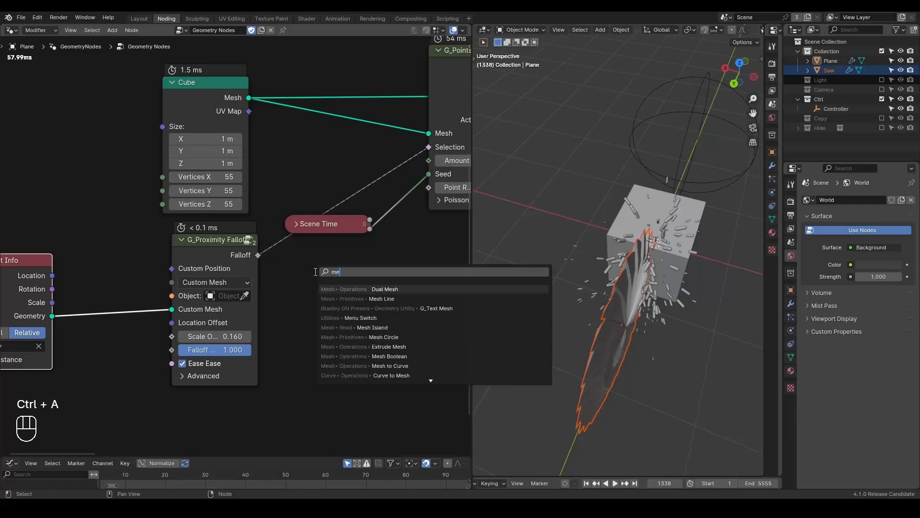
pyautogui.press('Return')
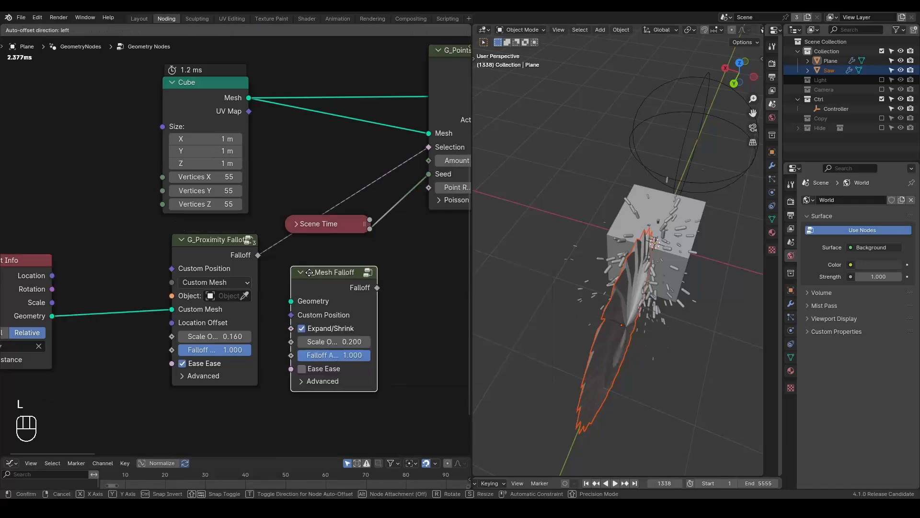
pyautogui.click(308, 271)
pyautogui.moveTo(74, 318); pyautogui.dragTo(125, 293, button='middle')
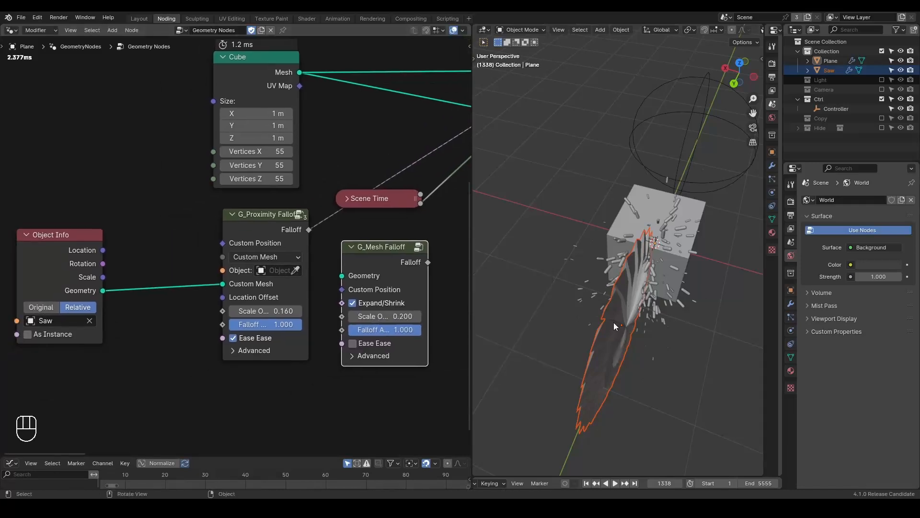
pyautogui.moveTo(364, 260); pyautogui.dragTo(350, 249, button='middle')
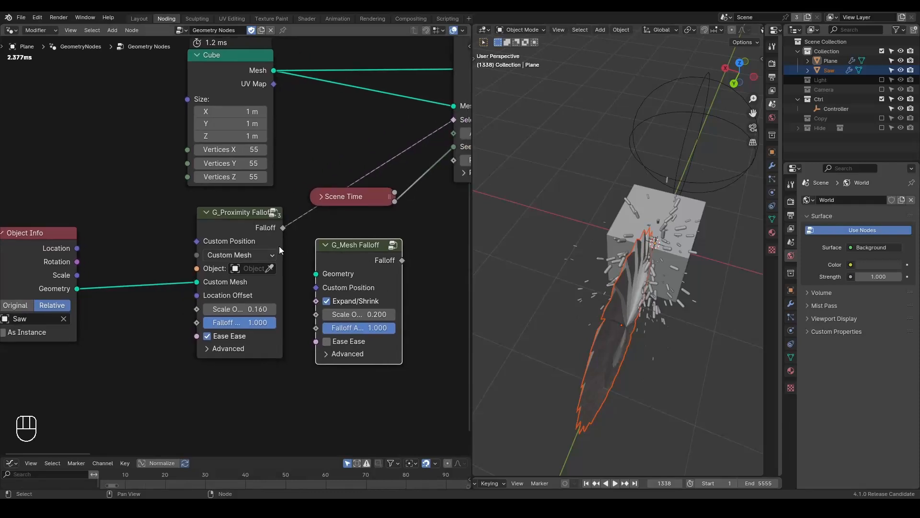
pyautogui.press('x')
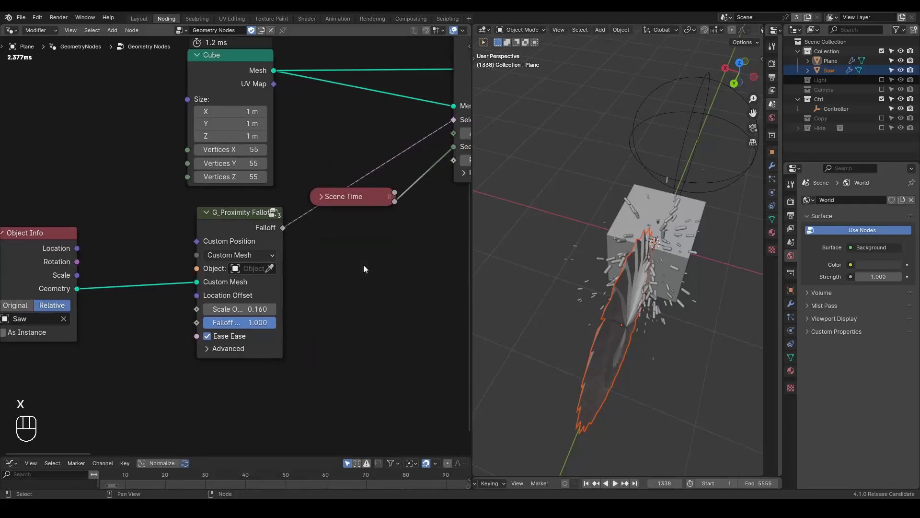
# Step: Play the animation and move Saw along Y and up along Z to the cube's upper edge
pyautogui.press('space')
pyautogui.moveTo(623, 252); pyautogui.dragTo(600, 216, button='middle')
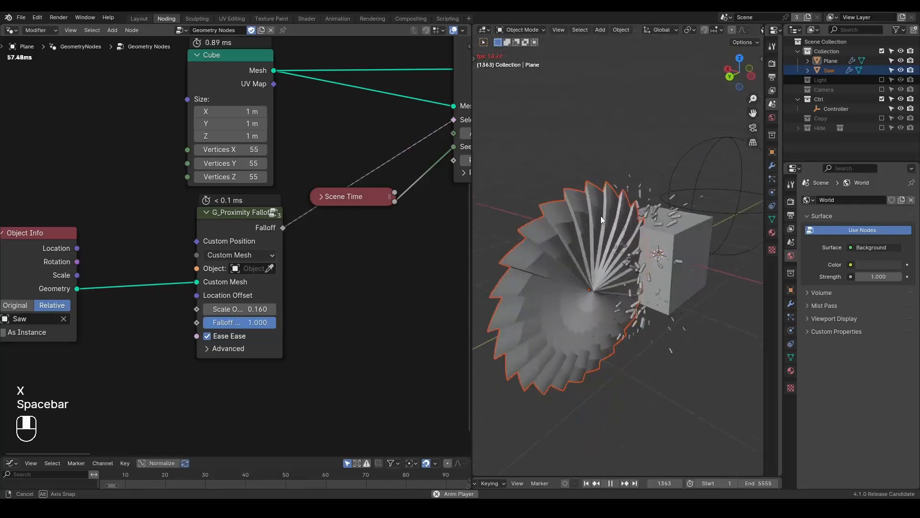
pyautogui.press('g')
pyautogui.middleClick(652, 225)
pyautogui.press('g')
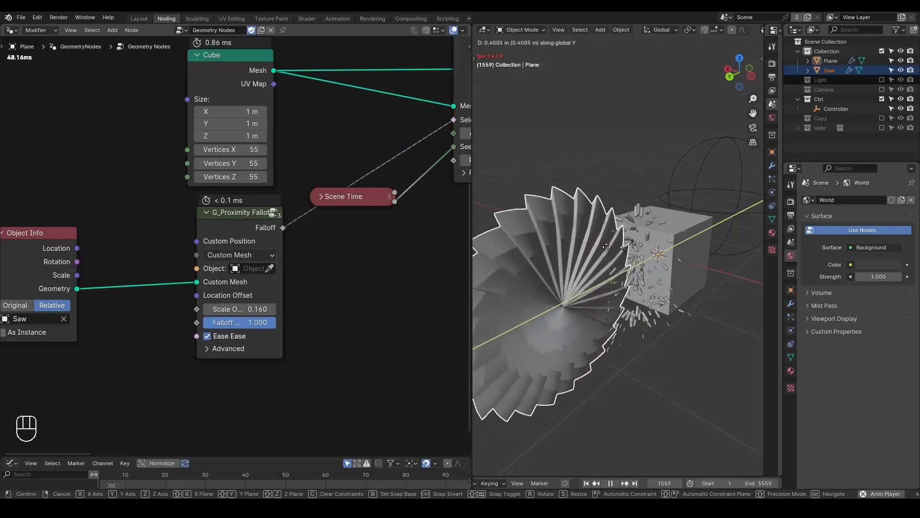
pyautogui.press('g')
pyautogui.click(629, 234)
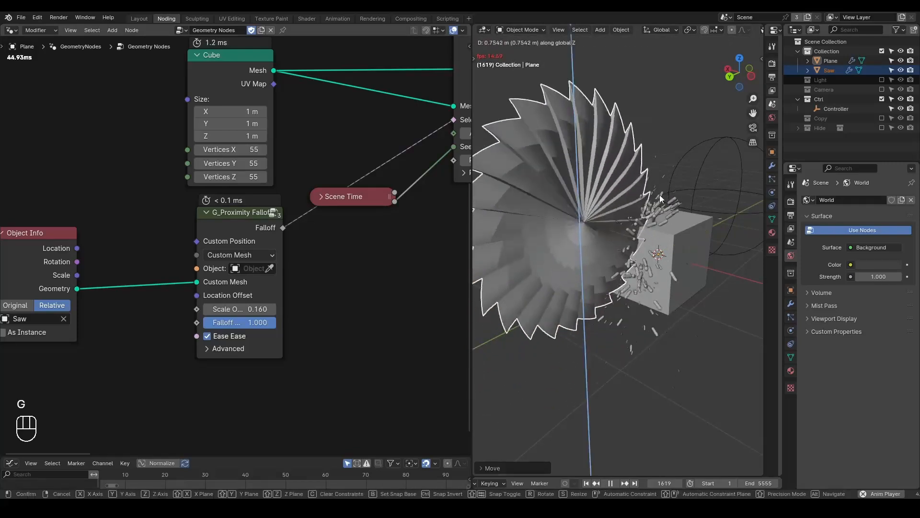
# Step: Scale Saw down and reposition it along Y beside the cube's upper edge
pyautogui.press('s')
pyautogui.click(675, 173)
pyautogui.press('g')
pyautogui.press('y')
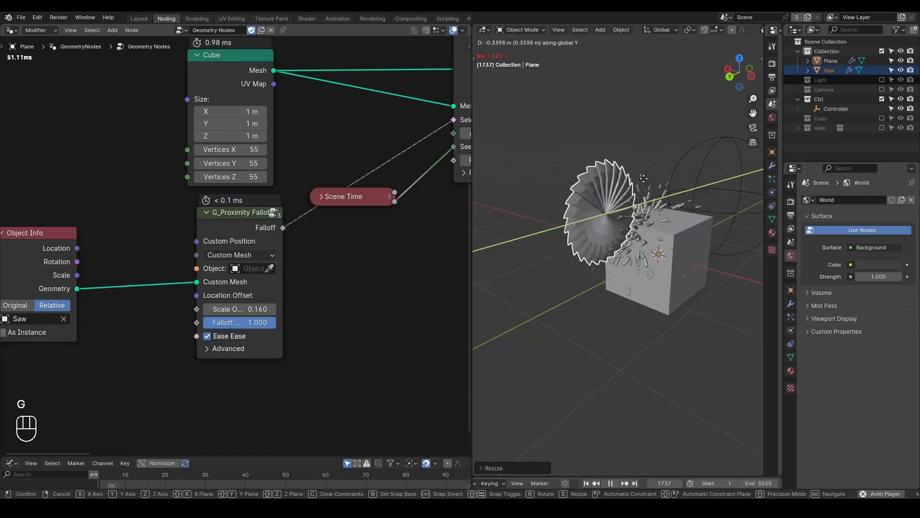
pyautogui.click(645, 176)
# Step: Stop the animation and return the timeline to frame 1
pyautogui.press('space')
pyautogui.hotkey('shift', 'space')
pyautogui.hotkey('shift', 'ctrl', 'alt', 'q')
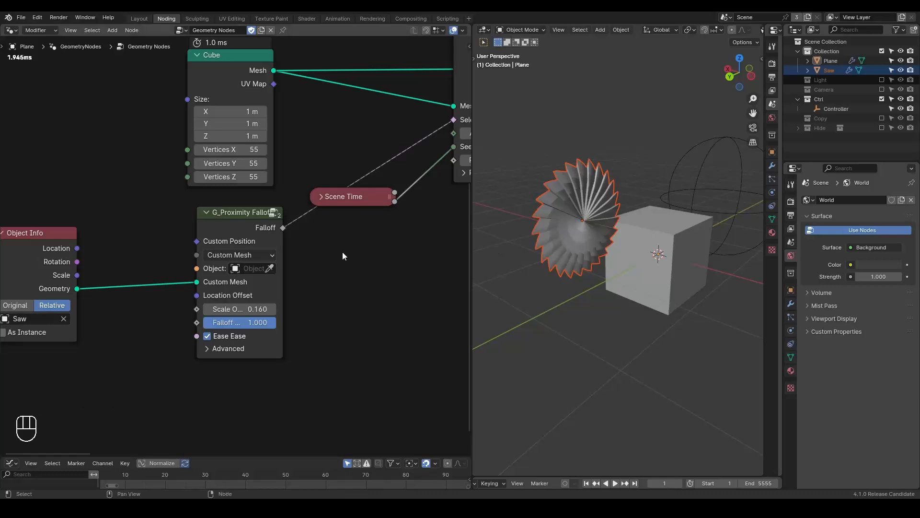
# Step: Collapse the G_Points Distribute node and move the collapsed Scene Time node up beside the Cube node
pyautogui.moveTo(344, 244); pyautogui.dragTo(192, 264, button='middle')
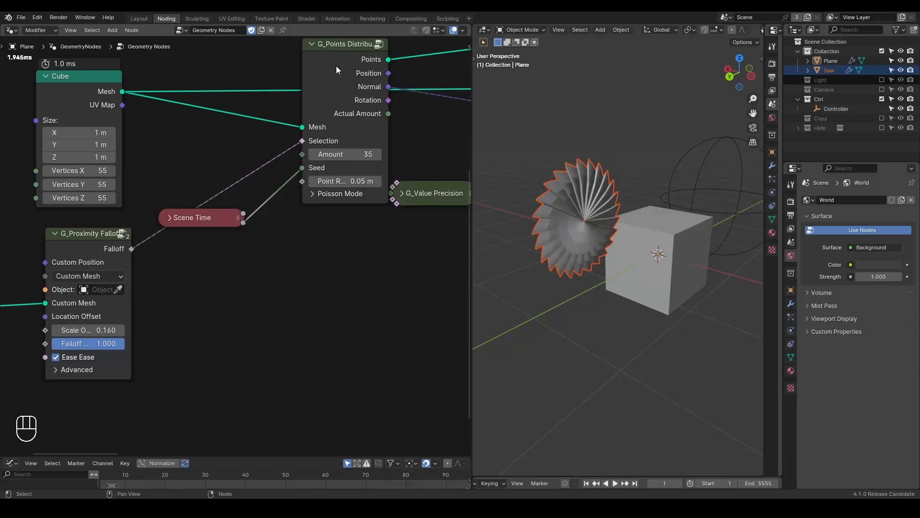
pyautogui.click(312, 44)
pyautogui.moveTo(211, 214); pyautogui.dragTo(248, 217, button='middle')
pyautogui.moveTo(248, 217); pyautogui.dragTo(247, 152)
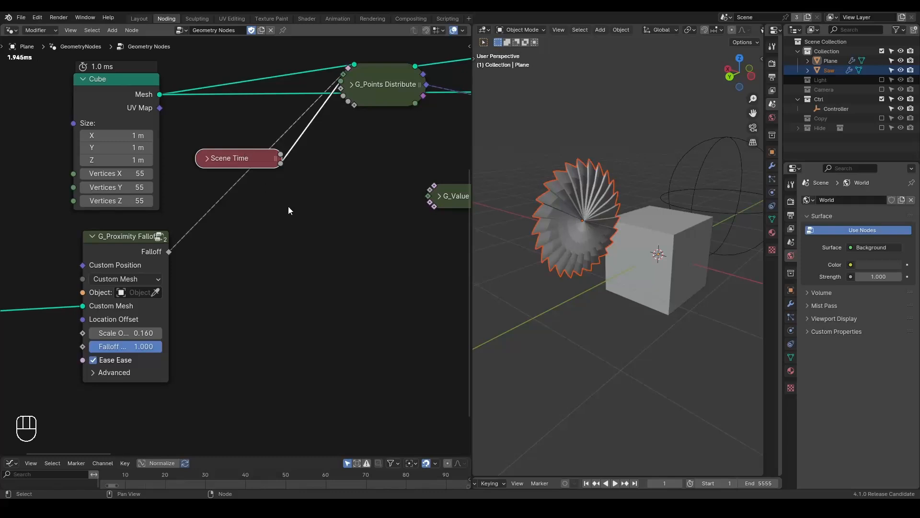
# Step: Add a Volume Cube node beside G_Proximity Falloff and collapse the G_Proximity Falloff node
pyautogui.hotkey('ctrl', 'a')
pyautogui.write('volume')
pyautogui.press('Return')
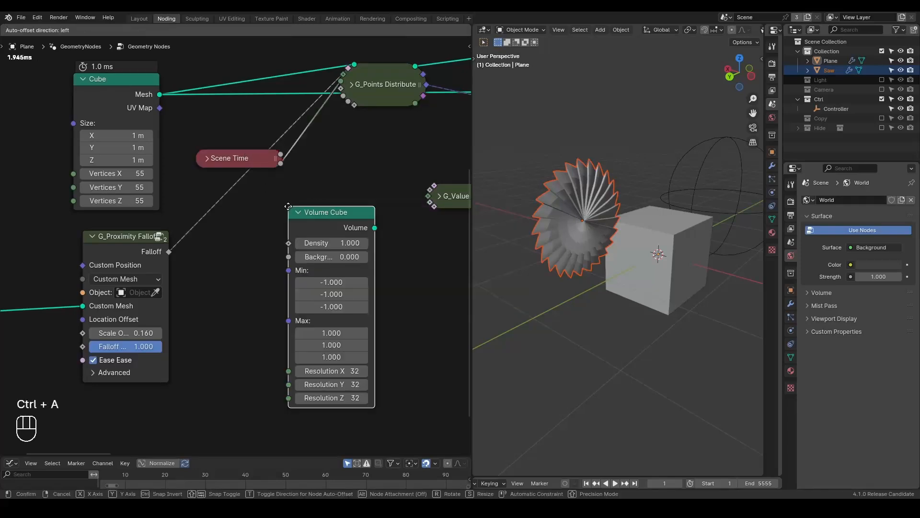
pyautogui.click(297, 235)
pyautogui.scroll(-1, 248, 246)
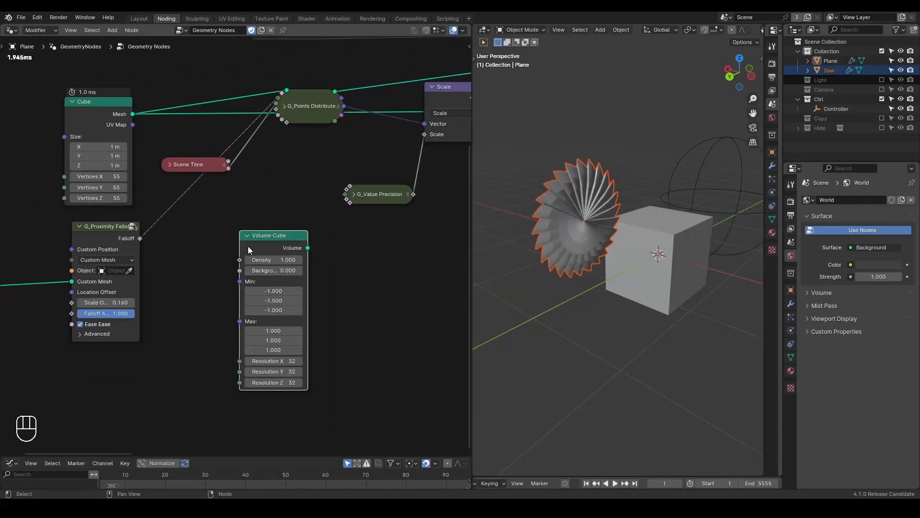
pyautogui.scroll(1, 240, 244)
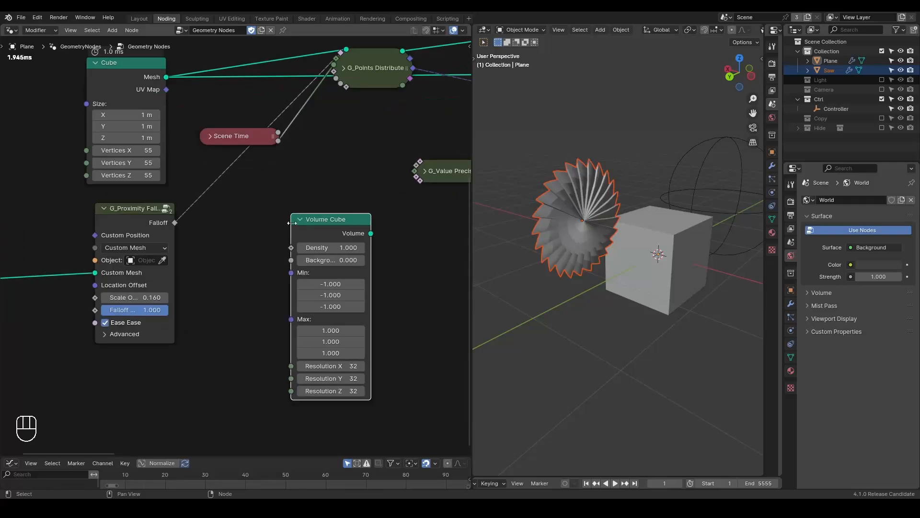
pyautogui.click(103, 210)
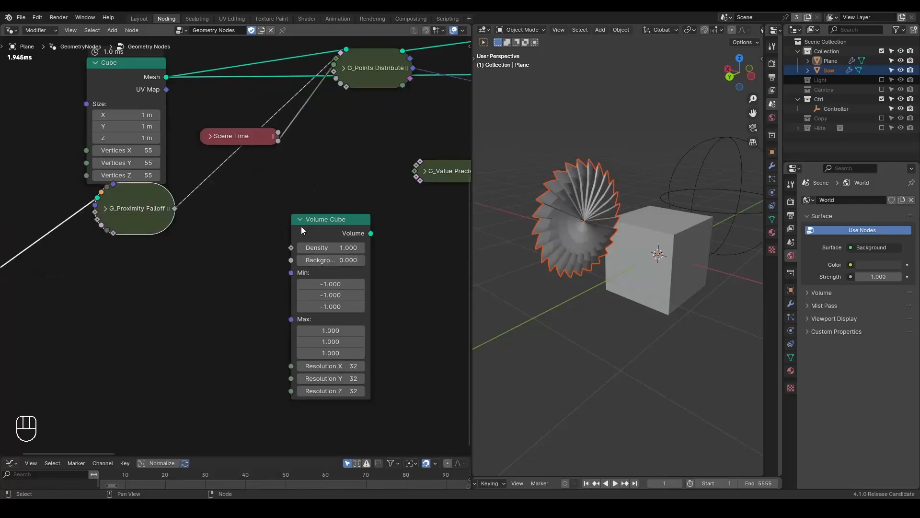
# Step: Set the Volume Cube's X, Y and Z resolution to 64
pyautogui.moveTo(260, 298); pyautogui.dragTo(272, 274, button='middle')
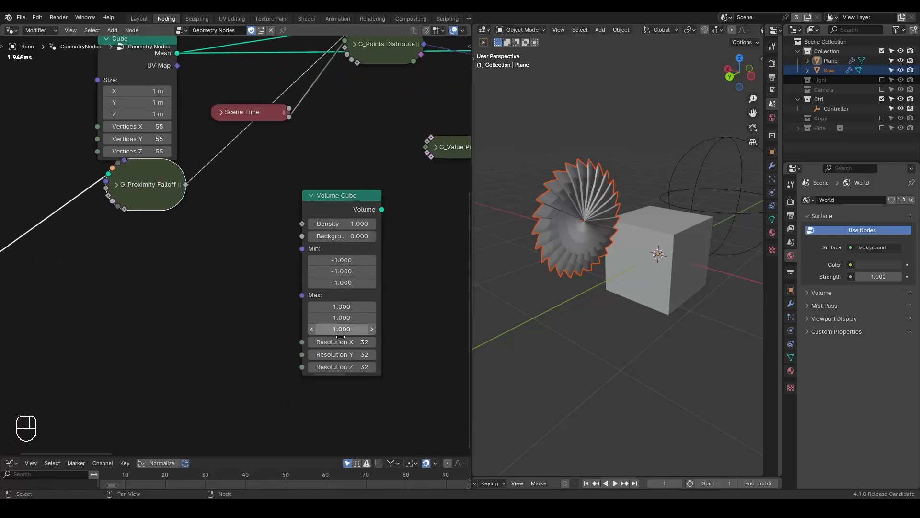
pyautogui.moveTo(363, 342); pyautogui.dragTo(363, 367)
pyautogui.write('64')
pyautogui.press('Return')
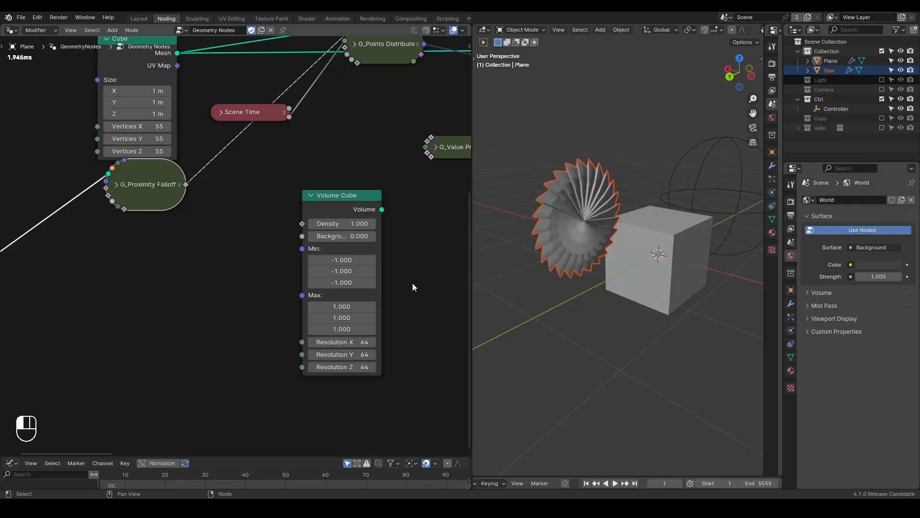
# Step: Add a reroute to the Cube's lower mesh link and feed it with the Volume Cube's output instead
pyautogui.moveTo(367, 223); pyautogui.dragTo(251, 296, button='middle')
pyautogui.scroll(-3, 309, 245)
pyautogui.moveTo(203, 173); pyautogui.dragTo(246, 166, button='middle')
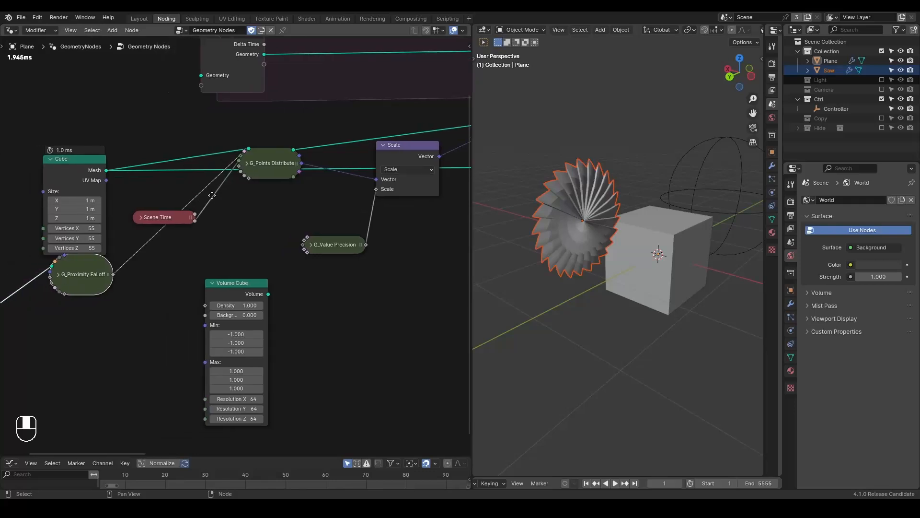
pyautogui.moveTo(87, 167)
pyautogui.mouseDown()
pyautogui.moveTo(91, 130)
pyautogui.moveTo(90, 160)
pyautogui.mouseUp()
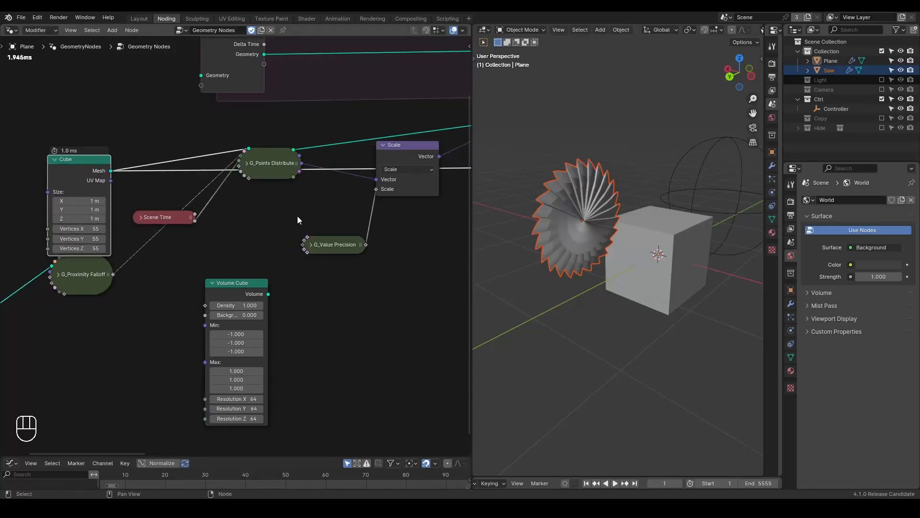
pyautogui.moveTo(256, 289); pyautogui.dragTo(208, 278, button='middle')
pyautogui.moveTo(208, 278); pyautogui.dragTo(271, 274)
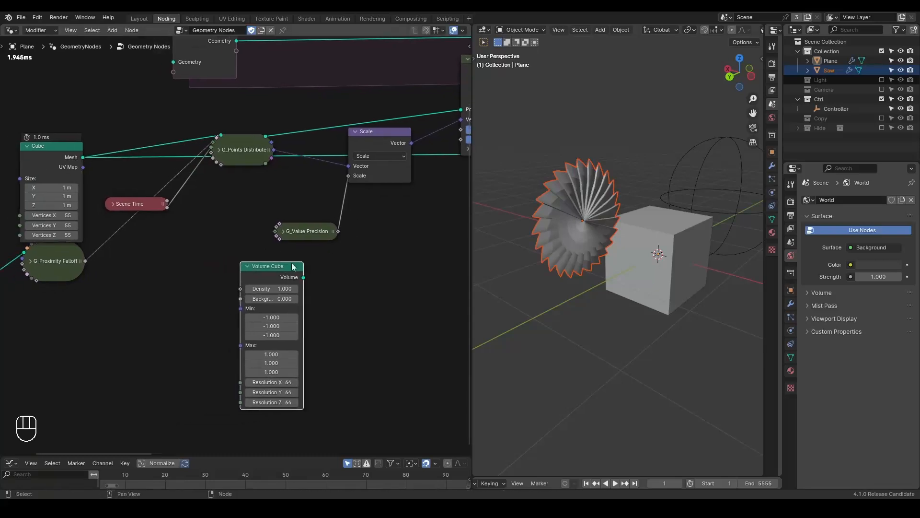
pyautogui.scroll(-3, 288, 268)
pyautogui.keyDown('shift'); pyautogui.moveTo(382, 174); pyautogui.dragTo(392, 193, button='right'); pyautogui.keyUp('shift')
pyautogui.press('g')
pyautogui.click(394, 270)
pyautogui.moveTo(286, 269); pyautogui.dragTo(394, 242)
# Step: Insert a Volume to Mesh node between the Volume Cube and the reroute
pyautogui.hotkey('ctrl', 'a')
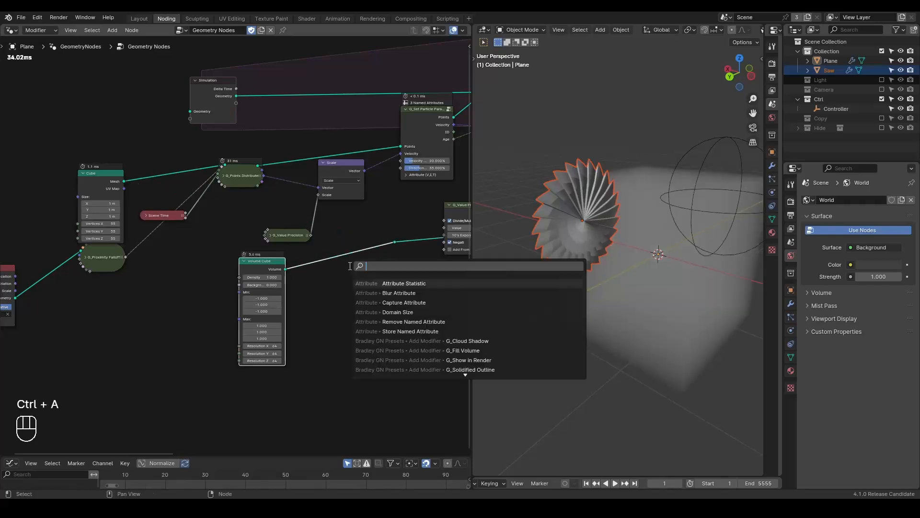
pyautogui.write('mesh to v')
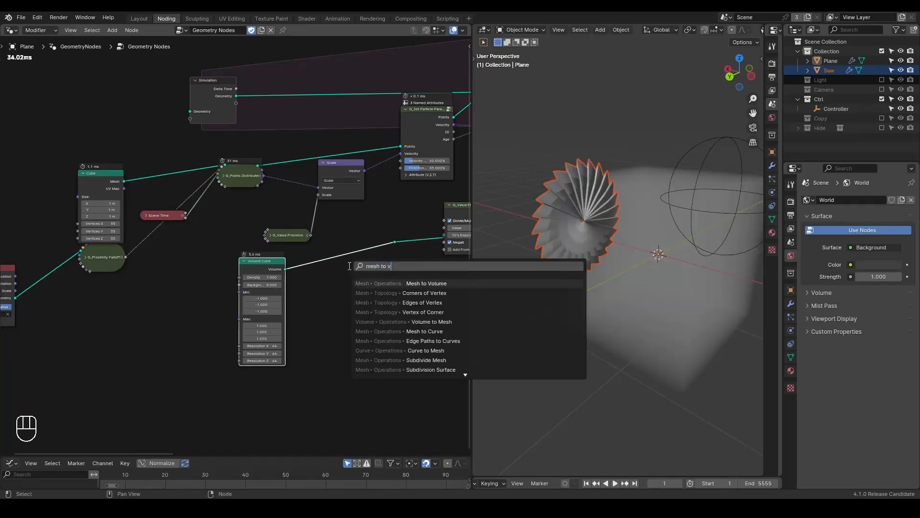
pyautogui.hotkey('ctrl', 'a')
pyautogui.write('volume to')
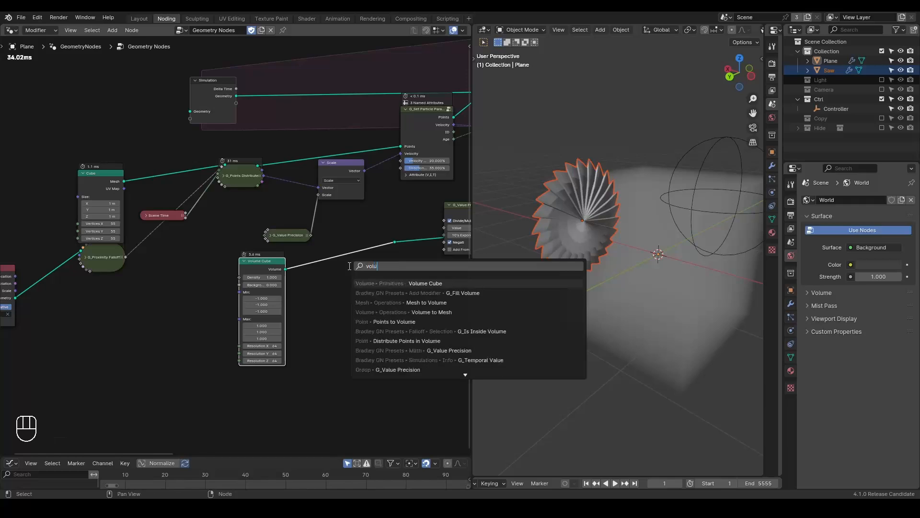
pyautogui.press('Return')
pyautogui.click(312, 243)
pyautogui.moveTo(339, 287); pyautogui.dragTo(356, 264, button='middle')
pyautogui.scroll(4, 356, 263)
pyautogui.moveTo(338, 224); pyautogui.dragTo(338, 238)
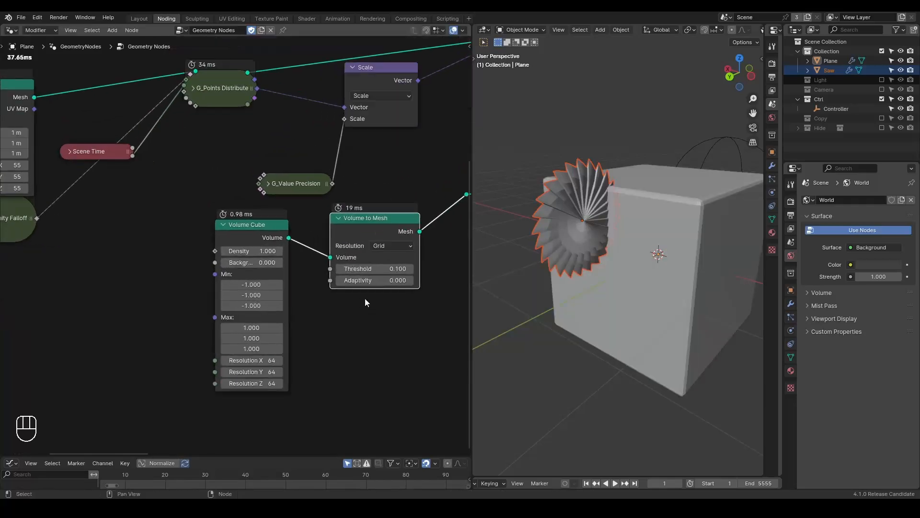
pyautogui.scroll(1, 308, 292)
# Step: Preview the Cube node's mesh through a Viewer node and delete the viewer again
pyautogui.moveTo(194, 257); pyautogui.dragTo(255, 267, button='middle')
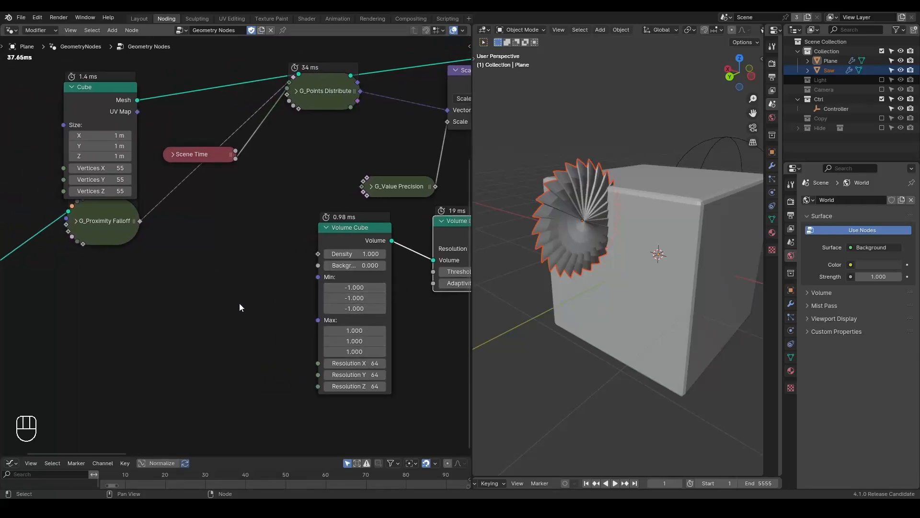
pyautogui.moveTo(374, 253); pyautogui.dragTo(305, 283, button='middle')
pyautogui.keyDown('ctrl'); pyautogui.keyDown('shift'); pyautogui.click(48, 126); pyautogui.keyUp('shift'); pyautogui.keyUp('ctrl')
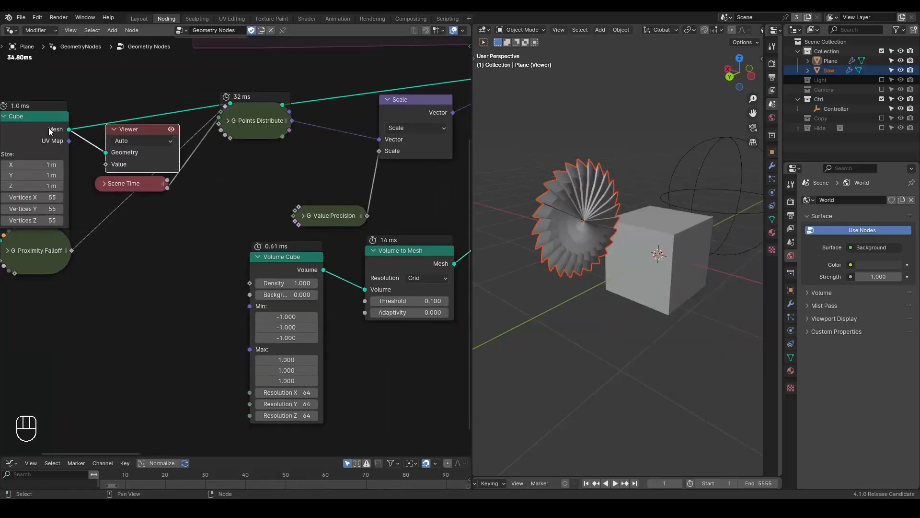
pyautogui.press('x')
# Step: Add a G_Negati node beside the Volume Cube with Fac 0.5 and Original 1
pyautogui.moveTo(183, 277); pyautogui.dragTo(240, 248, button='middle')
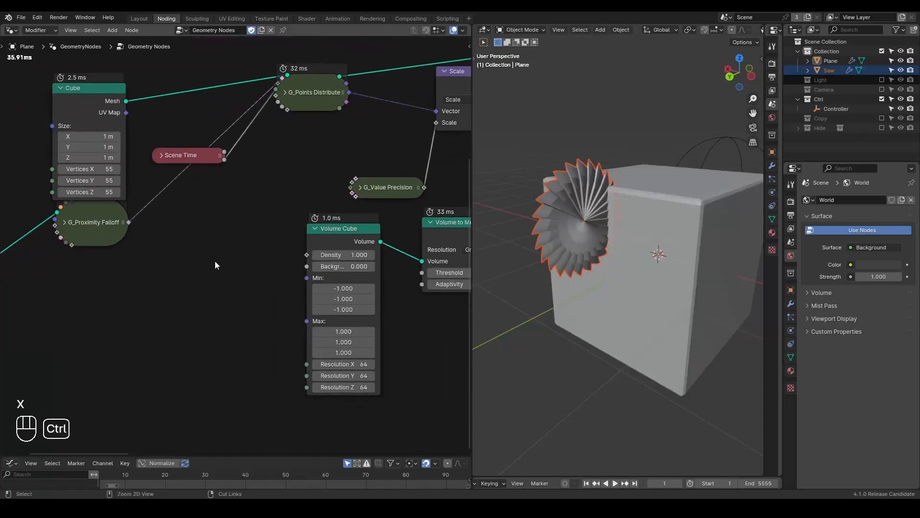
pyautogui.hotkey('ctrl', 'a')
pyautogui.write('neg')
pyautogui.click(252, 278)
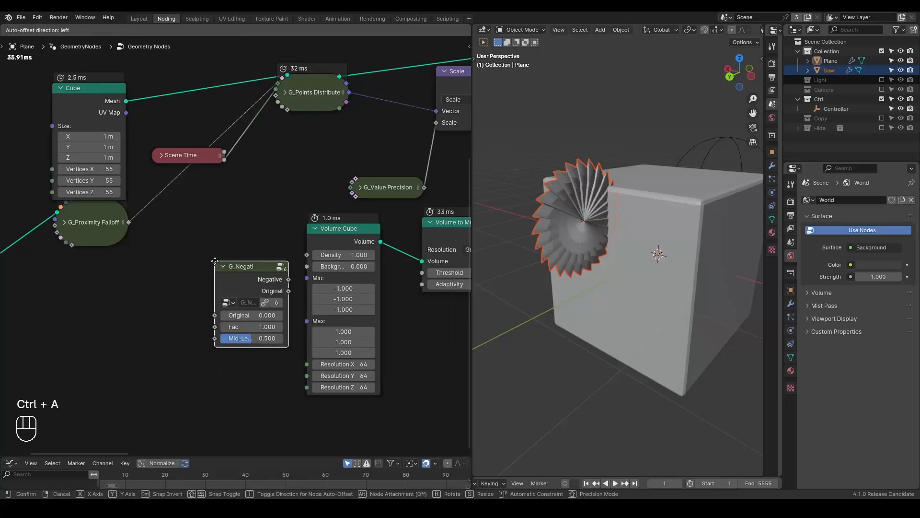
pyautogui.click(181, 321)
pyautogui.click(210, 356)
pyautogui.write('.5')
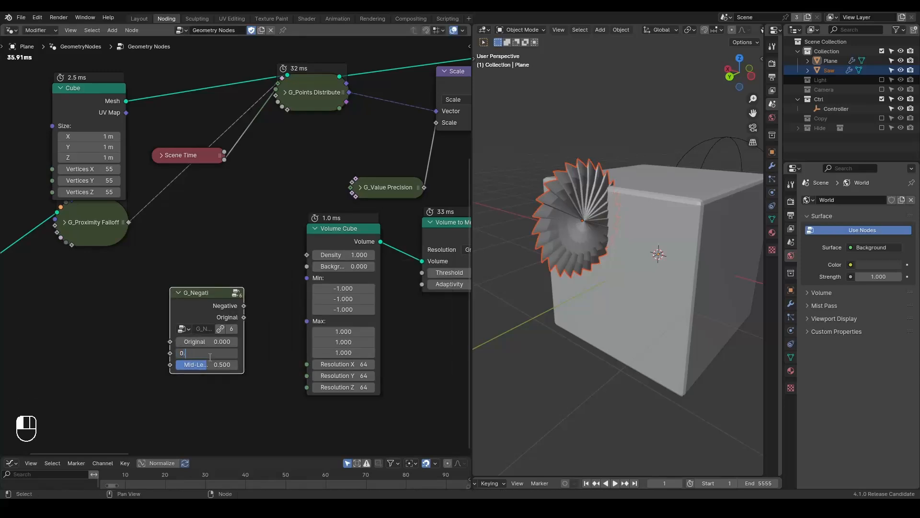
pyautogui.press('Return')
pyautogui.click(209, 341)
pyautogui.write('1')
pyautogui.press('Return')
# Step: Connect G_Negati's Negative output to the Volume Cube's Min and its Original output to Max
pyautogui.moveTo(244, 306); pyautogui.dragTo(314, 294)
pyautogui.moveTo(597, 237); pyautogui.dragTo(637, 247, button='middle')
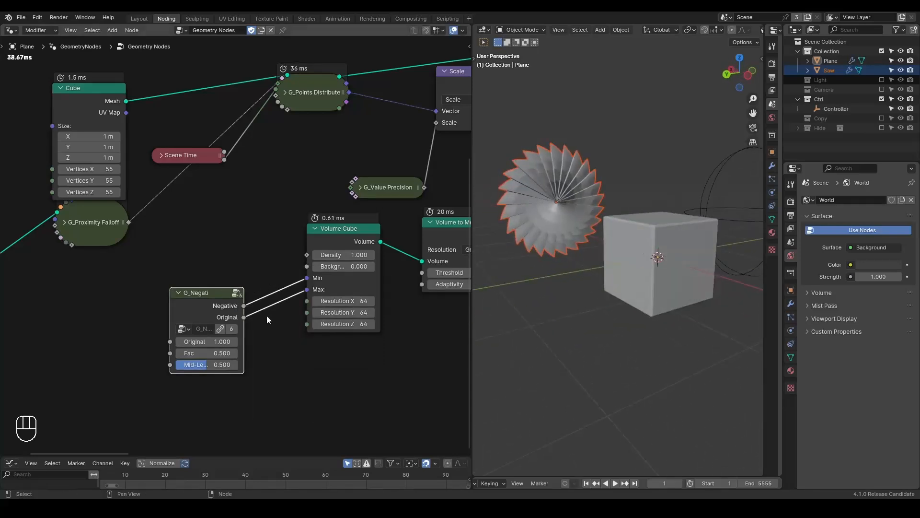
pyautogui.moveTo(263, 314); pyautogui.dragTo(201, 285, button='middle')
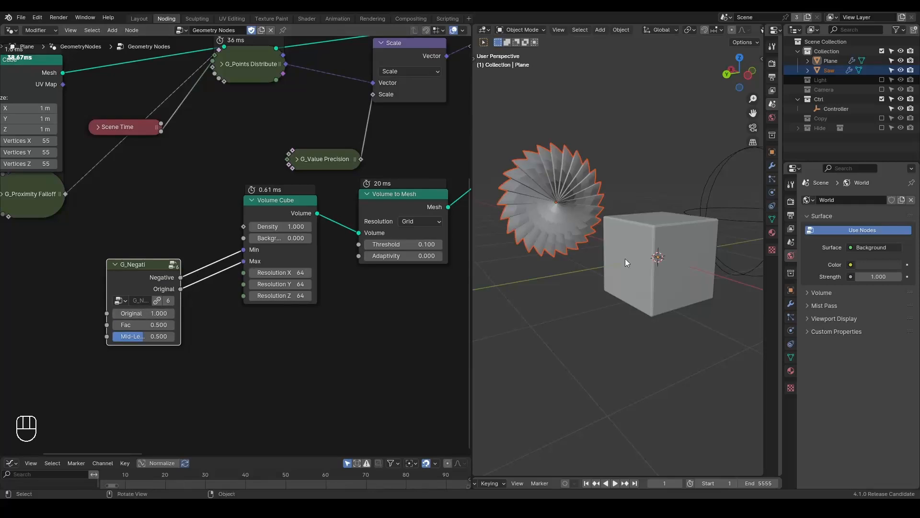
# Step: Play the animation briefly to check the volume-based cube and return to frame 1
pyautogui.moveTo(625, 258); pyautogui.dragTo(623, 286, button='middle')
pyautogui.press('space')
pyautogui.press('space')
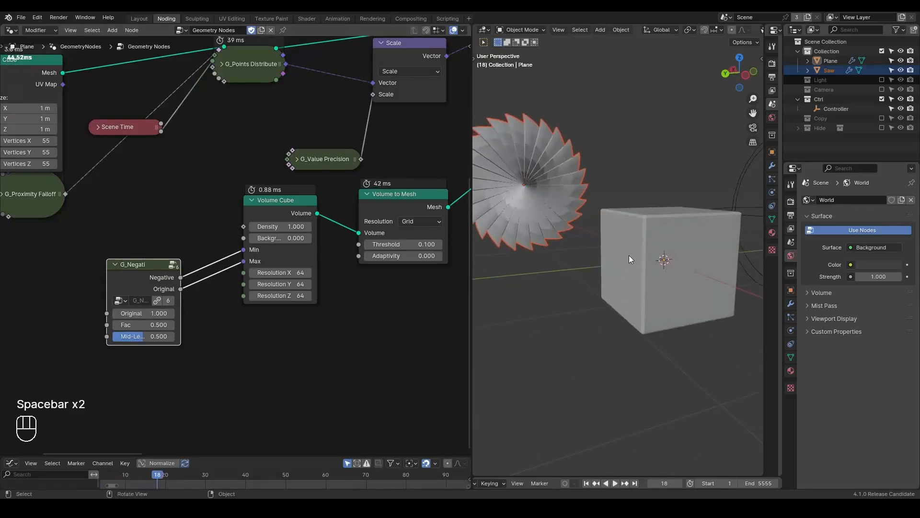
pyautogui.hotkey('shift', 'space')
# Step: Collapse the G_Negati node and move it lower beside the Volume Cube
pyautogui.moveTo(262, 209); pyautogui.dragTo(264, 231)
pyautogui.moveTo(191, 233); pyautogui.dragTo(363, 208, button='middle')
pyautogui.click(287, 239)
pyautogui.moveTo(305, 245); pyautogui.dragTo(290, 330)
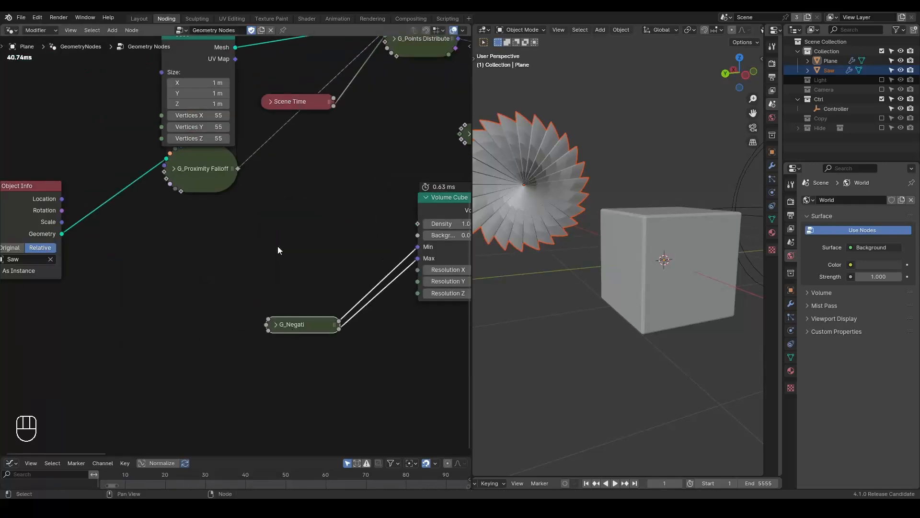
# Step: Add a Value node below the G_Proximity Falloff node
pyautogui.moveTo(275, 227); pyautogui.dragTo(220, 254, button='middle')
pyautogui.hotkey('ctrl', 'a')
pyautogui.write('value')
pyautogui.press('Return')
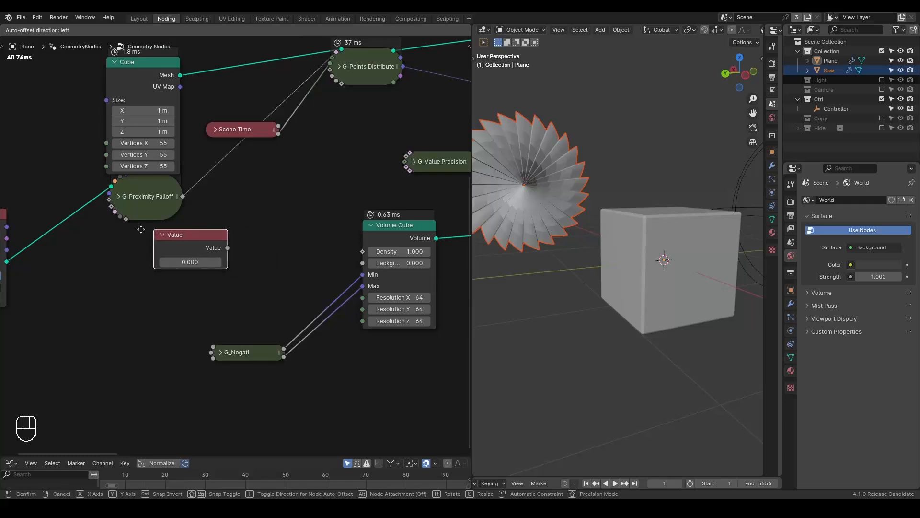
pyautogui.click(87, 236)
# Step: Move the Volume Cube down next to G_Negati and raise the Object Info and Cube nodes clear of G_Proximity Falloff
pyautogui.moveTo(295, 351); pyautogui.dragTo(318, 355, button='middle')
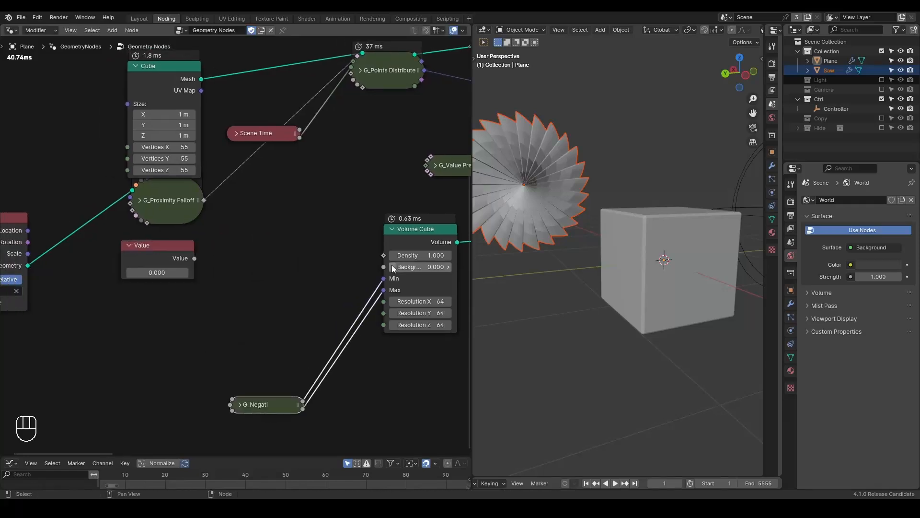
pyautogui.moveTo(400, 246); pyautogui.dragTo(408, 341)
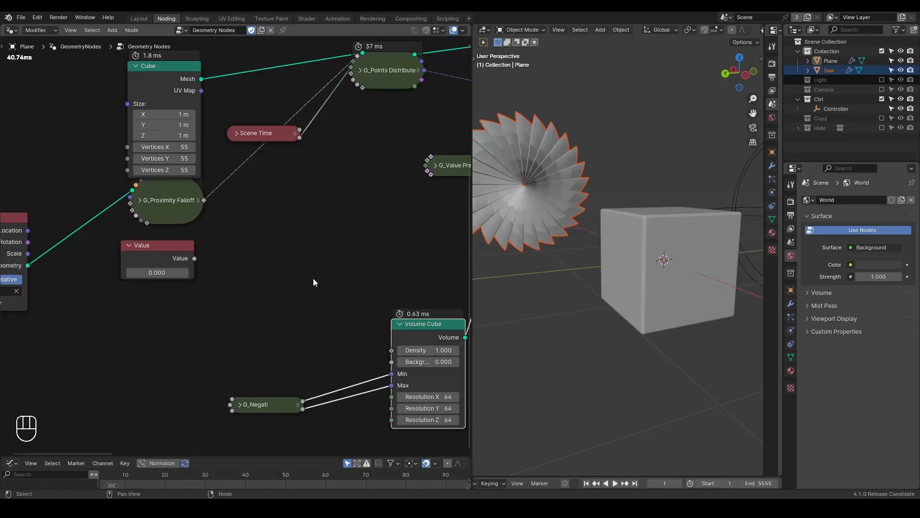
pyautogui.moveTo(244, 260); pyautogui.dragTo(281, 267, button='middle')
pyautogui.moveTo(35, 236); pyautogui.dragTo(67, 177)
pyautogui.moveTo(277, 261); pyautogui.dragTo(256, 285, button='middle')
pyautogui.moveTo(168, 108); pyautogui.dragTo(125, 83)
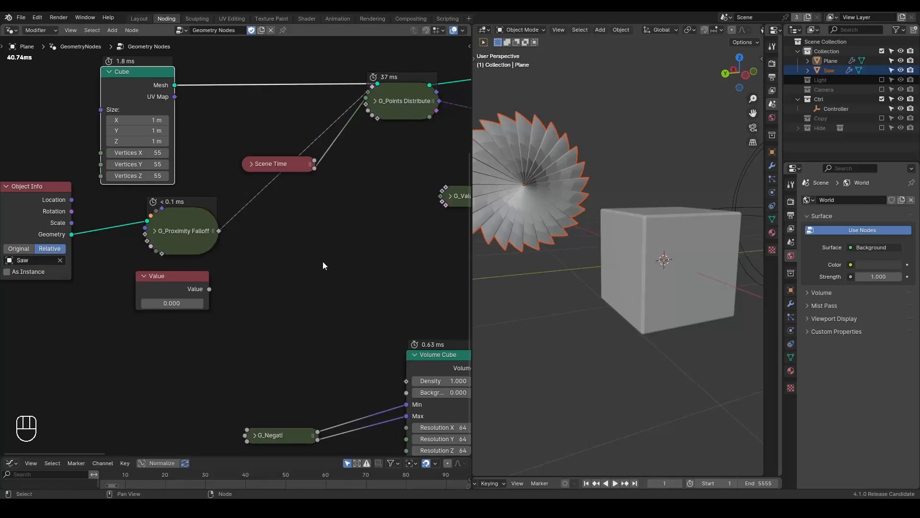
# Step: Set the Value node to 1 and link its output to the first input of a new Subtract node
pyautogui.moveTo(323, 265); pyautogui.dragTo(306, 238, button='middle')
pyautogui.moveTo(193, 262); pyautogui.dragTo(259, 272)
pyautogui.click(155, 276)
pyautogui.write('1')
pyautogui.press('Return')
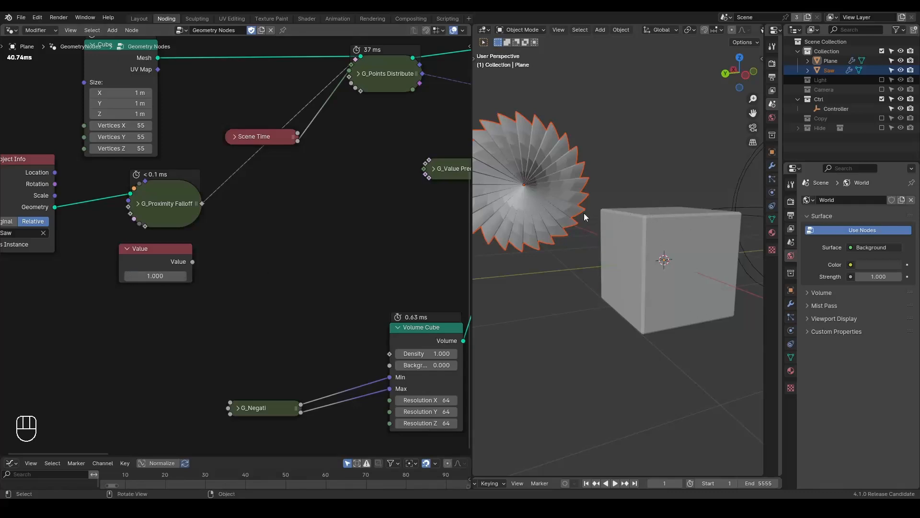
pyautogui.moveTo(193, 262); pyautogui.dragTo(251, 259)
pyautogui.write('subtrac')
pyautogui.press('Return')
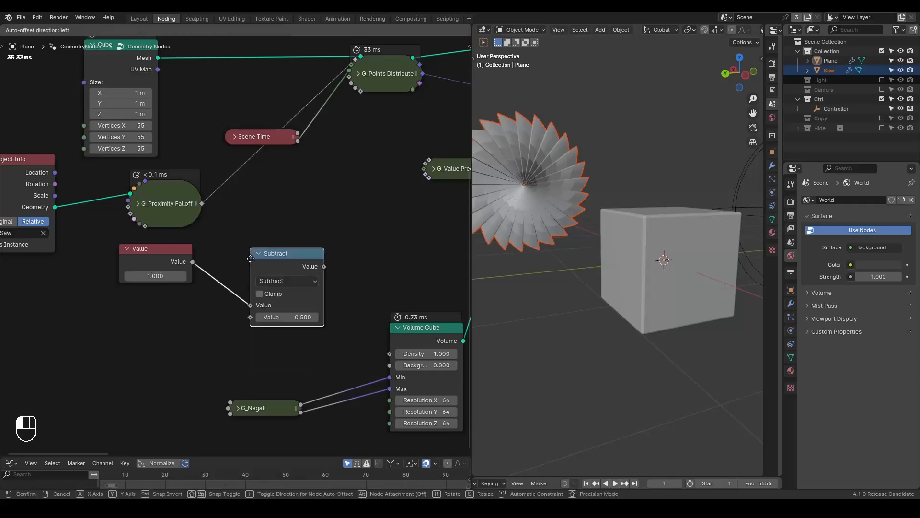
pyautogui.click(332, 249)
# Step: Reposition the Volume to Mesh node up and to the right of the Volume Cube, and select the reroute beside it
pyautogui.scroll(-1, 425, 255)
pyautogui.moveTo(425, 254); pyautogui.dragTo(289, 280, button='middle')
pyautogui.moveTo(357, 249); pyautogui.dragTo(370, 276)
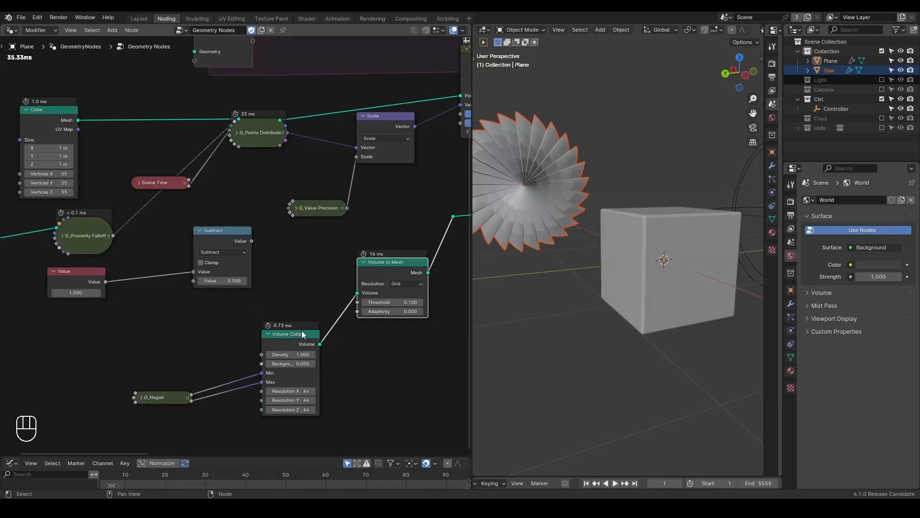
pyautogui.moveTo(187, 324); pyautogui.dragTo(154, 308, button='middle')
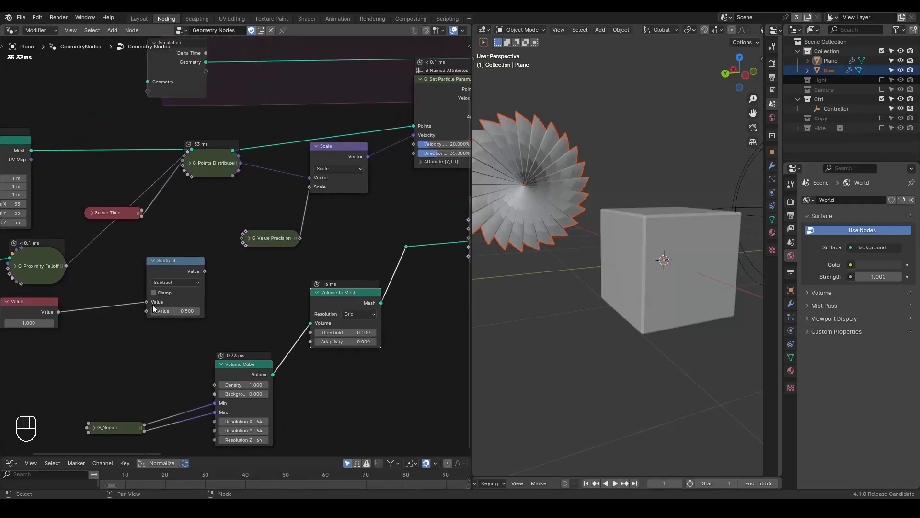
pyautogui.moveTo(429, 219); pyautogui.dragTo(383, 256)
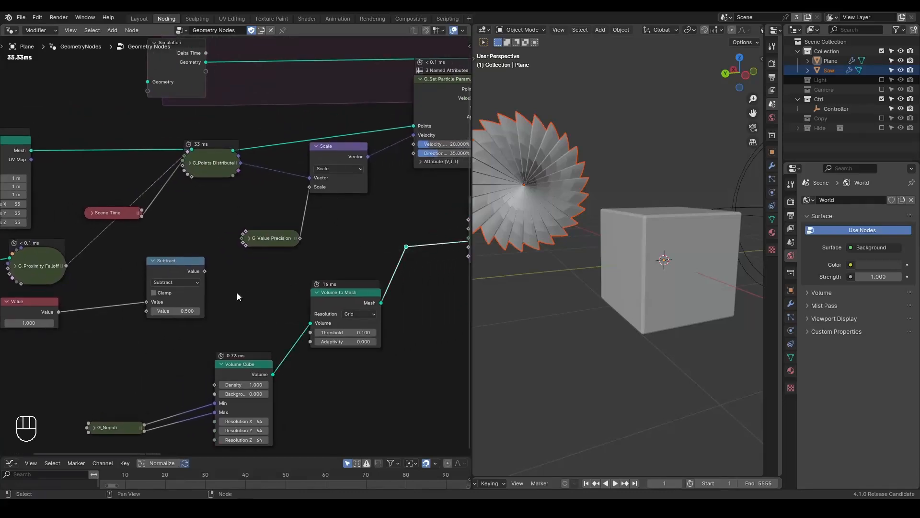
# Step: Expand the G_Proximity Falloff node to check its settings and collapse it again
pyautogui.moveTo(218, 289); pyautogui.dragTo(373, 244, button='middle')
pyautogui.scroll(3, 373, 243)
pyautogui.moveTo(215, 244); pyautogui.dragTo(265, 230, button='middle')
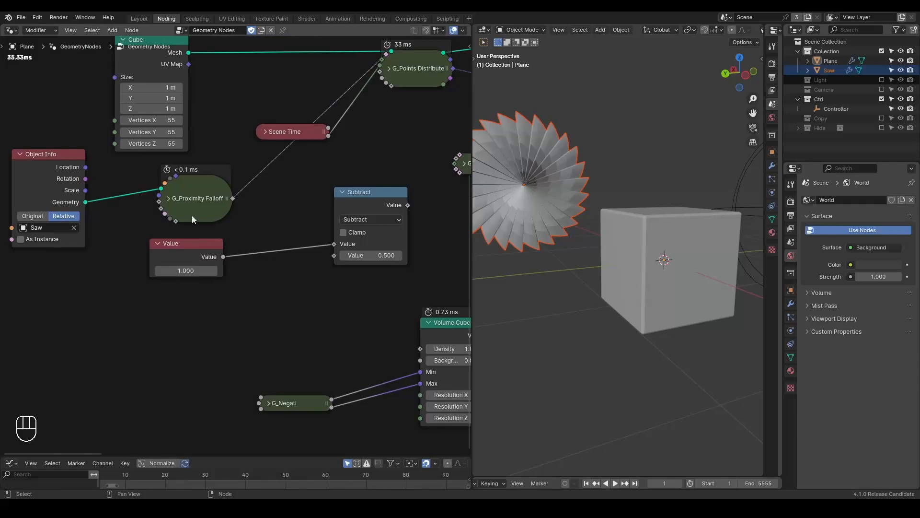
pyautogui.click(168, 198)
pyautogui.click(167, 198)
pyautogui.moveTo(233, 236); pyautogui.dragTo(215, 236, button='middle')
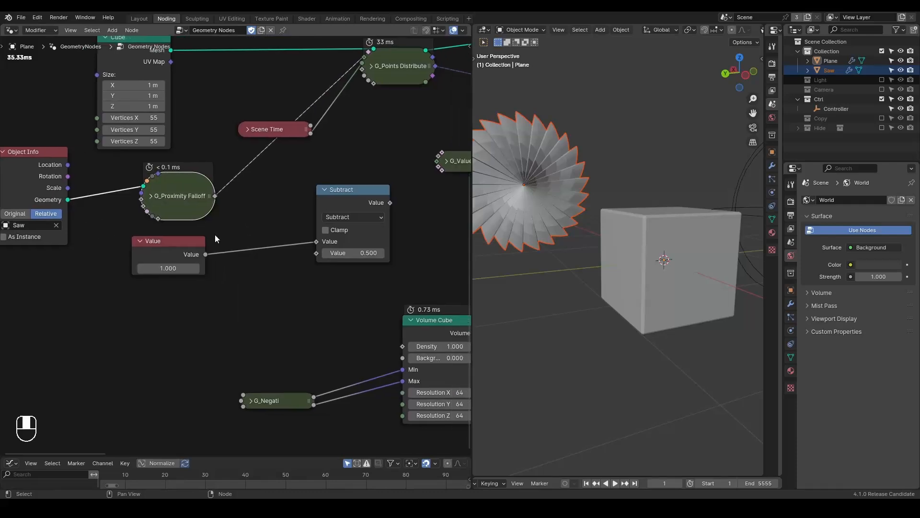
# Step: Subtract the proximity falloff from the Value node's output and connect the result to the Volume Cube's Density
pyautogui.moveTo(196, 241); pyautogui.dragTo(160, 291)
pyautogui.moveTo(211, 200); pyautogui.dragTo(314, 252)
pyautogui.moveTo(316, 271); pyautogui.dragTo(271, 268, button='middle')
pyautogui.moveTo(304, 191); pyautogui.dragTo(263, 258)
pyautogui.moveTo(317, 270); pyautogui.dragTo(358, 344)
pyautogui.moveTo(384, 266); pyautogui.dragTo(366, 278, button='middle')
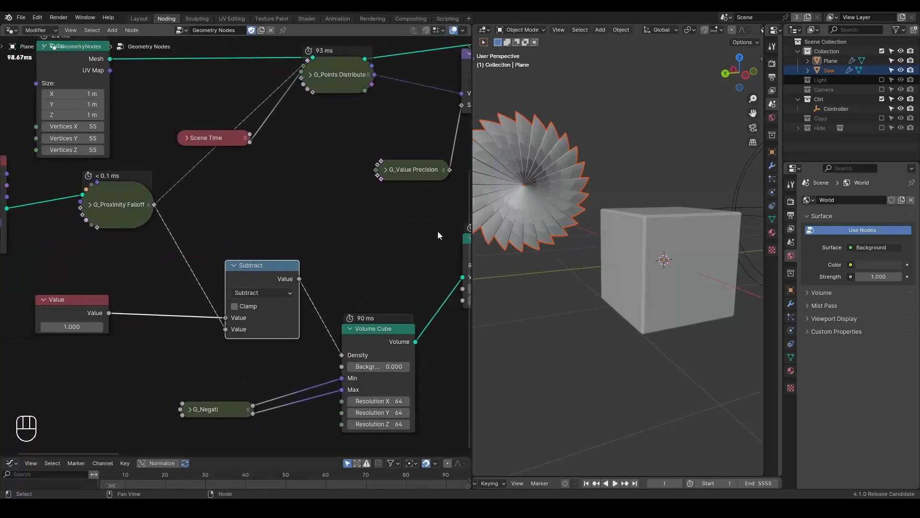
# Step: Play the animation while moving the saw along Y until its teeth reach the cube's upper edge, and stop playback
pyautogui.press('space')
pyautogui.press('g')
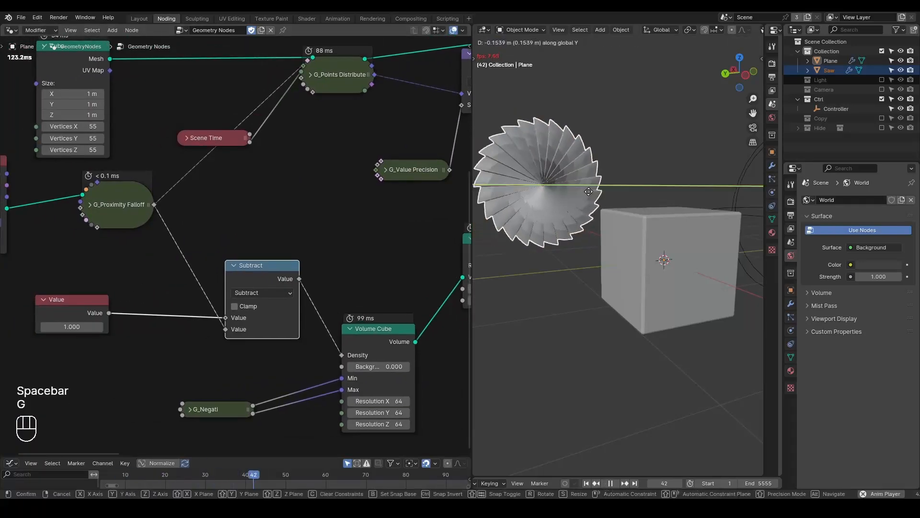
pyautogui.press('space')
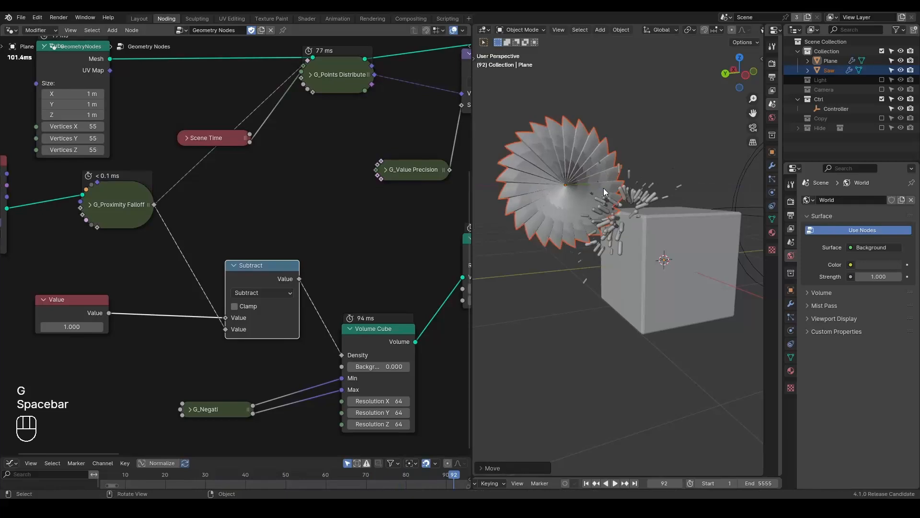
pyautogui.press('space')
pyautogui.press('g')
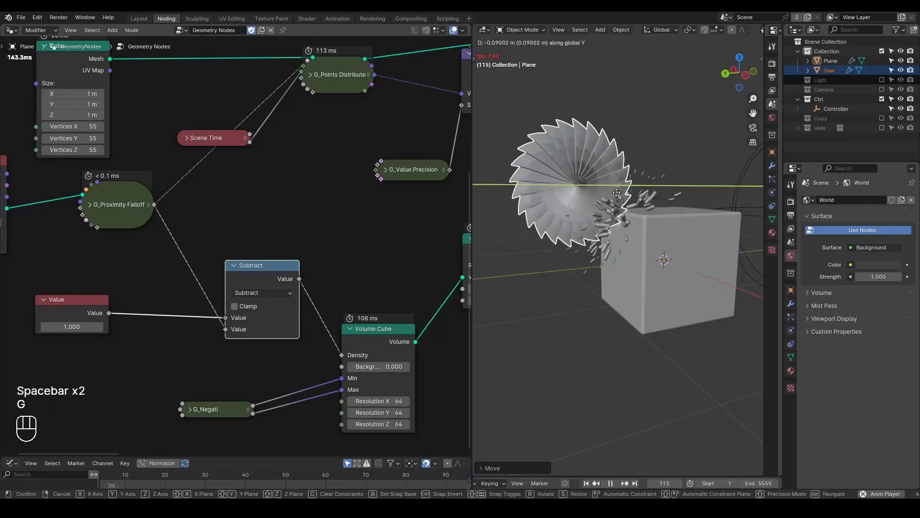
pyautogui.click(619, 191)
pyautogui.press('space')
# Step: Hide the saw in the viewport and examine the cut and the sparks around the cube's edge
pyautogui.moveTo(612, 252); pyautogui.dragTo(608, 286, button='middle')
pyautogui.scroll(2, 660, 266)
pyautogui.click(901, 70)
pyautogui.moveTo(623, 250); pyautogui.dragTo(631, 231, button='middle')
pyautogui.scroll(2, 594, 256)
pyautogui.scroll(2, 593, 246)
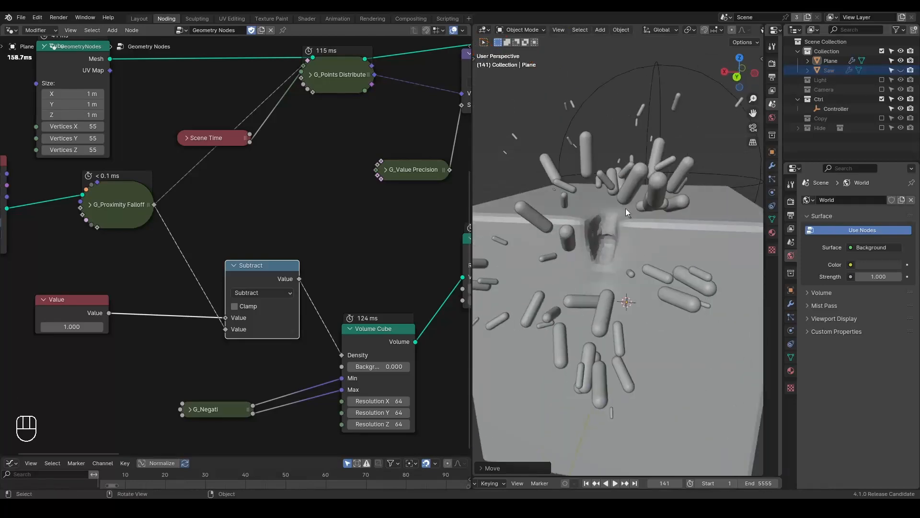
pyautogui.moveTo(617, 269); pyautogui.dragTo(595, 241, button='middle')
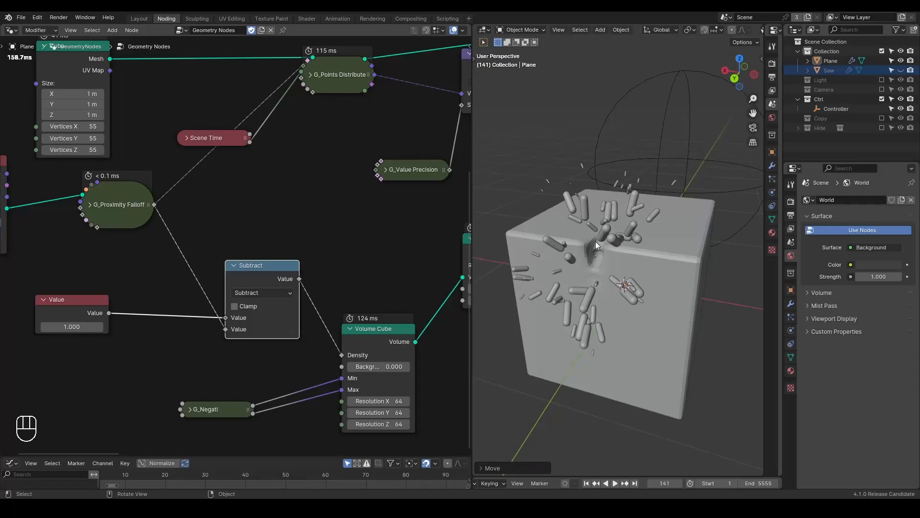
pyautogui.moveTo(358, 292); pyautogui.dragTo(358, 291, button='middle')
# Step: Unhide the saw and move it along Y deeper into the cube's corner while the animation plays
pyautogui.press('space')
pyautogui.press('g')
pyautogui.press('y')
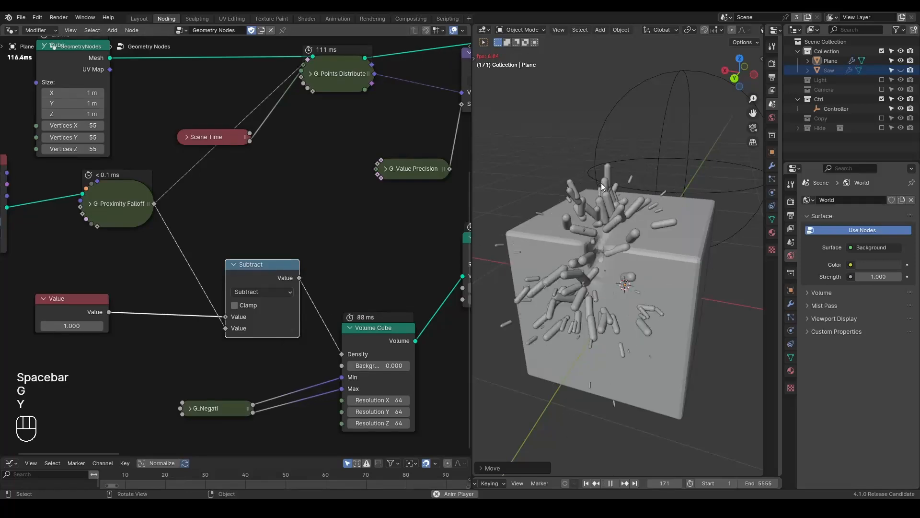
pyautogui.click(901, 70)
pyautogui.click(605, 199)
pyautogui.press('g')
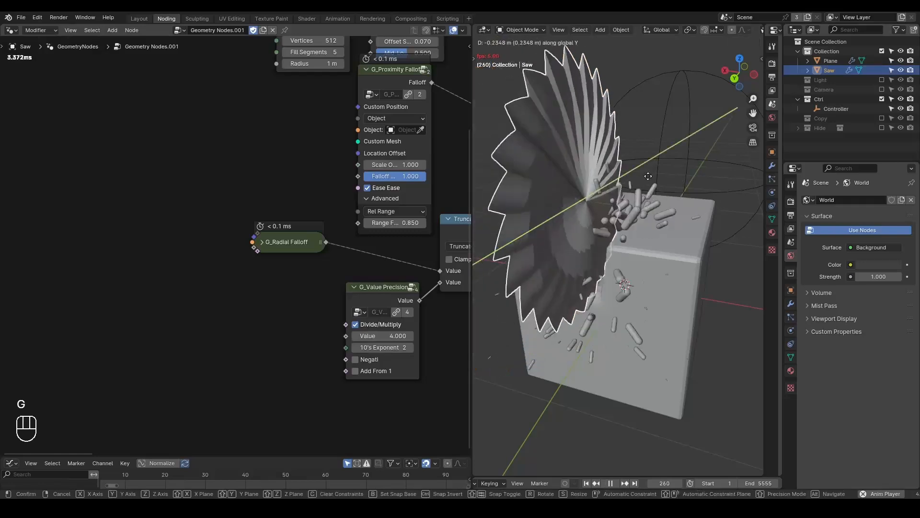
pyautogui.click(652, 173)
pyautogui.moveTo(654, 228); pyautogui.dragTo(640, 223, button='middle')
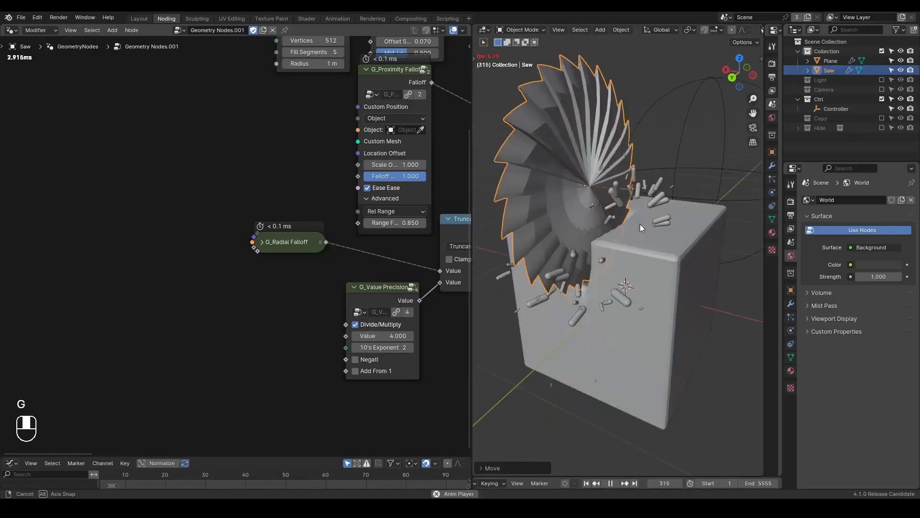
pyautogui.press('space')
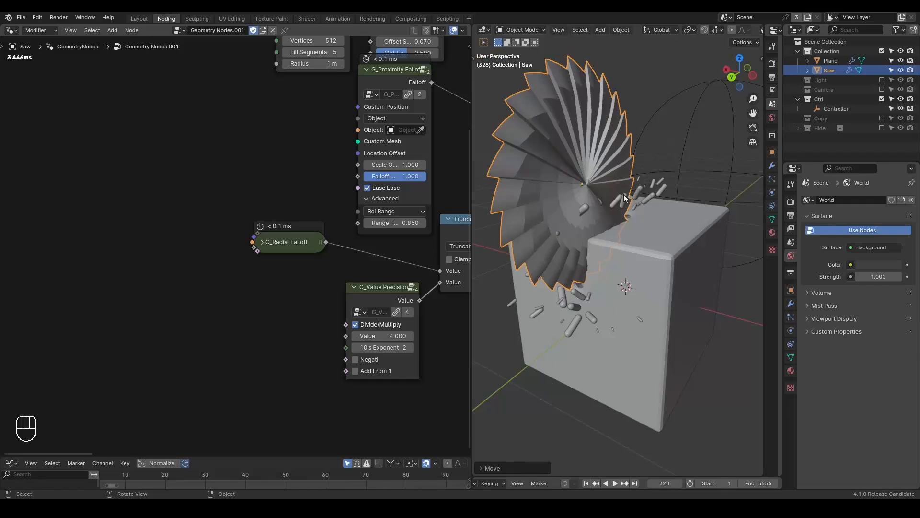
# Step: Slide the saw along Y back toward the cube's outer edge during playback, and return the timeline to frame 1
pyautogui.press('space')
pyautogui.press('g')
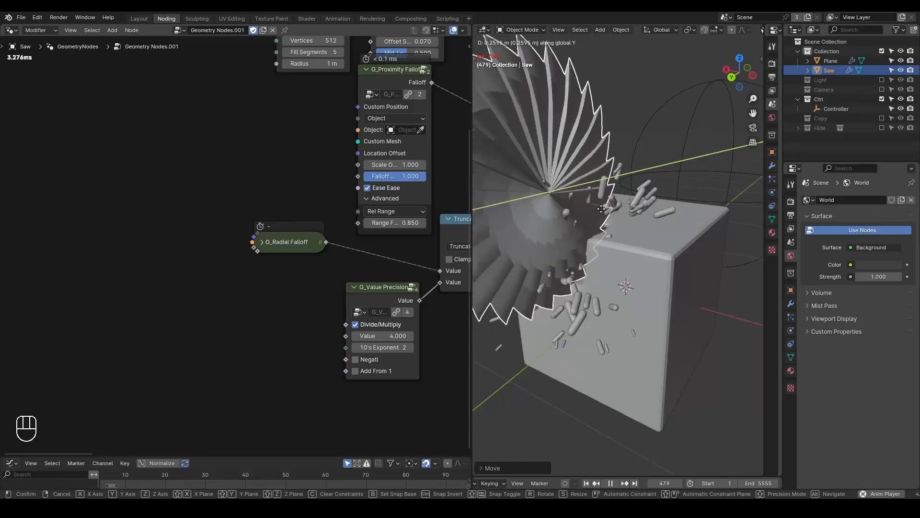
pyautogui.press('space')
pyautogui.moveTo(604, 265)
pyautogui.mouseDown(button='middle')
pyautogui.moveTo(663, 257)
pyautogui.moveTo(626, 278)
pyautogui.moveTo(643, 269)
pyautogui.moveTo(617, 275)
pyautogui.moveTo(651, 256)
pyautogui.moveTo(611, 270)
pyautogui.mouseUp(button='middle')
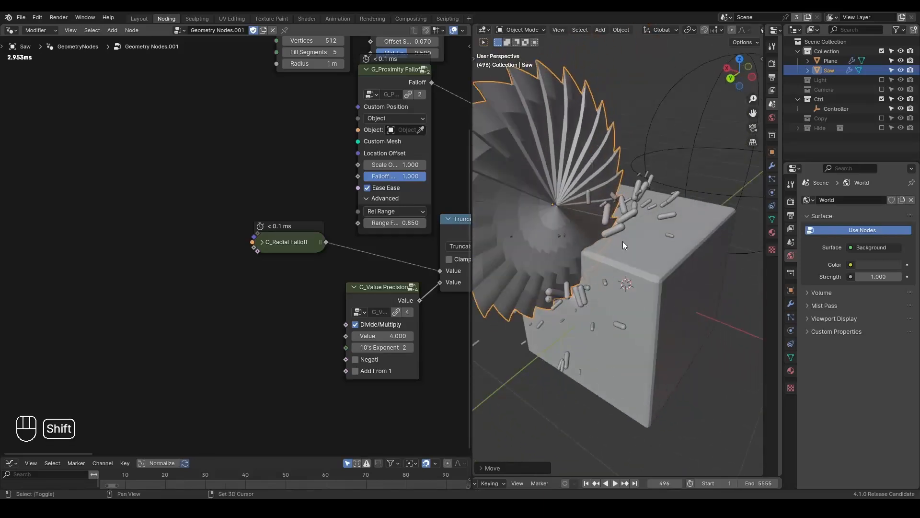
pyautogui.hotkey('shift', 'space')
pyautogui.hotkey('shift', 'ctrl', 'alt', 'w')
pyautogui.hotkey('shift', 'ctrl', 'alt', 'q')
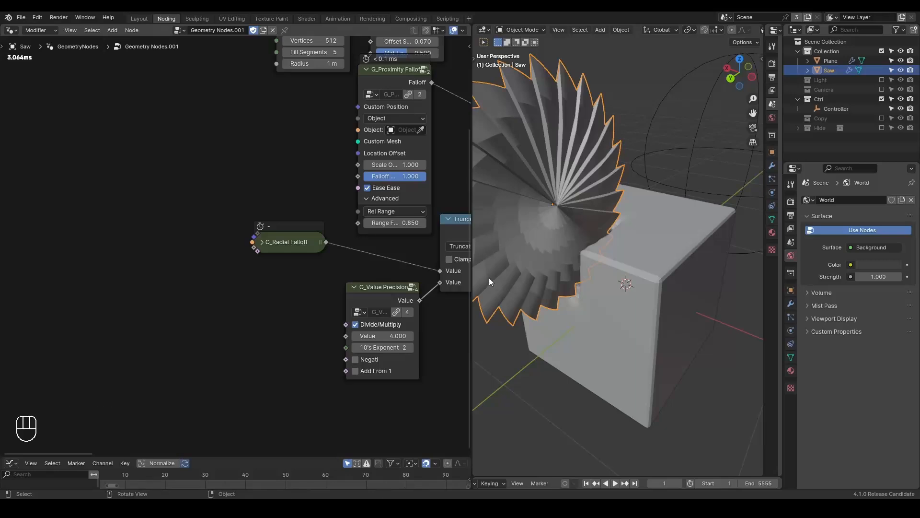
# Step: Lower the vertex count of the saw's G_Filled Mesh Circle node and switch back to the Plane's node tree
pyautogui.click(379, 199)
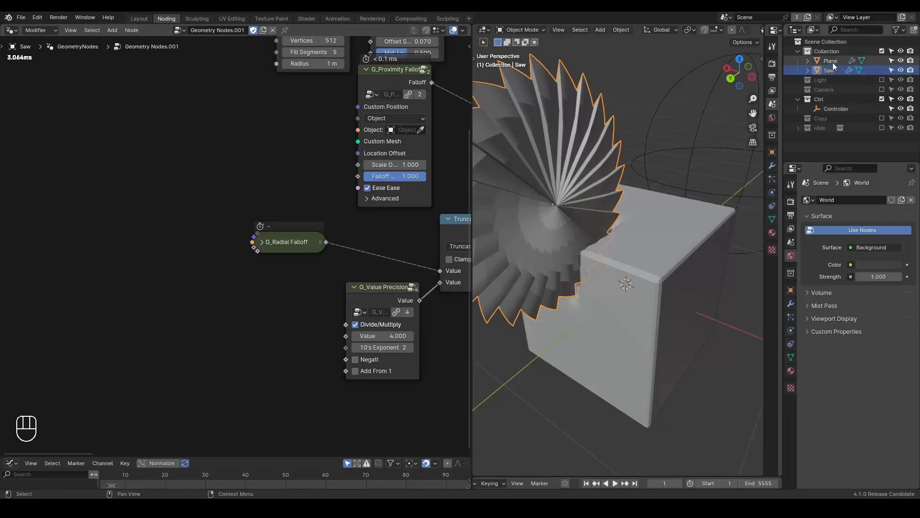
pyautogui.moveTo(278, 101); pyautogui.dragTo(262, 194, button='middle')
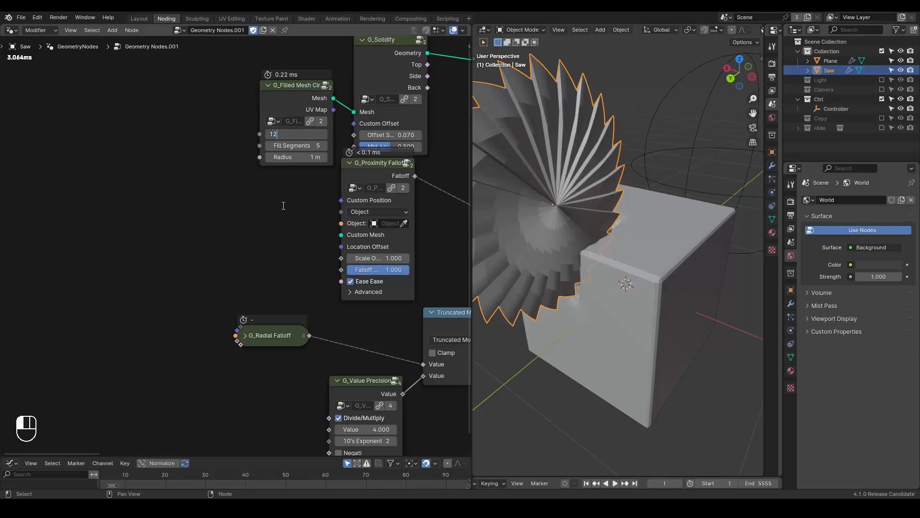
pyautogui.click(830, 61)
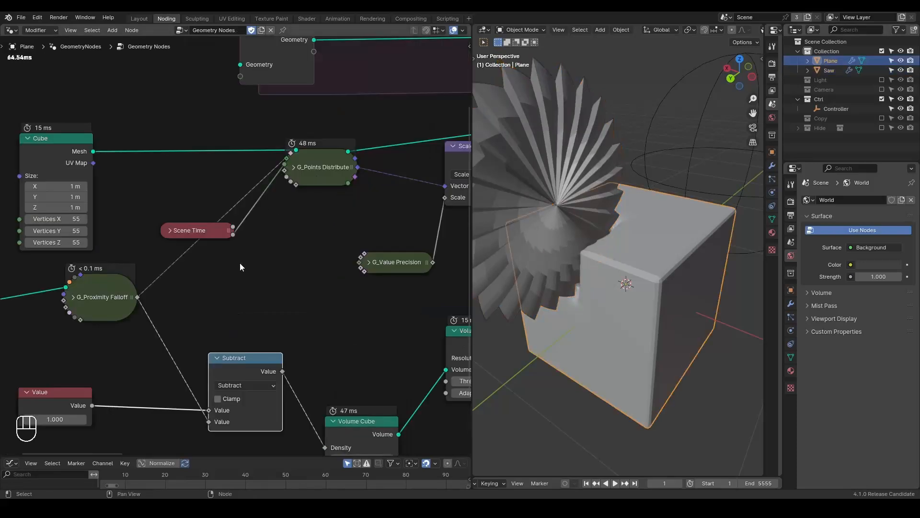
# Step: Examine the Plane's particle branch from the Cube mesh through point distribution to the simulation, marking the Cube's Mesh output with a temporary annotation
pyautogui.moveTo(232, 317); pyautogui.dragTo(304, 246, button='middle')
pyautogui.scroll(-3, 305, 251)
pyautogui.moveTo(327, 280); pyautogui.dragTo(277, 345, button='middle')
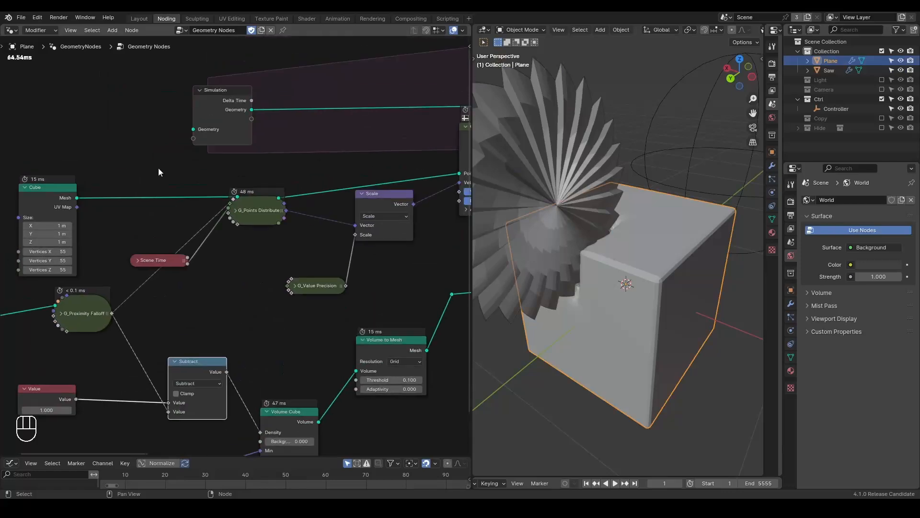
pyautogui.moveTo(161, 172); pyautogui.dragTo(172, 203, button='middle')
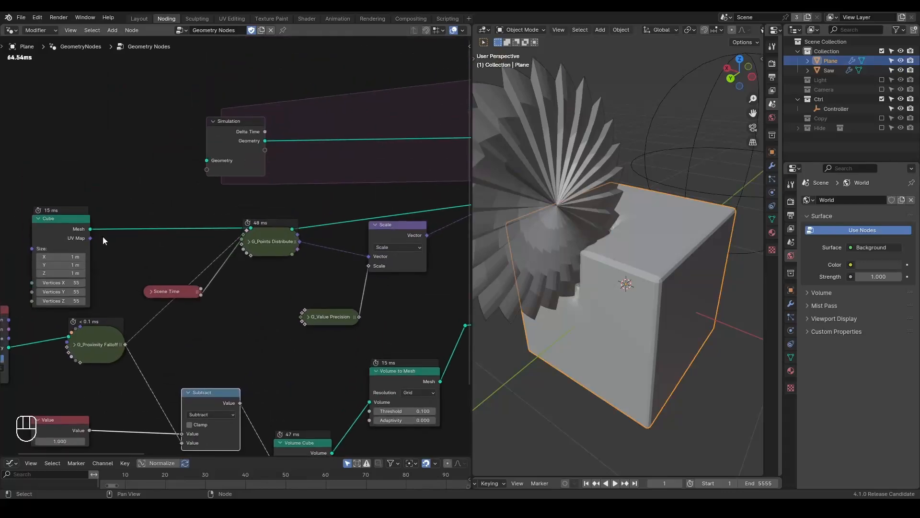
pyautogui.moveTo(102, 236); pyautogui.dragTo(137, 229, button='middle')
pyautogui.moveTo(114, 214); pyautogui.dragTo(100, 228)
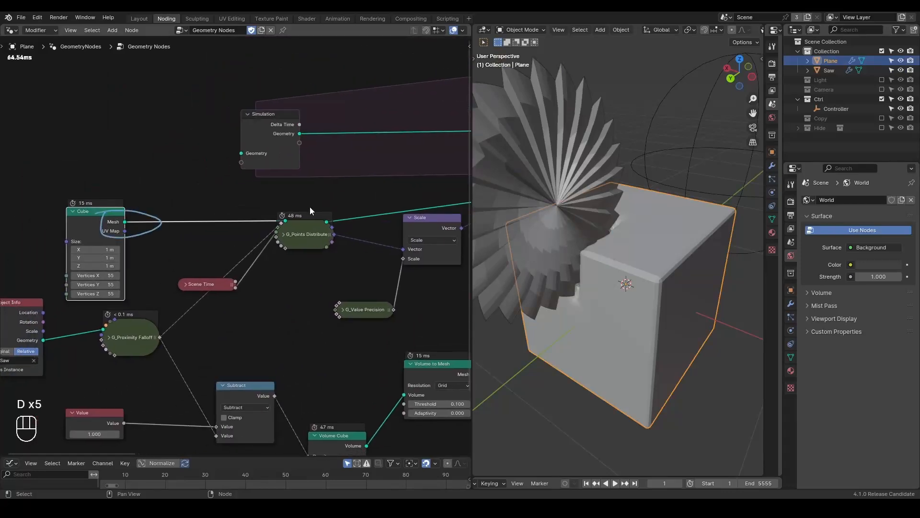
pyautogui.scroll(-2, 310, 206)
pyautogui.moveTo(159, 206); pyautogui.dragTo(79, 250, button='right')
pyautogui.moveTo(312, 207); pyautogui.dragTo(93, 209, button='middle')
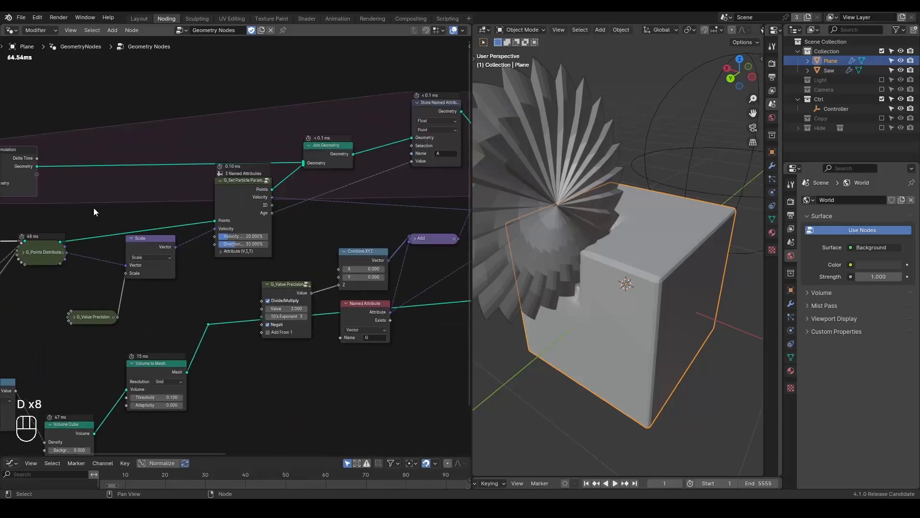
pyautogui.scroll(-6, 99, 201)
pyautogui.moveTo(197, 219); pyautogui.dragTo(139, 212, button='middle')
pyautogui.moveTo(191, 235); pyautogui.dragTo(458, 245, button='middle')
pyautogui.scroll(2, 341, 287)
pyautogui.scroll(4, 341, 286)
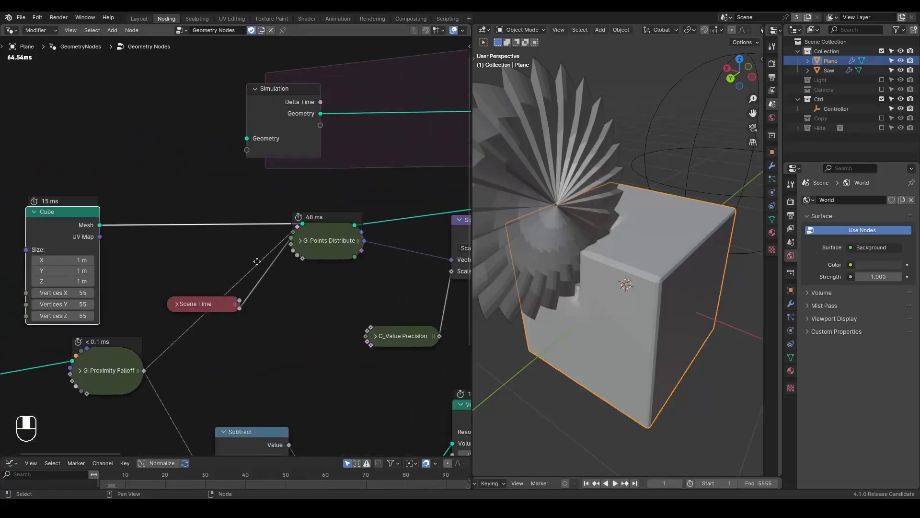
# Step: Examine the Subtract, Volume Cube and Volume to Mesh chain, using a temporary annotation near the Subtract output
pyautogui.moveTo(308, 377); pyautogui.dragTo(237, 168, button='middle')
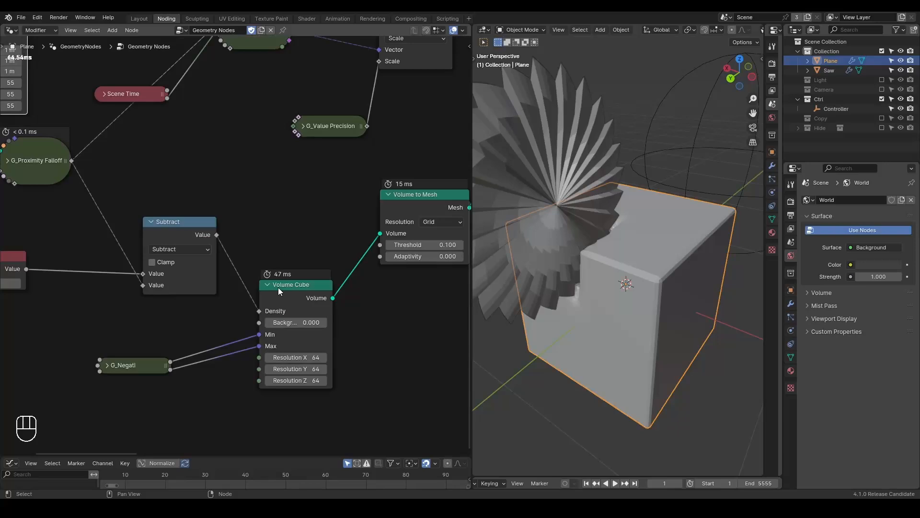
pyautogui.moveTo(278, 287); pyautogui.dragTo(221, 245, button='middle')
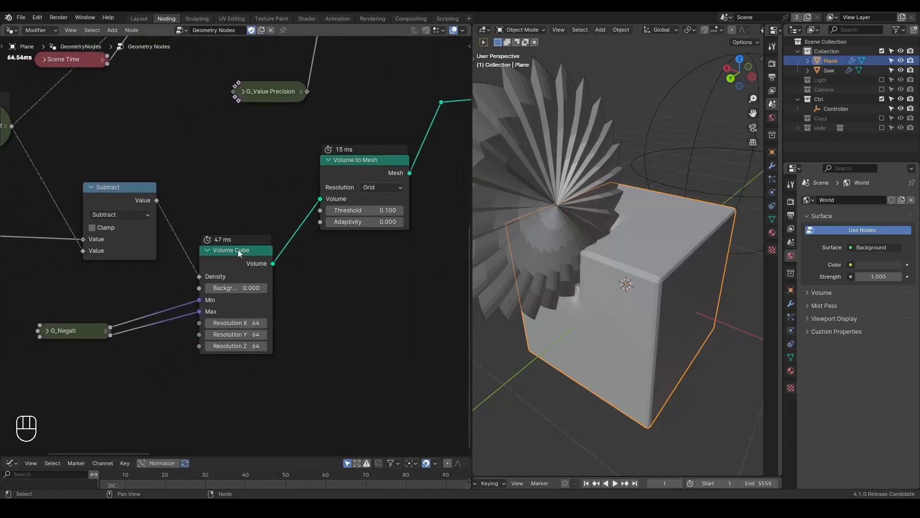
pyautogui.moveTo(306, 276); pyautogui.dragTo(334, 262, button='middle')
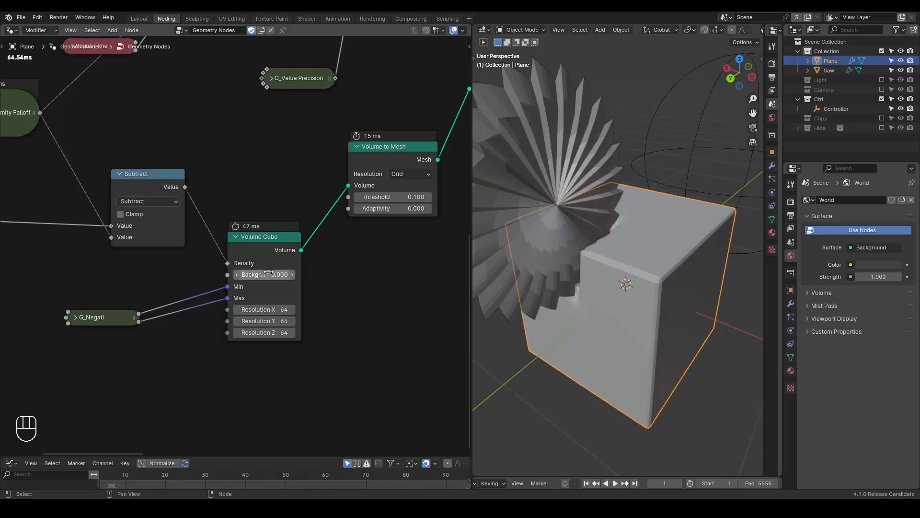
pyautogui.press('d')
pyautogui.moveTo(179, 170)
pyautogui.mouseDown()
pyautogui.moveTo(174, 211)
pyautogui.moveTo(215, 159)
pyautogui.mouseUp()
pyautogui.moveTo(209, 169)
pyautogui.mouseDown(button='right')
pyautogui.moveTo(160, 212)
pyautogui.moveTo(174, 217)
pyautogui.mouseUp(button='right')
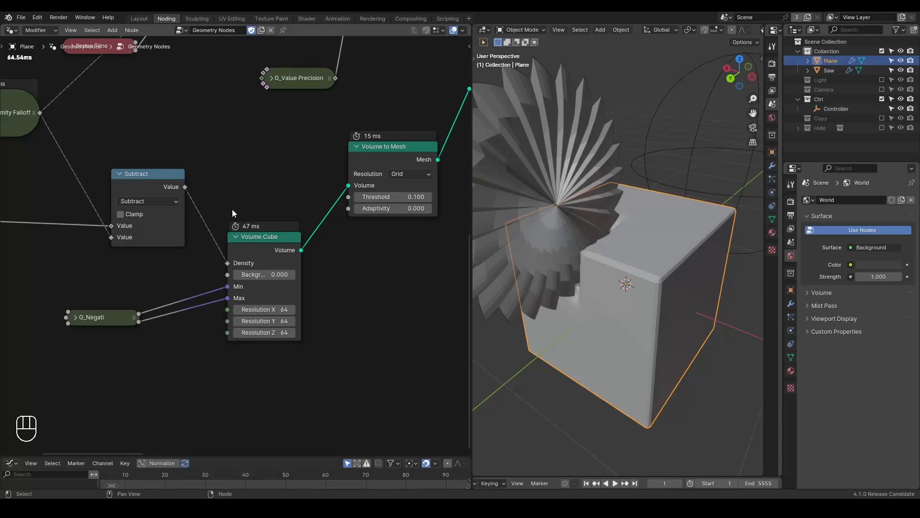
# Step: Move the saw's Object Info node well away from G_Proximity Falloff to make room for more nodes between them
pyautogui.moveTo(113, 223); pyautogui.dragTo(306, 250, button='middle')
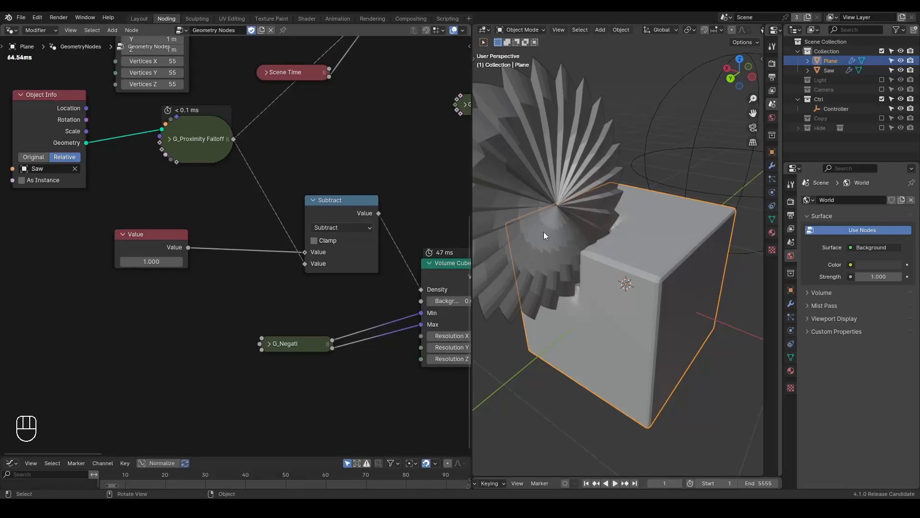
pyautogui.scroll(-1, 529, 200)
pyautogui.moveTo(164, 201); pyautogui.dragTo(330, 183, button='middle')
pyautogui.moveTo(225, 104); pyautogui.dragTo(55, 133)
pyautogui.moveTo(165, 149); pyautogui.dragTo(259, 148, button='middle')
pyautogui.moveTo(154, 138); pyautogui.dragTo(80, 146)
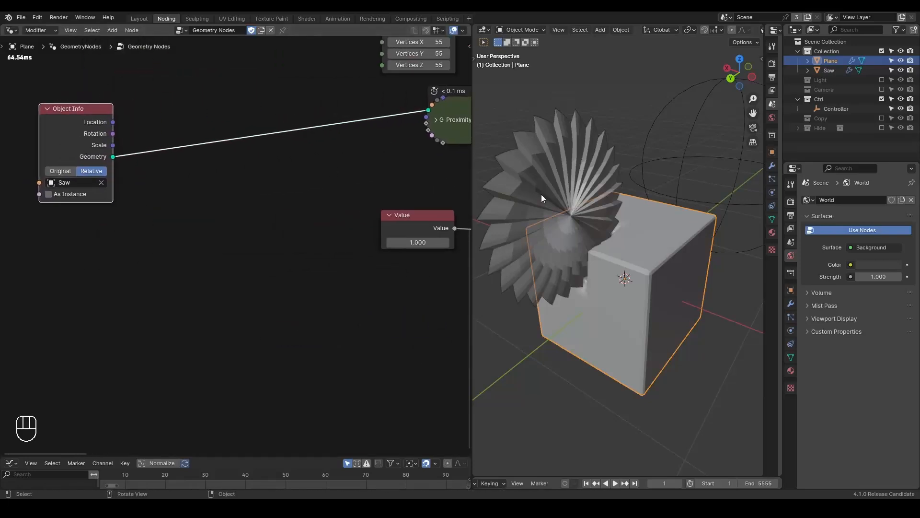
# Step: Add a Simulation Zone below the Object Info node and spread its output node toward the Value node
pyautogui.moveTo(276, 199); pyautogui.dragTo(330, 214, button='middle')
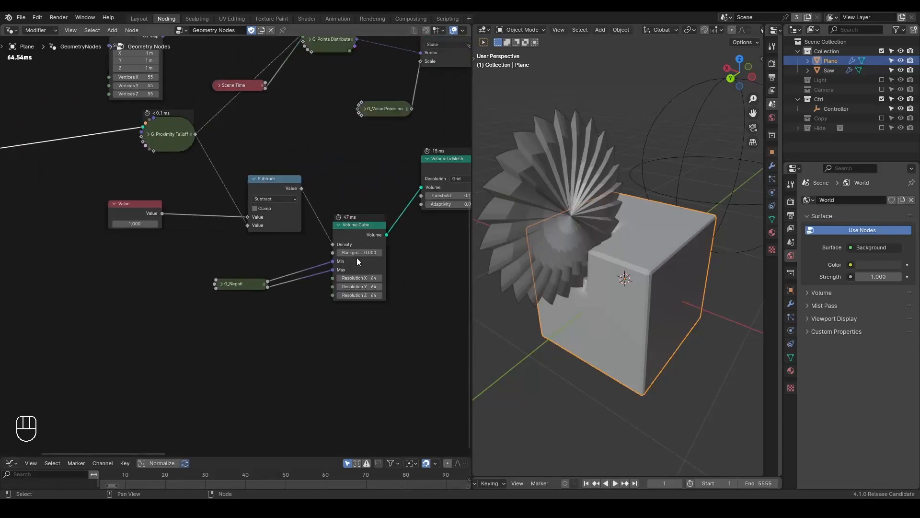
pyautogui.moveTo(177, 237); pyautogui.dragTo(147, 352, button='middle')
pyautogui.moveTo(183, 246); pyautogui.dragTo(370, 152, button='middle')
pyautogui.scroll(2, 246, 219)
pyautogui.moveTo(111, 232); pyautogui.dragTo(184, 218, button='middle')
pyautogui.hotkey('ctrl', 'a')
pyautogui.write('sim')
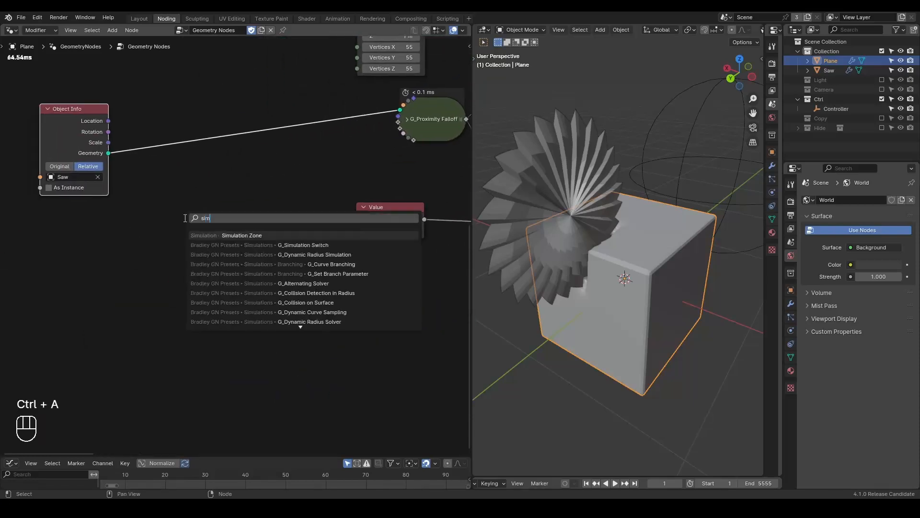
pyautogui.press('Return')
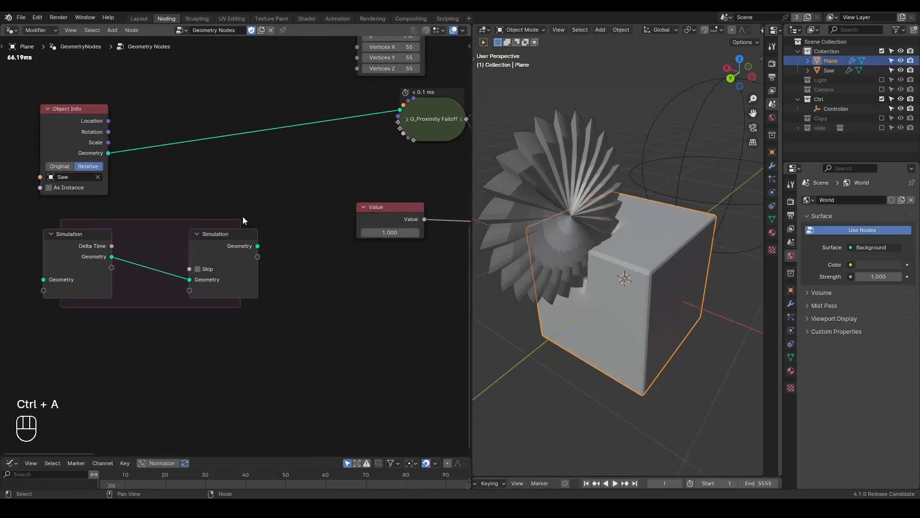
pyautogui.click(297, 195)
# Step: Insert a Join Geometry node inside the simulation zone and link the saw's Object Info Geometry into it
pyautogui.hotkey('ctrl', 'a')
pyautogui.write('join')
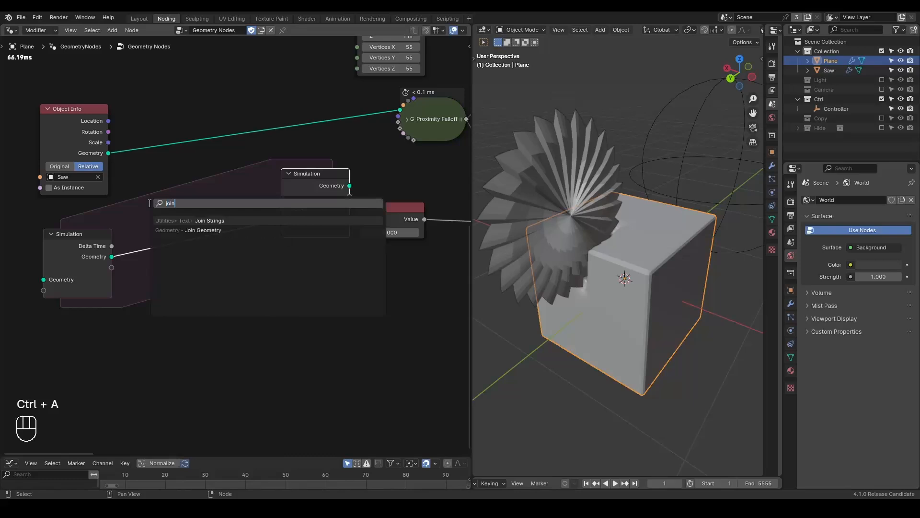
pyautogui.press('Return')
pyautogui.click(175, 210)
pyautogui.keyDown('alt'); pyautogui.moveTo(106, 154); pyautogui.dragTo(181, 224, button='right'); pyautogui.keyUp('alt')
pyautogui.moveTo(298, 181); pyautogui.dragTo(284, 190)
# Step: Preview the simulation output through a Viewer with the node tree pinned, moving the Plane along Y during playback
pyautogui.keyDown('ctrl'); pyautogui.keyDown('shift'); pyautogui.click(300, 188); pyautogui.keyUp('shift'); pyautogui.keyUp('ctrl')
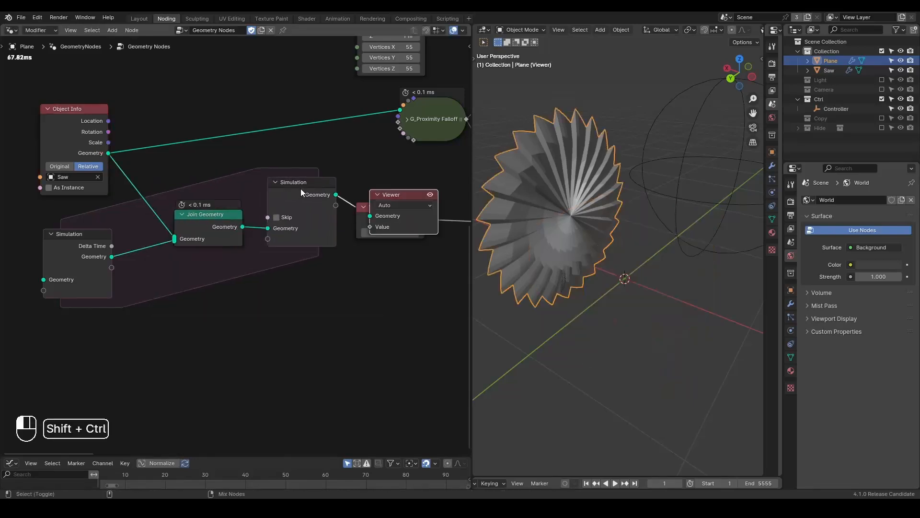
pyautogui.click(283, 30)
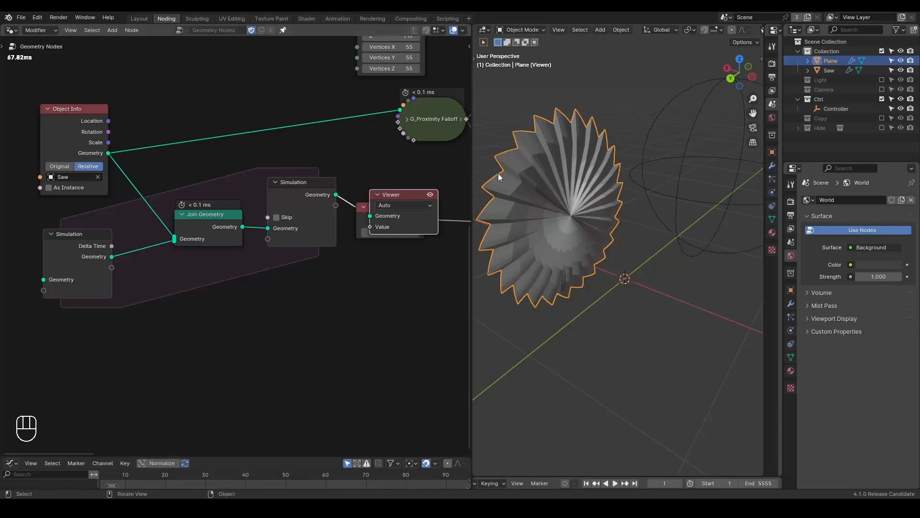
pyautogui.press('space')
pyautogui.press('g')
pyautogui.press('y')
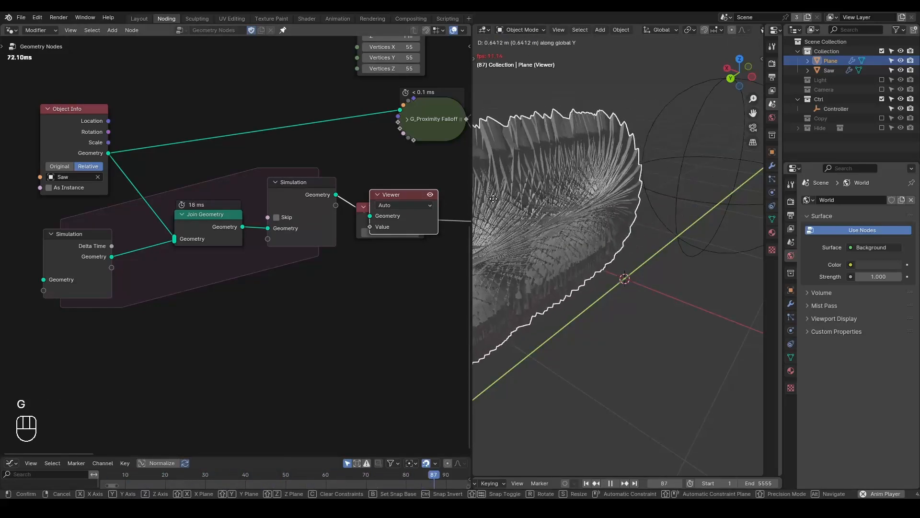
pyautogui.click(664, 145)
pyautogui.press('space')
# Step: Move the Viewer node clear of the Value node and inspect the accumulated saw trail in the viewport
pyautogui.moveTo(298, 147); pyautogui.dragTo(160, 177, button='middle')
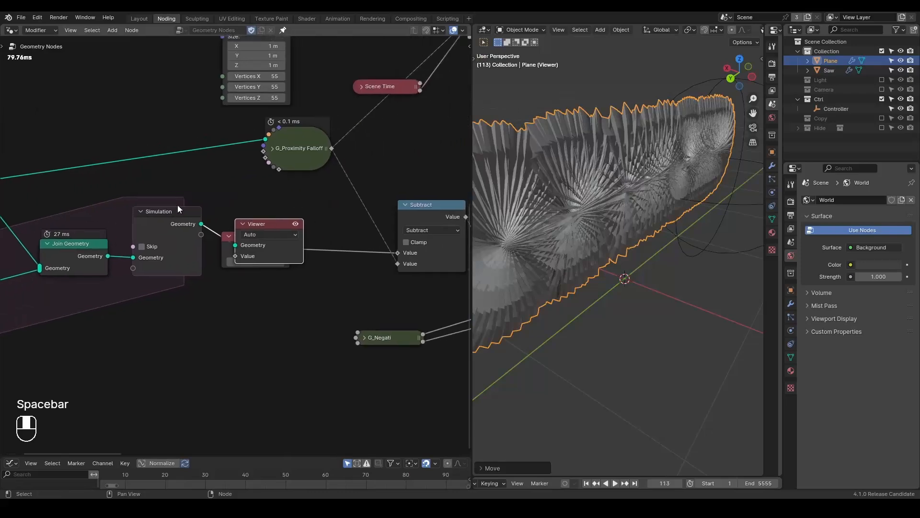
pyautogui.moveTo(275, 219); pyautogui.dragTo(338, 183)
pyautogui.scroll(-5, 585, 231)
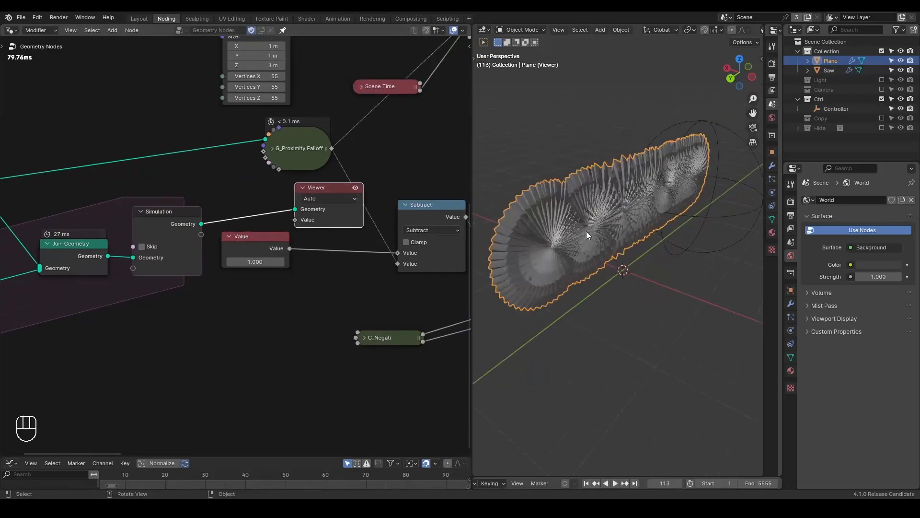
# Step: Delete the Viewer and duplicate the G_Proximity Falloff node with its links, placing the copy below the original
pyautogui.press('x')
pyautogui.moveTo(243, 217); pyautogui.dragTo(87, 196, button='middle')
pyautogui.moveTo(378, 247); pyautogui.dragTo(426, 240, button='middle')
pyautogui.click(169, 106)
pyautogui.hotkey('shift', 'ctrl', 'd')
pyautogui.click(183, 162)
# Step: Link the Simulation output Geometry into the duplicated G_Proximity Falloff, connect its Falloff to the Subtract node's second Value, and reposition the Value node
pyautogui.moveTo(70, 179); pyautogui.dragTo(148, 154)
pyautogui.moveTo(119, 198); pyautogui.dragTo(154, 222)
pyautogui.moveTo(214, 160); pyautogui.dragTo(267, 220)
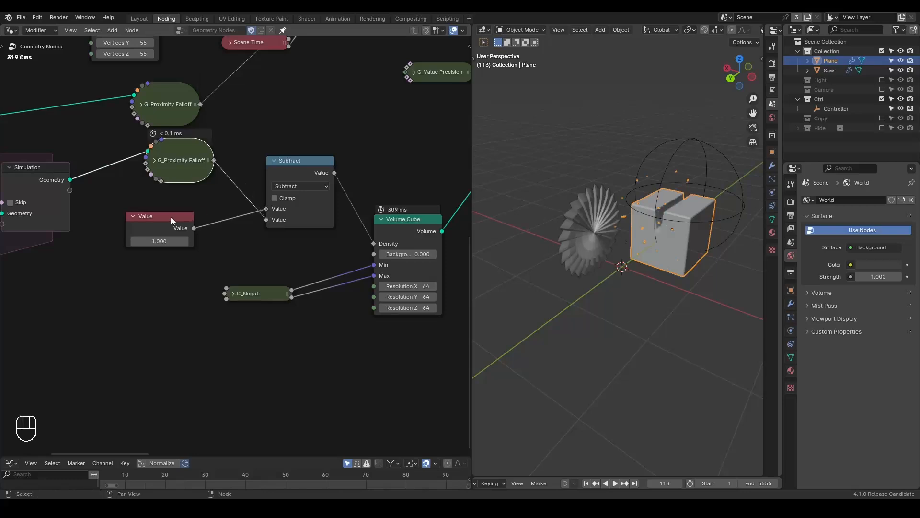
pyautogui.moveTo(171, 216); pyautogui.dragTo(204, 201)
pyautogui.press('space')
pyautogui.press('space')
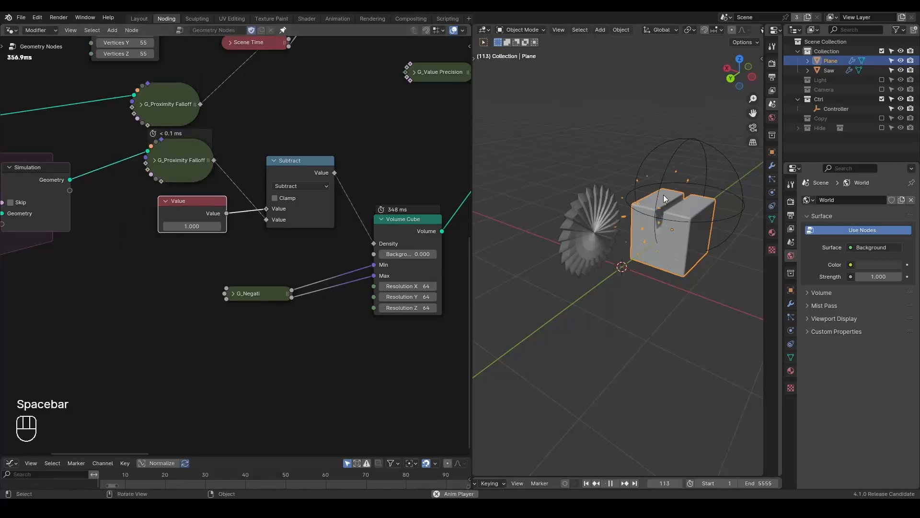
pyautogui.press('d')
pyautogui.moveTo(633, 201)
pyautogui.mouseDown()
pyautogui.moveTo(707, 184)
pyautogui.moveTo(640, 191)
pyautogui.mouseUp()
pyautogui.moveTo(703, 144); pyautogui.dragTo(658, 263, button='right')
pyautogui.press('d')
pyautogui.press('d')
pyautogui.press('d')
# Step: Reposition the Volume to Mesh node and link its mesh output, through the reroute, into G_Points Distribute in place of the Cube mesh
pyautogui.moveTo(379, 206); pyautogui.dragTo(290, 274, button='middle')
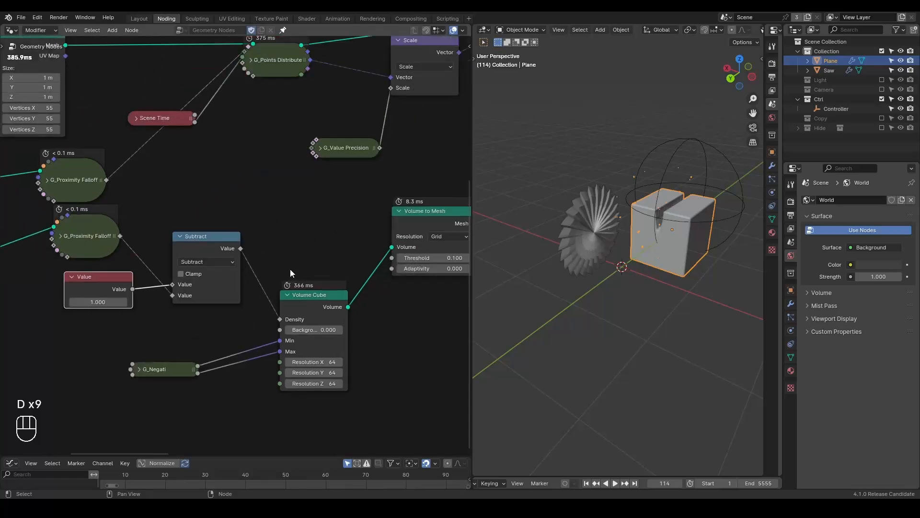
pyautogui.scroll(-2, 307, 273)
pyautogui.moveTo(326, 273); pyautogui.dragTo(314, 294)
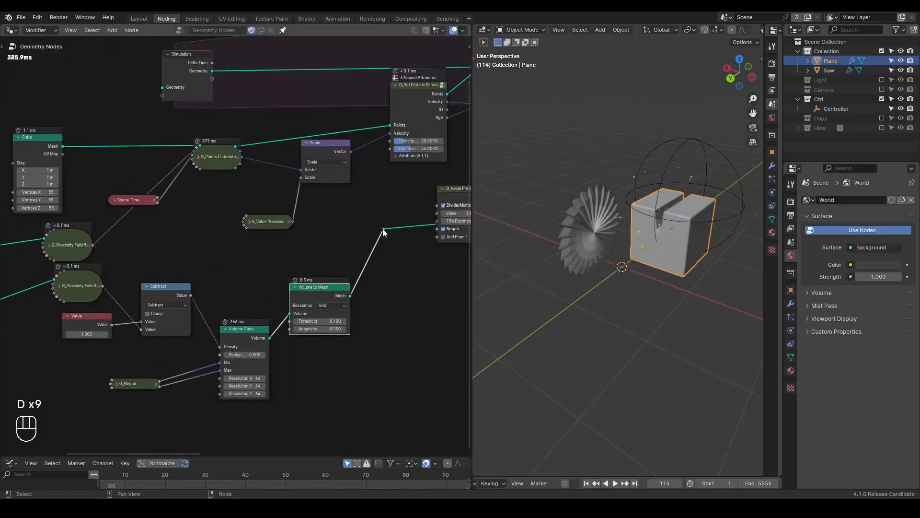
pyautogui.moveTo(383, 229); pyautogui.dragTo(207, 148)
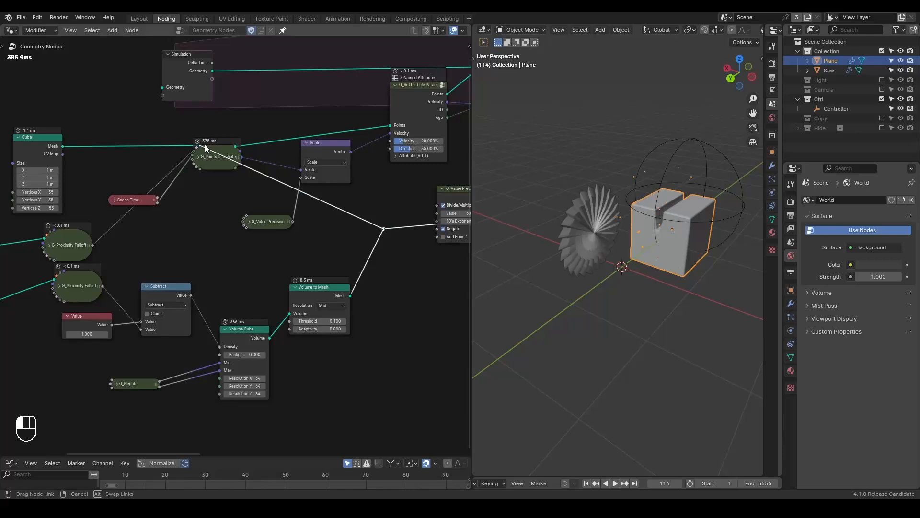
pyautogui.moveTo(205, 145); pyautogui.dragTo(205, 145)
pyautogui.scroll(1, 259, 178)
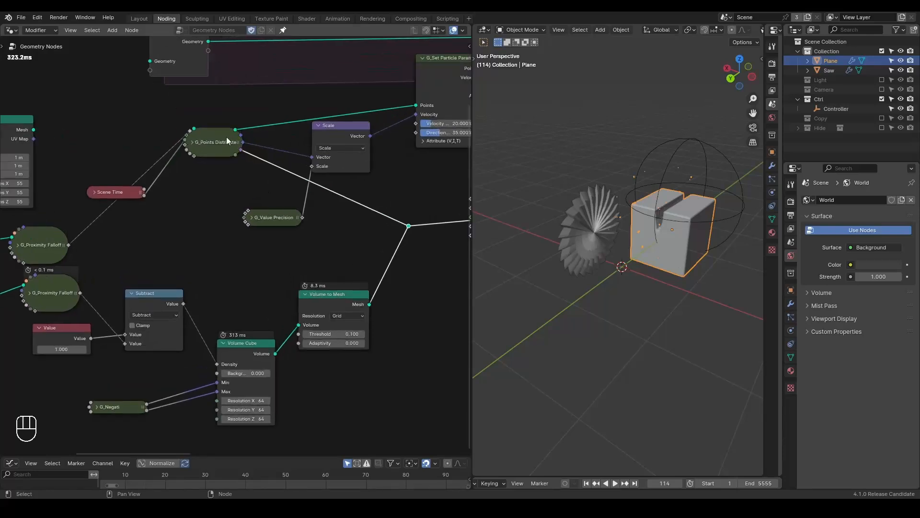
# Step: Play the animation and move the Saw about 1.66 m along negative Y to just above the cube
pyautogui.moveTo(718, 233); pyautogui.dragTo(640, 206, button='middle')
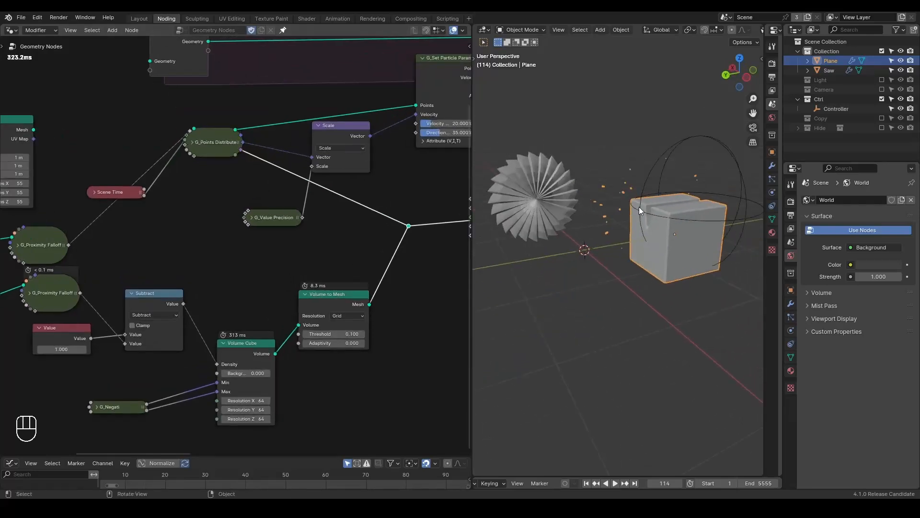
pyautogui.press('space')
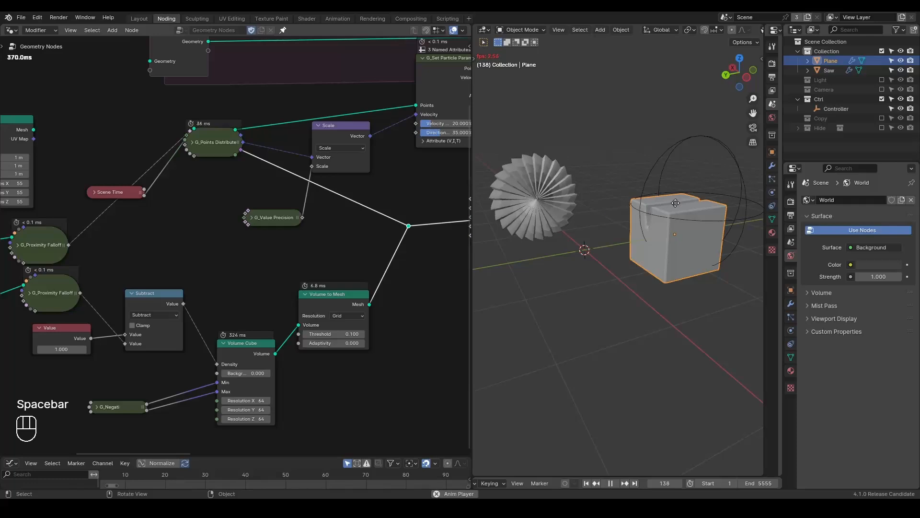
pyautogui.press('g')
pyautogui.middleClick(701, 197)
pyautogui.rightClick(522, 190)
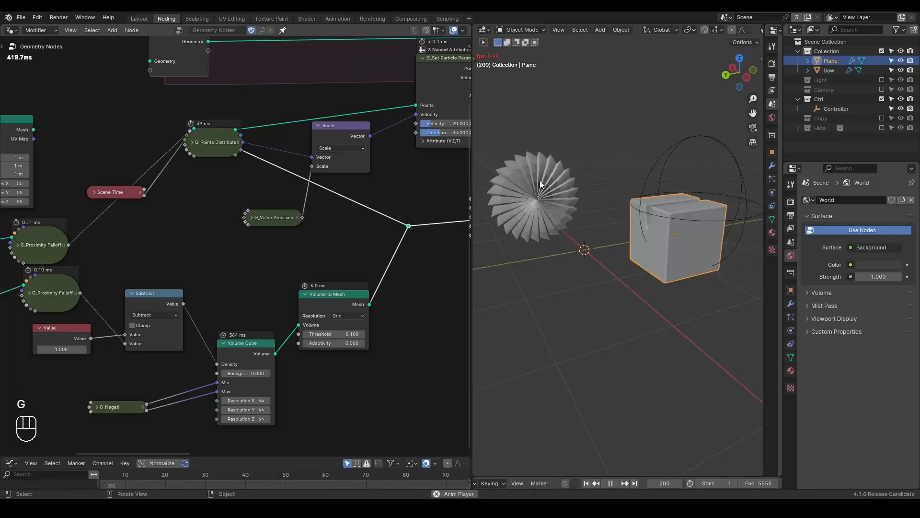
pyautogui.click(526, 192)
pyautogui.press('g')
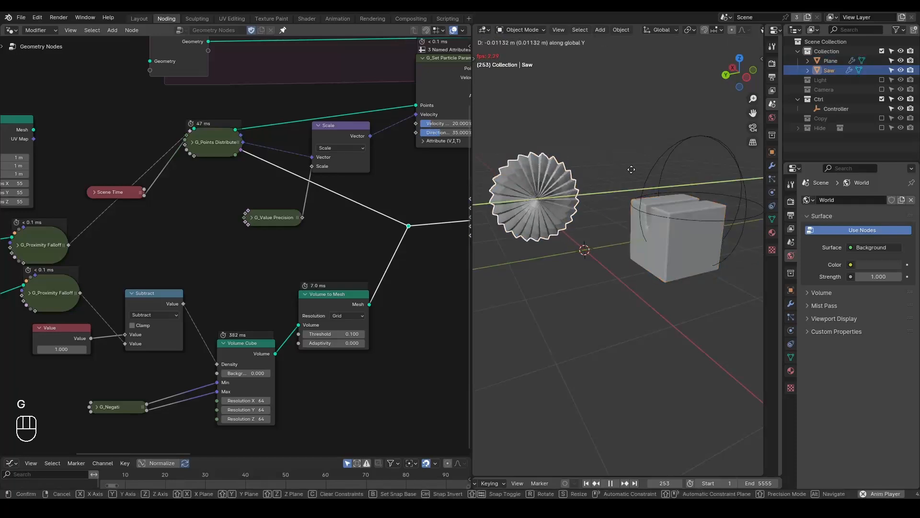
pyautogui.middleClick(633, 168)
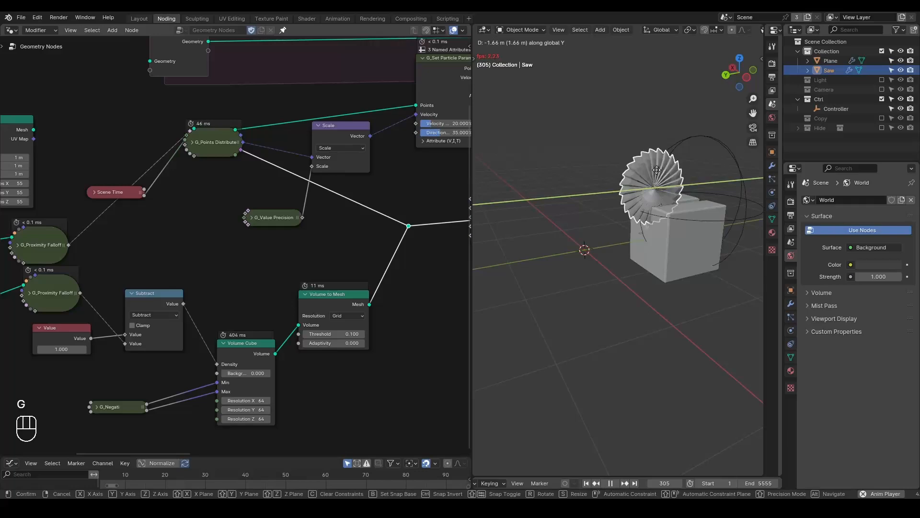
# Step: Lower the Saw along Z through the cube to slice it completely
pyautogui.press('g')
pyautogui.middleClick(658, 192)
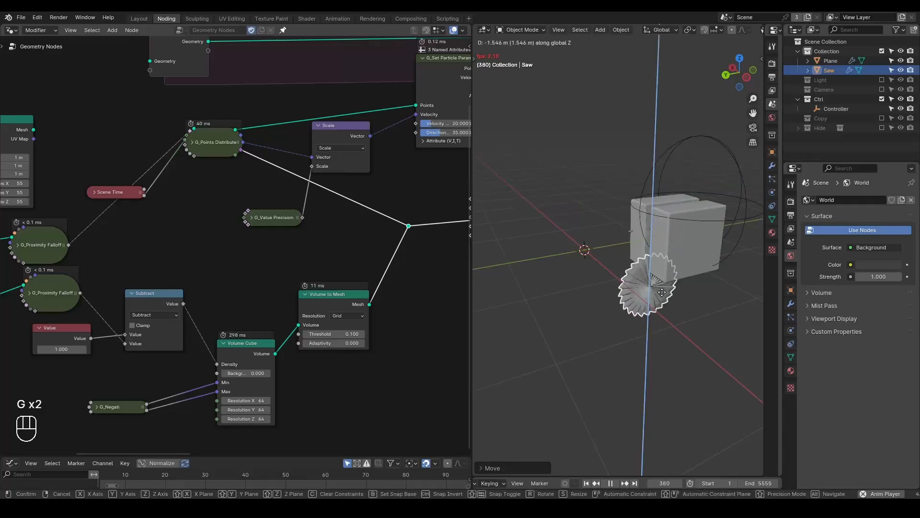
pyautogui.click(662, 331)
# Step: Move the Saw sideways clear of the cube, raise it along Z beside the cube, and stop playback
pyautogui.press('g')
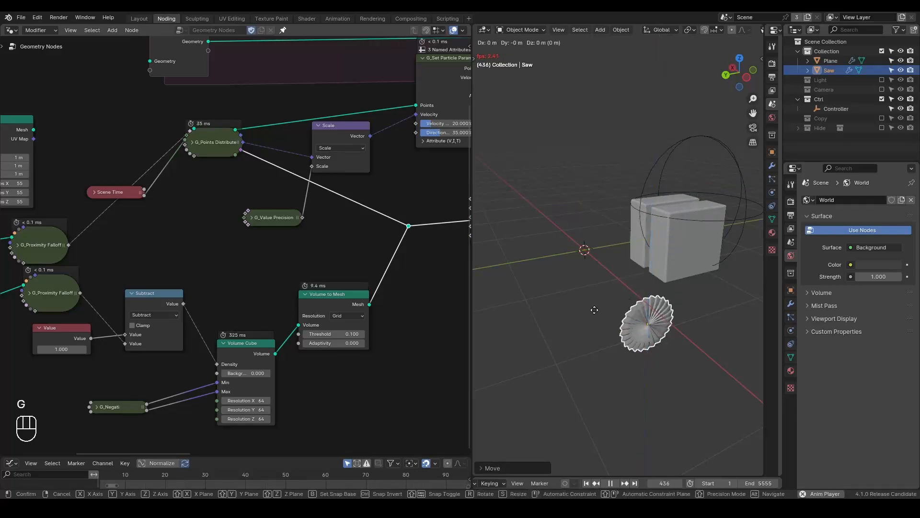
pyautogui.press('g')
pyautogui.middleClick(594, 215)
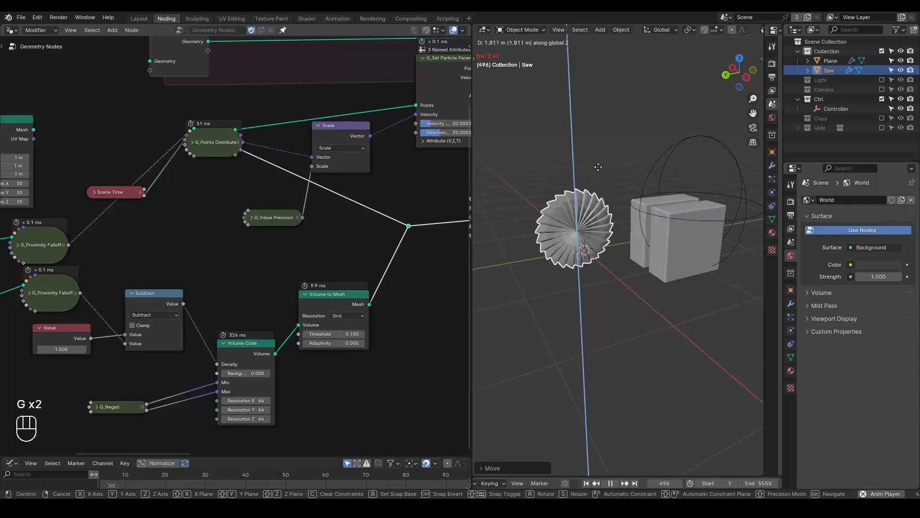
pyautogui.click(593, 240)
pyautogui.press('space')
pyautogui.moveTo(594, 240); pyautogui.dragTo(554, 260, button='middle')
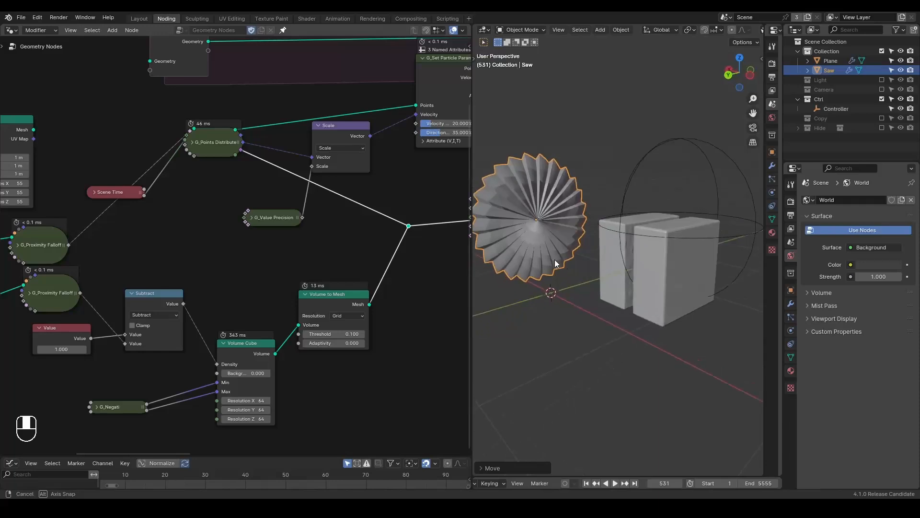
# Step: Move the volume-cutting nodes and their simulation zone away from the spark nodes, and dissolve the reroute after Volume to Mesh
pyautogui.moveTo(353, 329); pyautogui.dragTo(326, 256, button='middle')
pyautogui.scroll(-4, 326, 256)
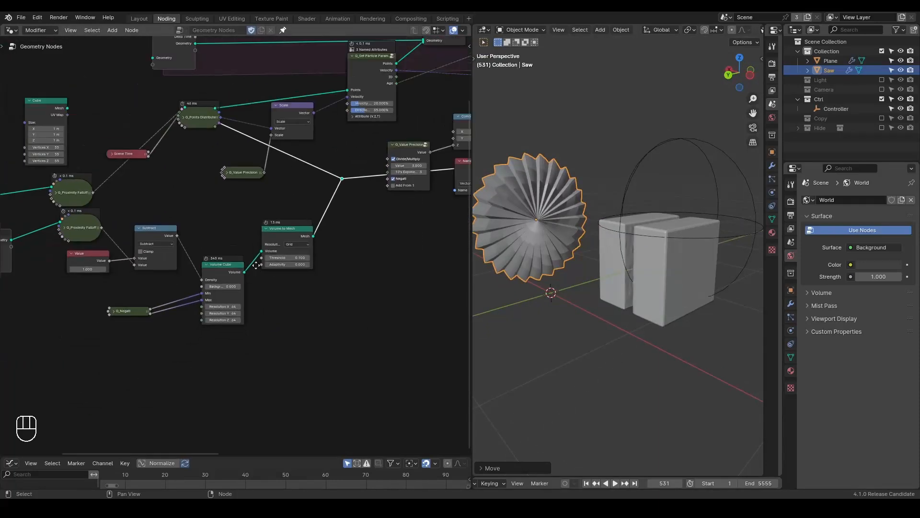
pyautogui.moveTo(256, 265); pyautogui.dragTo(339, 230, button='middle')
pyautogui.scroll(-2, 355, 185)
pyautogui.moveTo(355, 185); pyautogui.dragTo(18, 338)
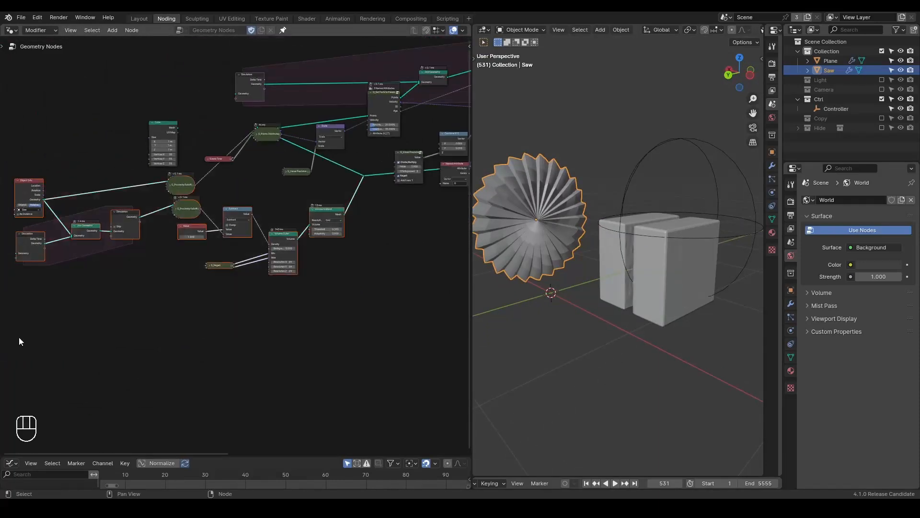
pyautogui.press('g')
pyautogui.moveTo(378, 155); pyautogui.dragTo(341, 192)
pyautogui.hotkey('ctrl', 'x')
# Step: Insert a Set Position node on the main geometry link after Volume to Mesh
pyautogui.moveTo(257, 238)
pyautogui.keyDown('ctrl'); pyautogui.mouseDown(button='middle')
pyautogui.moveTo(255, 160)
pyautogui.moveTo(258, 239)
pyautogui.mouseUp(button='middle'); pyautogui.keyUp('ctrl')
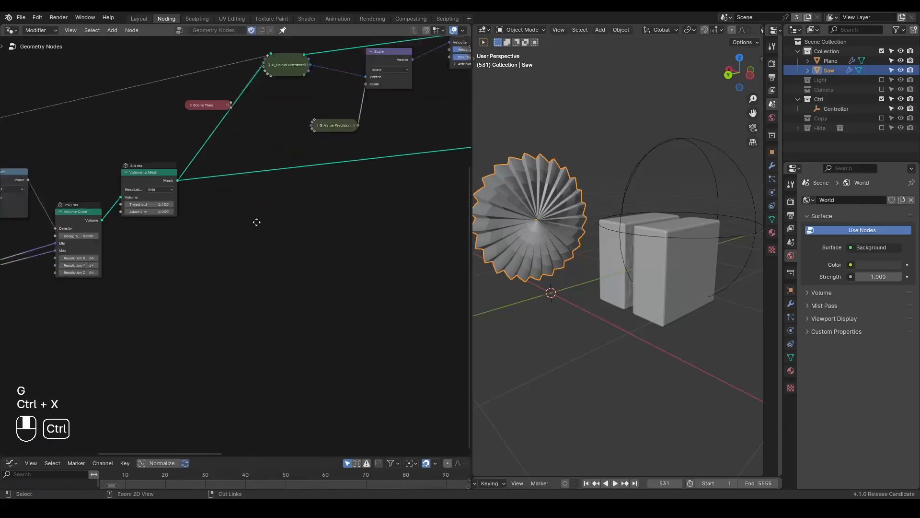
pyautogui.hotkey('ctrl', 'a')
pyautogui.write('set')
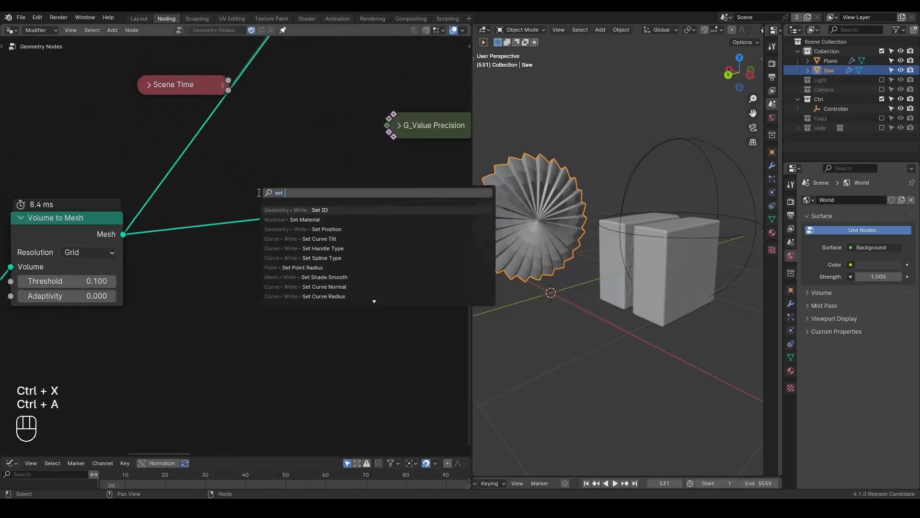
pyautogui.write(' posi')
pyautogui.press('Return')
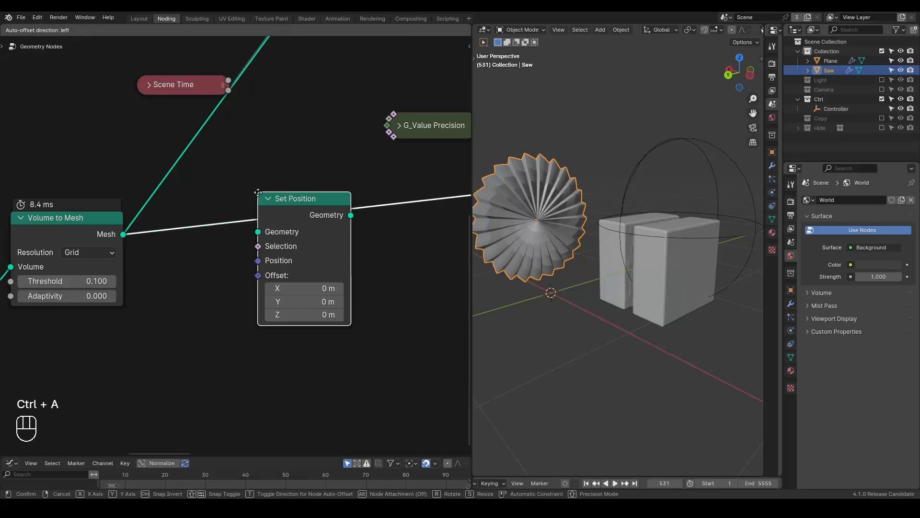
pyautogui.click(309, 182)
# Step: Add a G_Noise 3D node with its Color driving the Set Position Offset, and place it below Volume to Mesh
pyautogui.moveTo(201, 272); pyautogui.dragTo(249, 262, button='middle')
pyautogui.hotkey('ctrl', 'a')
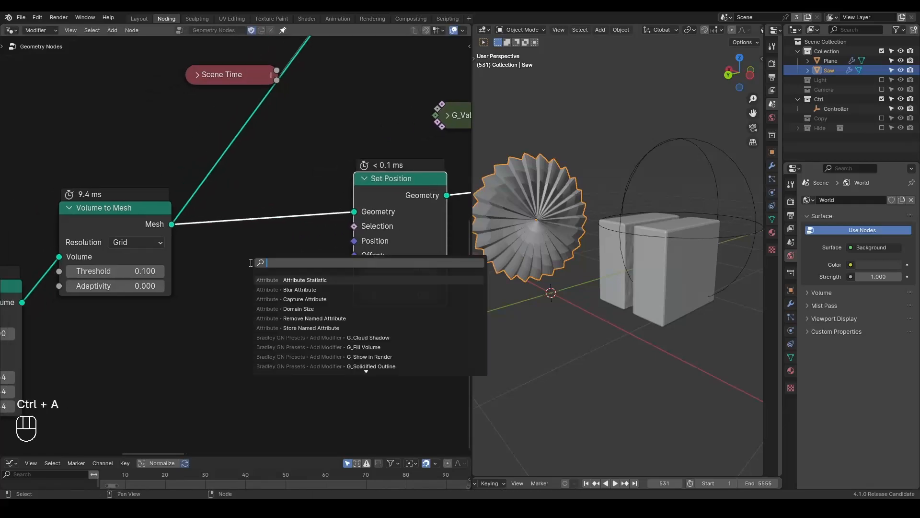
pyautogui.press('Escape')
pyautogui.moveTo(354, 255); pyautogui.dragTo(270, 329)
pyautogui.write('noise 3D')
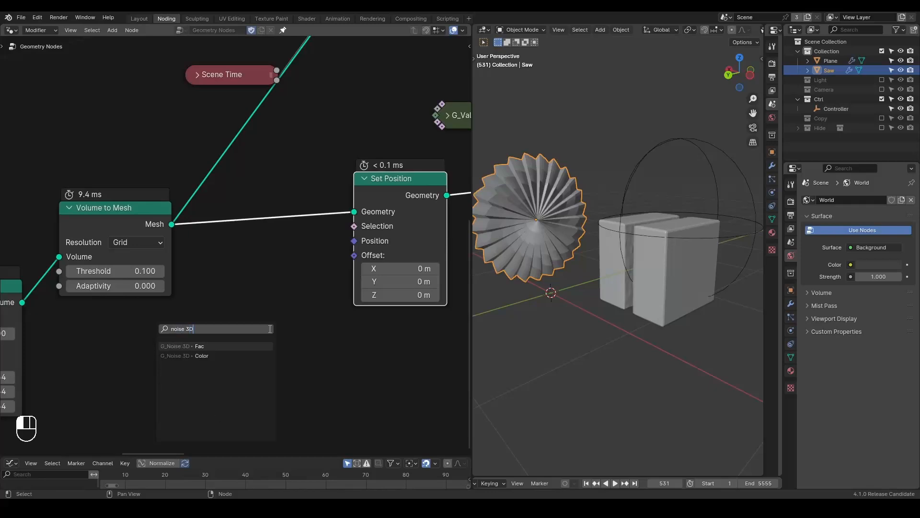
pyautogui.press('Down')
pyautogui.press('Return')
pyautogui.click(271, 324)
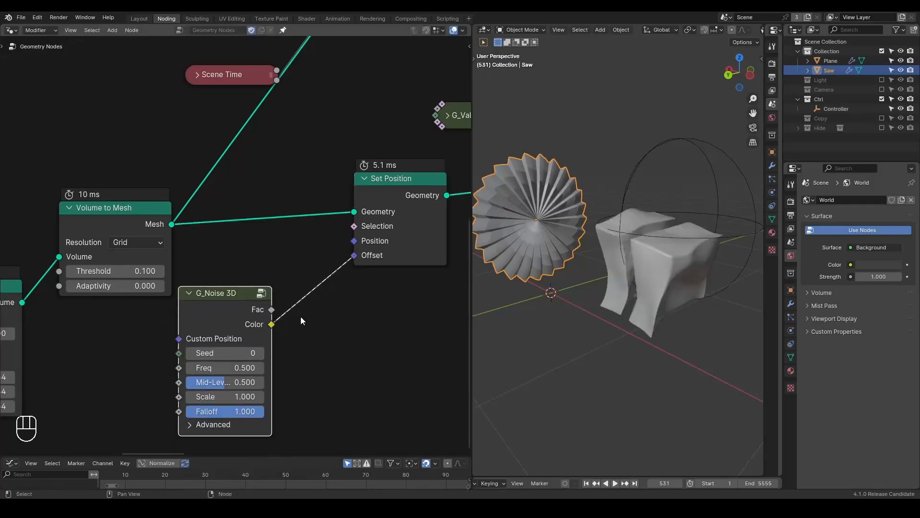
pyautogui.moveTo(304, 318); pyautogui.dragTo(379, 232, button='middle')
pyautogui.moveTo(307, 208); pyautogui.dragTo(337, 228)
pyautogui.moveTo(614, 255)
pyautogui.mouseDown(button='middle')
pyautogui.moveTo(593, 258)
pyautogui.moveTo(618, 260)
pyautogui.moveTo(585, 231)
pyautogui.moveTo(628, 244)
pyautogui.mouseUp(button='middle')
pyautogui.scroll(2, 618, 260)
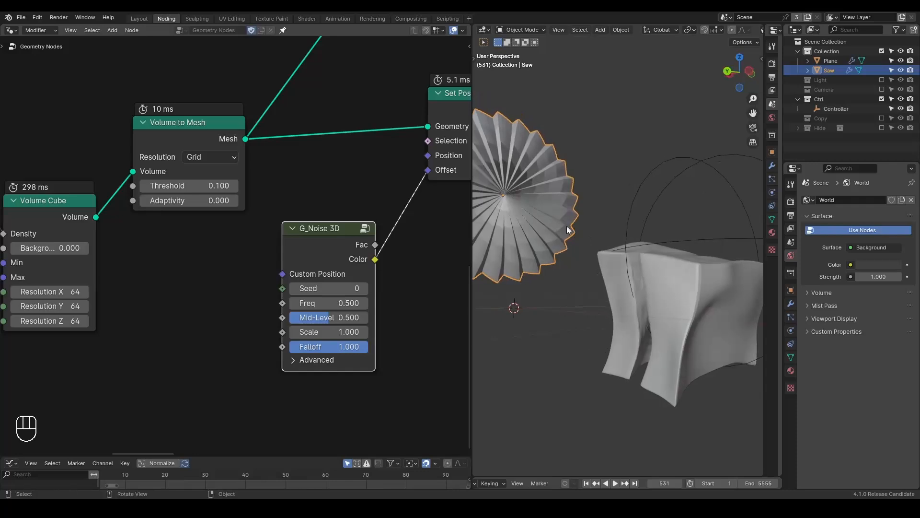
# Step: Expand the lower G_Proximity Falloff node and link its Falloff into the G_Noise 3D Falloff input to limit displacement to the cut
pyautogui.scroll(-3, 272, 225)
pyautogui.moveTo(274, 225); pyautogui.dragTo(312, 234, button='middle')
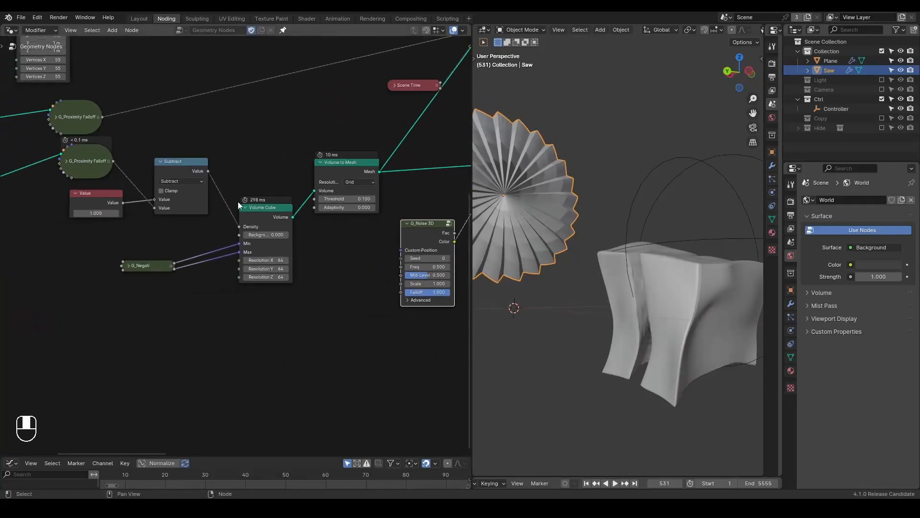
pyautogui.click(65, 161)
pyautogui.moveTo(73, 160); pyautogui.dragTo(51, 160)
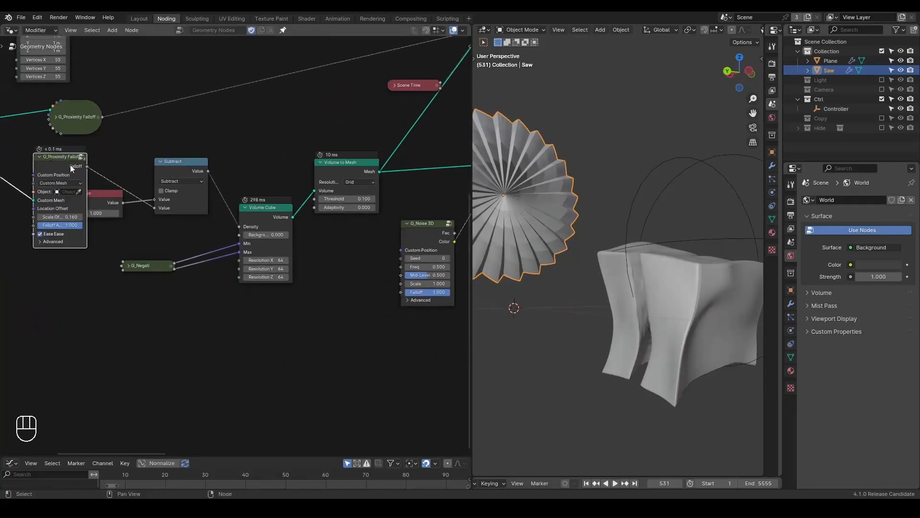
pyautogui.moveTo(103, 117)
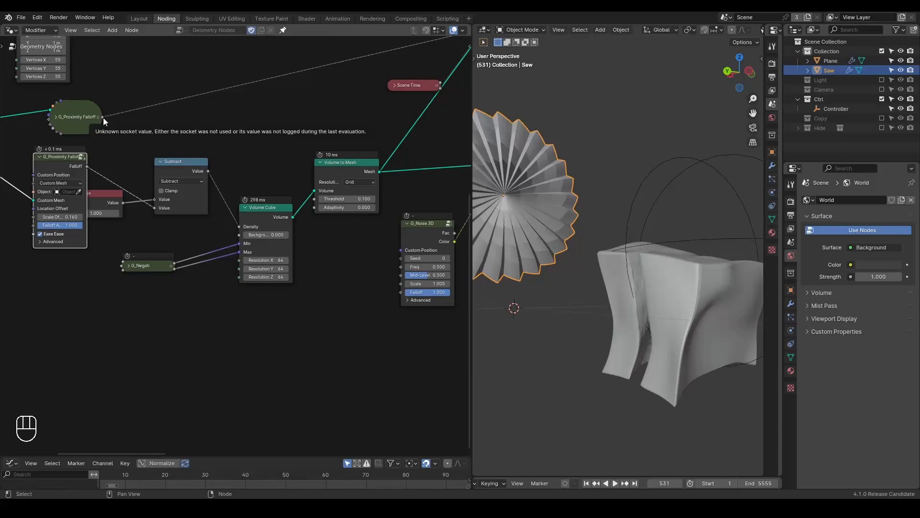
pyautogui.moveTo(87, 166); pyautogui.dragTo(401, 294)
pyautogui.moveTo(661, 316); pyautogui.dragTo(640, 330, button='middle')
# Step: Set the G_Noise 3D Freq to 5
pyautogui.scroll(4, 354, 322)
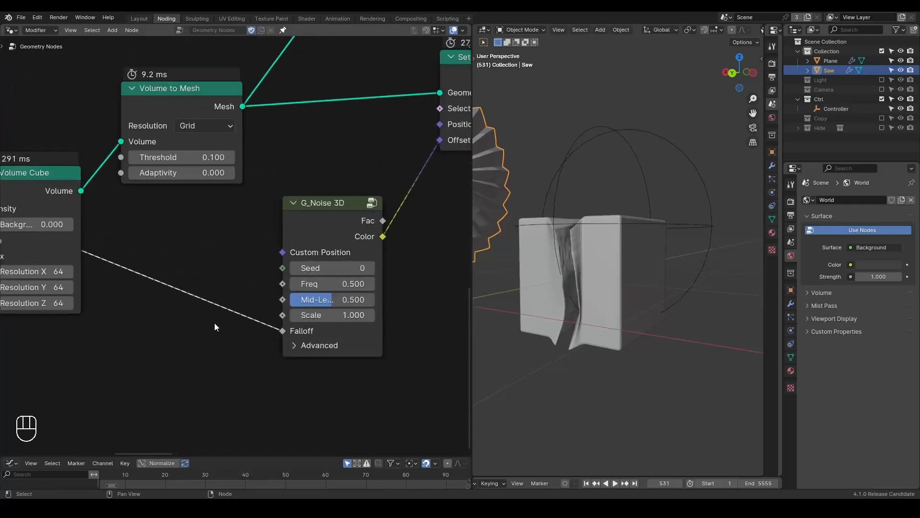
pyautogui.click(336, 286)
pyautogui.write('5')
pyautogui.press('Return')
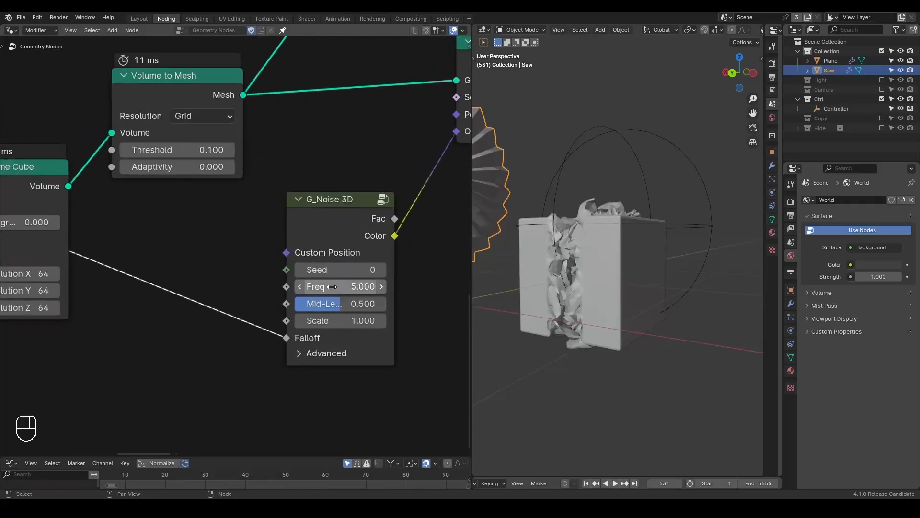
pyautogui.click(332, 286)
pyautogui.press('Return')
# Step: Add a G_Value Precision node and link its Value output into the G_Noise 3D Scale
pyautogui.moveTo(230, 314); pyautogui.dragTo(266, 289, button='middle')
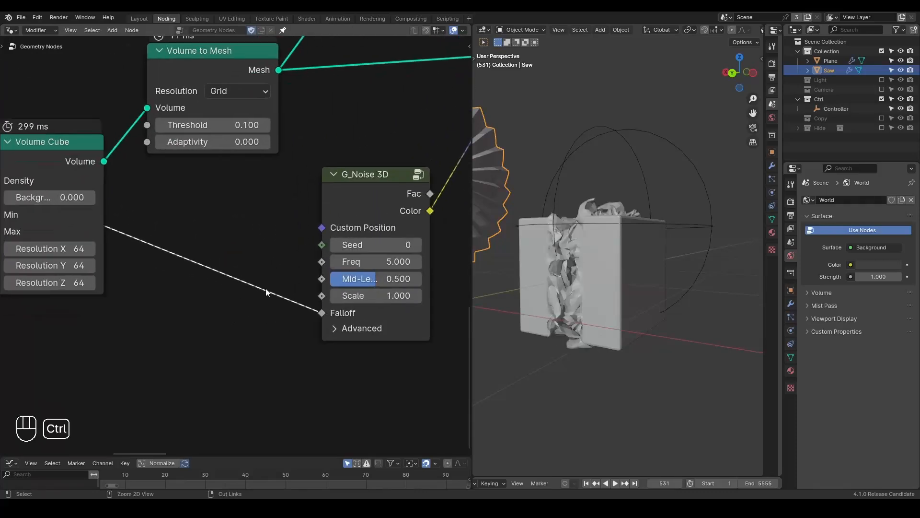
pyautogui.hotkey('ctrl', 'a')
pyautogui.write('value pre')
pyautogui.press('Return')
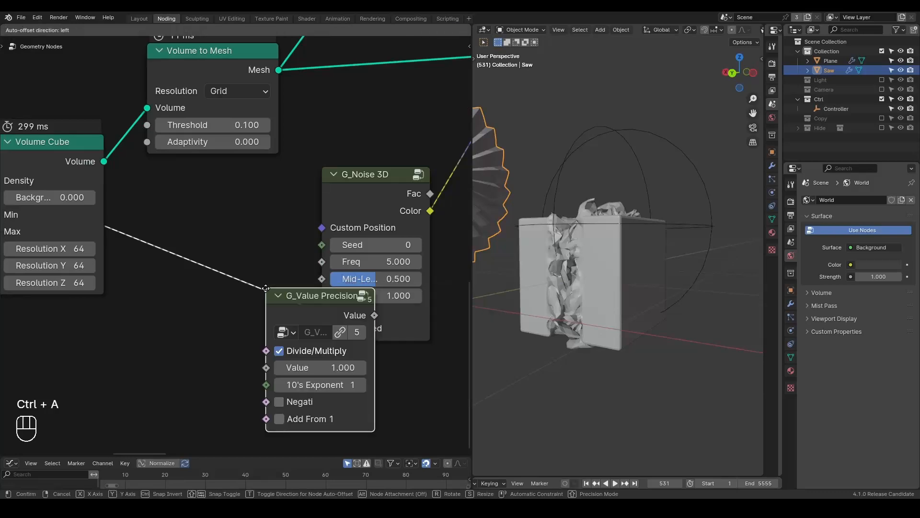
pyautogui.moveTo(273, 338); pyautogui.dragTo(323, 296)
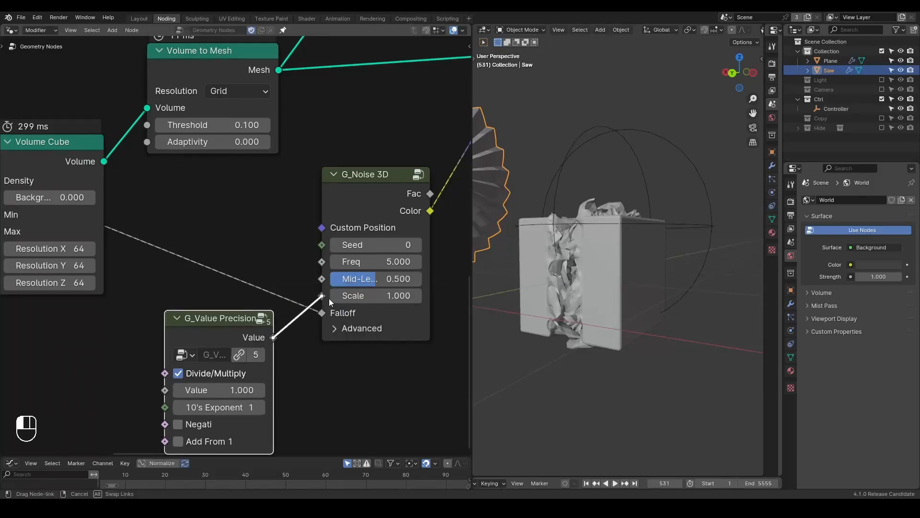
pyautogui.scroll(1, 344, 320)
# Step: Try G_Value Precision Values of 4 and 3 while viewing the cut surface up close
pyautogui.scroll(6, 551, 231)
pyautogui.moveTo(545, 257); pyautogui.dragTo(514, 306, button='middle')
pyautogui.click(250, 372)
pyautogui.write('4')
pyautogui.press('Return')
pyautogui.click(250, 371)
pyautogui.write('3')
pyautogui.press('Return')
# Step: Raise the G_Noise 3D Freq to 7
pyautogui.moveTo(434, 220); pyautogui.dragTo(366, 221, button='middle')
pyautogui.click(365, 221)
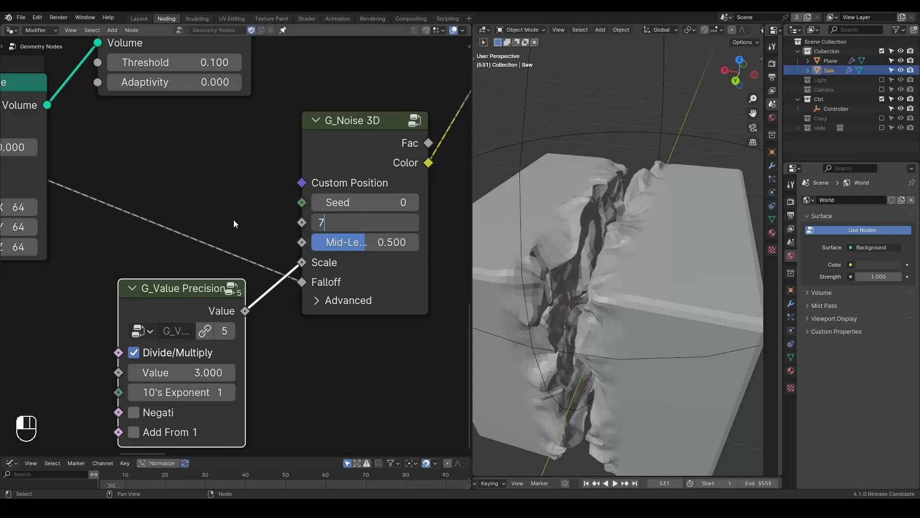
pyautogui.press('Return')
# Step: Compare the roughness of the cut with G_Value Precision Values of 2, 1, 3 and 4
pyautogui.moveTo(292, 304); pyautogui.dragTo(333, 268, button='middle')
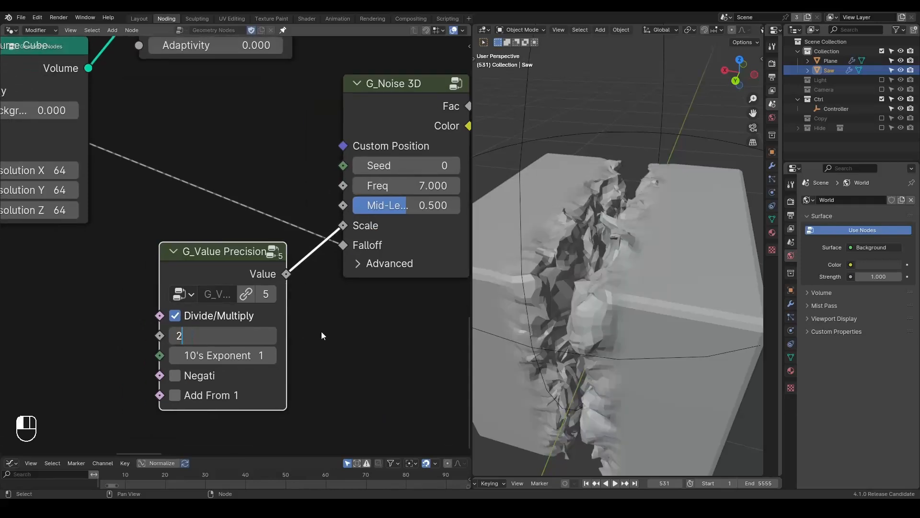
pyautogui.moveTo(267, 338); pyautogui.dragTo(242, 338)
pyautogui.click(242, 338)
pyautogui.write('1')
pyautogui.press('Return')
pyautogui.click(243, 341)
pyautogui.write('3')
pyautogui.press('Return')
pyautogui.click(243, 339)
pyautogui.write('4')
pyautogui.press('Return')
pyautogui.click(229, 335)
pyautogui.write('3')
pyautogui.press('Return')
# Step: Set the G_Value Precision Value that drives the noise Scale to 2
pyautogui.click(244, 336)
pyautogui.write('2')
pyautogui.press('Return')
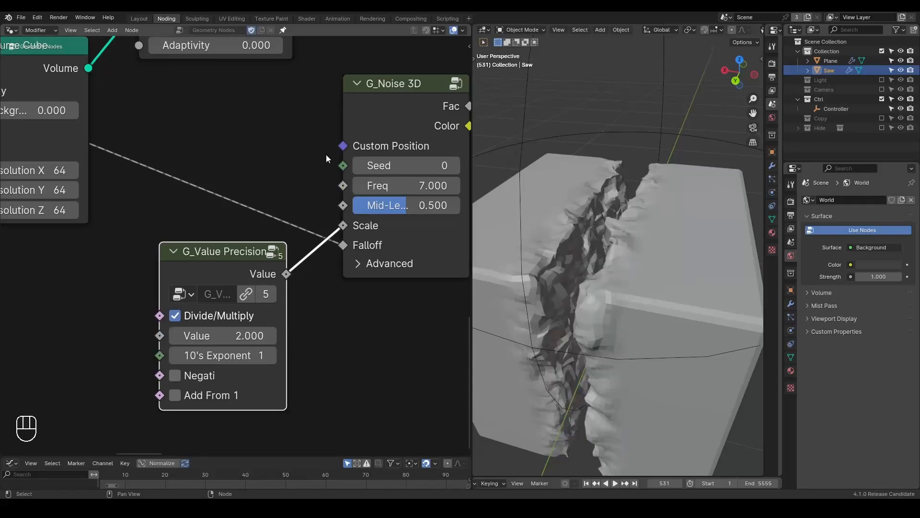
# Step: Insert a Store Named Attribute node between Volume to Mesh and Set Position, moving G_Noise 3D aside to make room
pyautogui.moveTo(326, 154); pyautogui.dragTo(232, 205, button='middle')
pyautogui.scroll(-4, 232, 205)
pyautogui.moveTo(382, 161); pyautogui.dragTo(460, 179)
pyautogui.moveTo(282, 205); pyautogui.dragTo(220, 276)
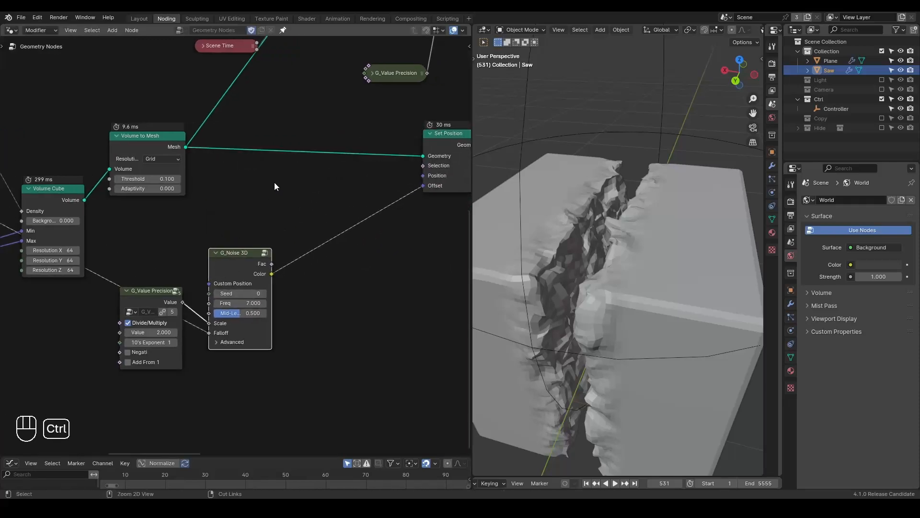
pyautogui.hotkey('ctrl', 'a')
pyautogui.write('store')
pyautogui.press('Down')
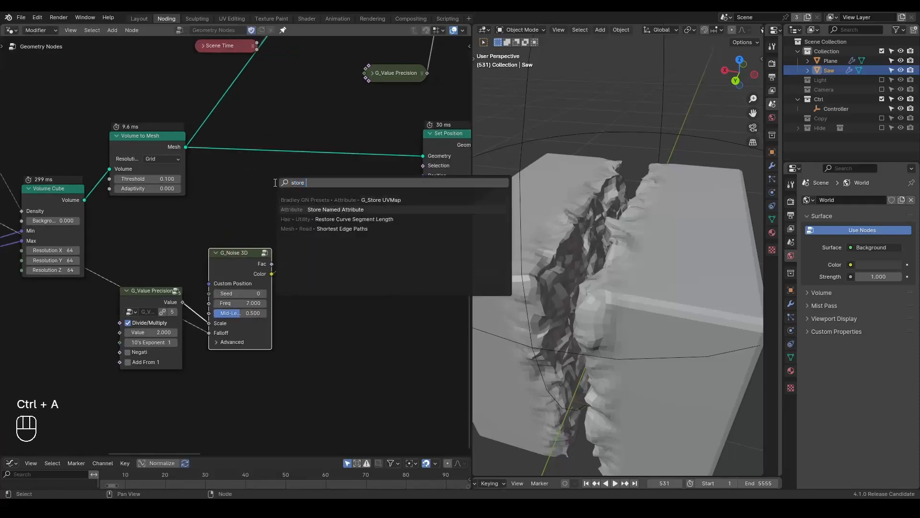
pyautogui.press('Return')
pyautogui.click(255, 110)
# Step: Add a reroute on the proximity falloff link and connect it to the Store Named Attribute Value input
pyautogui.moveTo(258, 206); pyautogui.dragTo(366, 212, button='middle')
pyautogui.keyDown('shift'); pyautogui.moveTo(219, 253); pyautogui.dragTo(214, 287, button='right'); pyautogui.keyUp('shift')
pyautogui.moveTo(208, 280); pyautogui.dragTo(364, 194)
pyautogui.moveTo(364, 194); pyautogui.dragTo(332, 197, button='middle')
# Step: Preview the falloff on the Volume to Mesh result with a temporary Viewer node, and delete the Viewer
pyautogui.keyDown('ctrl'); pyautogui.keyDown('shift'); pyautogui.click(251, 156); pyautogui.keyUp('shift'); pyautogui.keyUp('ctrl')
pyautogui.keyDown('ctrl'); pyautogui.keyDown('shift'); pyautogui.click(174, 284); pyautogui.keyUp('shift'); pyautogui.keyUp('ctrl')
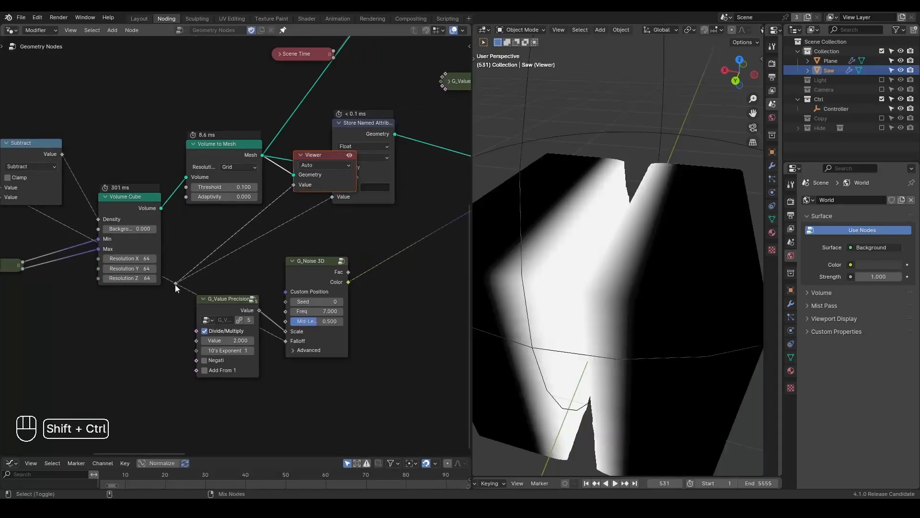
pyautogui.moveTo(585, 263); pyautogui.dragTo(537, 258, button='middle')
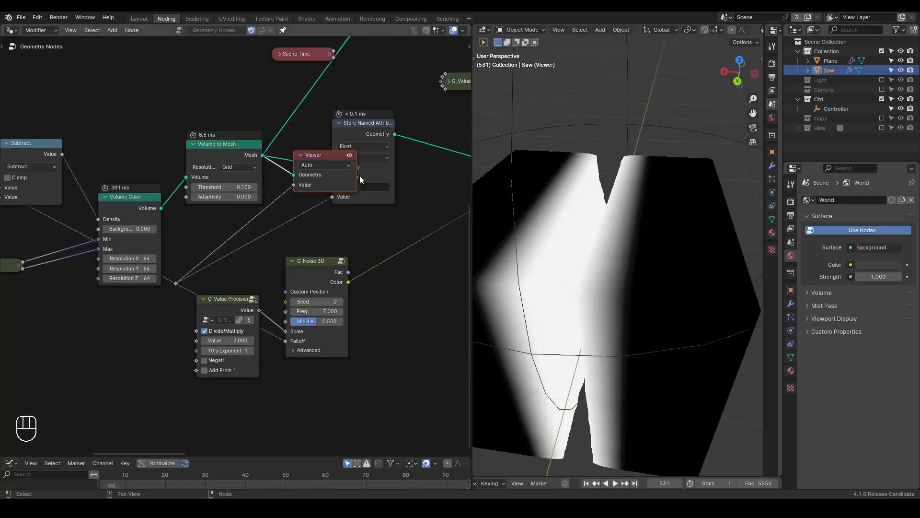
pyautogui.click(320, 158)
pyautogui.press('x')
# Step: Name the stored falloff attribute F
pyautogui.click(366, 187)
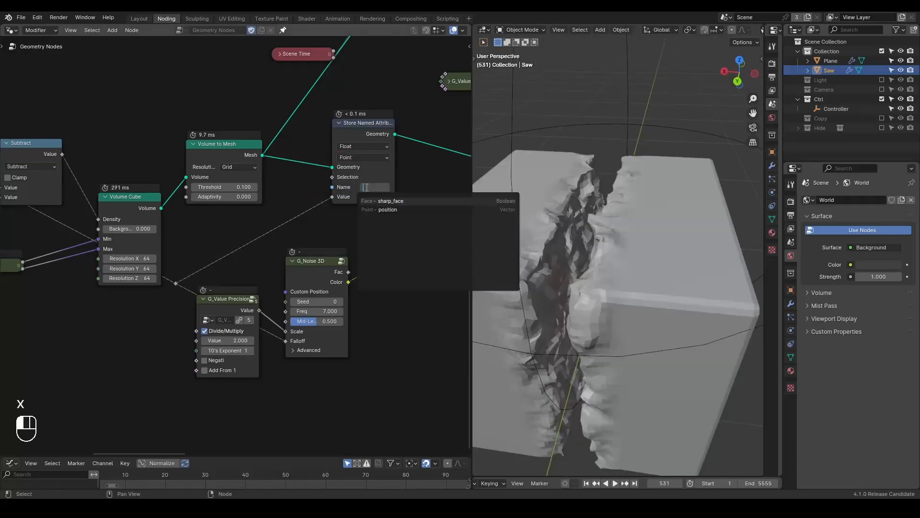
pyautogui.write('F')
pyautogui.press('Return')
# Step: Insert a Set Shade Smooth node on the geometry link after Set Position
pyautogui.moveTo(404, 258); pyautogui.dragTo(45, 334, button='middle')
pyautogui.hotkey('ctrl', 'a')
pyautogui.write('set s')
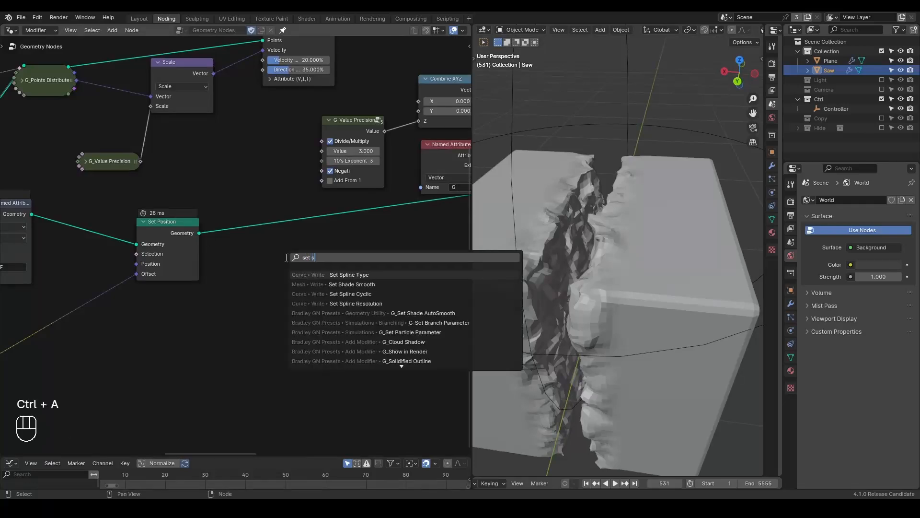
pyautogui.click(343, 284)
pyautogui.click(346, 215)
pyautogui.moveTo(346, 215); pyautogui.dragTo(383, 227)
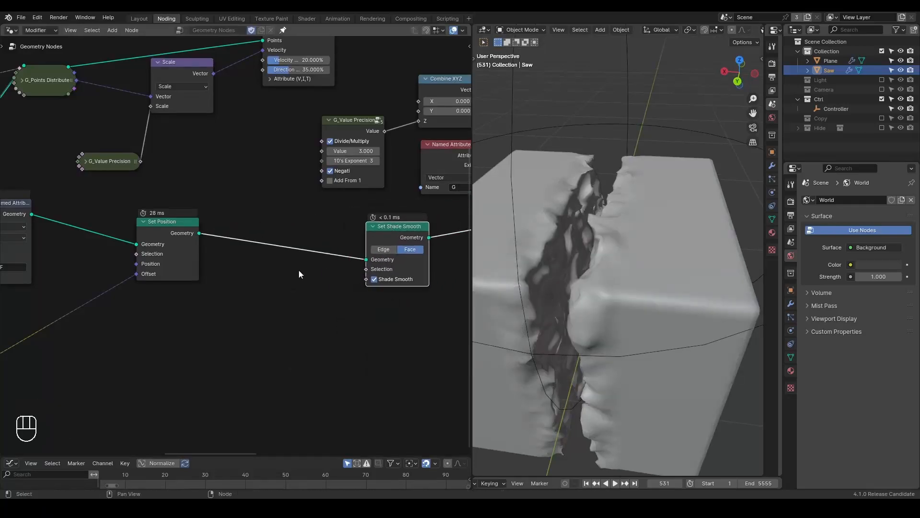
# Step: Insert a Set Material node between Set Position and Set Shade Smooth
pyautogui.moveTo(272, 283); pyautogui.dragTo(333, 259, button='middle')
pyautogui.hotkey('ctrl', 'a')
pyautogui.write('set')
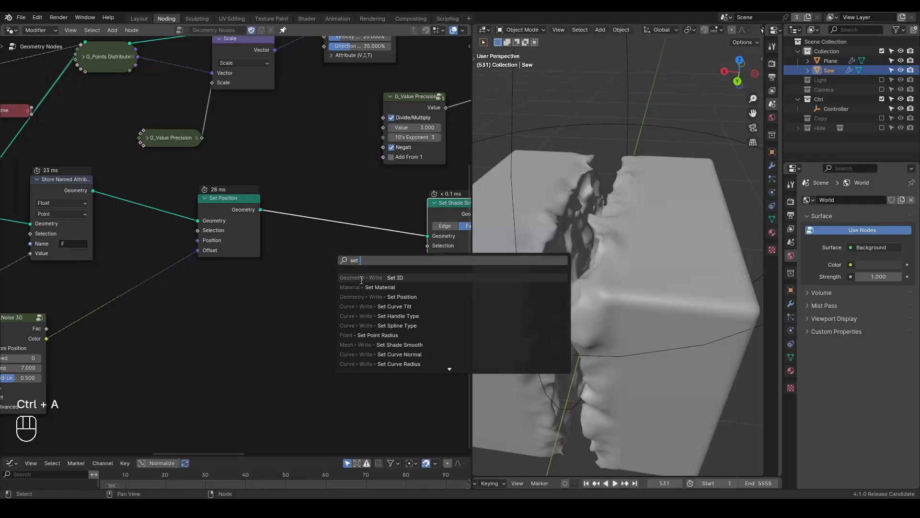
pyautogui.click(380, 288)
pyautogui.click(346, 214)
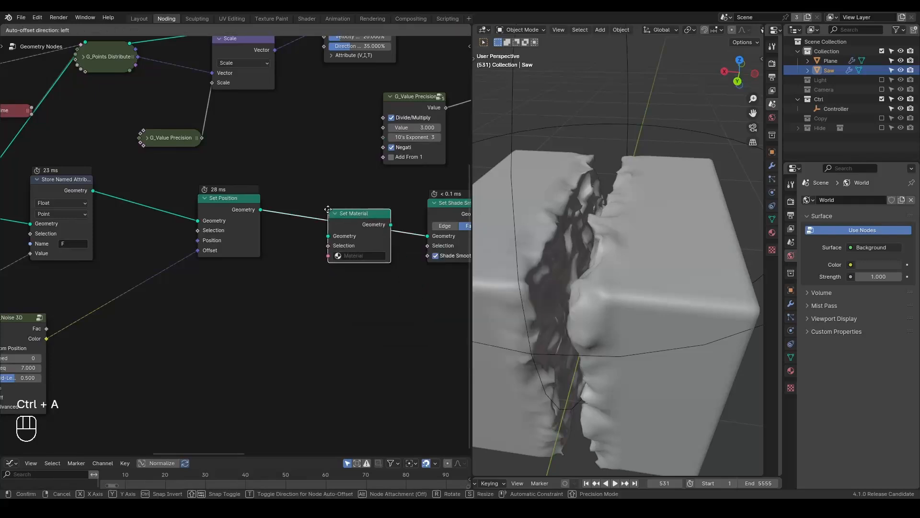
# Step: Create a new material named Cube on the saw object and assign it in the Set Material node
pyautogui.click(791, 371)
pyautogui.click(845, 240)
pyautogui.doubleClick(827, 206)
pyautogui.write('Cube')
pyautogui.press('Return')
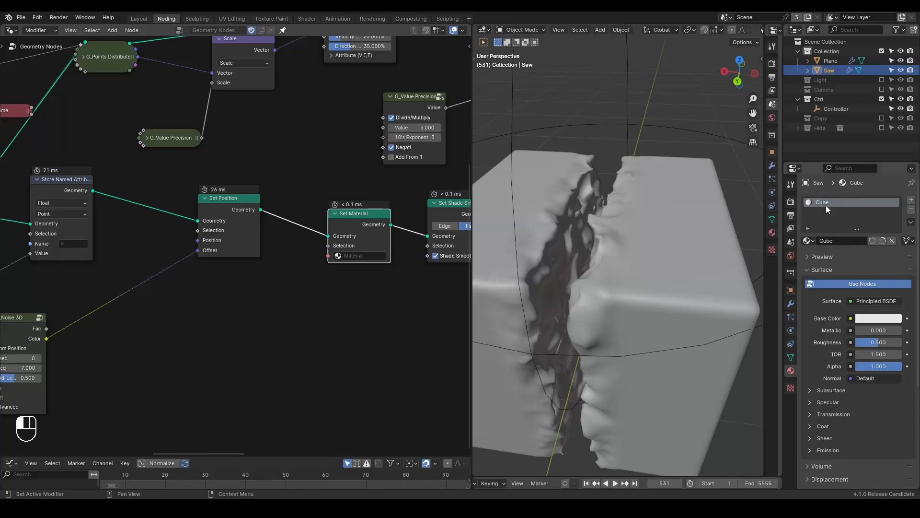
pyautogui.click(356, 263)
pyautogui.click(357, 278)
# Step: Split the node editor area in two and turn the lower one into a Shader Editor showing the Cube material
pyautogui.moveTo(1, 455); pyautogui.dragTo(3, 174)
pyautogui.click(11, 180)
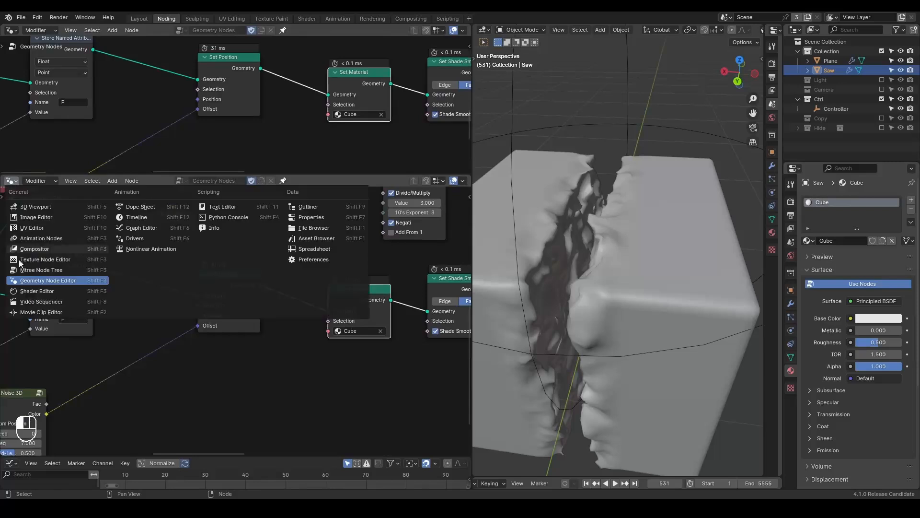
pyautogui.click(38, 291)
pyautogui.press('Home')
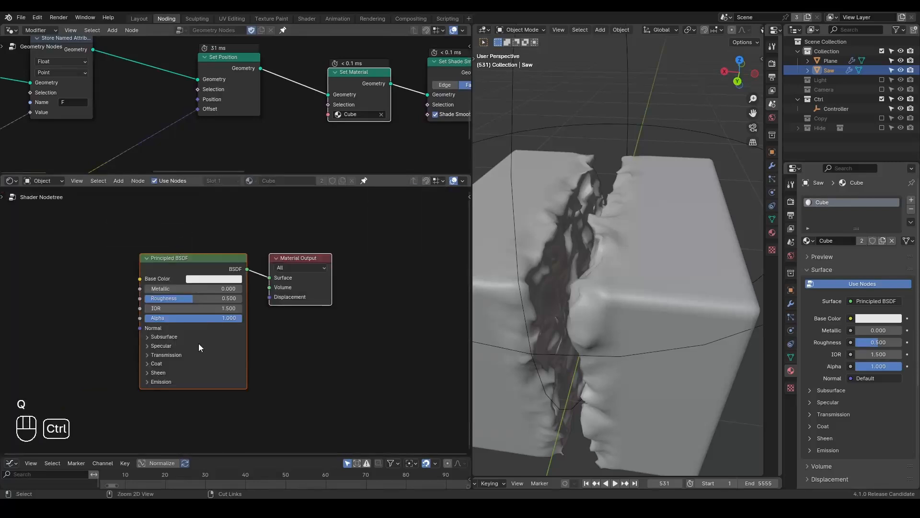
pyautogui.keyDown('ctrl'); pyautogui.scroll(5, 88, 320); pyautogui.keyUp('ctrl')
# Step: Add an Attribute node before the Principled BSDF and set its name to F
pyautogui.hotkey('ctrl', 'a')
pyautogui.write('at')
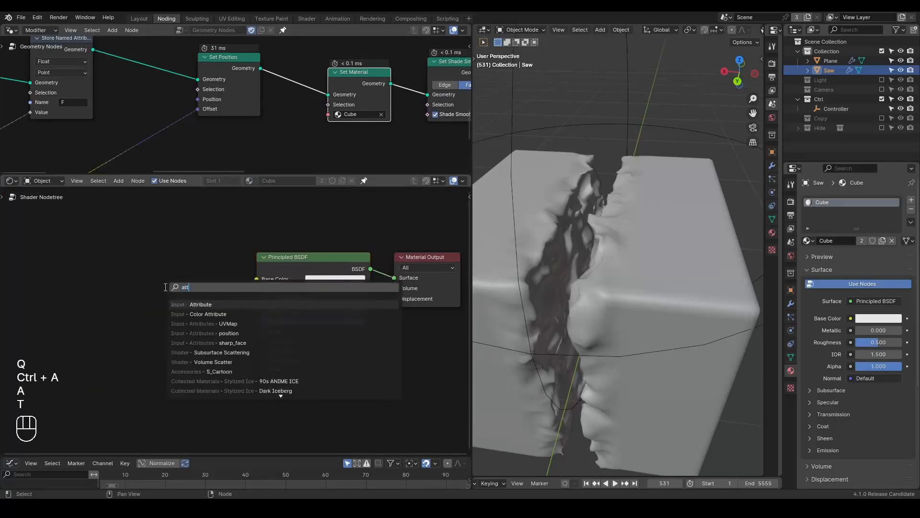
pyautogui.press('Return')
pyautogui.click(132, 282)
pyautogui.click(180, 343)
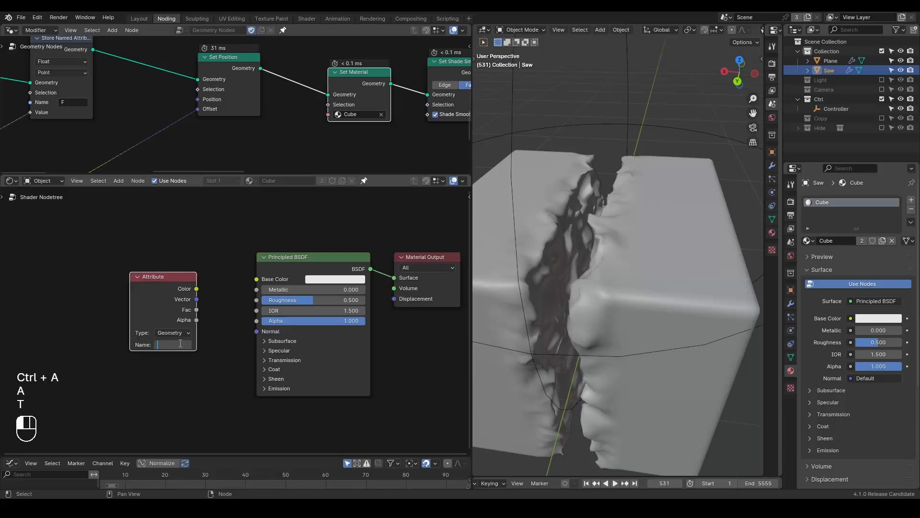
pyautogui.write('F')
pyautogui.press('Return')
# Step: Send the Attribute Color output to the material's Surface and switch the viewport shading to display the F mask on the cube
pyautogui.keyDown('ctrl'); pyautogui.keyDown('shift'); pyautogui.click(162, 302); pyautogui.keyUp('shift'); pyautogui.keyUp('ctrl')
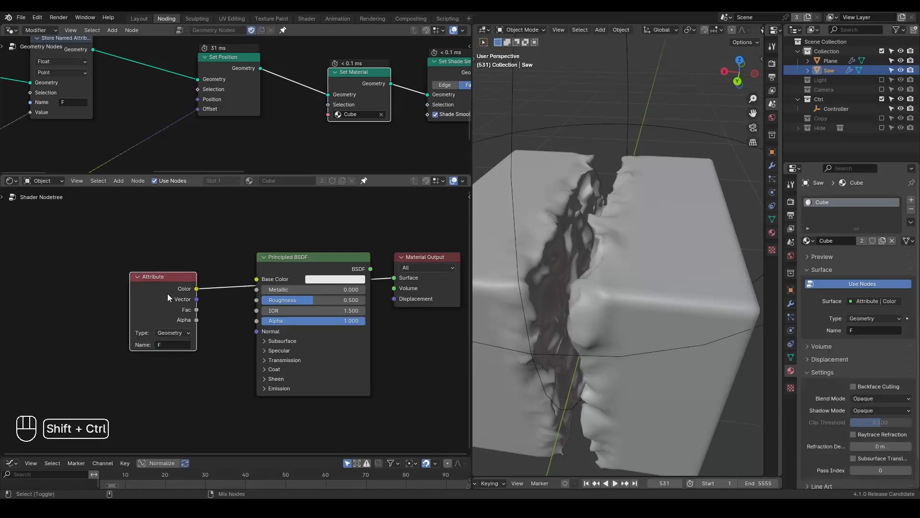
pyautogui.press('z')
pyautogui.click(522, 228)
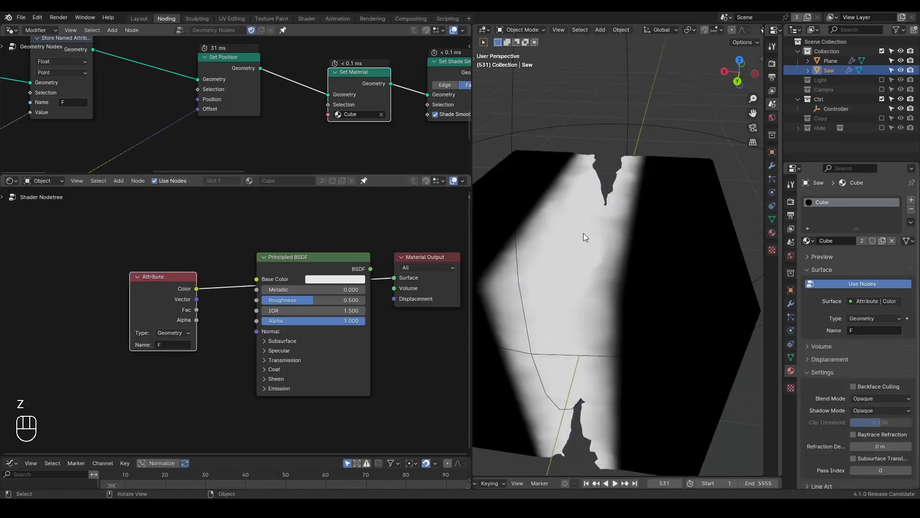
pyautogui.moveTo(576, 263); pyautogui.dragTo(605, 284, button='middle')
pyautogui.scroll(-2, 605, 282)
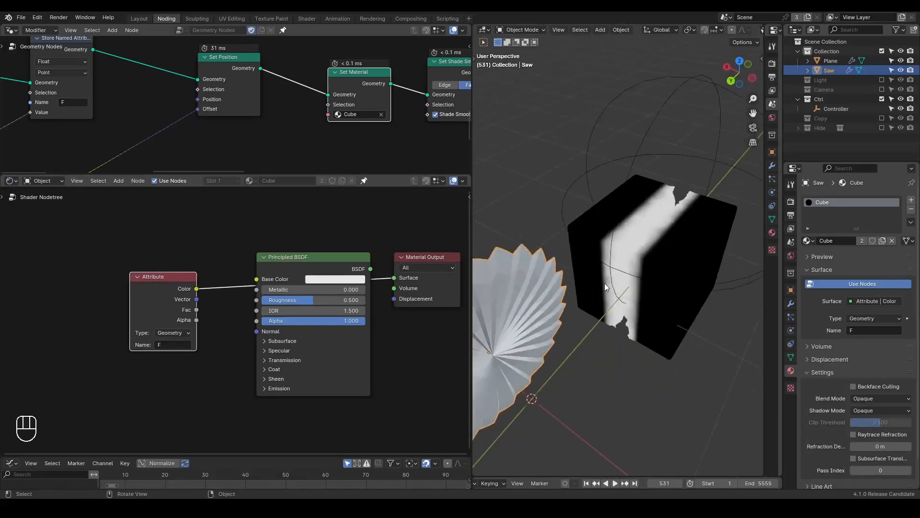
# Step: Move the Principled BSDF below the Attribute link and enlarge the geometry node area
pyautogui.moveTo(278, 265); pyautogui.dragTo(256, 327)
pyautogui.moveTo(162, 173); pyautogui.dragTo(162, 289)
# Step: Review the node chain from the simulation and proximity falloff through Volume Cube and Store Named Attribute to Set Material
pyautogui.moveTo(112, 226); pyautogui.dragTo(340, 200, button='middle')
pyautogui.scroll(-4, 230, 192)
pyautogui.moveTo(140, 200); pyautogui.dragTo(193, 205, button='middle')
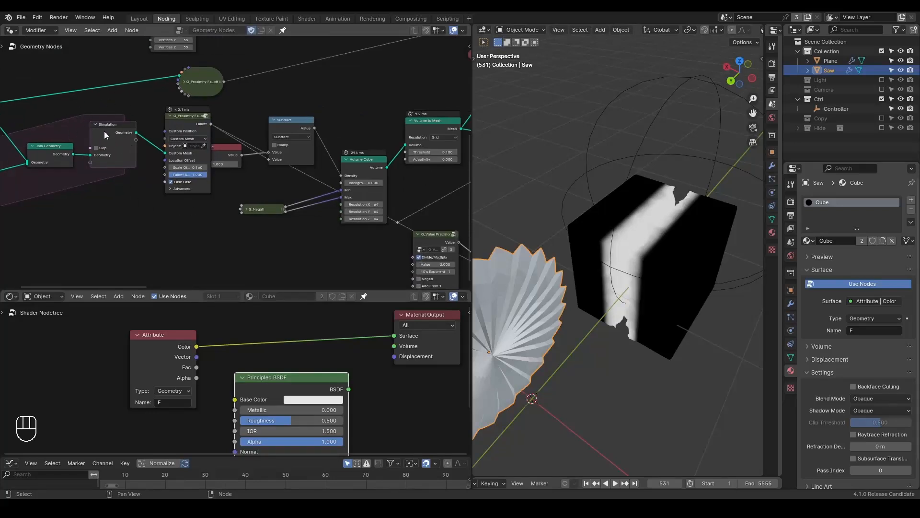
pyautogui.moveTo(312, 198); pyautogui.dragTo(461, 240, button='middle')
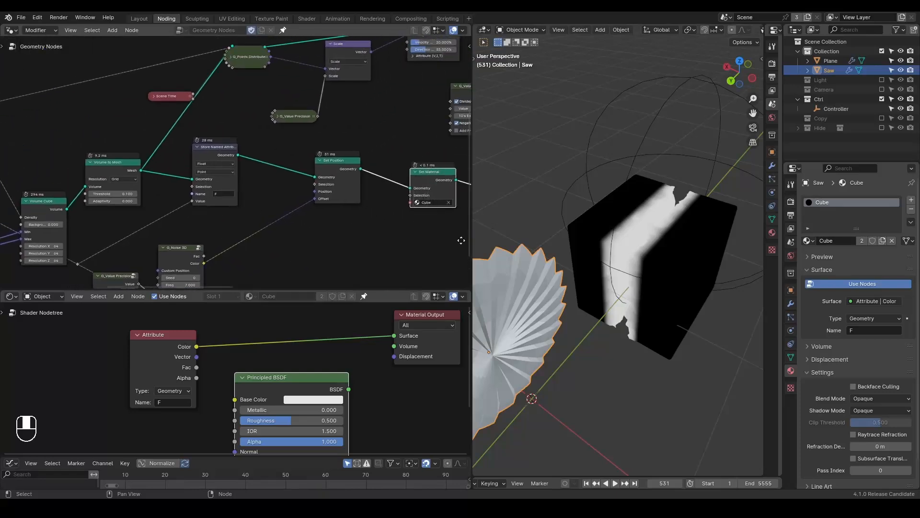
pyautogui.moveTo(461, 240); pyautogui.dragTo(116, 200, button='middle')
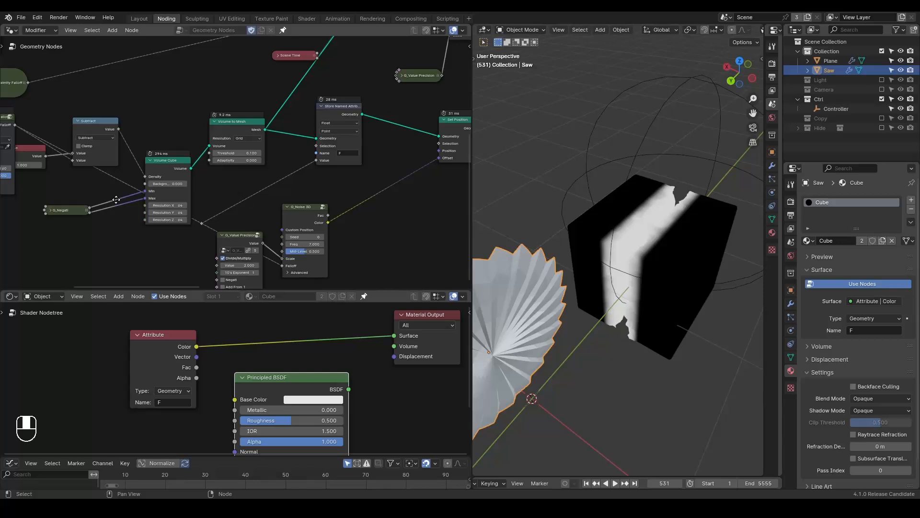
pyautogui.moveTo(116, 200); pyautogui.dragTo(128, 183, button='middle')
pyautogui.moveTo(343, 143); pyautogui.dragTo(271, 160, button='middle')
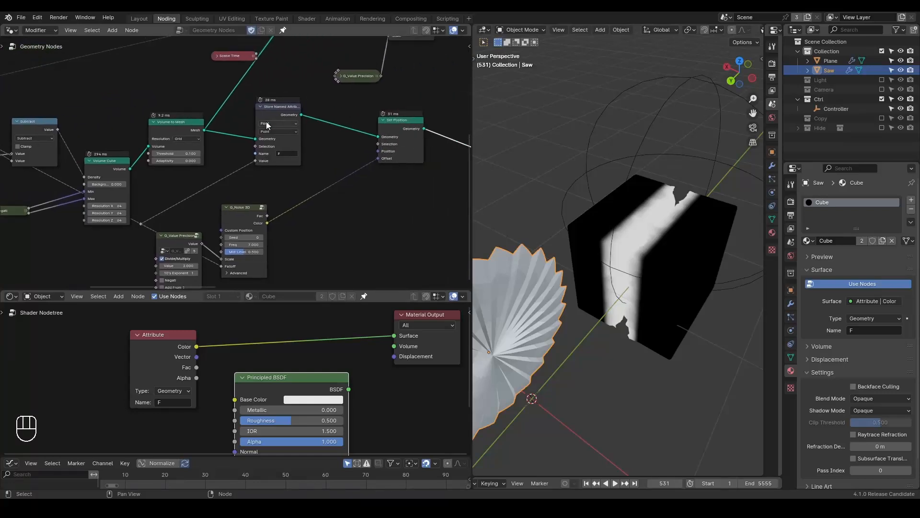
pyautogui.press('d')
pyautogui.moveTo(234, 118)
pyautogui.mouseDown()
pyautogui.moveTo(324, 89)
pyautogui.moveTo(225, 112)
pyautogui.mouseUp()
pyautogui.moveTo(278, 107)
pyautogui.mouseDown(button='right')
pyautogui.moveTo(340, 64)
pyautogui.moveTo(255, 145)
pyautogui.mouseUp(button='right')
pyautogui.moveTo(280, 215); pyautogui.dragTo(304, 186, button='middle')
# Step: Move G_Noise 3D clear of its neighbours and collapse the G_Value Precision node beside it
pyautogui.moveTo(264, 184); pyautogui.dragTo(304, 208)
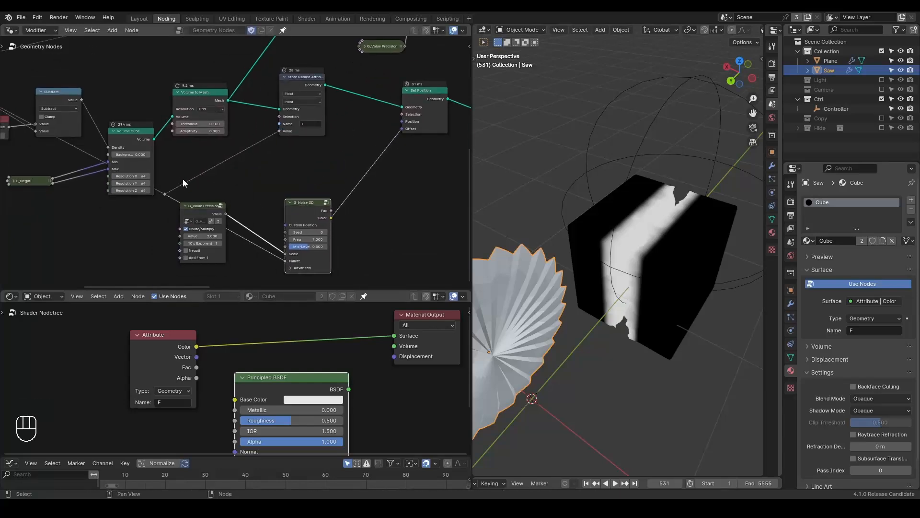
pyautogui.click(185, 205)
pyautogui.moveTo(185, 206); pyautogui.dragTo(214, 209)
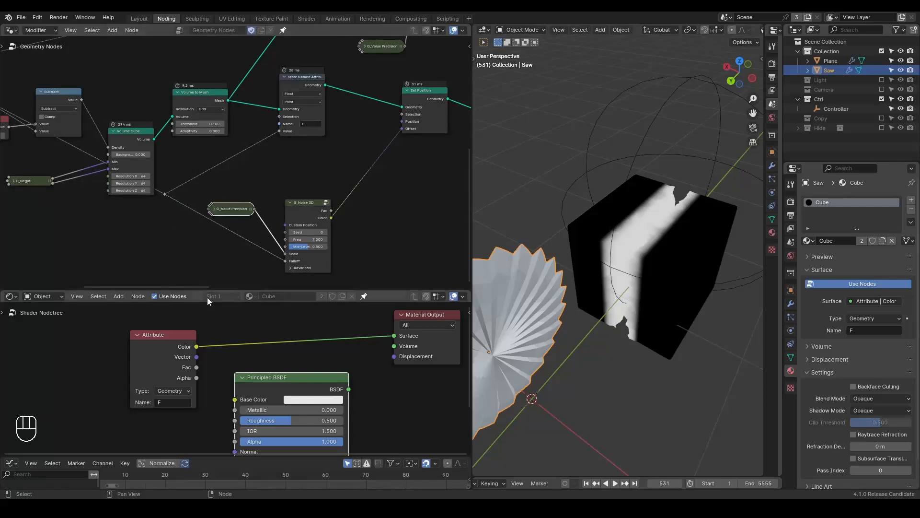
pyautogui.moveTo(205, 289)
pyautogui.mouseDown()
pyautogui.moveTo(205, 370)
pyautogui.moveTo(205, 303)
pyautogui.mouseUp()
pyautogui.hotkey('ctrl', 'alt', 'shift', 'q')
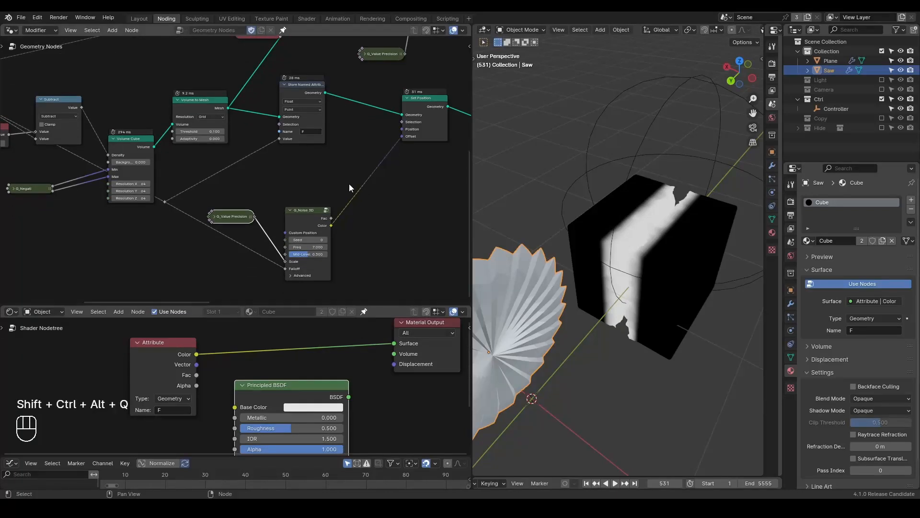
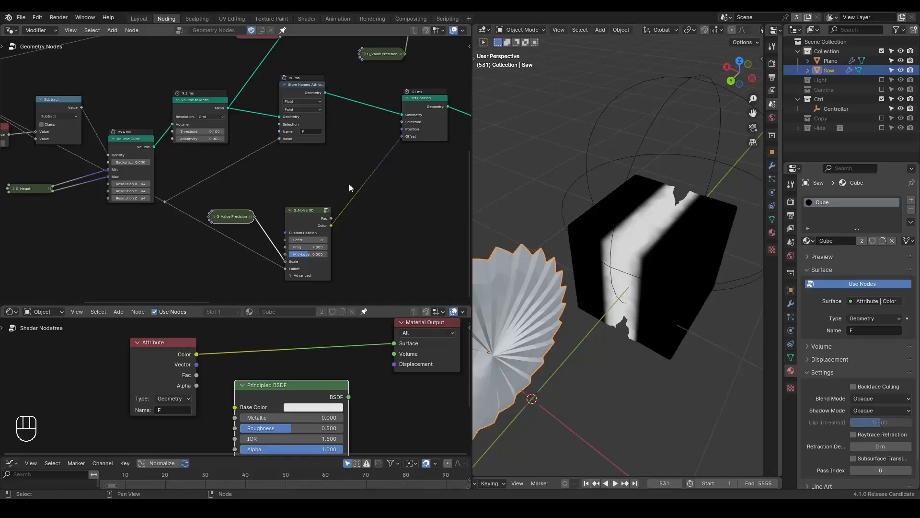
# Step: Delete the unconnected mesh primitive node above the proximity falloff nodes
pyautogui.scroll(-6, 353, 167)
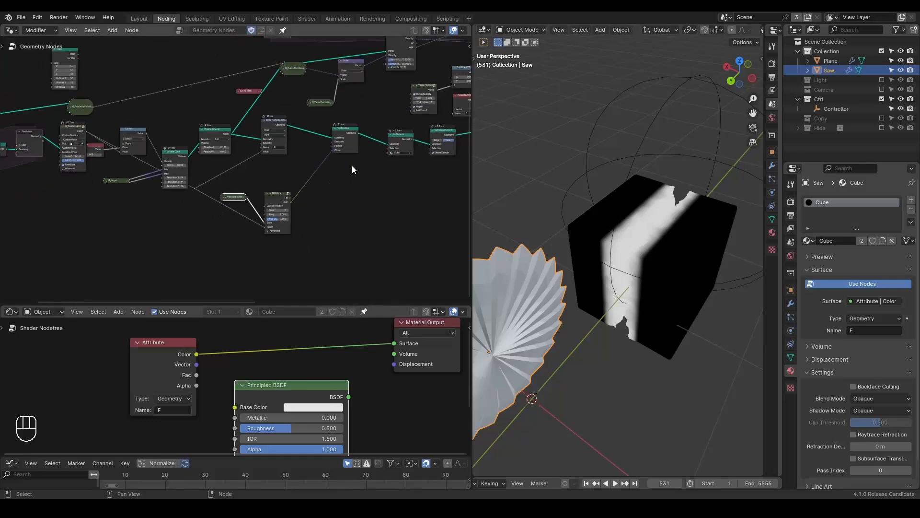
pyautogui.moveTo(161, 114); pyautogui.dragTo(191, 121, button='middle')
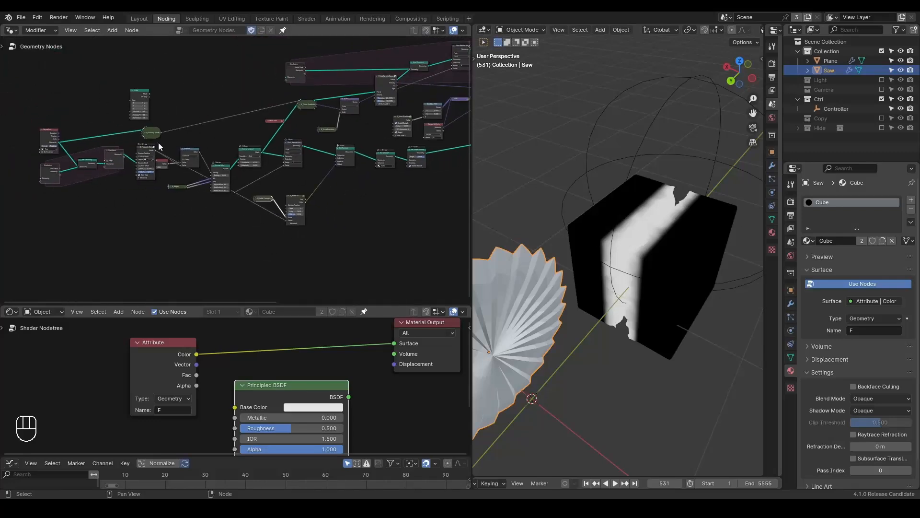
pyautogui.click(145, 97)
pyautogui.press('x')
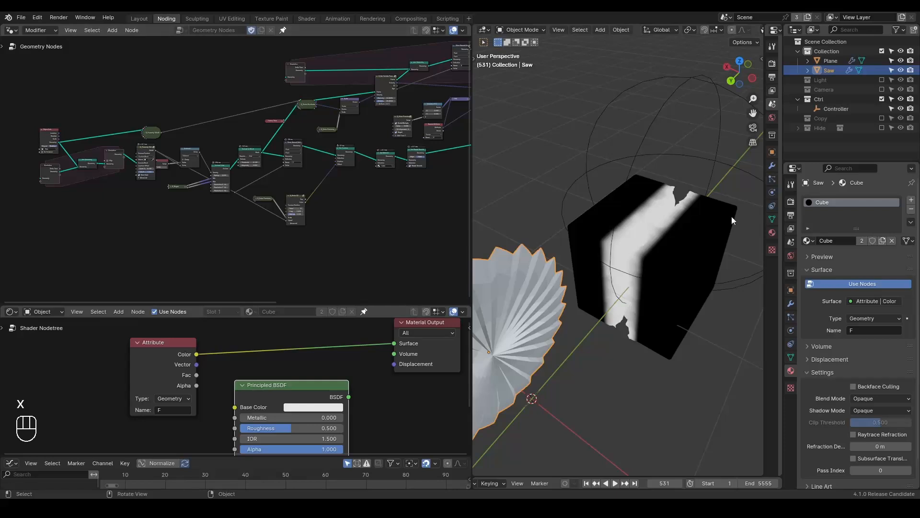
# Step: Collapse the large curve node in the spark branch of the node tree
pyautogui.moveTo(387, 199); pyautogui.dragTo(118, 223, button='middle')
pyautogui.moveTo(249, 151); pyautogui.dragTo(155, 161, button='middle')
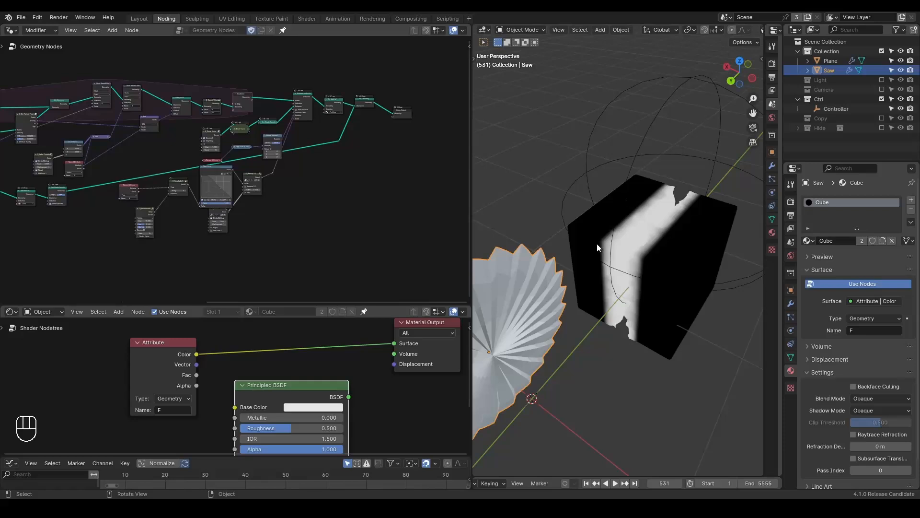
pyautogui.moveTo(597, 244)
pyautogui.mouseDown(button='middle')
pyautogui.moveTo(610, 216)
pyautogui.moveTo(598, 242)
pyautogui.mouseUp(button='middle')
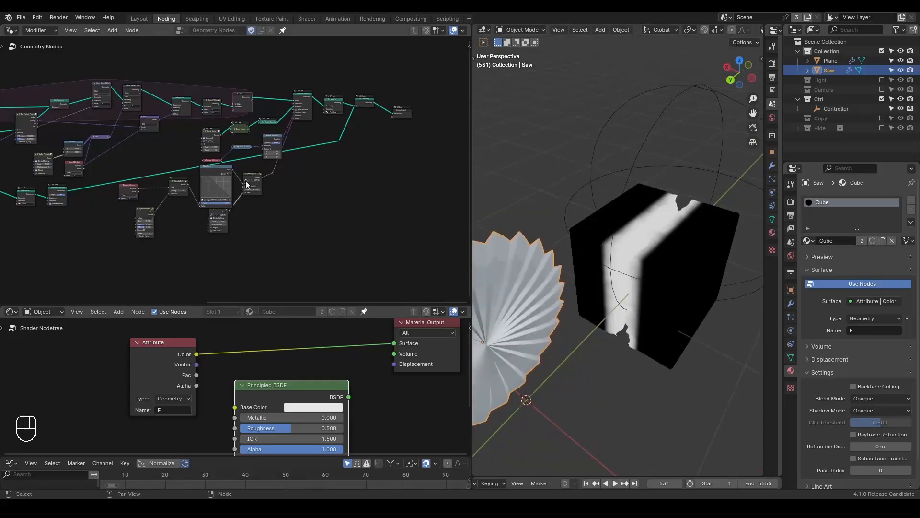
pyautogui.click(203, 167)
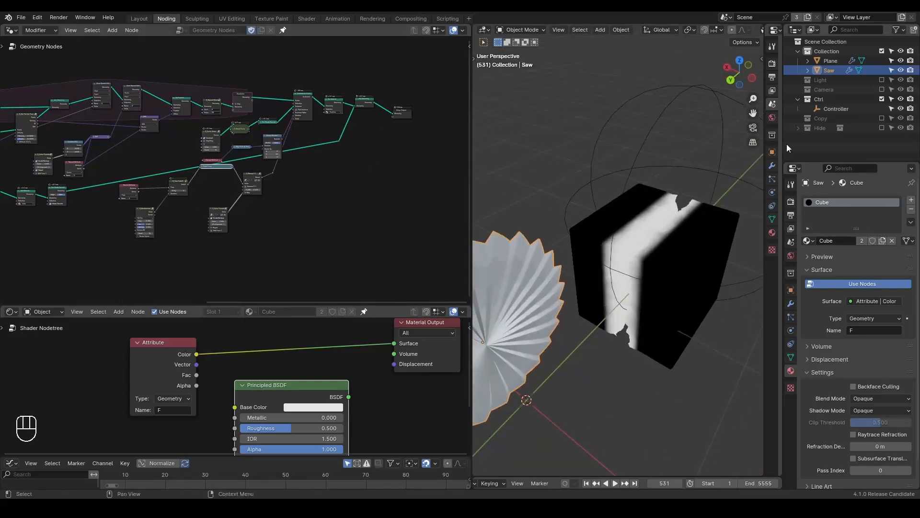
pyautogui.click(798, 129)
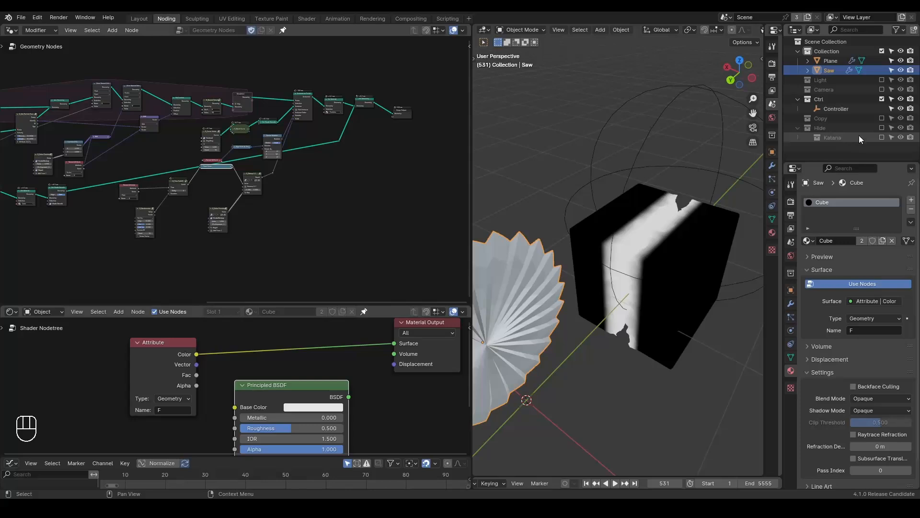
pyautogui.click(798, 128)
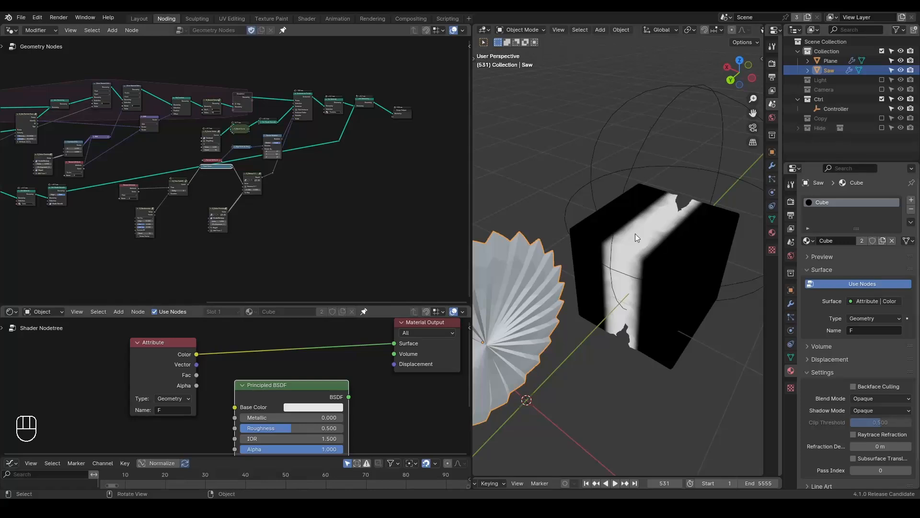
pyautogui.moveTo(292, 183); pyautogui.dragTo(313, 179, button='middle')
pyautogui.scroll(2, 312, 179)
pyautogui.moveTo(654, 238); pyautogui.dragTo(683, 200, button='middle')
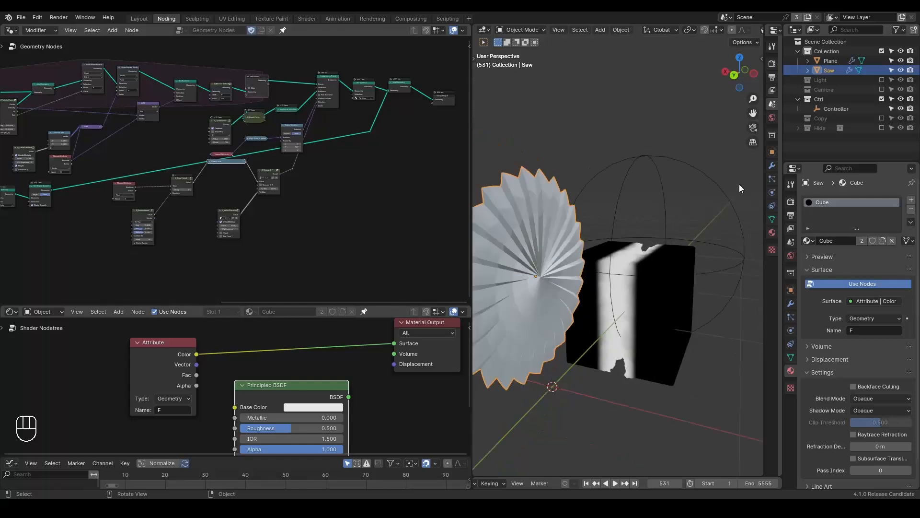
pyautogui.scroll(-3, 612, 214)
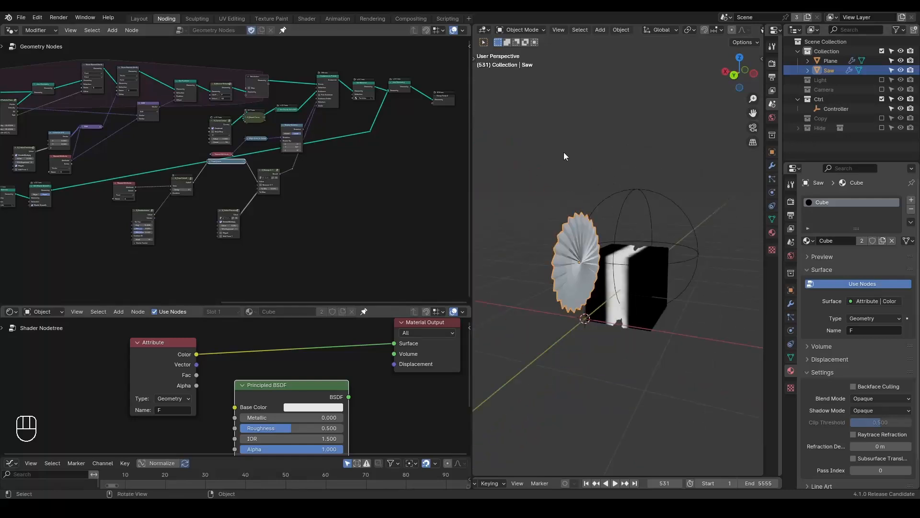
# Step: Collapse the Rotate Rotation node that feeds the rotation of the spark instances
pyautogui.moveTo(624, 167); pyautogui.dragTo(599, 191, button='middle')
pyautogui.scroll(4, 324, 197)
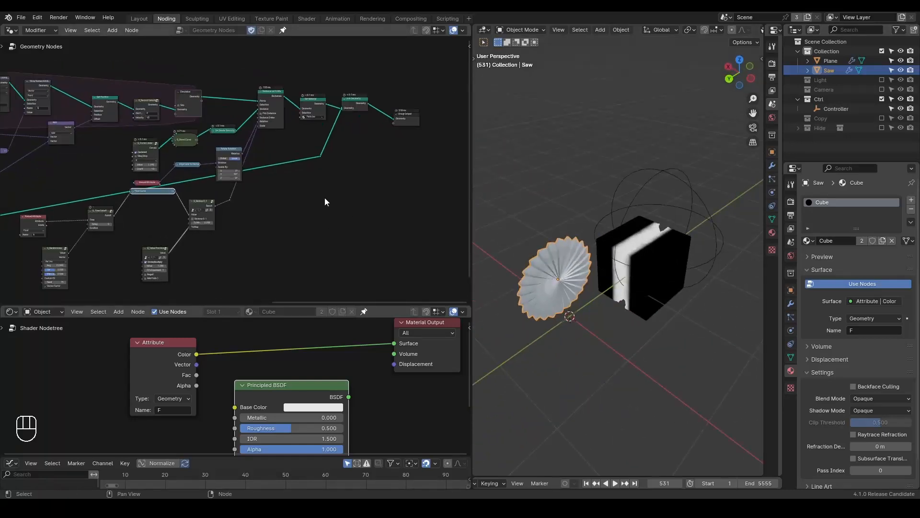
pyautogui.click(217, 145)
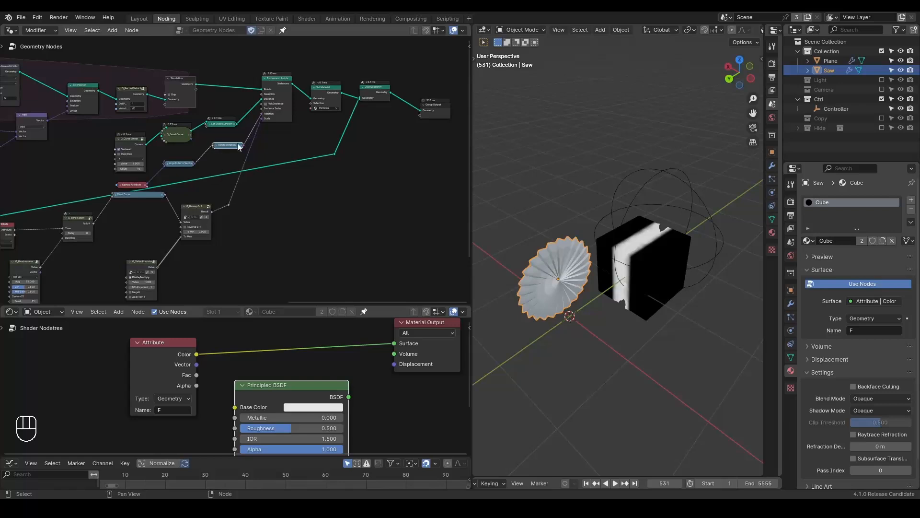
# Step: Space out the Set Shade Smooth, Set Material, Set Position and Store Named Attribute nodes, and move Scene Time clear of the neighbouring link
pyautogui.moveTo(152, 164); pyautogui.dragTo(350, 166, button='middle')
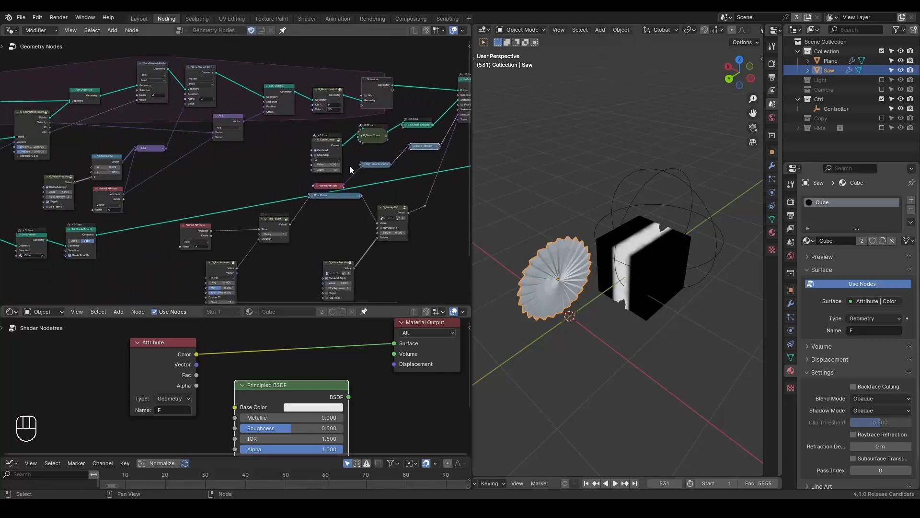
pyautogui.moveTo(240, 188); pyautogui.dragTo(344, 159, button='middle')
pyautogui.moveTo(209, 199); pyautogui.dragTo(236, 196)
pyautogui.moveTo(165, 221); pyautogui.dragTo(291, 199, button='middle')
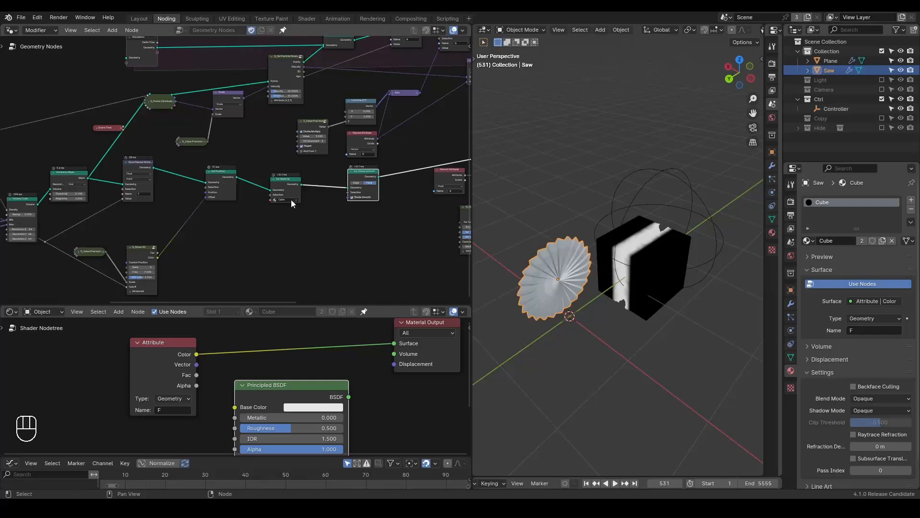
pyautogui.moveTo(291, 199); pyautogui.dragTo(308, 202)
pyautogui.moveTo(220, 229); pyautogui.dragTo(315, 217, button='middle')
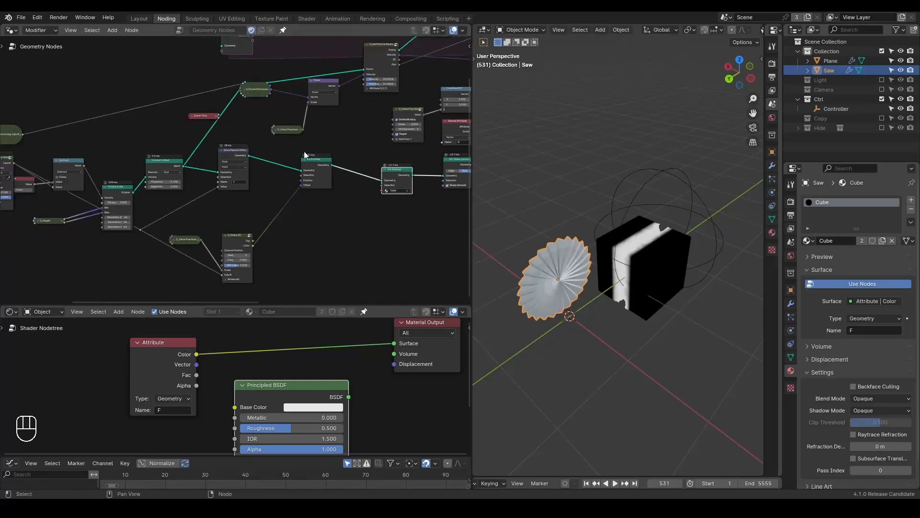
pyautogui.moveTo(314, 177); pyautogui.dragTo(331, 196)
pyautogui.moveTo(280, 209); pyautogui.dragTo(375, 193, button='middle')
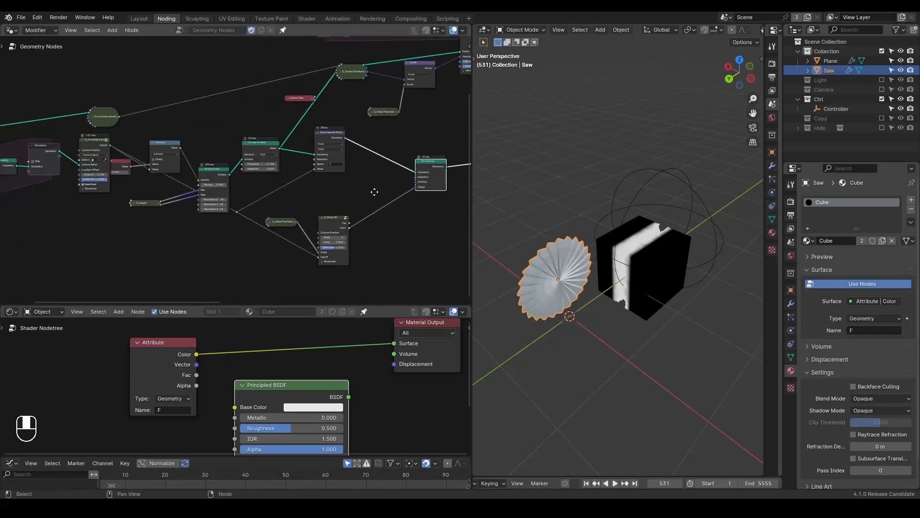
pyautogui.moveTo(329, 138); pyautogui.dragTo(356, 160)
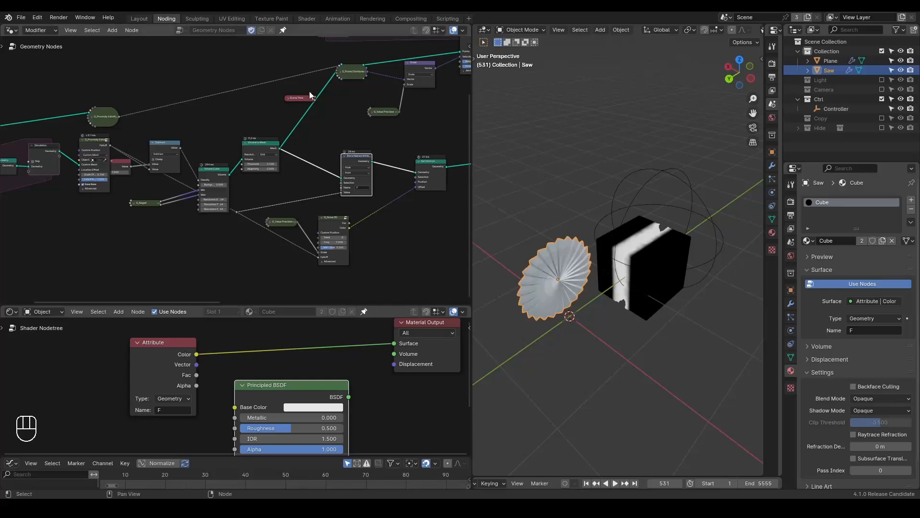
pyautogui.moveTo(307, 100)
pyautogui.mouseDown()
pyautogui.moveTo(276, 98)
pyautogui.moveTo(291, 99)
pyautogui.mouseUp()
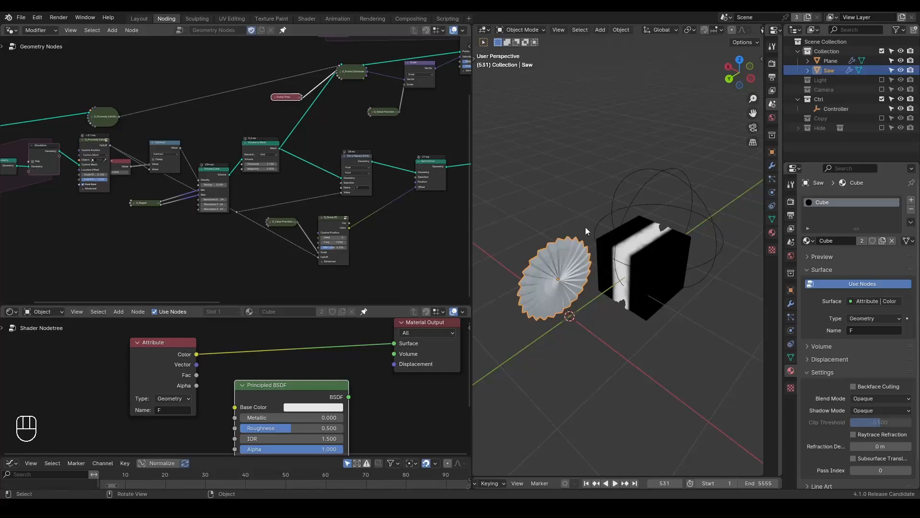
# Step: Select the cube object named Plane and clear its location
pyautogui.keyDown('shift'); pyautogui.moveTo(594, 246); pyautogui.dragTo(625, 198, button='middle'); pyautogui.keyUp('shift')
pyautogui.click(636, 232)
pyautogui.hotkey('alt', 'g')
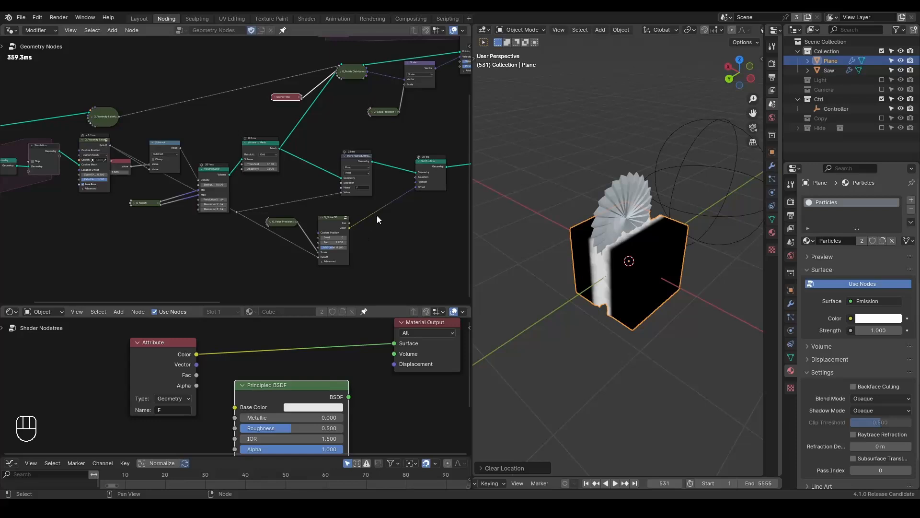
pyautogui.keyDown('ctrl'); pyautogui.moveTo(367, 178); pyautogui.dragTo(298, 230, button='middle'); pyautogui.keyUp('ctrl')
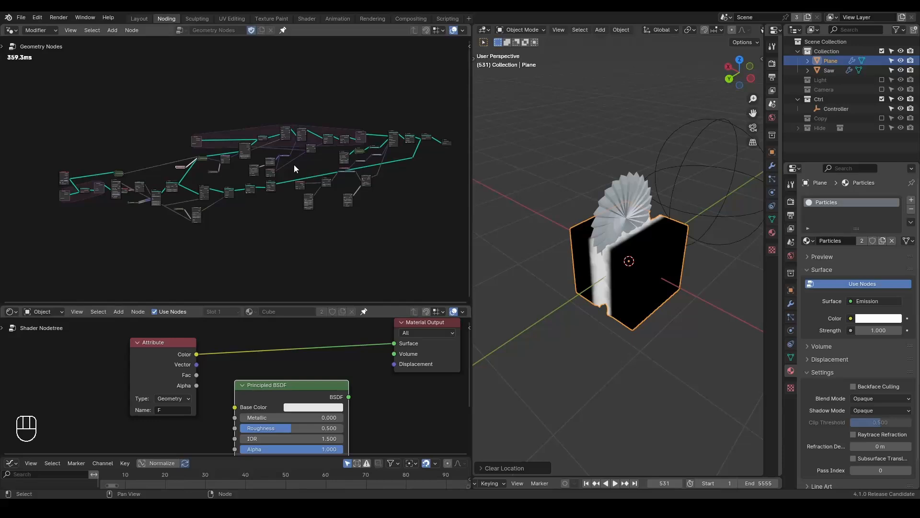
pyautogui.moveTo(317, 177); pyautogui.dragTo(276, 183, button='middle')
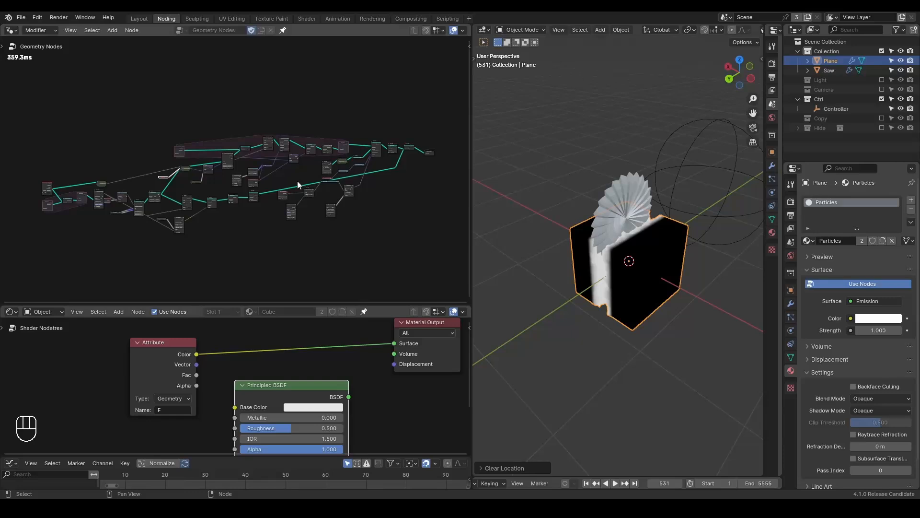
pyautogui.hotkey('ctrl', 'shift', 'alt', 'q')
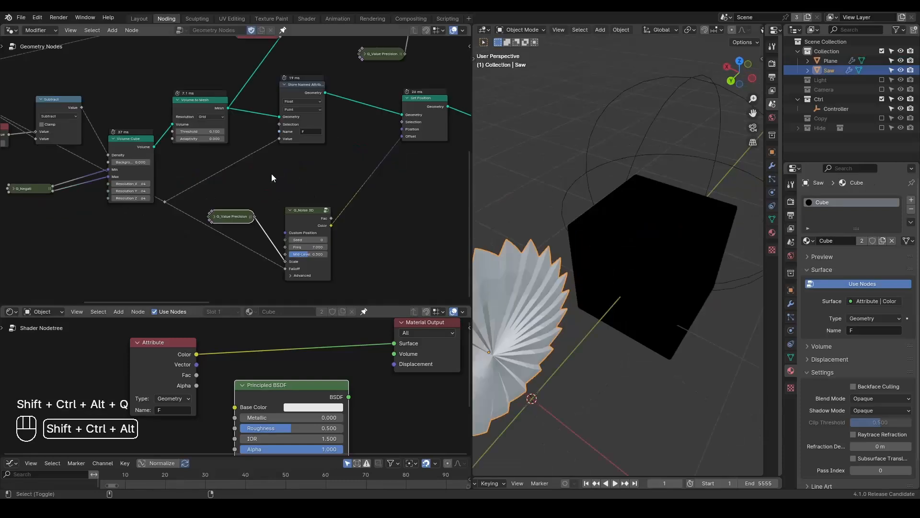